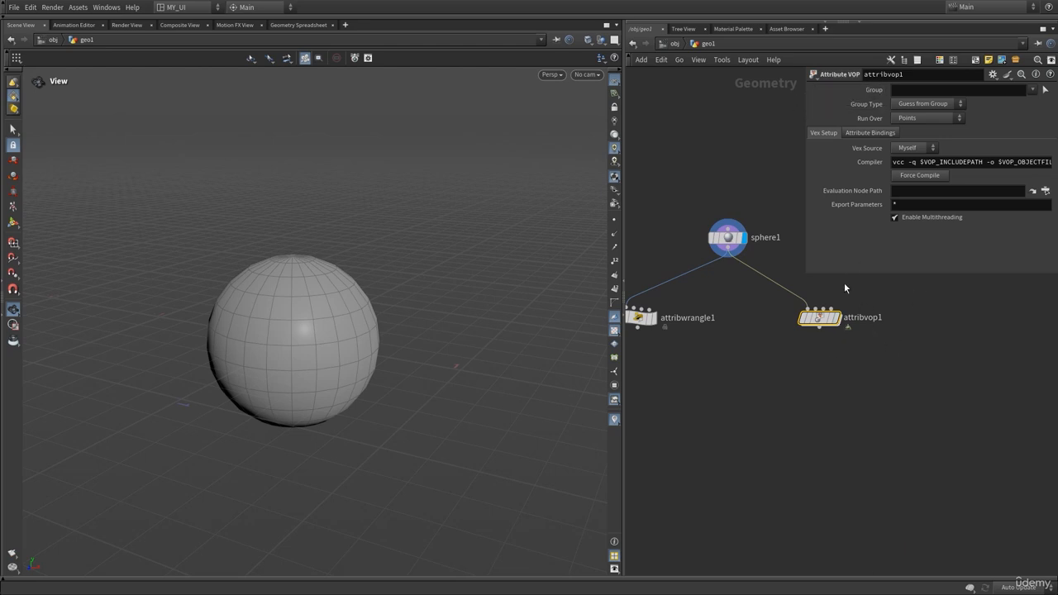
# - Move the attribvop1 node closer below sphere1 and make it the displayed node
pyautogui.press('p')
pyautogui.moveTo(826, 293); pyautogui.dragTo(774, 301)
pyautogui.press('r')
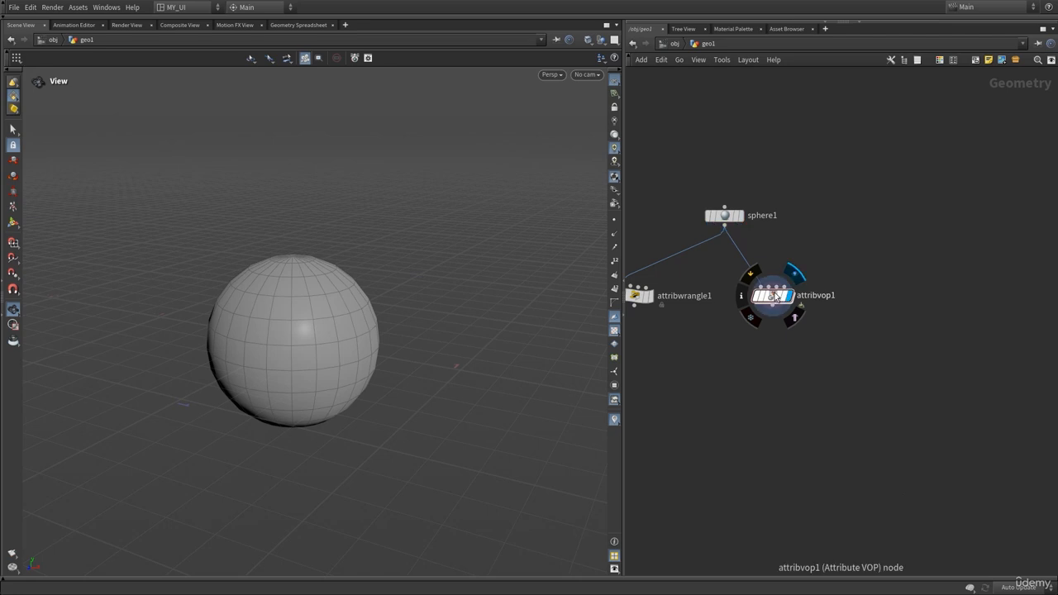
pyautogui.doubleClick(772, 298)
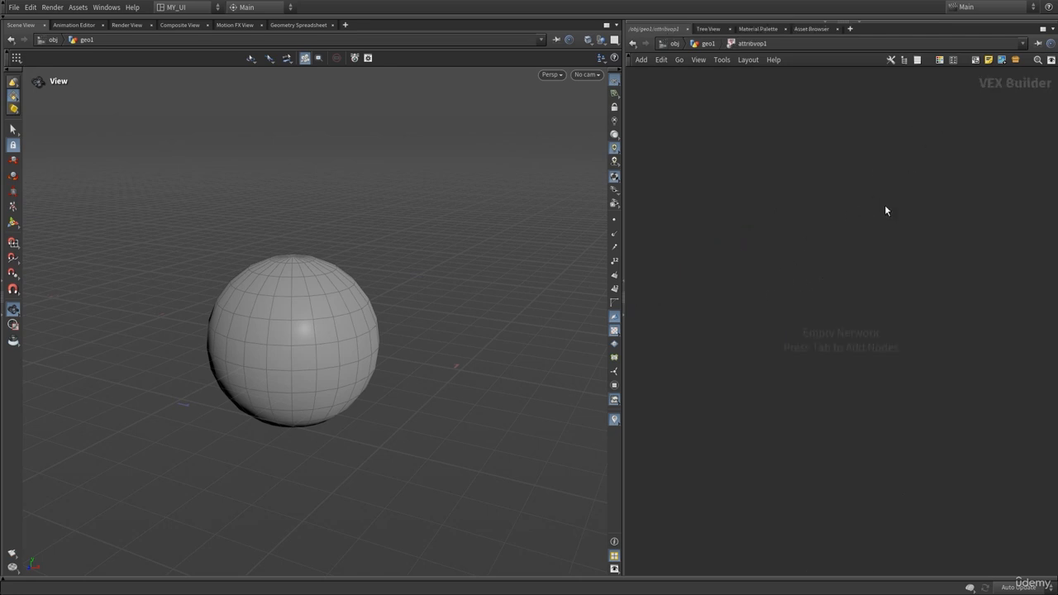
pyautogui.moveTo(885, 252); pyautogui.dragTo(781, 331)
pyautogui.moveTo(325, 298)
pyautogui.mouseDown()
pyautogui.moveTo(323, 314)
pyautogui.moveTo(337, 305)
pyautogui.mouseUp()
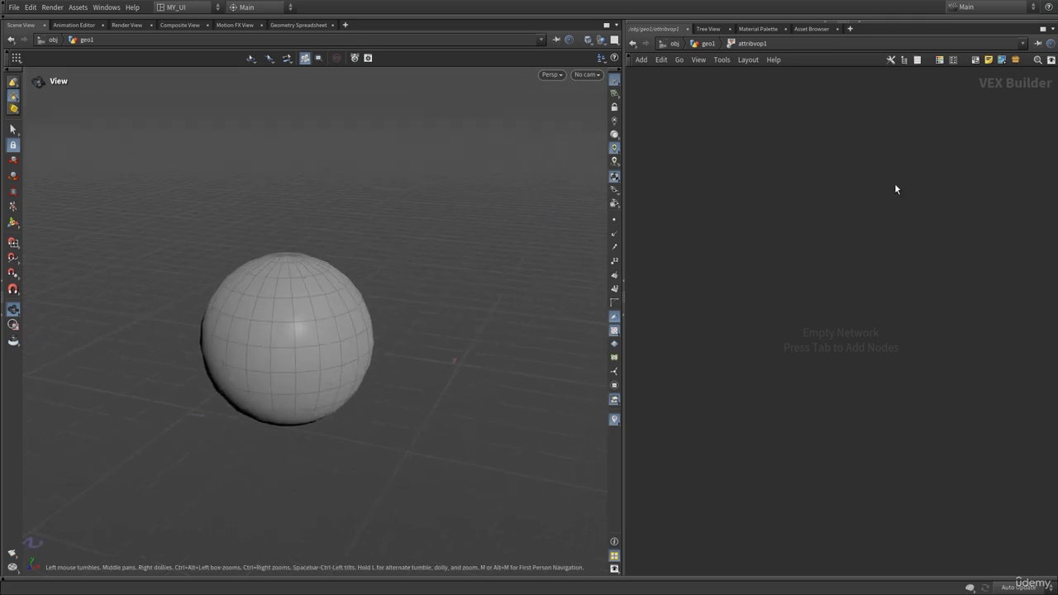
pyautogui.click(704, 43)
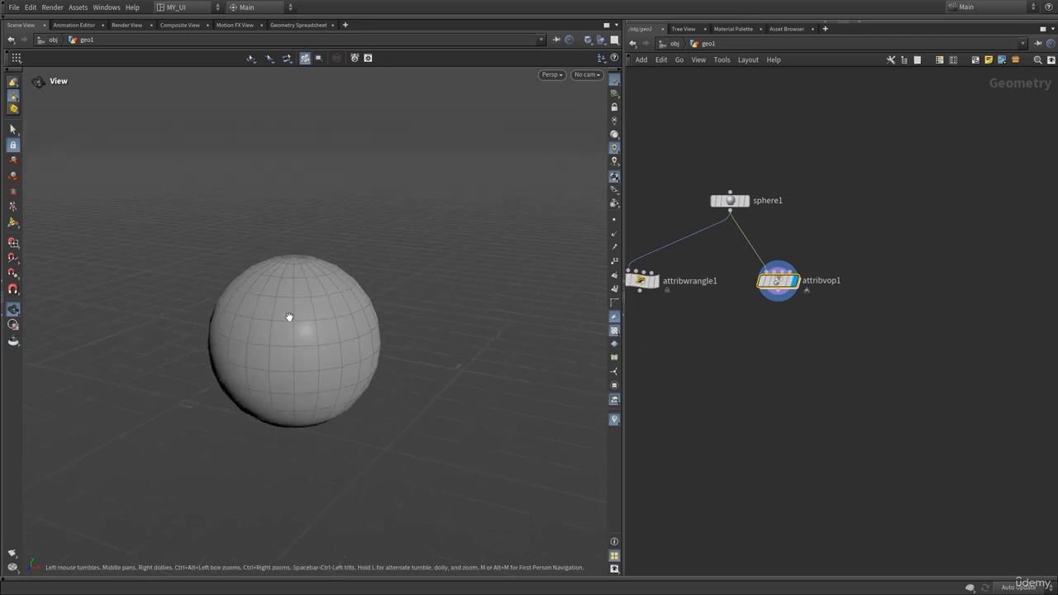
# - Move sphere1 slightly up, display it, and set its primitive type to Polygon
pyautogui.moveTo(326, 301); pyautogui.dragTo(358, 295)
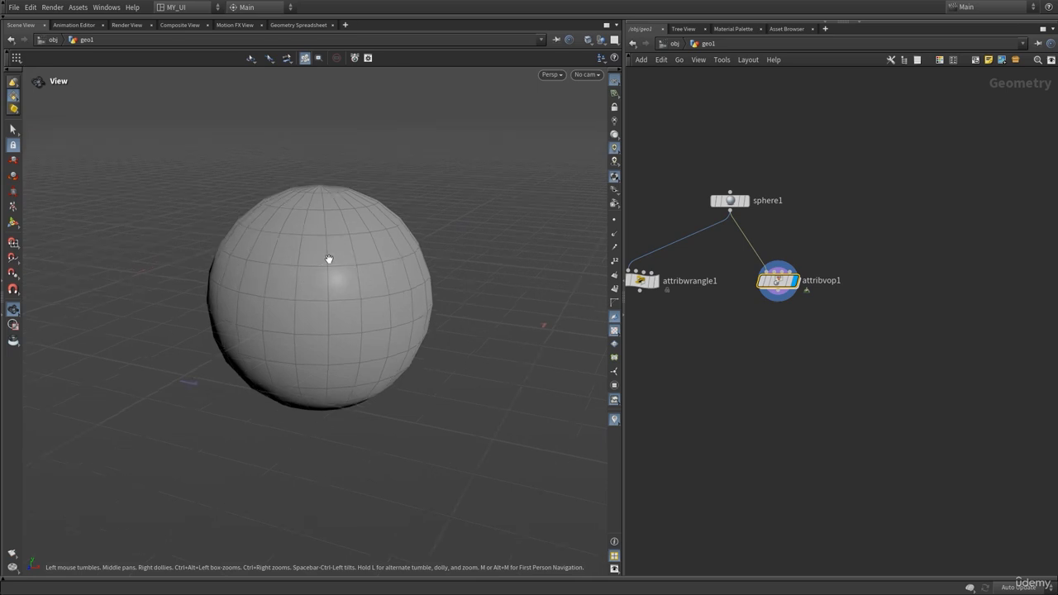
pyautogui.moveTo(792, 323); pyautogui.dragTo(799, 344, button='middle')
pyautogui.moveTo(737, 224); pyautogui.dragTo(732, 190)
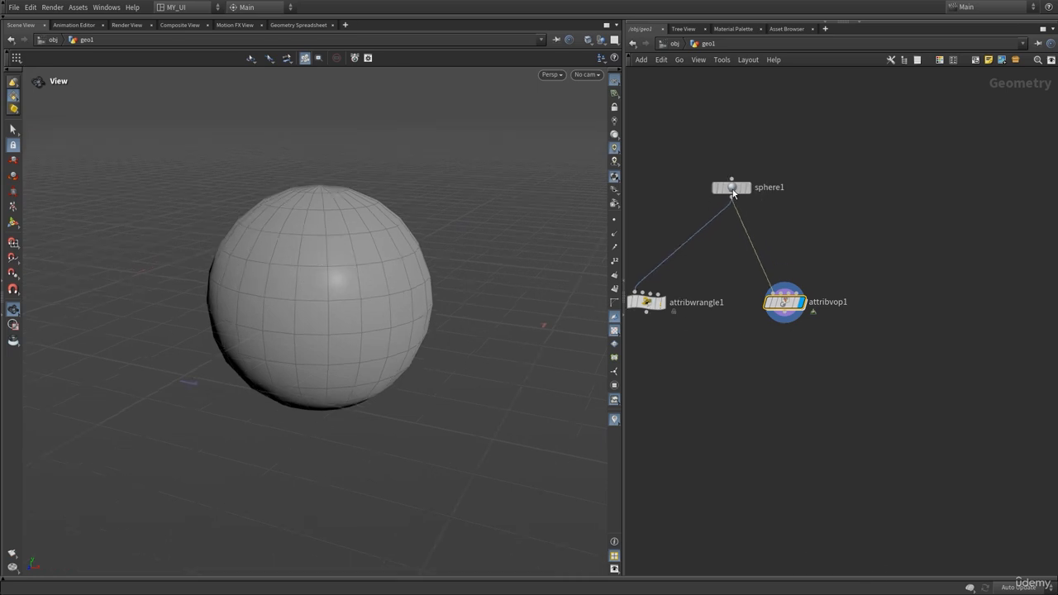
pyautogui.click(732, 189)
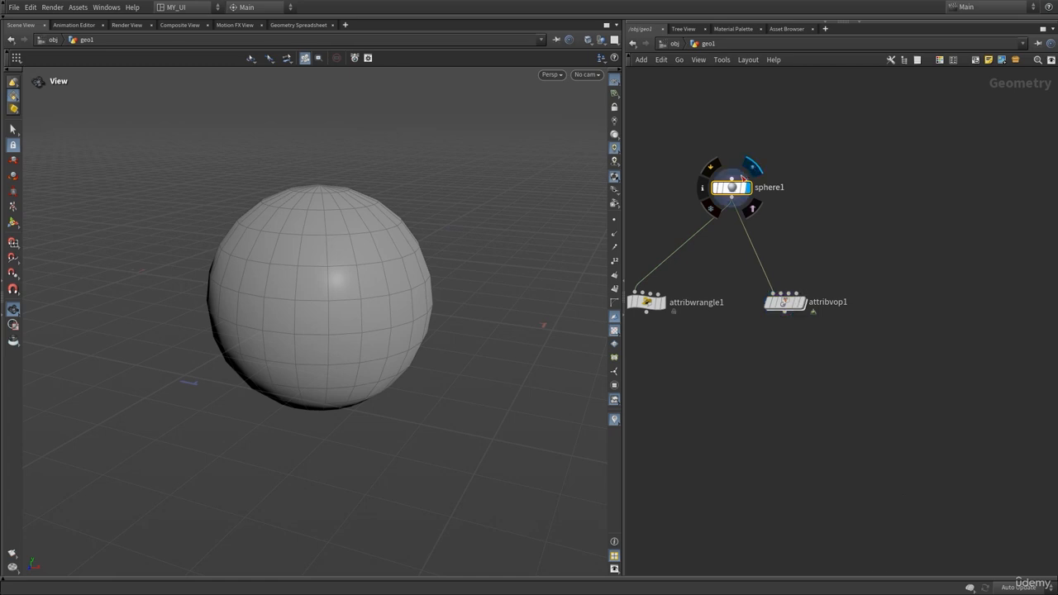
pyautogui.press('p')
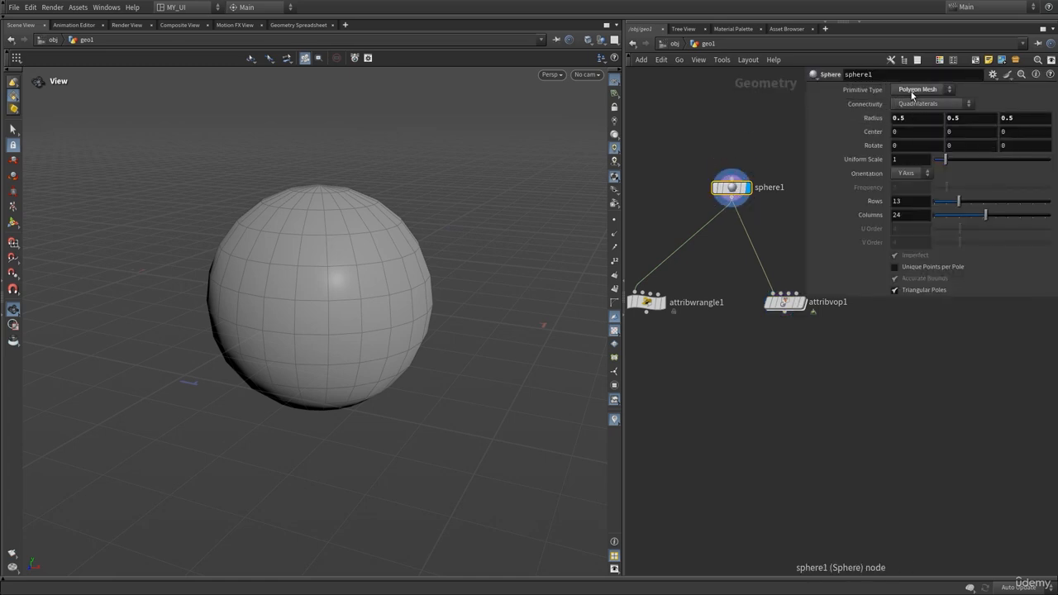
pyautogui.click(914, 89)
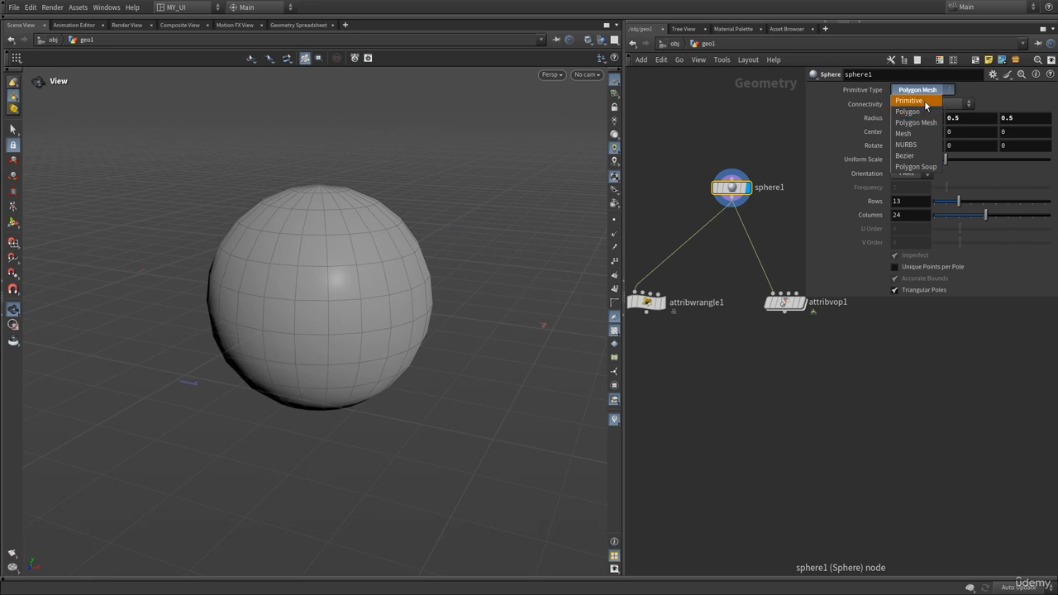
pyautogui.click(924, 100)
pyautogui.click(926, 90)
pyautogui.click(917, 112)
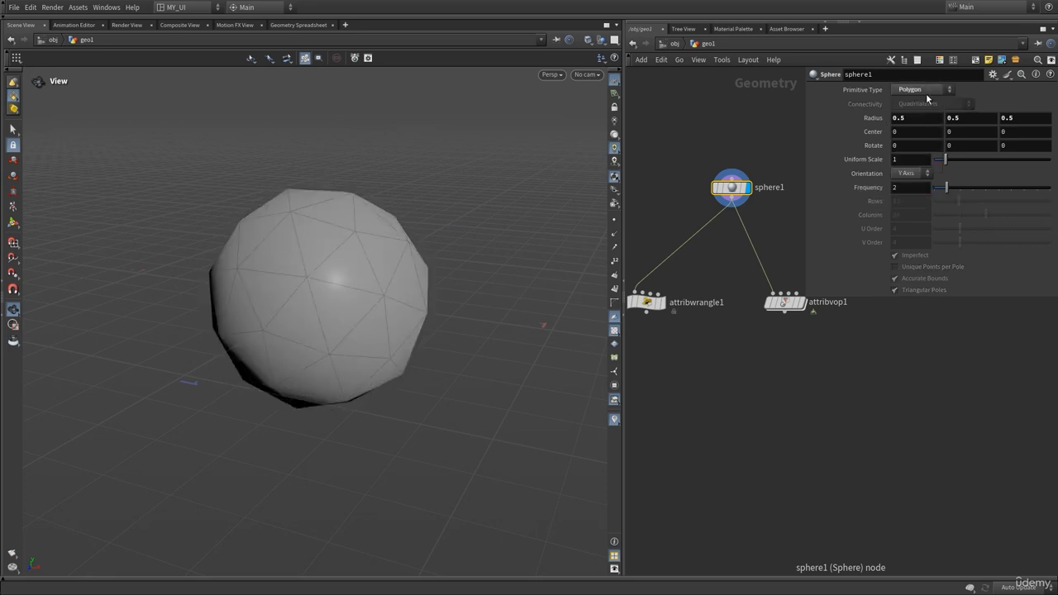
# - Raise the sphere's frequency to 8 for a denser mesh and hide the node parameters
pyautogui.moveTo(347, 293)
pyautogui.mouseDown()
pyautogui.moveTo(361, 295)
pyautogui.moveTo(342, 279)
pyautogui.mouseUp()
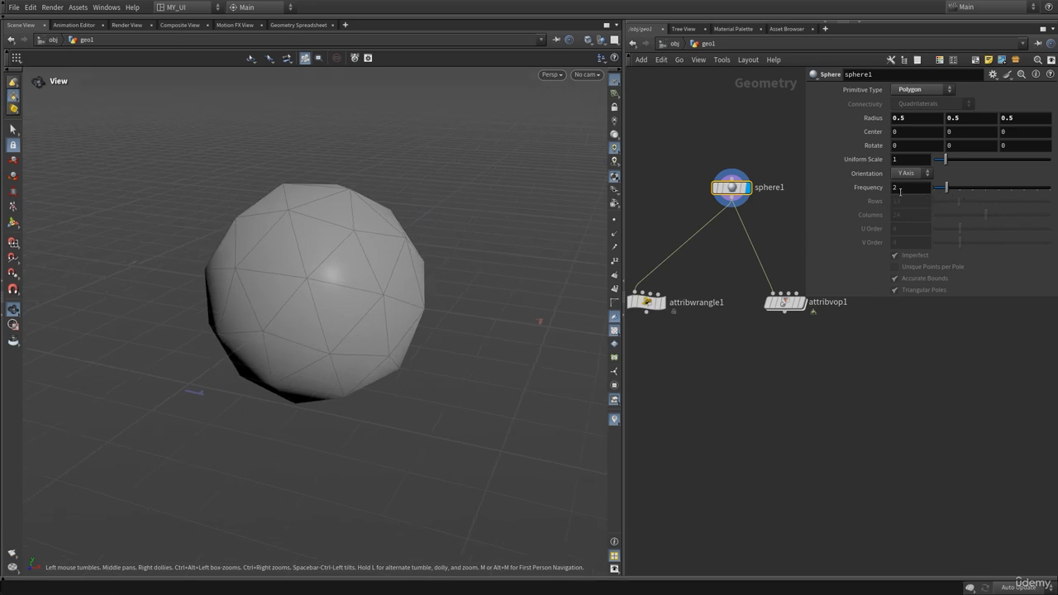
pyautogui.moveTo(947, 187); pyautogui.dragTo(1024, 195)
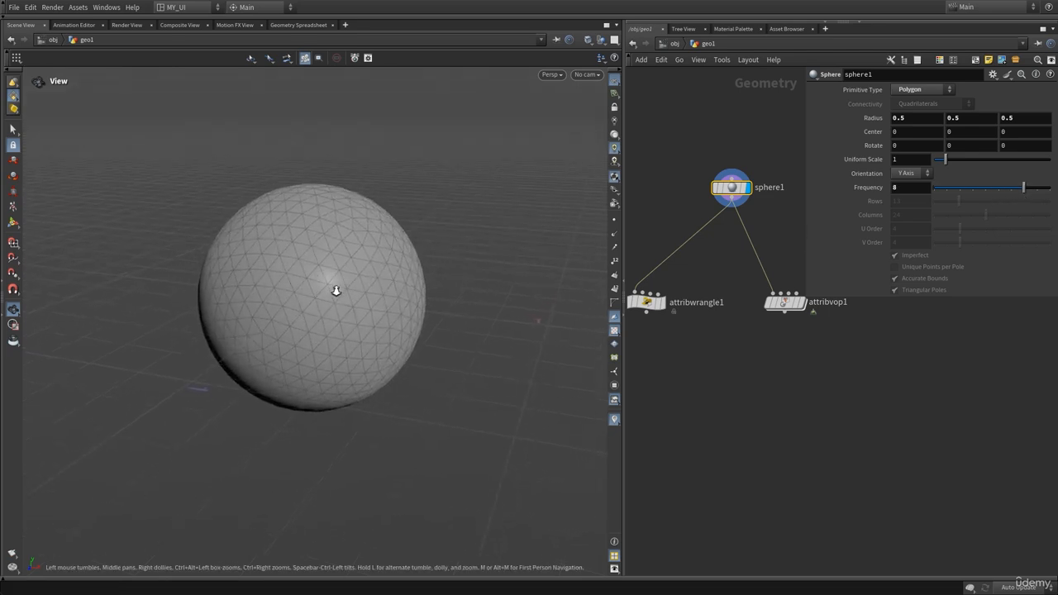
pyautogui.moveTo(335, 292)
pyautogui.mouseDown()
pyautogui.moveTo(367, 299)
pyautogui.moveTo(347, 295)
pyautogui.mouseUp()
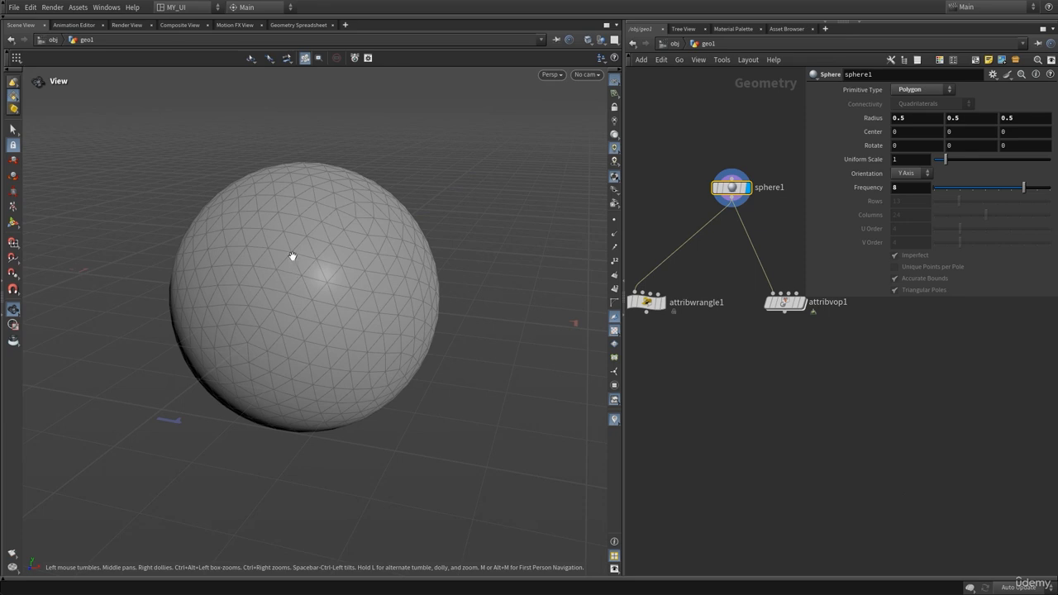
pyautogui.moveTo(292, 255); pyautogui.dragTo(411, 262, button='right')
pyautogui.moveTo(340, 262); pyautogui.dragTo(311, 264)
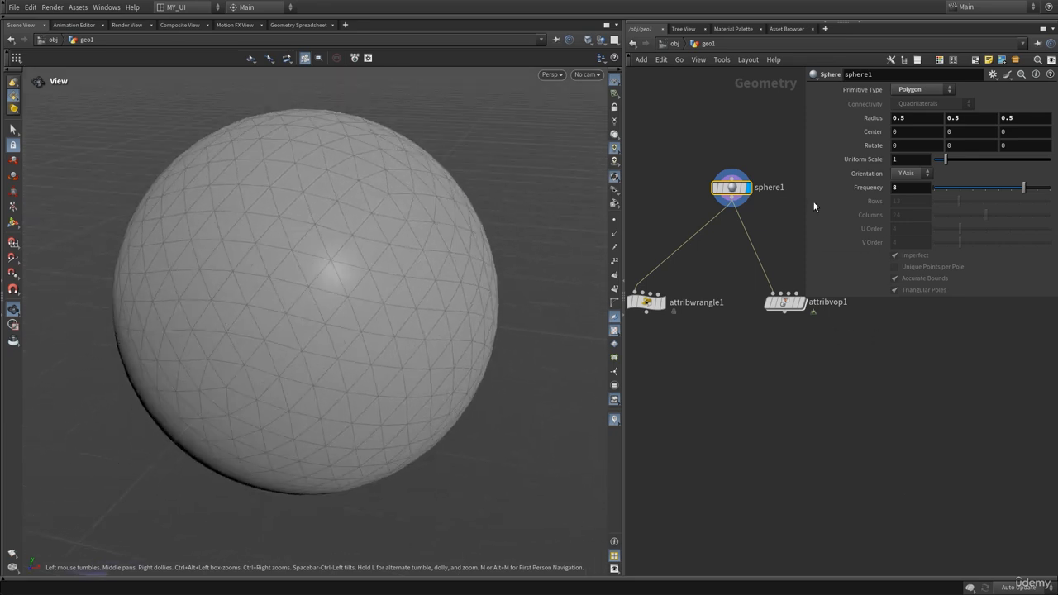
pyautogui.press('p')
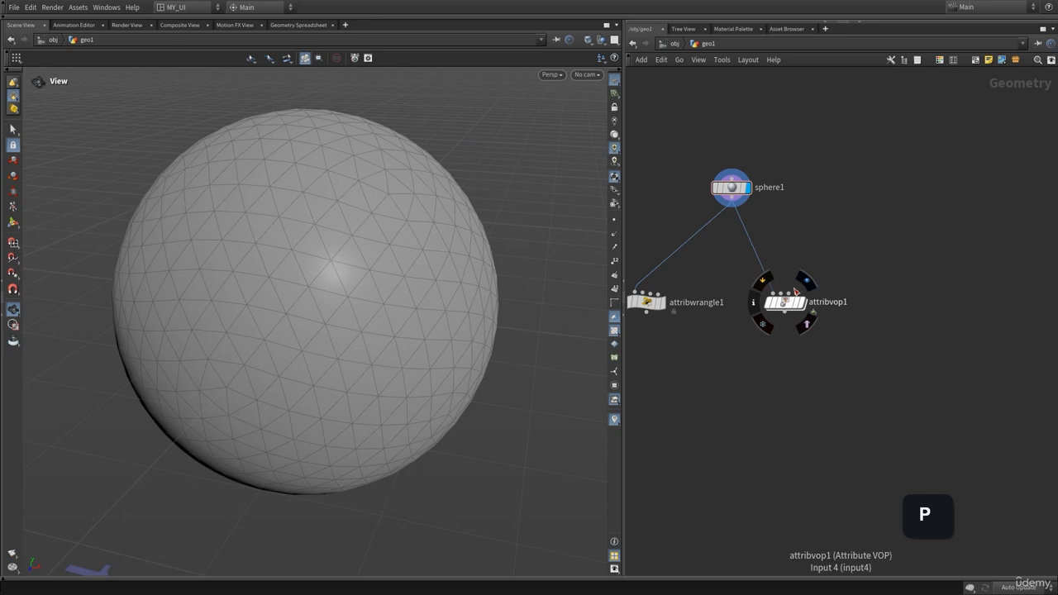
# - Make attribvop1 the displayed node and go inside its network
pyautogui.click(796, 289)
pyautogui.click(785, 308)
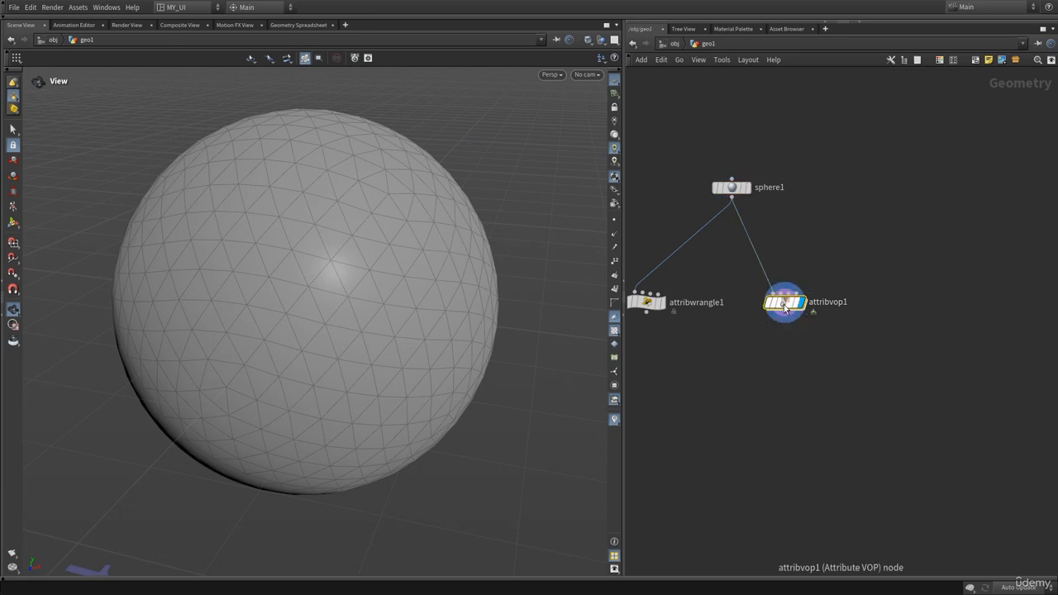
pyautogui.doubleClick(785, 307)
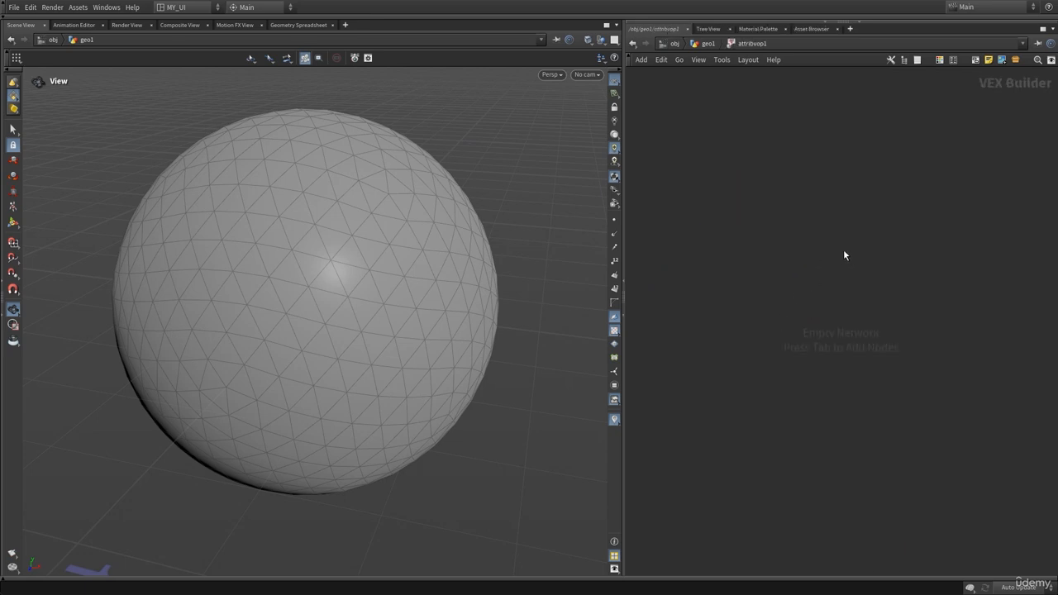
# - Add an Anti-Aliased Noise node inside attribvop1 and show its parameters
pyautogui.press('Tab')
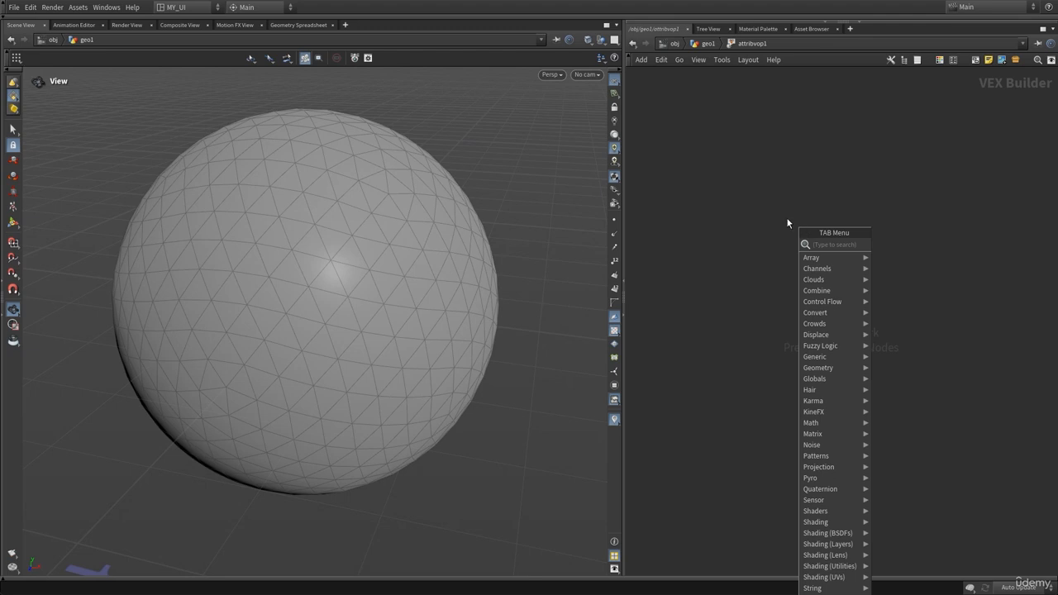
pyautogui.write('noise')
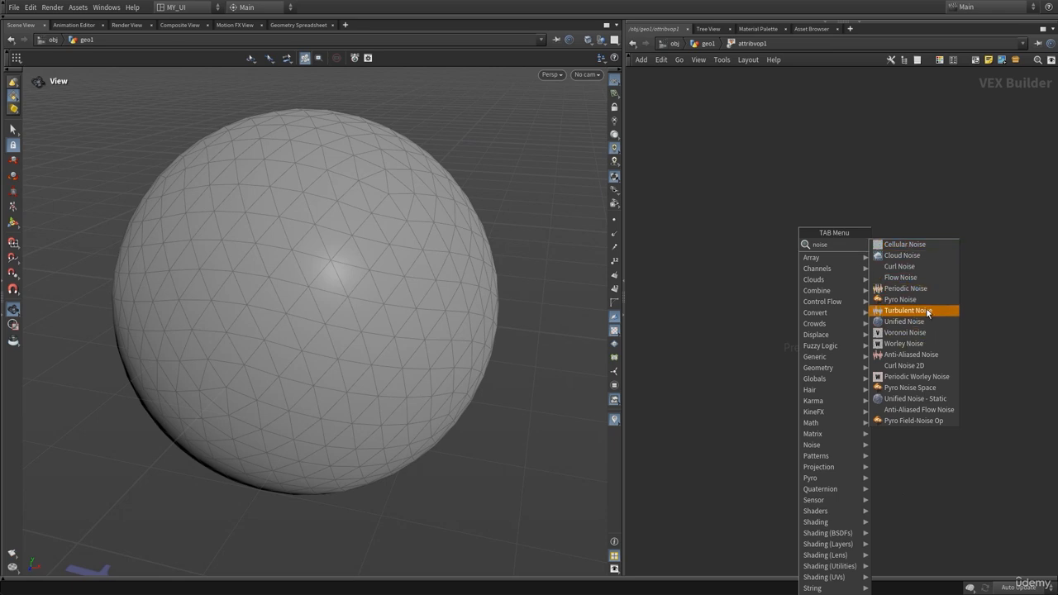
pyautogui.click(913, 361)
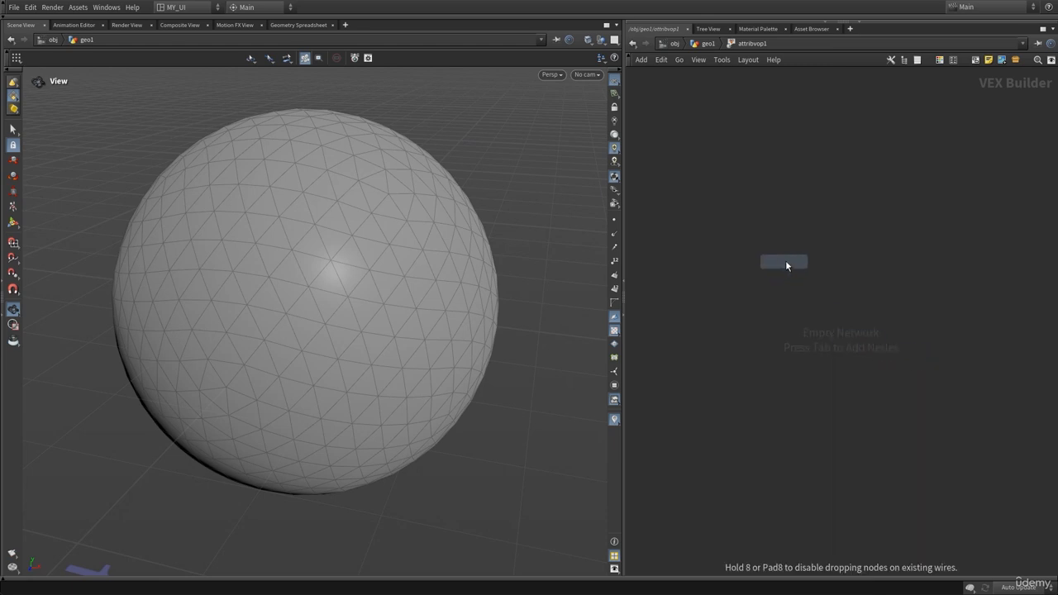
pyautogui.click(785, 260)
pyautogui.moveTo(811, 405); pyautogui.dragTo(778, 413, button='middle')
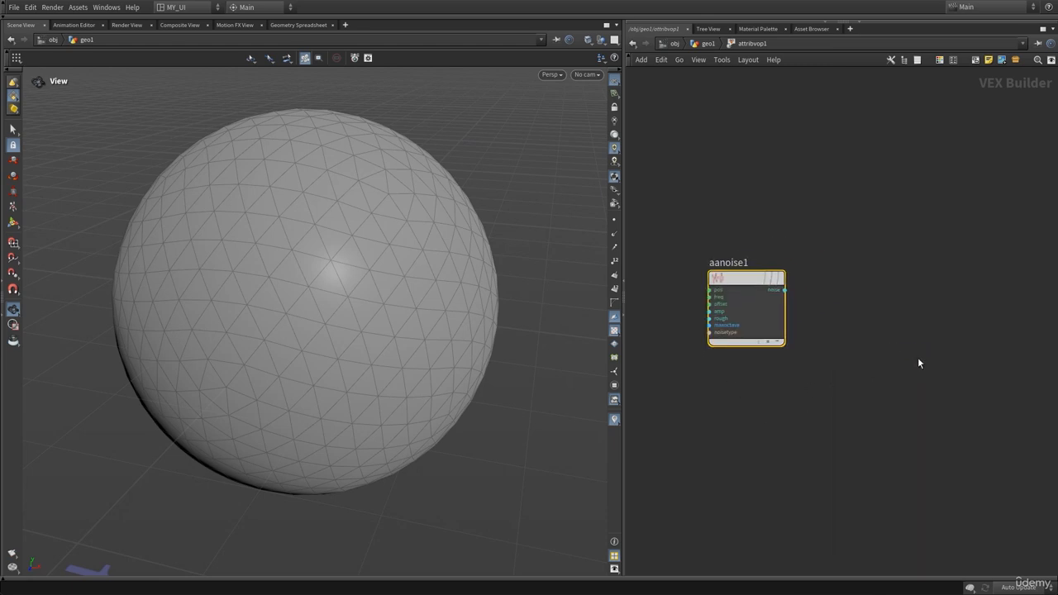
pyautogui.press('p')
pyautogui.moveTo(761, 201); pyautogui.dragTo(755, 262, button='middle')
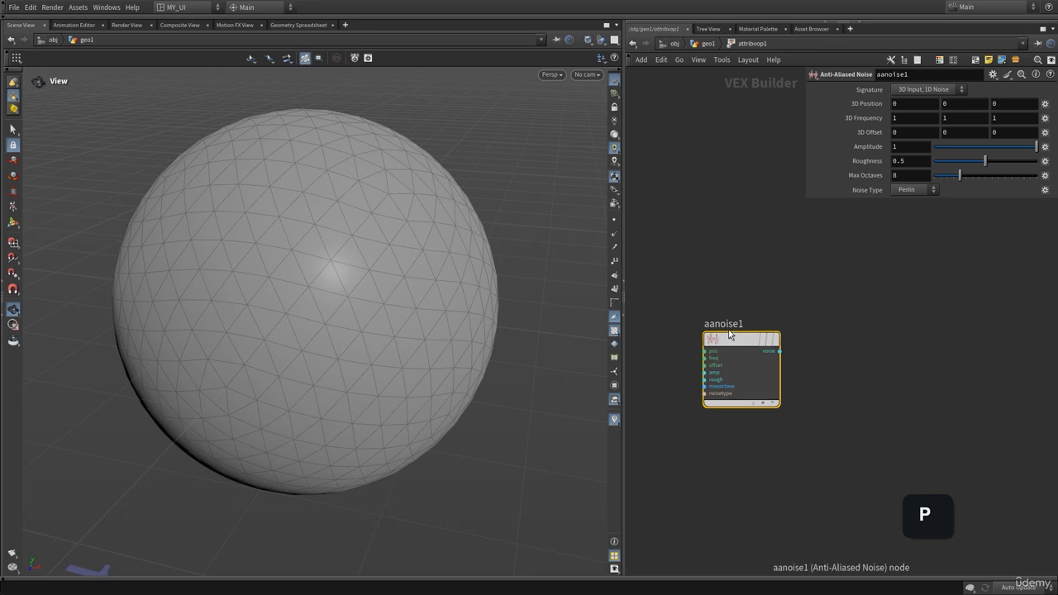
pyautogui.moveTo(728, 335); pyautogui.dragTo(729, 325)
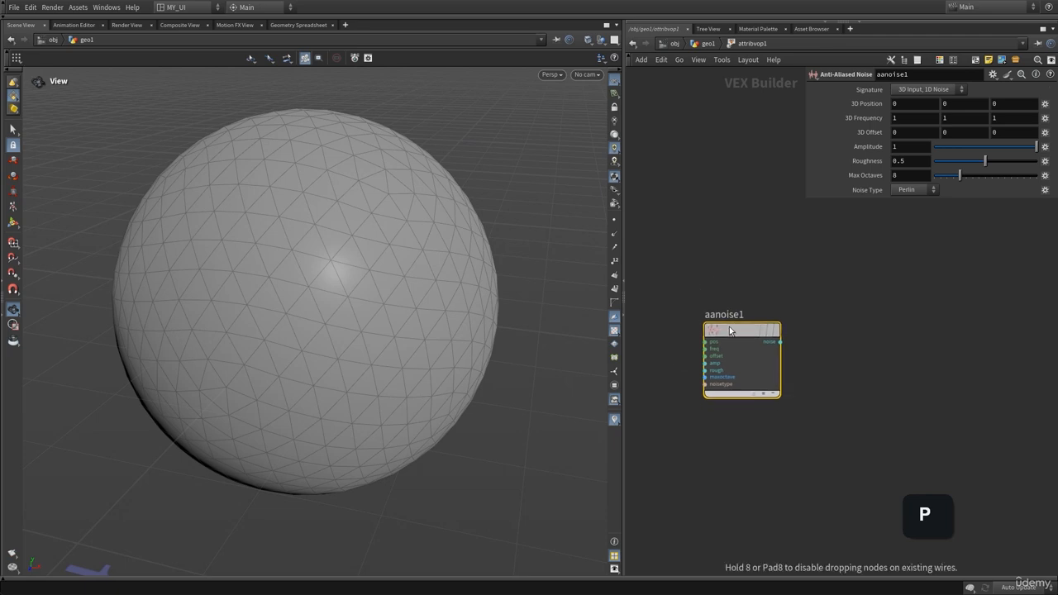
pyautogui.click(914, 90)
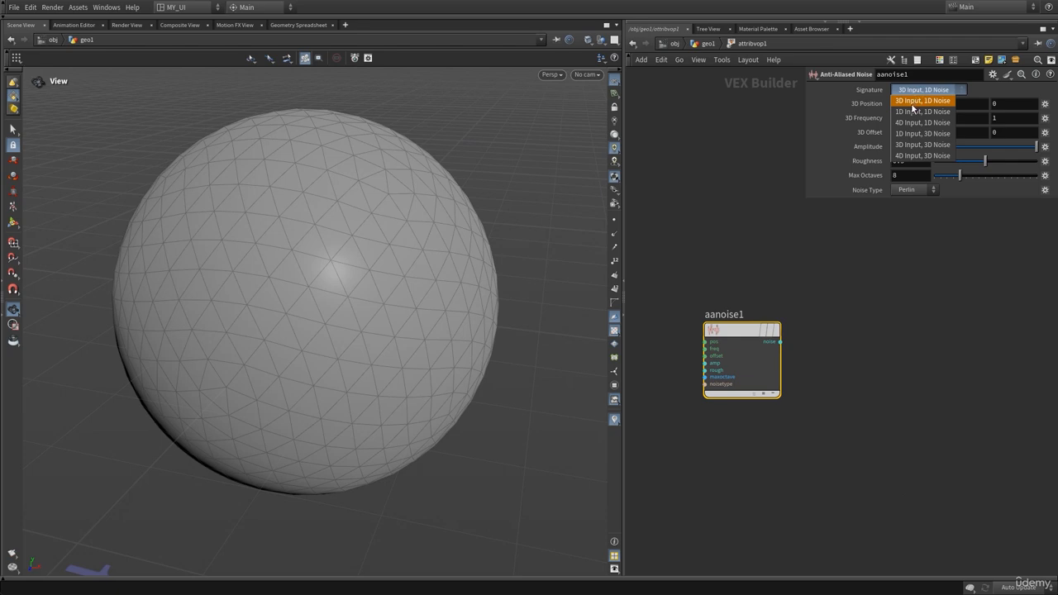
pyautogui.click(752, 135)
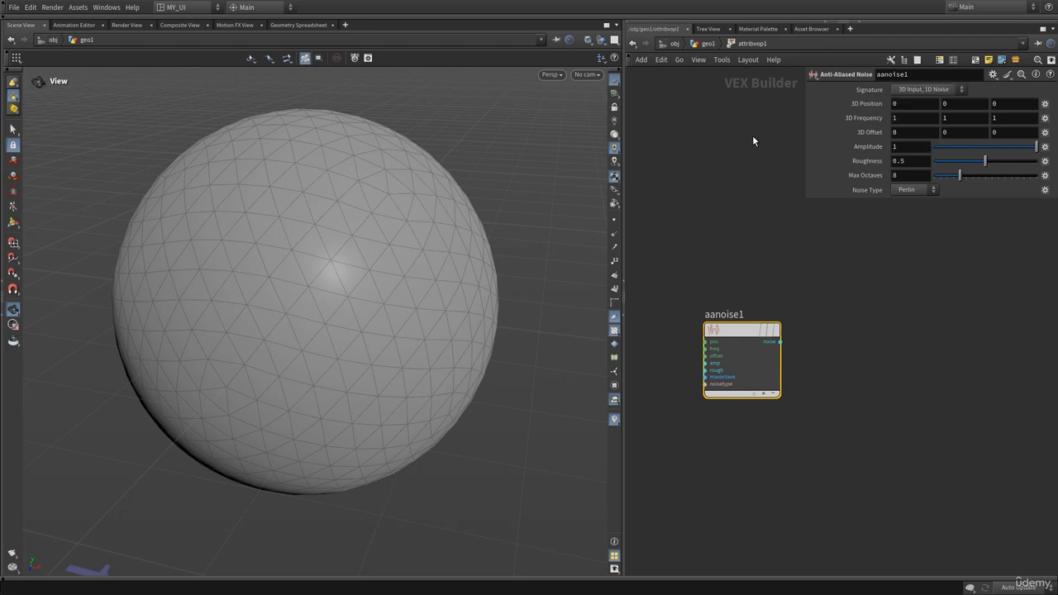
pyautogui.moveTo(741, 330); pyautogui.dragTo(754, 321)
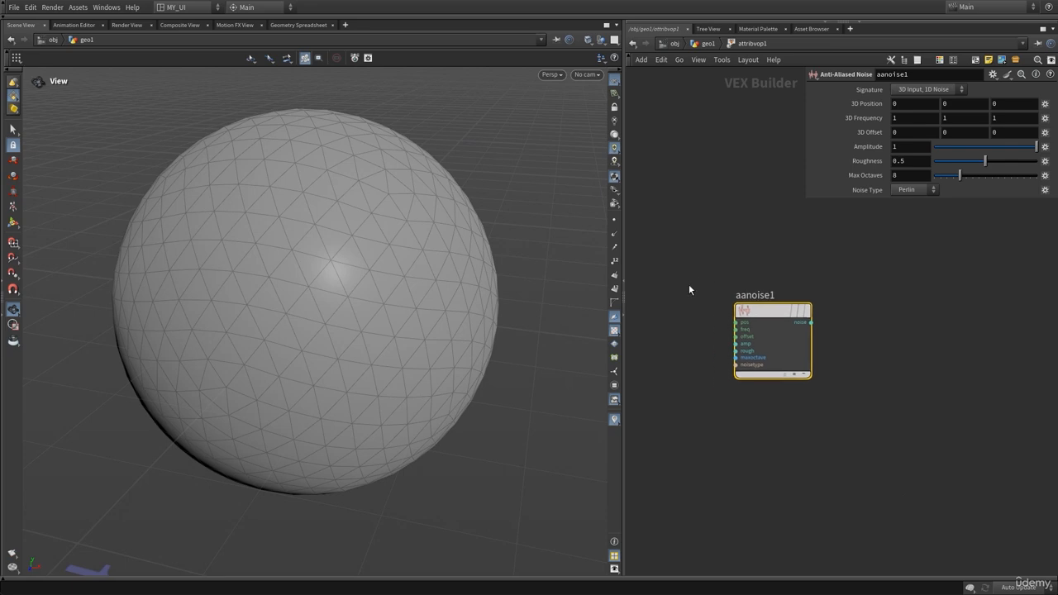
pyautogui.click(741, 326)
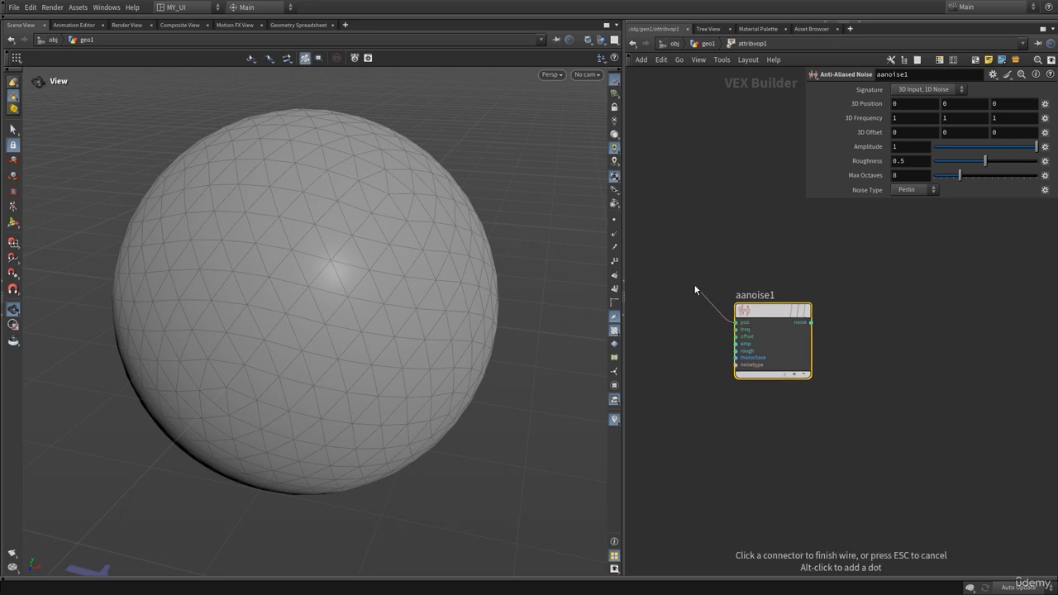
pyautogui.press('Escape')
pyautogui.click(737, 323)
pyautogui.press('Escape')
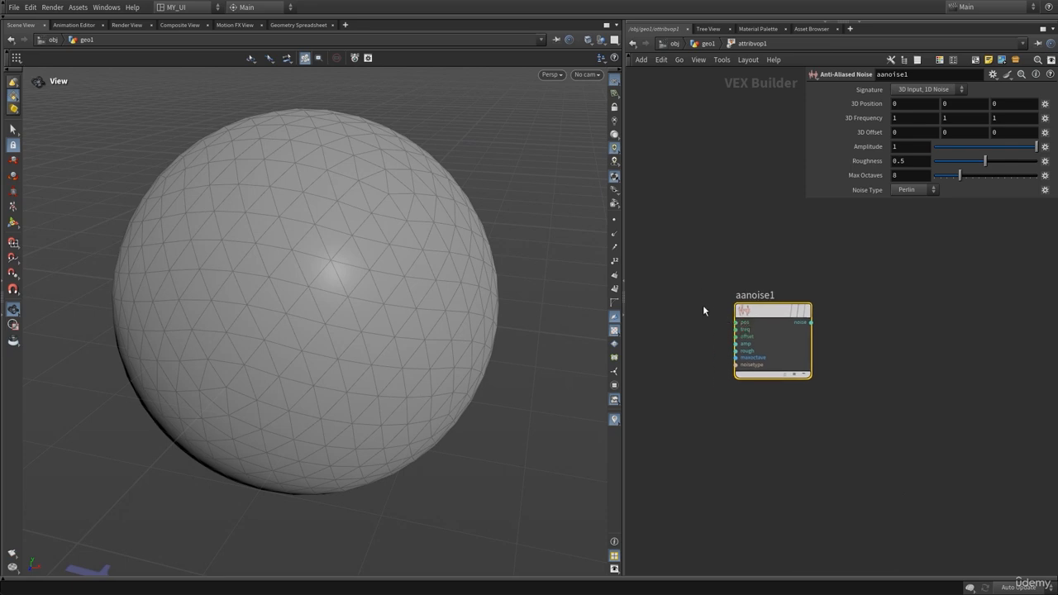
pyautogui.scroll(1, 711, 330)
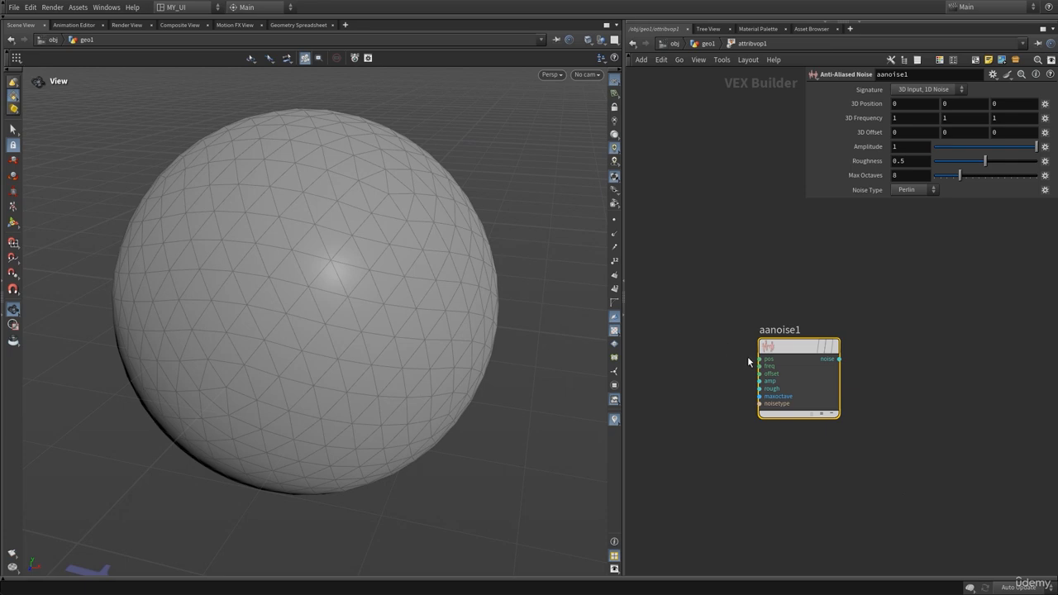
pyautogui.click(758, 359)
pyautogui.press('Escape')
# - Set the signature of the anti-aliased noise node to 3D Input, 3D Noise
pyautogui.moveTo(785, 347); pyautogui.dragTo(755, 358)
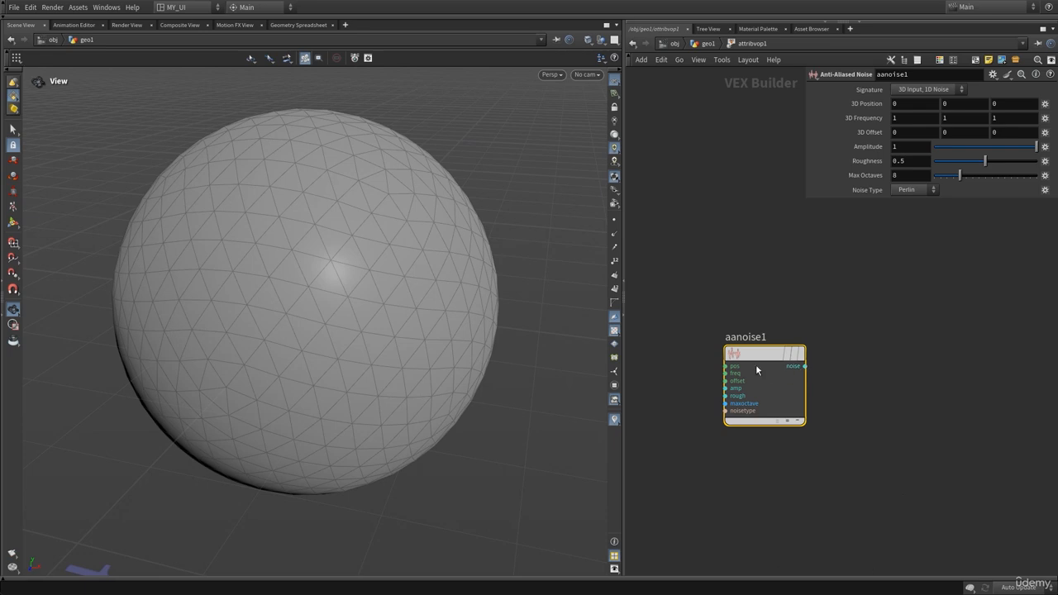
pyautogui.moveTo(808, 371); pyautogui.dragTo(804, 376)
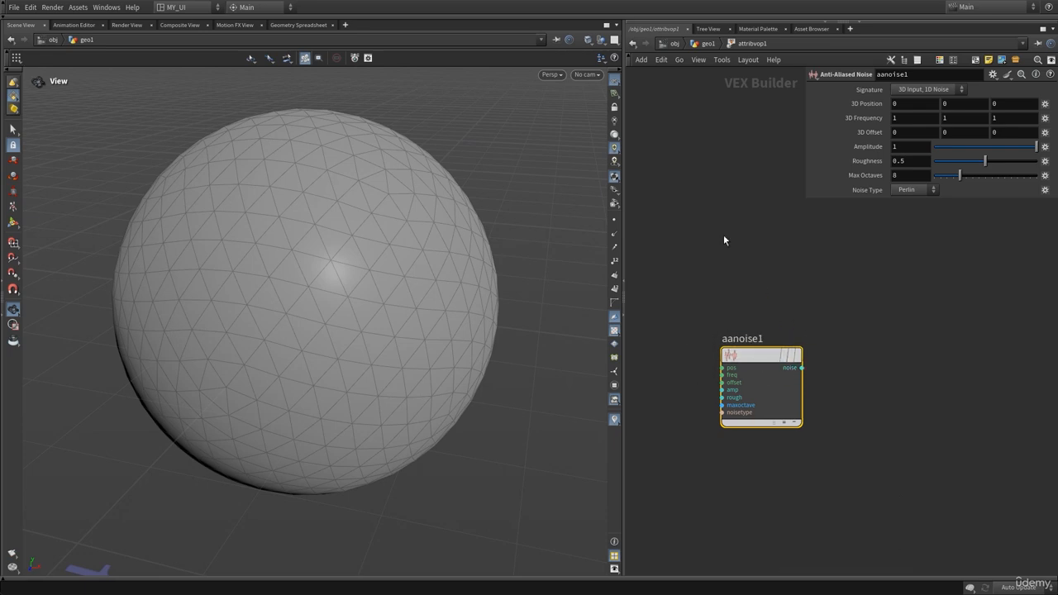
pyautogui.click(939, 90)
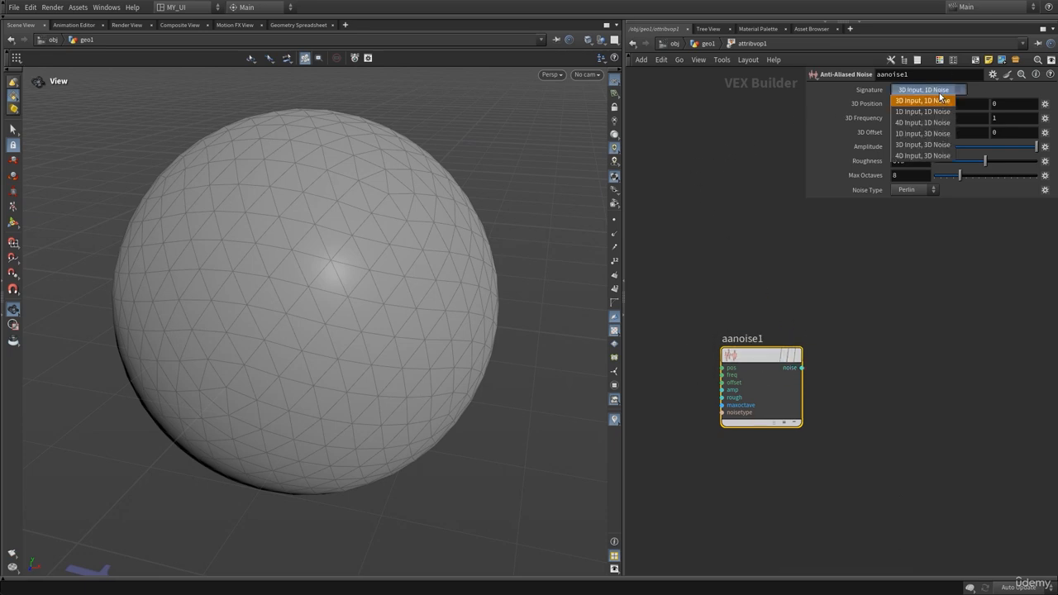
pyautogui.click(920, 146)
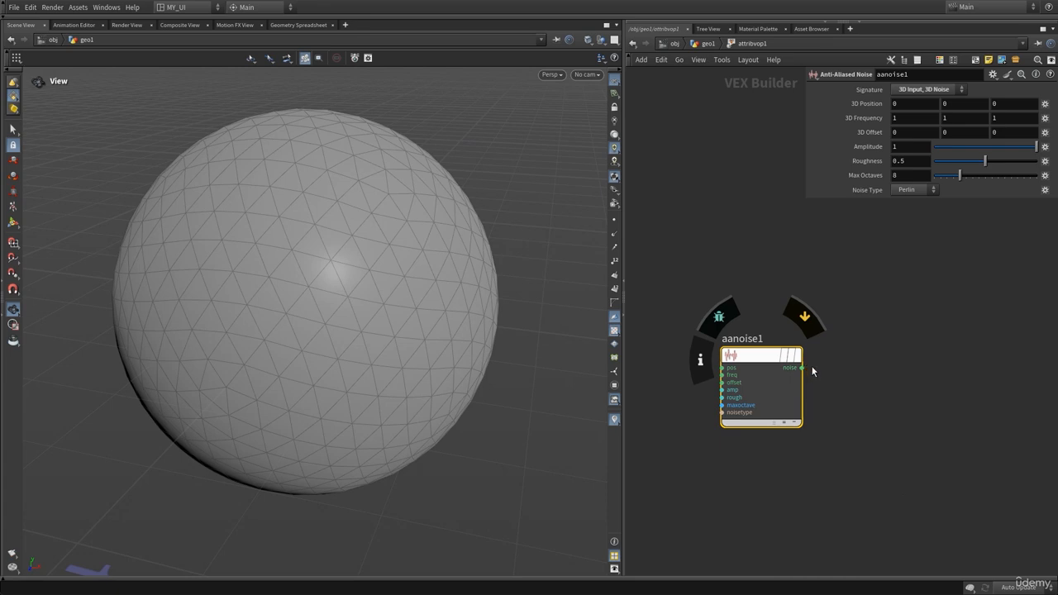
# - Set the signature of aanoise1 to 3D Input, 1D Noise, hide its parameters and reposition the node
pyautogui.moveTo(752, 348); pyautogui.dragTo(753, 328)
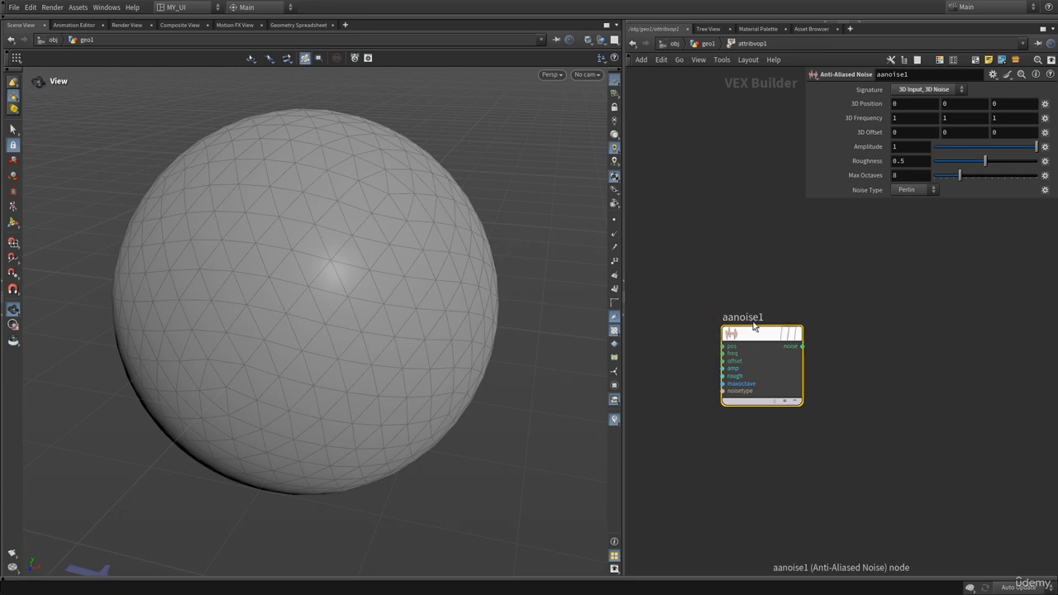
pyautogui.click(913, 90)
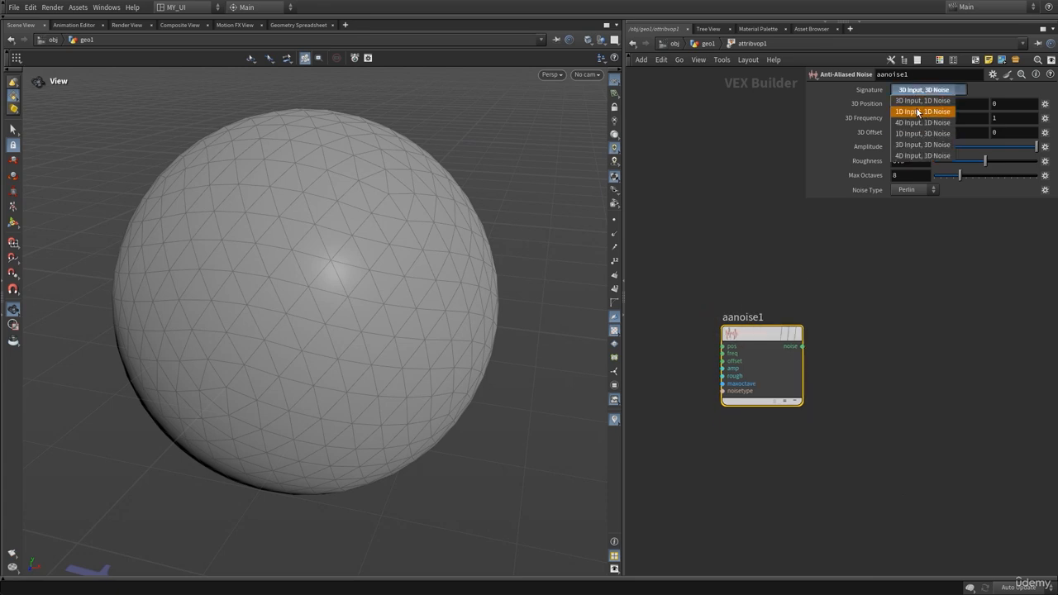
pyautogui.click(919, 100)
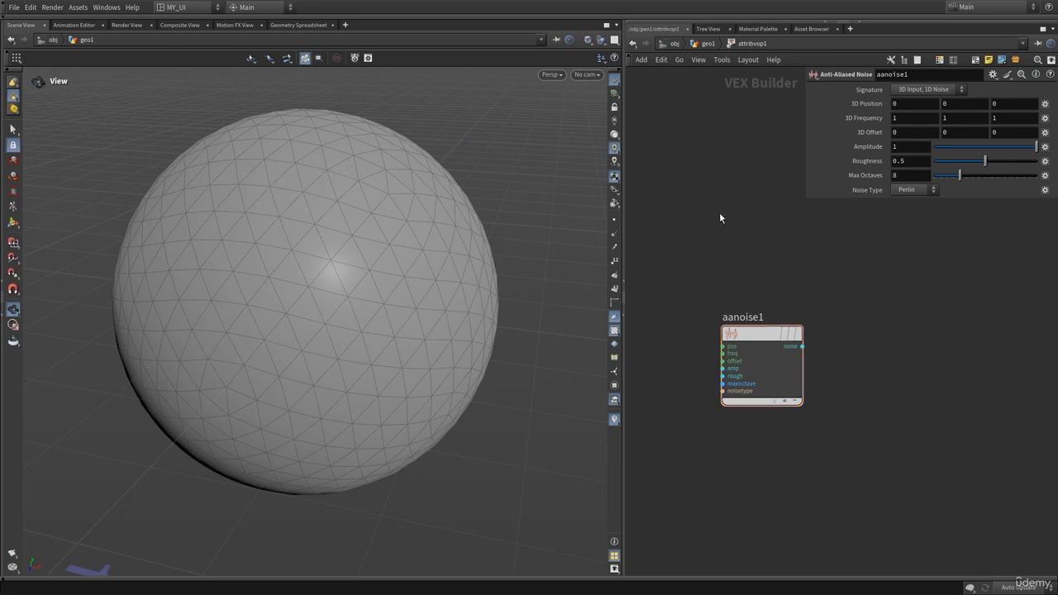
pyautogui.press('p')
pyautogui.moveTo(748, 338); pyautogui.dragTo(828, 327)
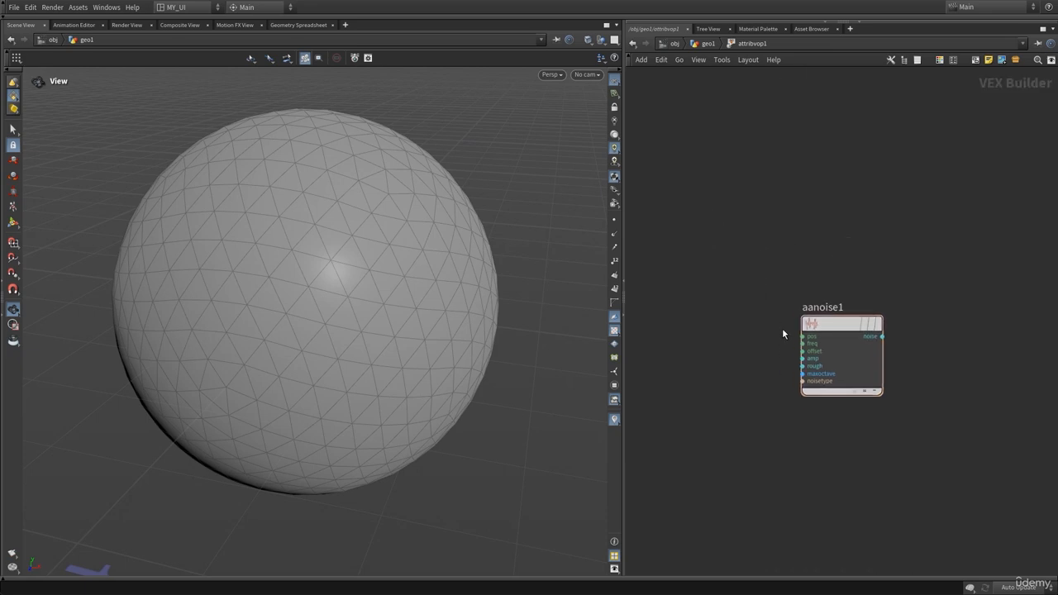
# - Turn on the display of the sphere's points in the viewport
pyautogui.click(803, 336)
pyautogui.press('Escape')
pyautogui.click(614, 220)
pyautogui.moveTo(406, 257); pyautogui.dragTo(310, 279, button='right')
pyautogui.moveTo(371, 275); pyautogui.dragTo(373, 269)
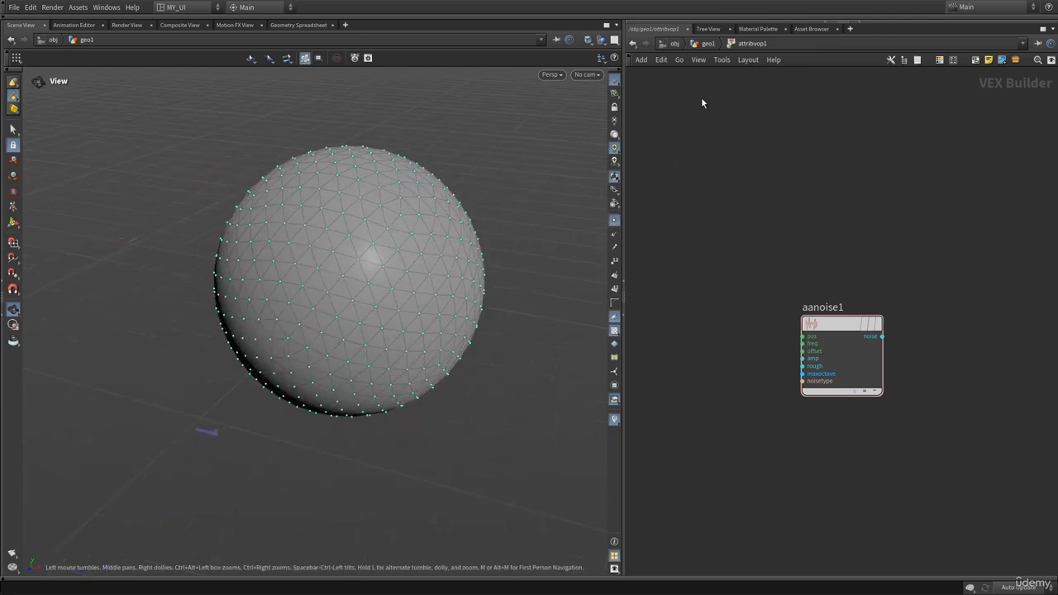
# - Return to geo1, make sphere1 the displayed node and inspect its node information for point attributes
pyautogui.click(704, 43)
pyautogui.click(742, 189)
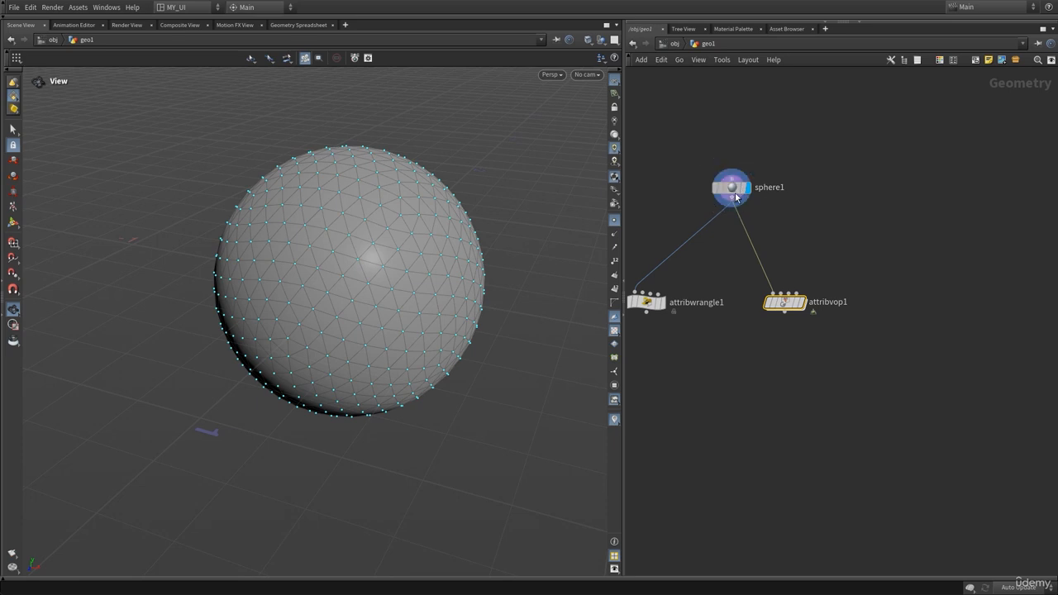
pyautogui.moveTo(345, 251); pyautogui.dragTo(349, 255)
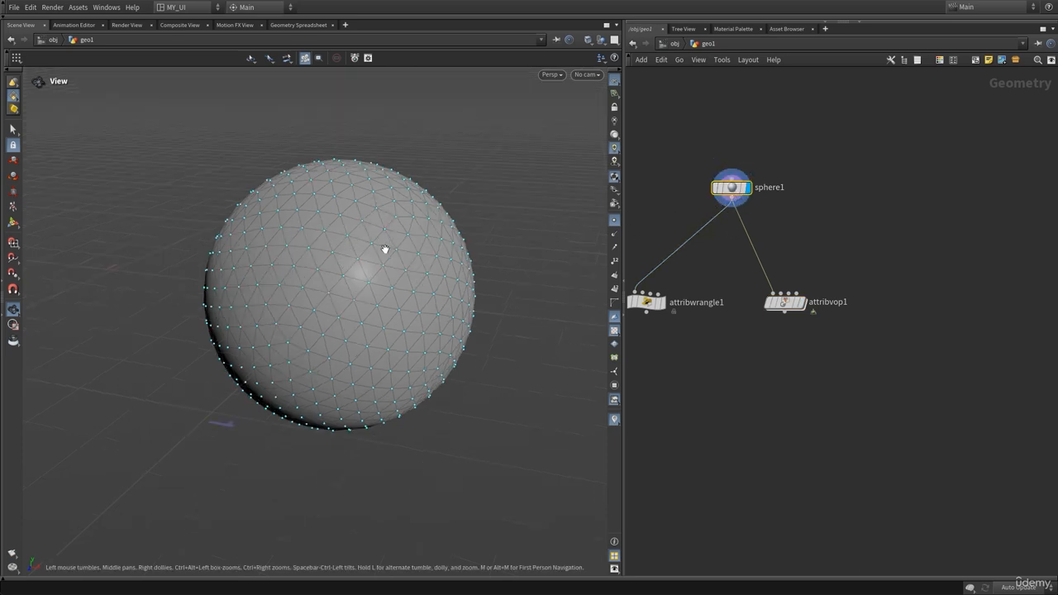
pyautogui.moveTo(372, 276); pyautogui.dragTo(369, 275)
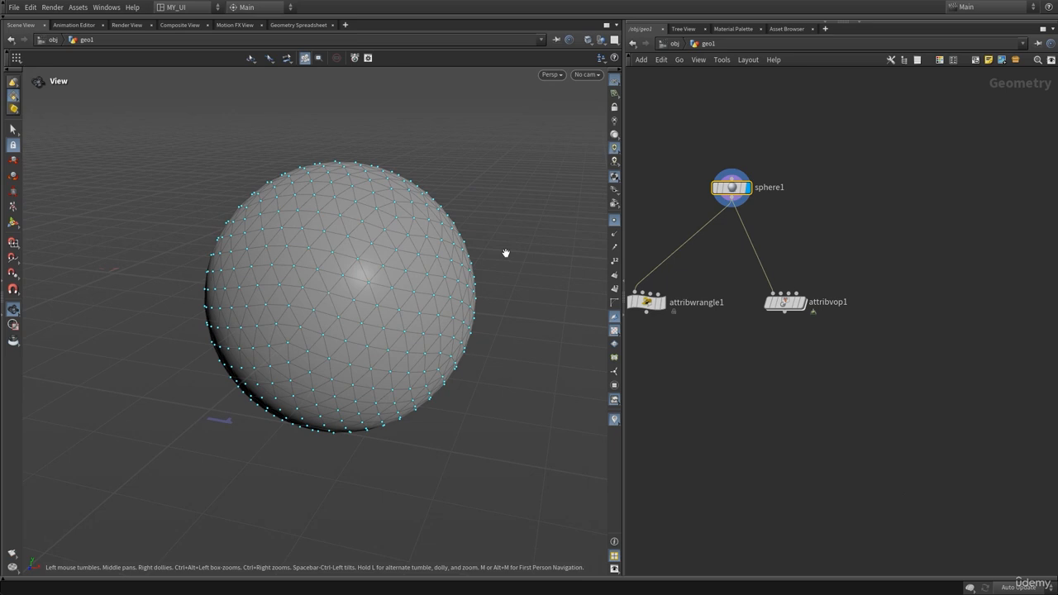
pyautogui.middleClick(731, 188)
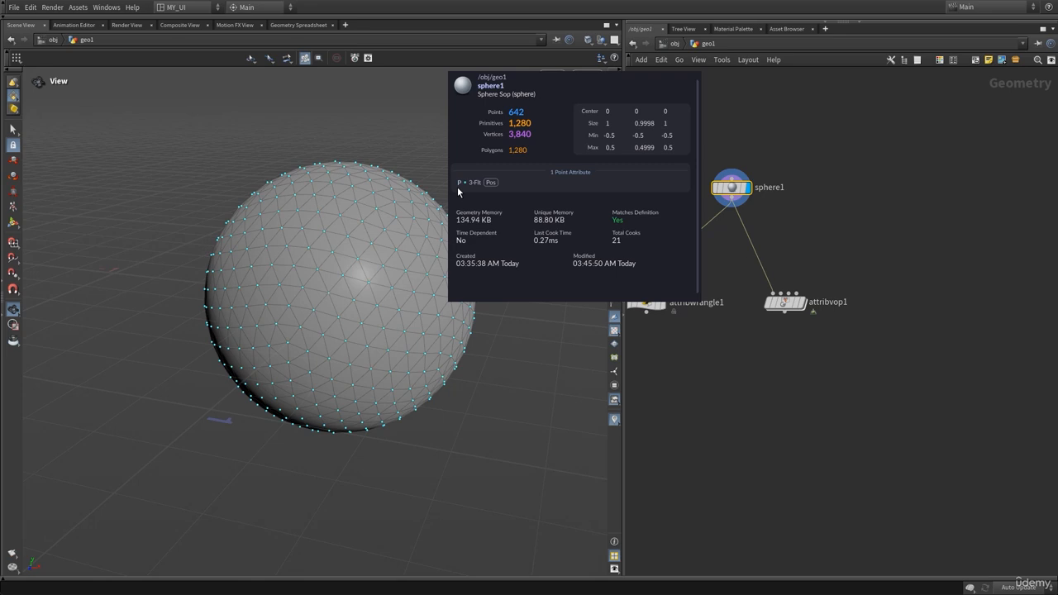
# - Display attribvop1 and look inside its network, returning to geo1 with sphere1 as the displayed node
pyautogui.click(800, 303)
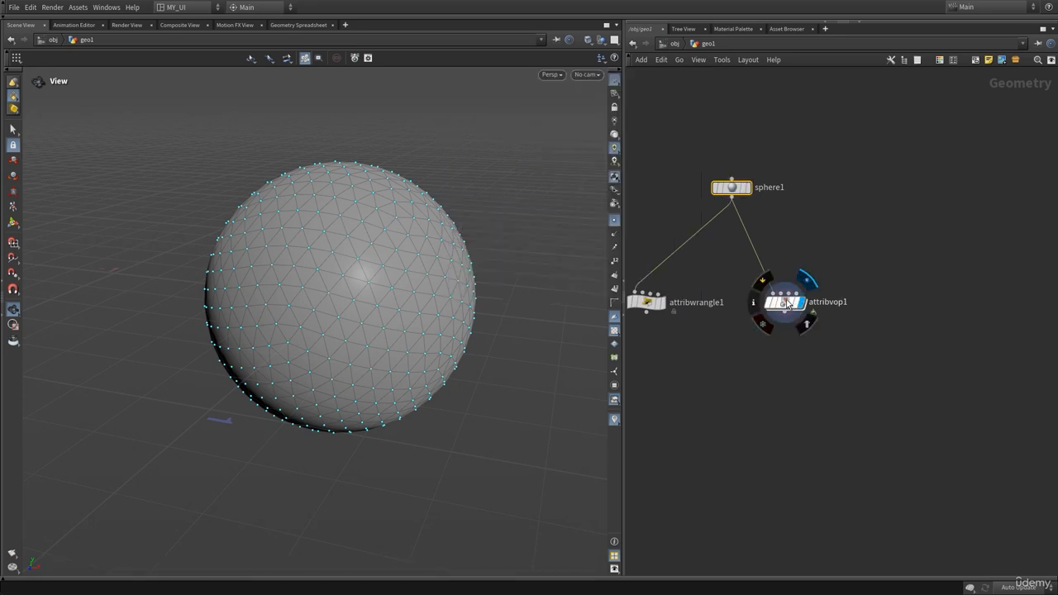
pyautogui.doubleClick(787, 307)
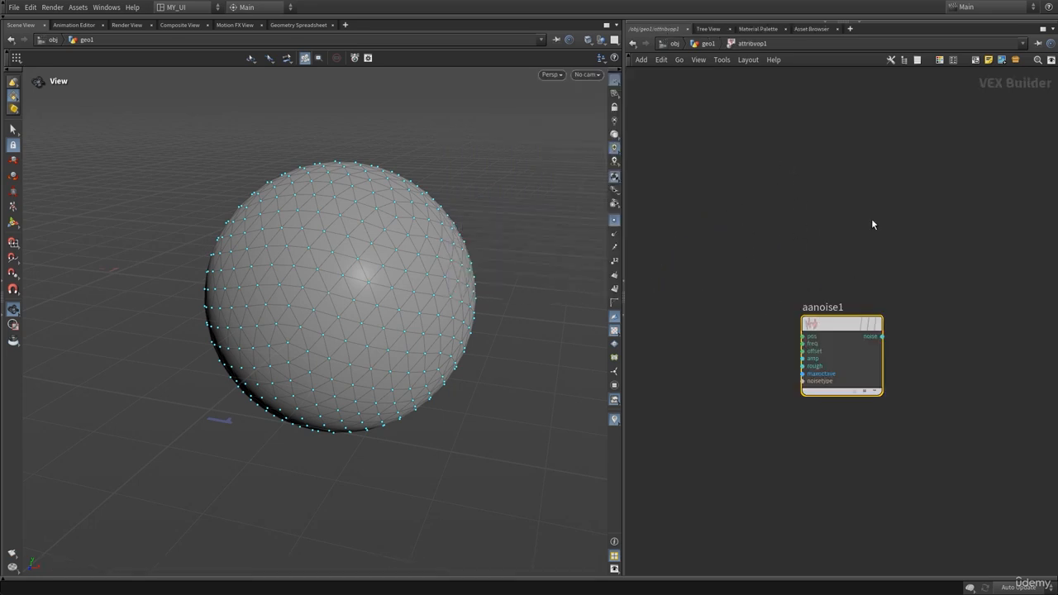
pyautogui.moveTo(746, 324); pyautogui.dragTo(765, 304, button='middle')
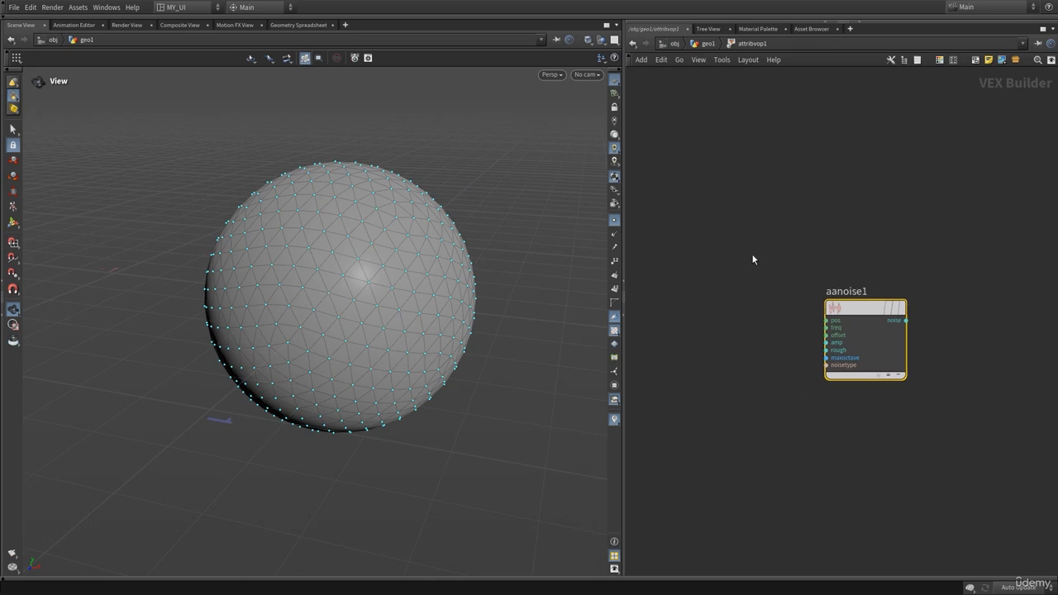
pyautogui.click(708, 43)
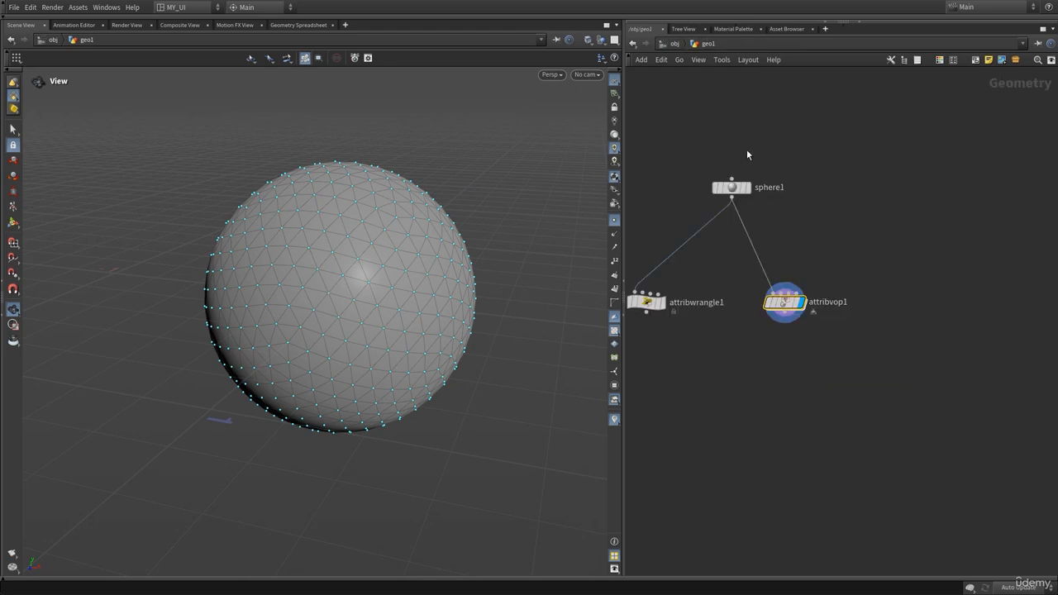
pyautogui.click(752, 171)
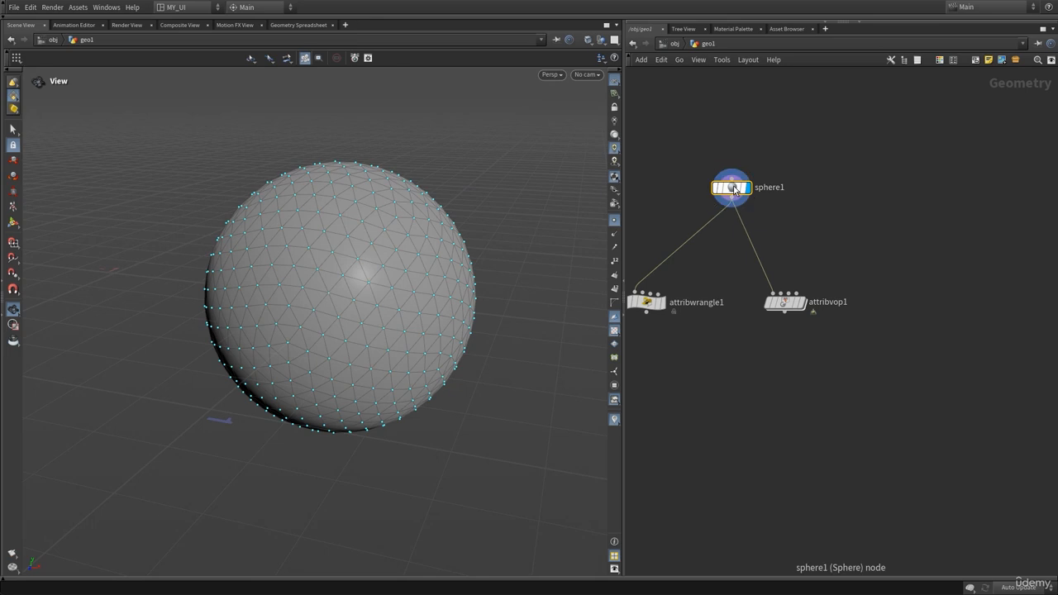
pyautogui.click(702, 188)
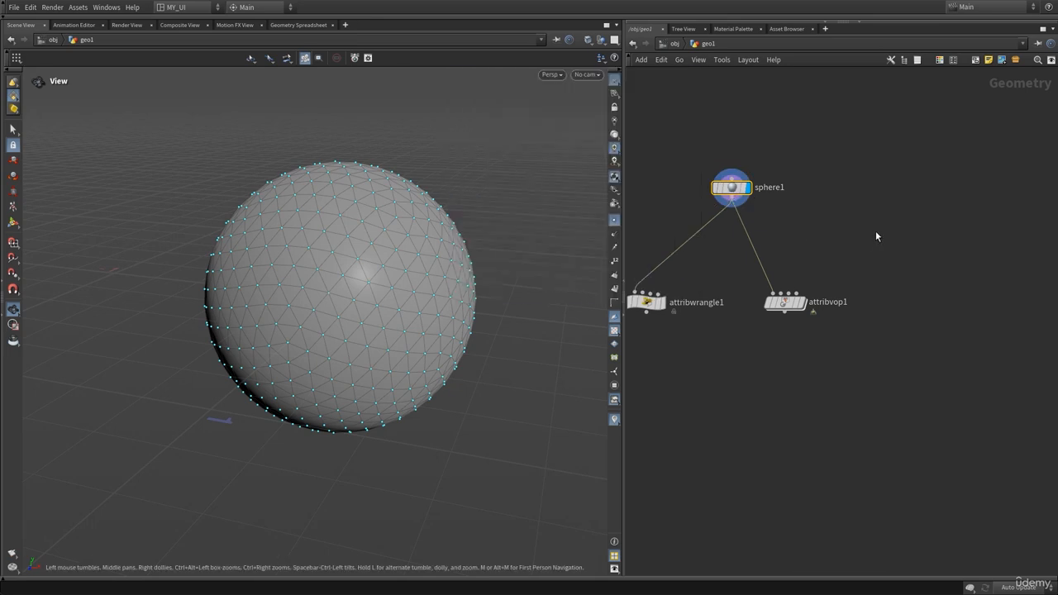
pyautogui.moveTo(843, 272); pyautogui.dragTo(830, 283, button='middle')
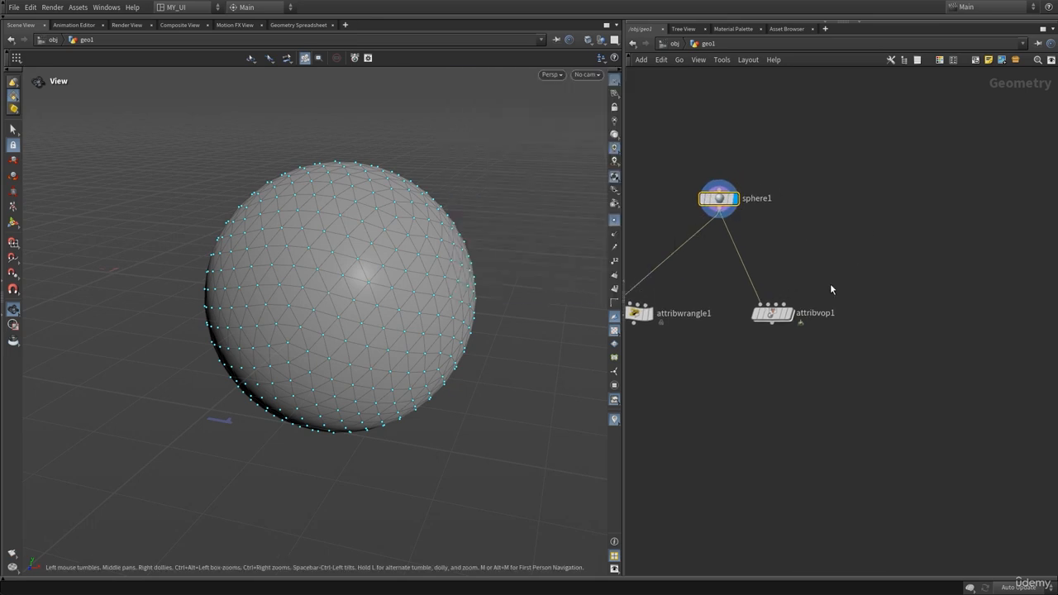
# - Go inside attribvop1 and add a Bind node beside the anti-aliased noise node
pyautogui.doubleClick(778, 312)
pyautogui.press('Tab')
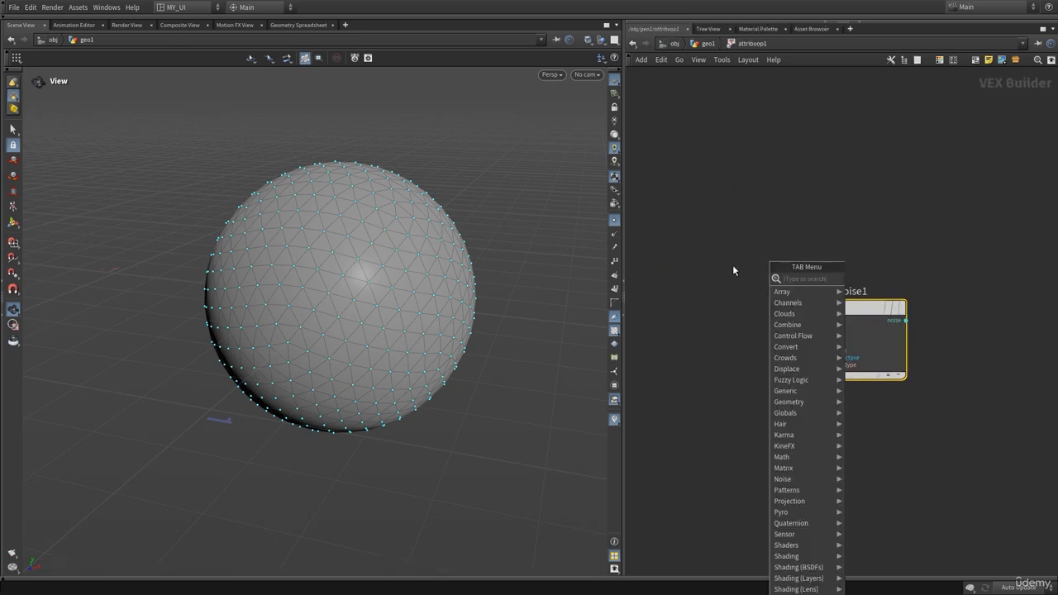
pyautogui.write('bin')
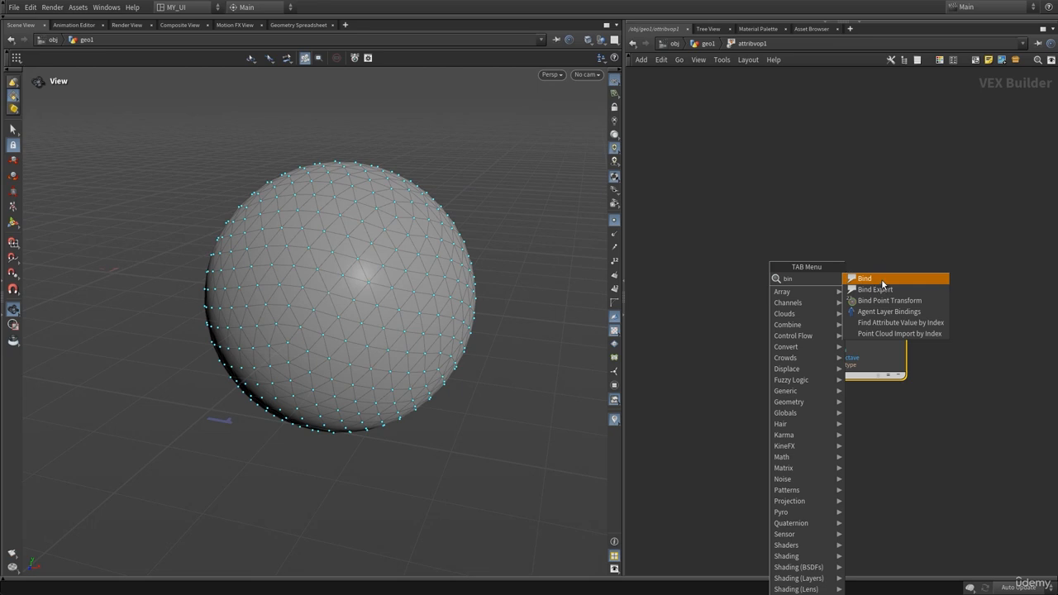
pyautogui.click(883, 284)
pyautogui.click(709, 272)
pyautogui.moveTo(709, 273); pyautogui.dragTo(684, 316)
pyautogui.press('h')
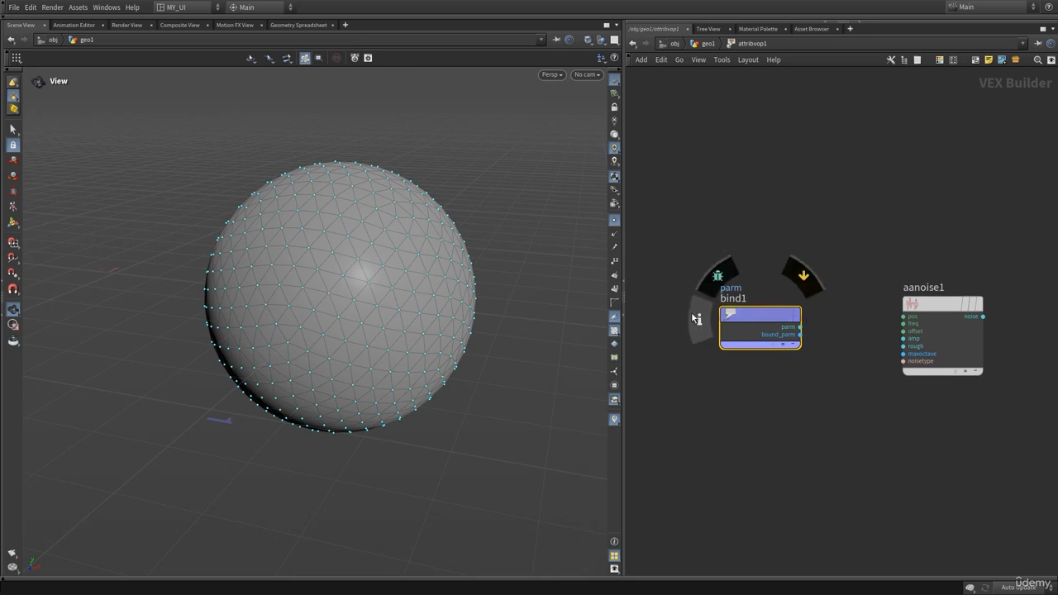
# - Set the Bind node's name to P and its type to Vector (vector), and hide its parameters
pyautogui.press('p')
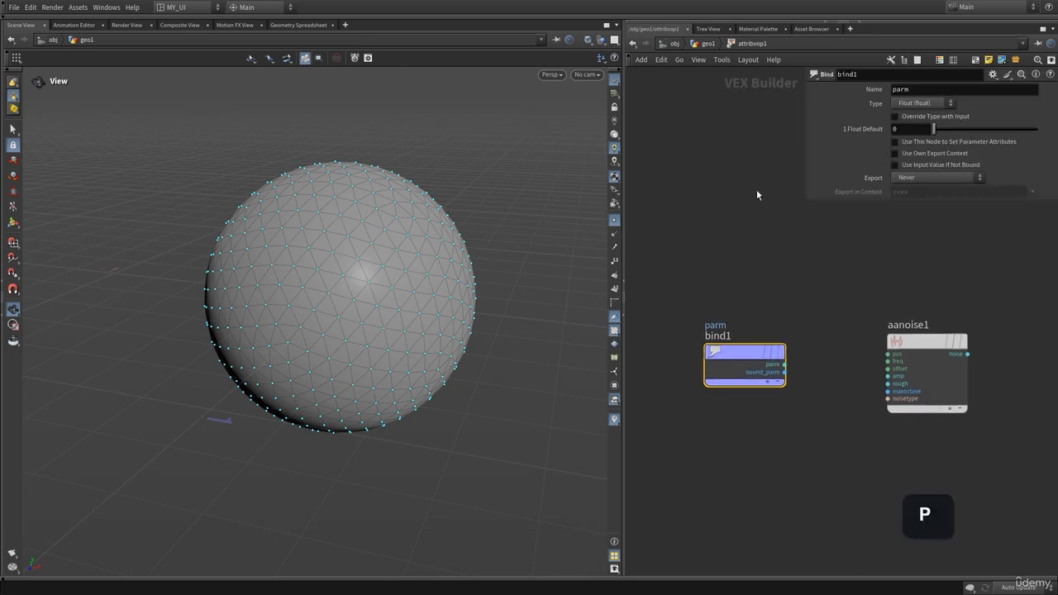
pyautogui.doubleClick(947, 91)
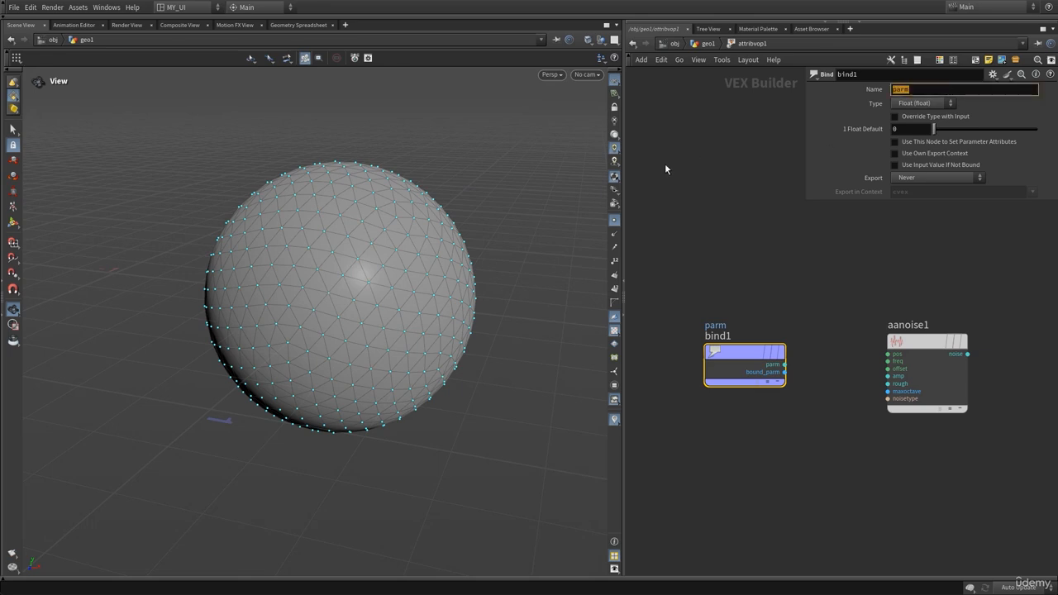
pyautogui.press('shift')
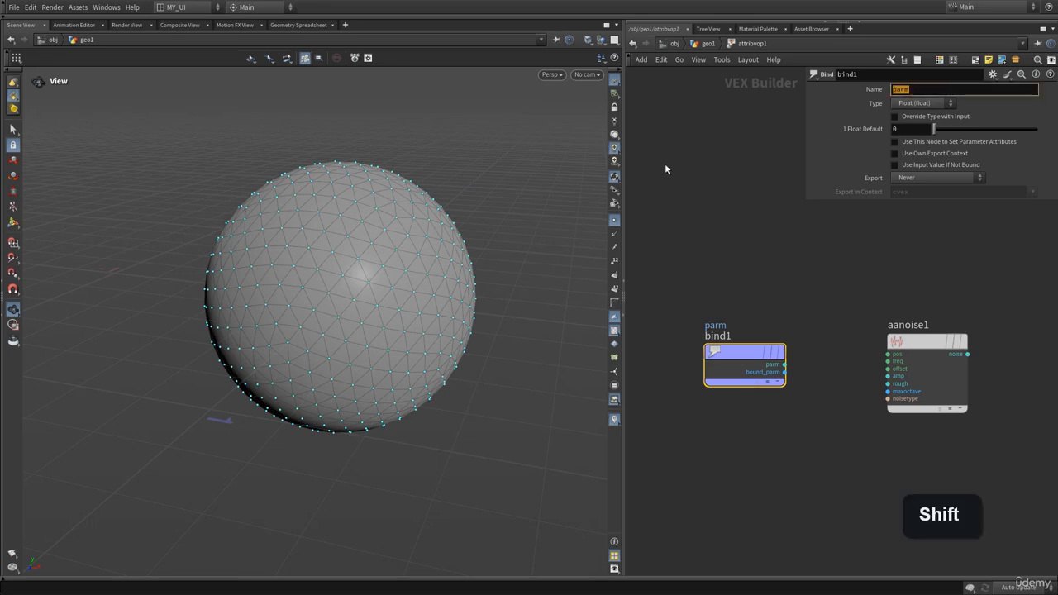
pyautogui.write('P')
pyautogui.press('Return')
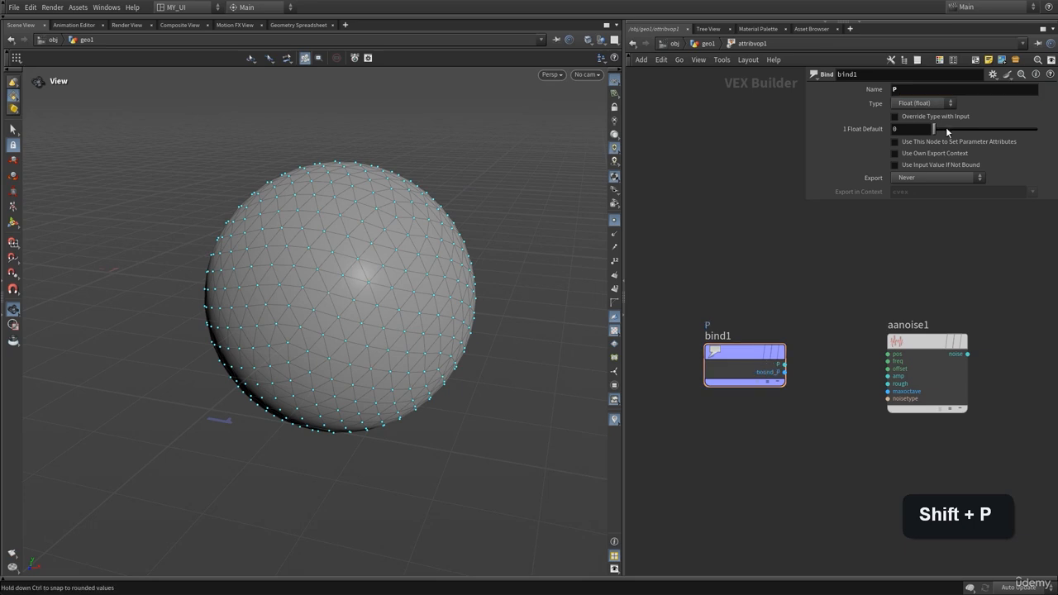
pyautogui.moveTo(873, 106)
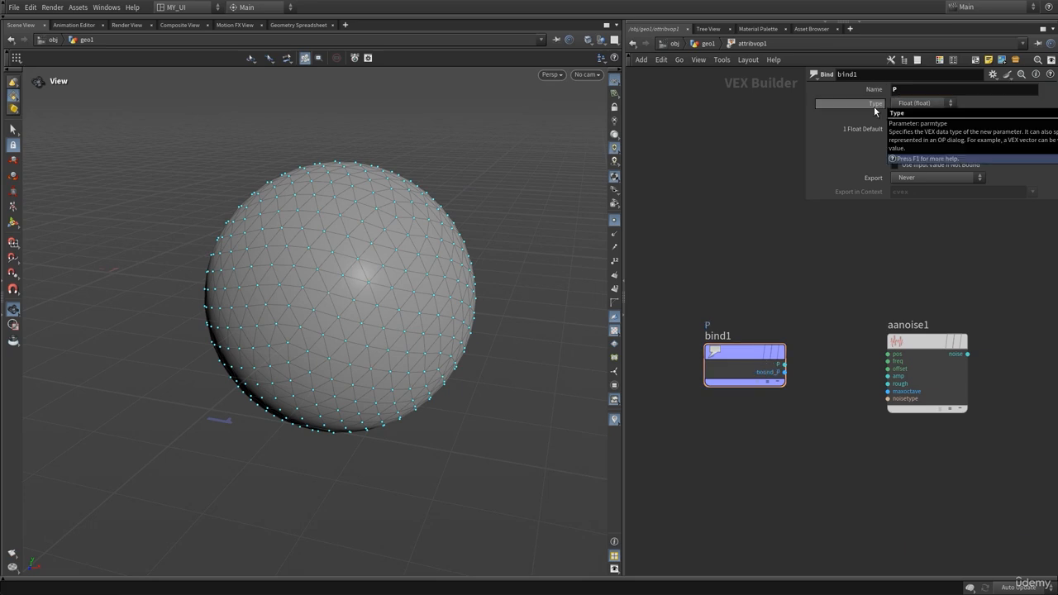
pyautogui.click(920, 104)
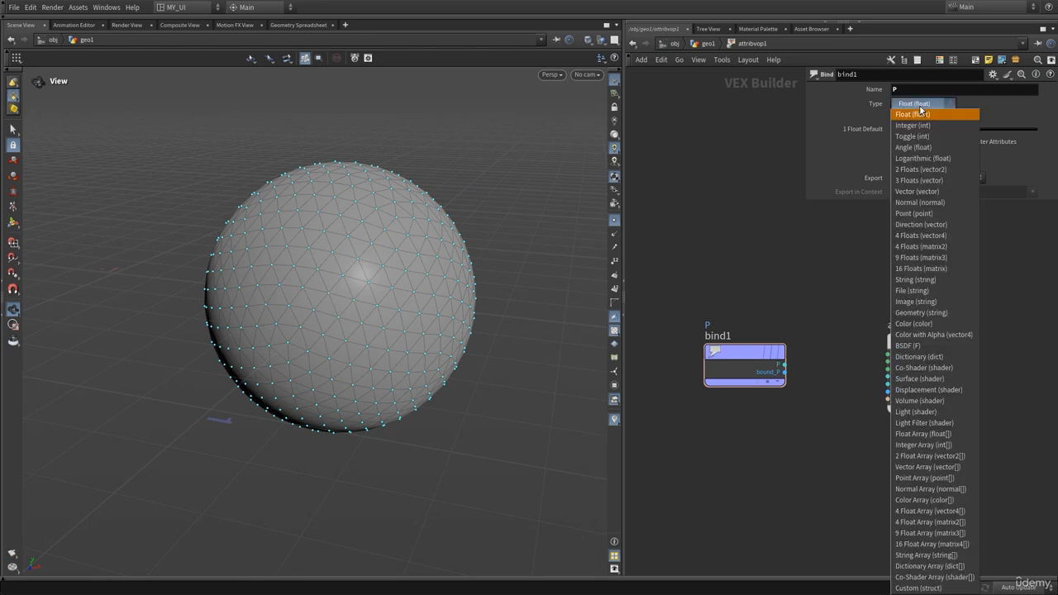
pyautogui.click(903, 191)
pyautogui.press('p')
# - Move bind1 away from the noise node and connect its P output to the pos input of aanoise1
pyautogui.moveTo(752, 354); pyautogui.dragTo(707, 292)
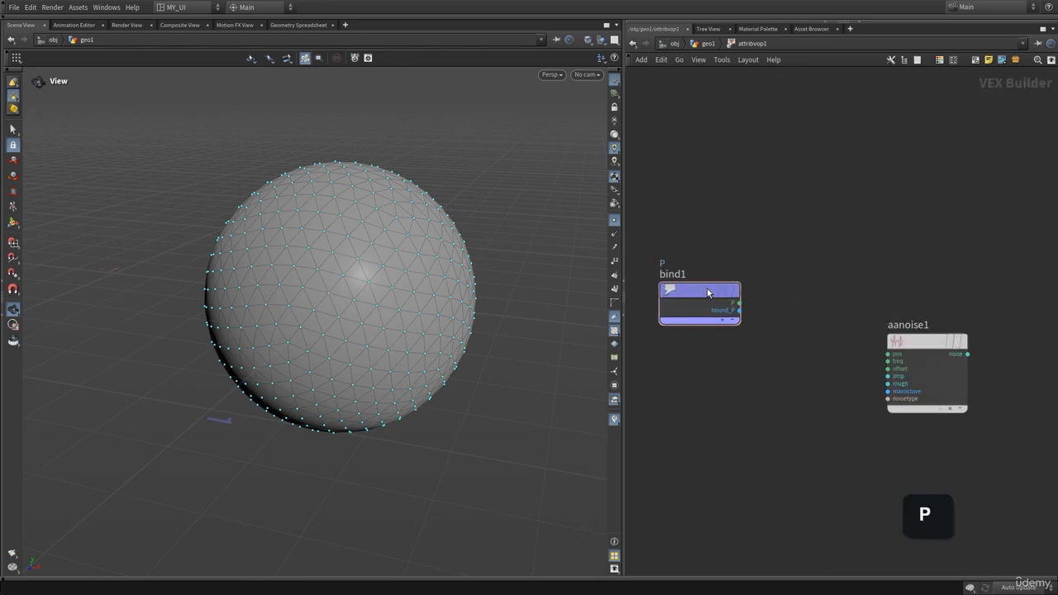
pyautogui.click(739, 302)
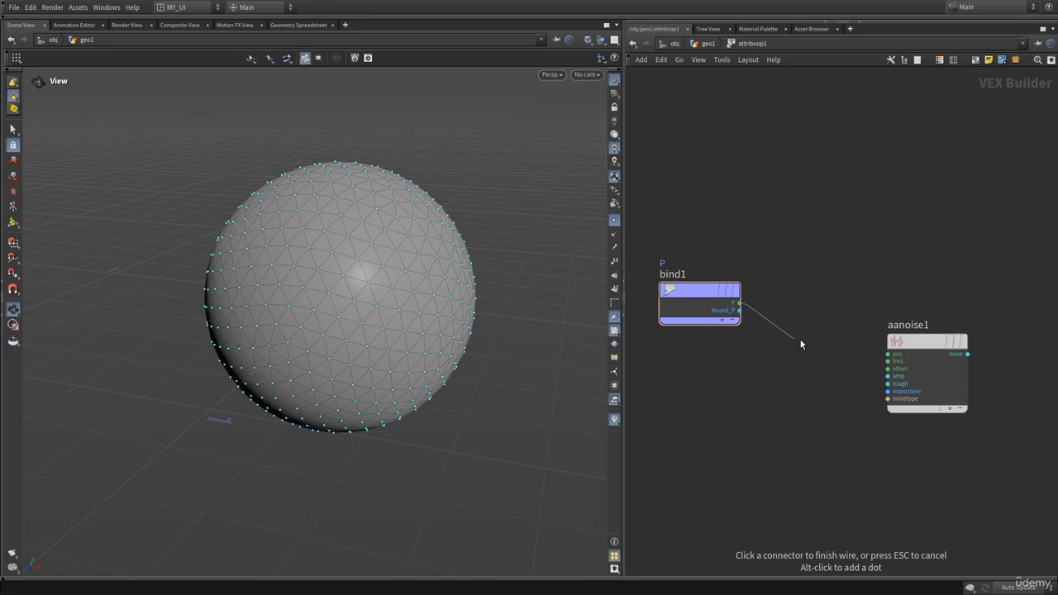
pyautogui.click(866, 353)
pyautogui.moveTo(873, 450); pyautogui.dragTo(817, 422, button='middle')
pyautogui.moveTo(859, 303)
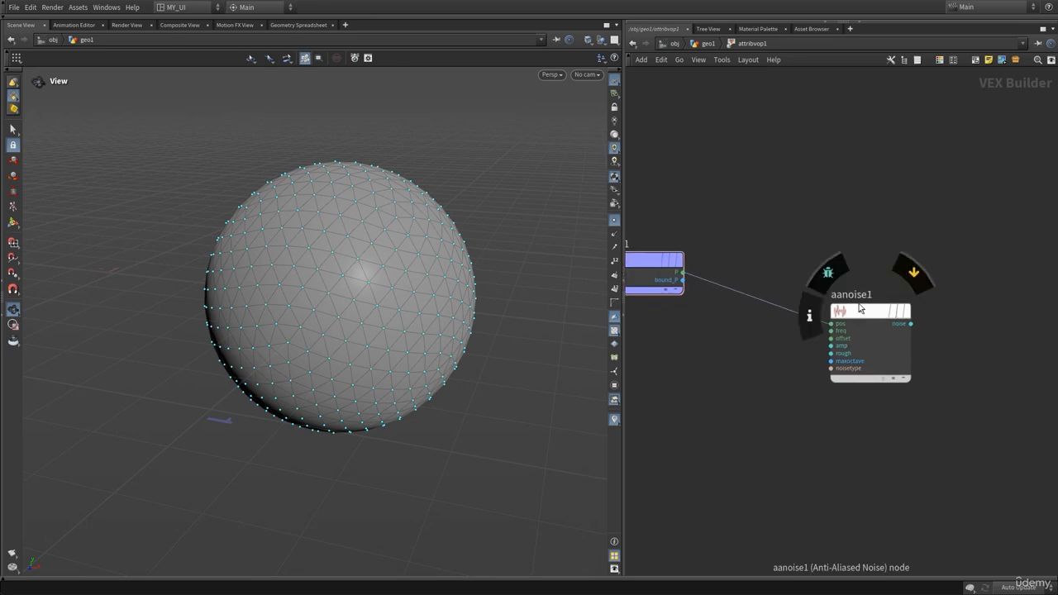
# - Reposition aanoise1 below the bind node and show its parameters
pyautogui.moveTo(856, 311); pyautogui.dragTo(828, 333)
pyautogui.press('p')
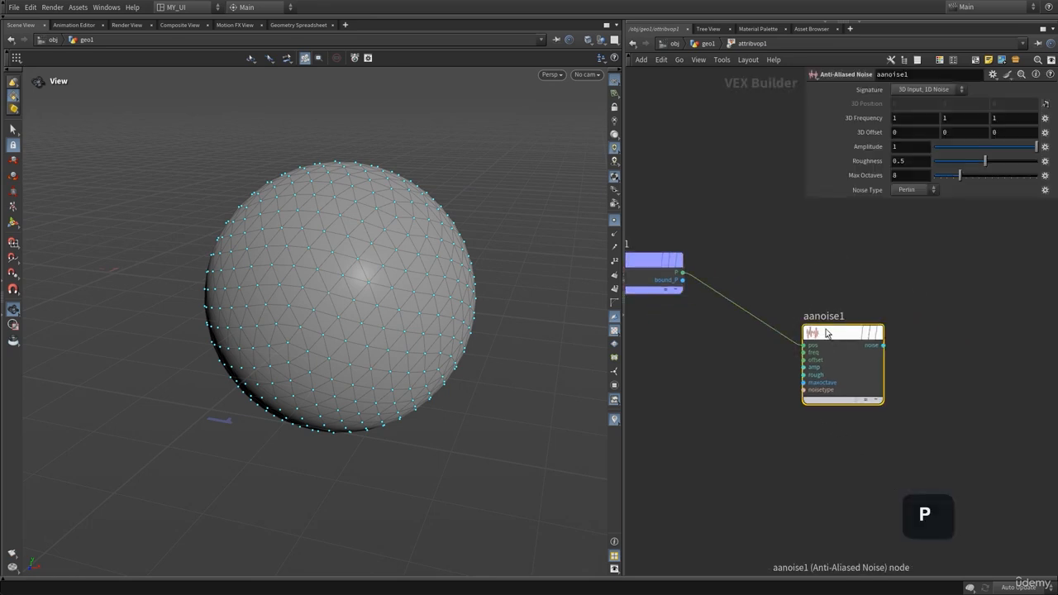
pyautogui.moveTo(789, 283); pyautogui.dragTo(871, 326, button='middle')
pyautogui.moveTo(960, 370); pyautogui.dragTo(942, 374)
pyautogui.moveTo(858, 322); pyautogui.dragTo(724, 286, button='middle')
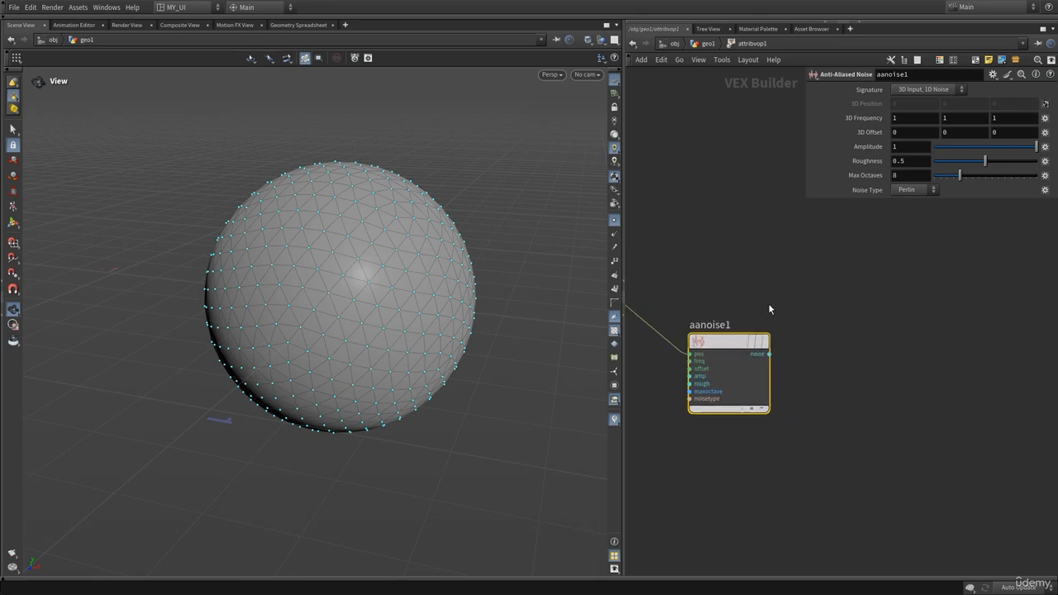
pyautogui.click(769, 353)
pyautogui.press('Escape')
pyautogui.press('Tab')
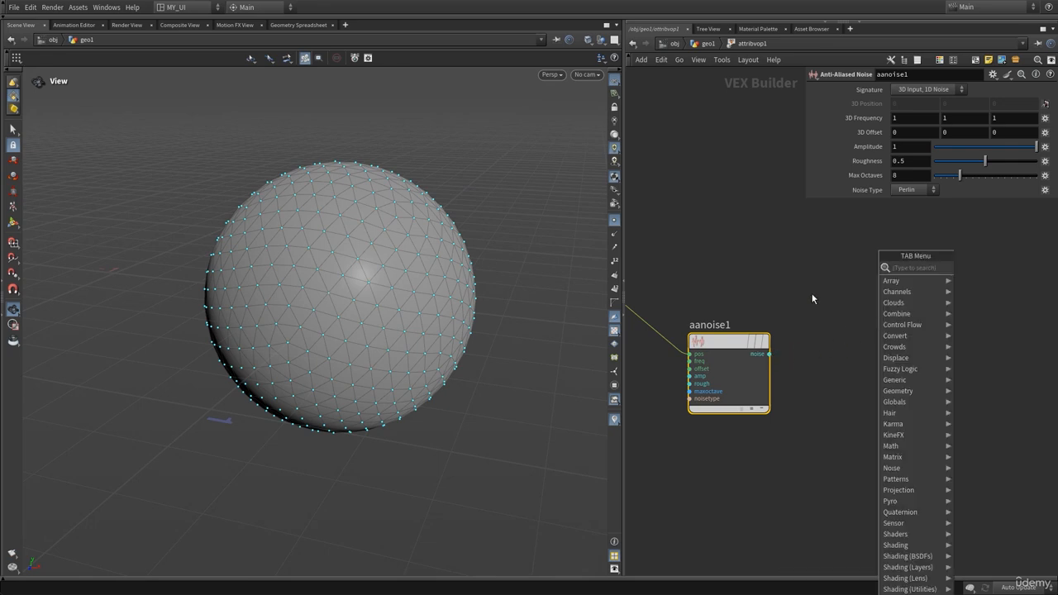
pyautogui.press('Escape')
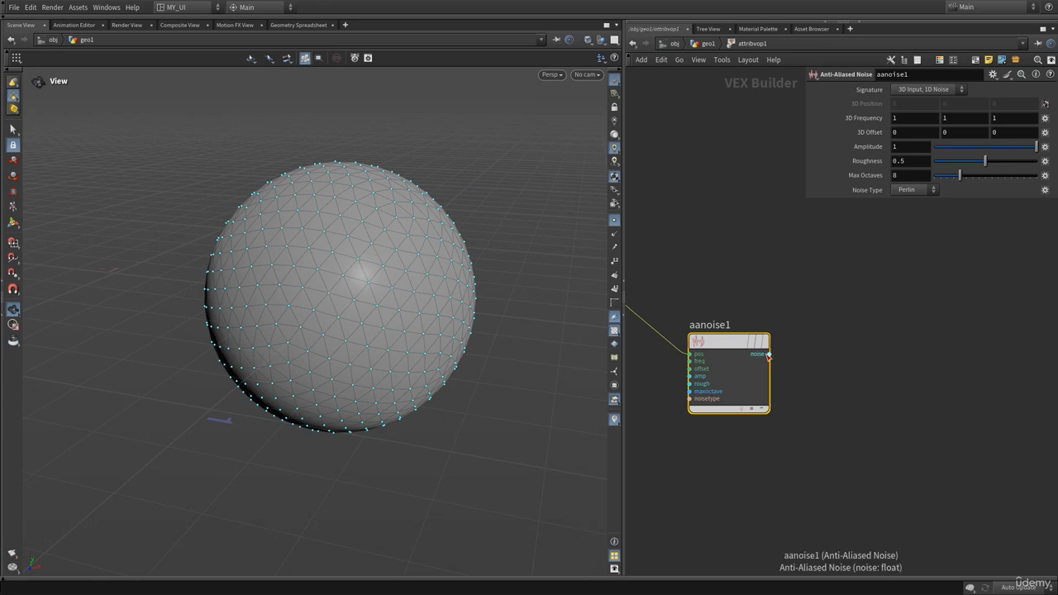
pyautogui.click(770, 353)
pyautogui.press('Escape')
pyautogui.click(769, 353)
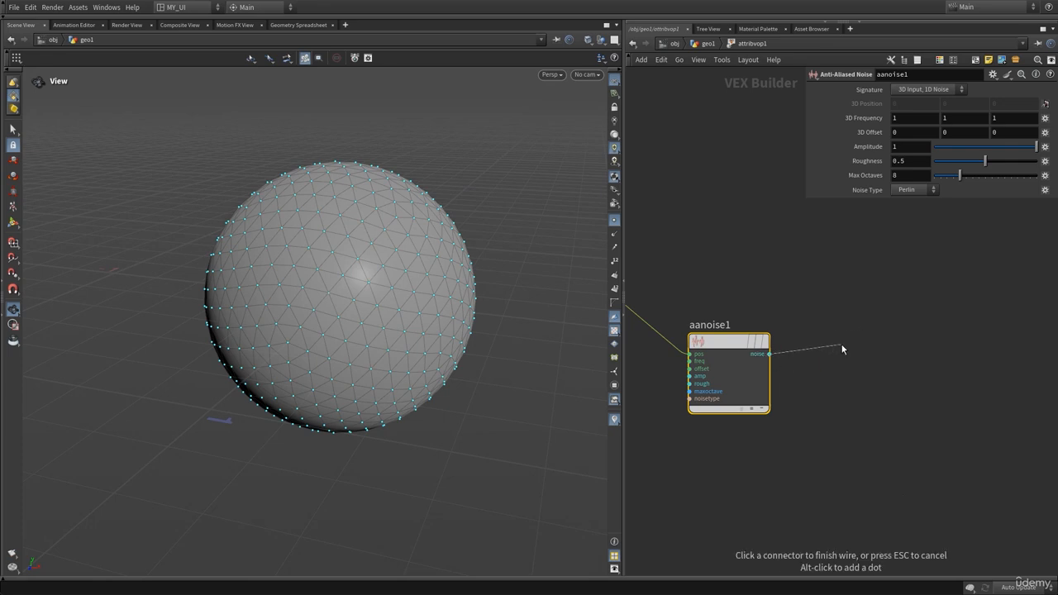
pyautogui.press('Escape')
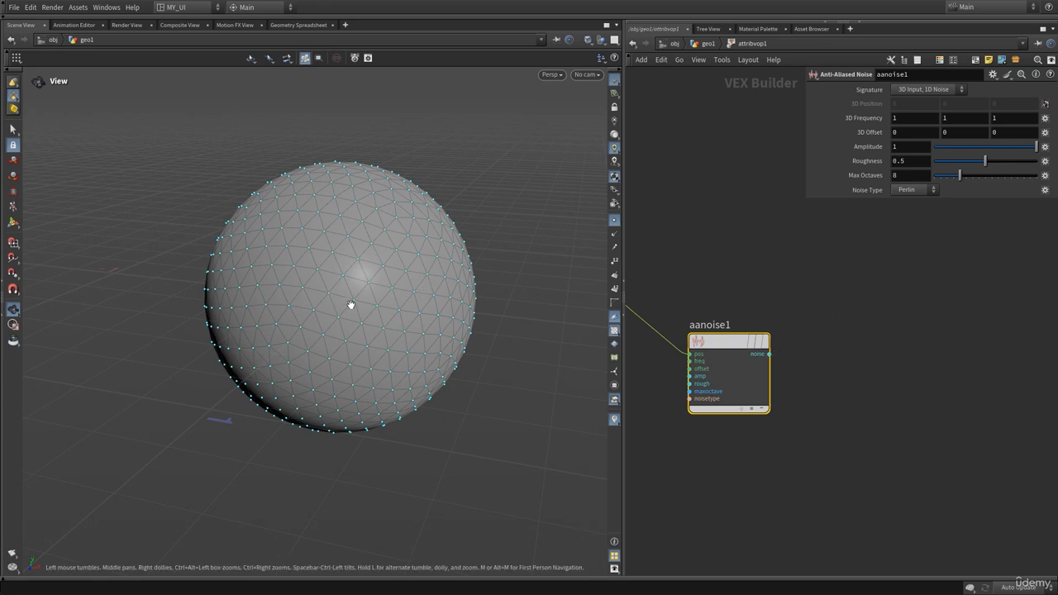
pyautogui.moveTo(350, 312); pyautogui.dragTo(352, 324)
pyautogui.moveTo(328, 287); pyautogui.dragTo(331, 282)
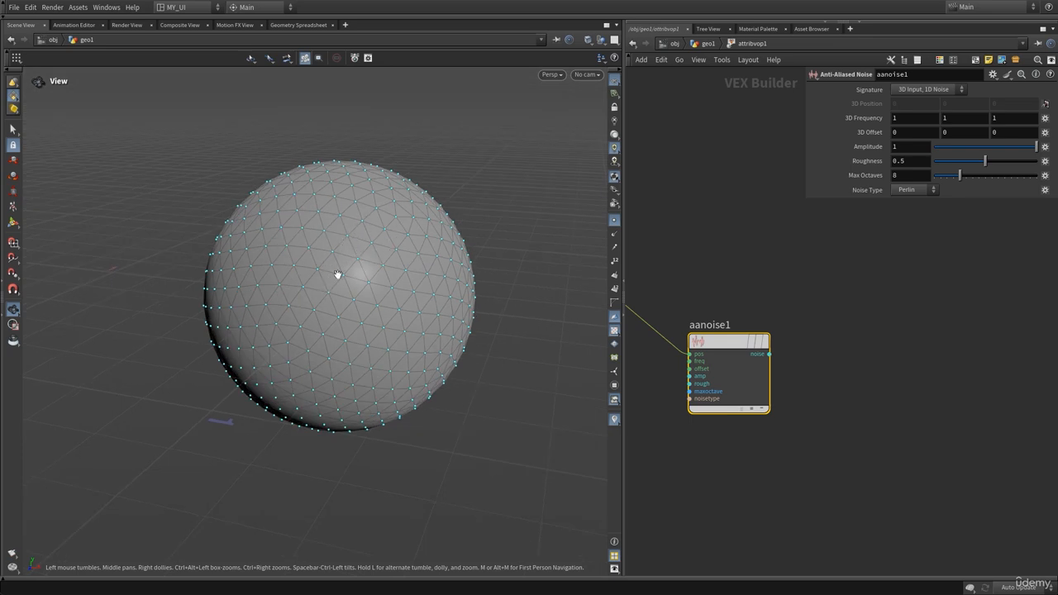
# - Add a Bind Export node beside aanoise1, on its output side
pyautogui.press('Tab')
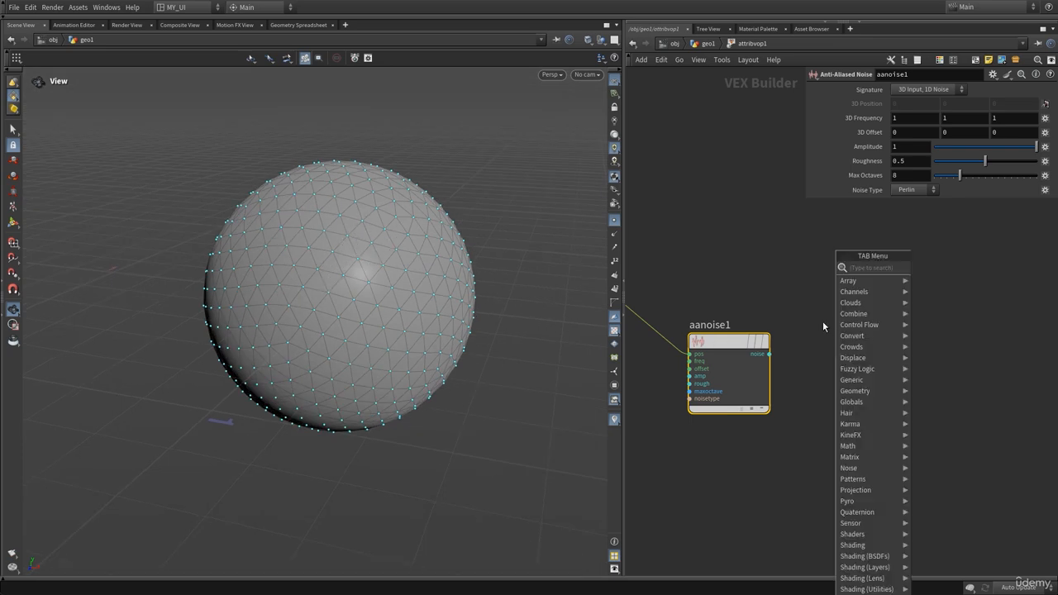
pyautogui.write('binde')
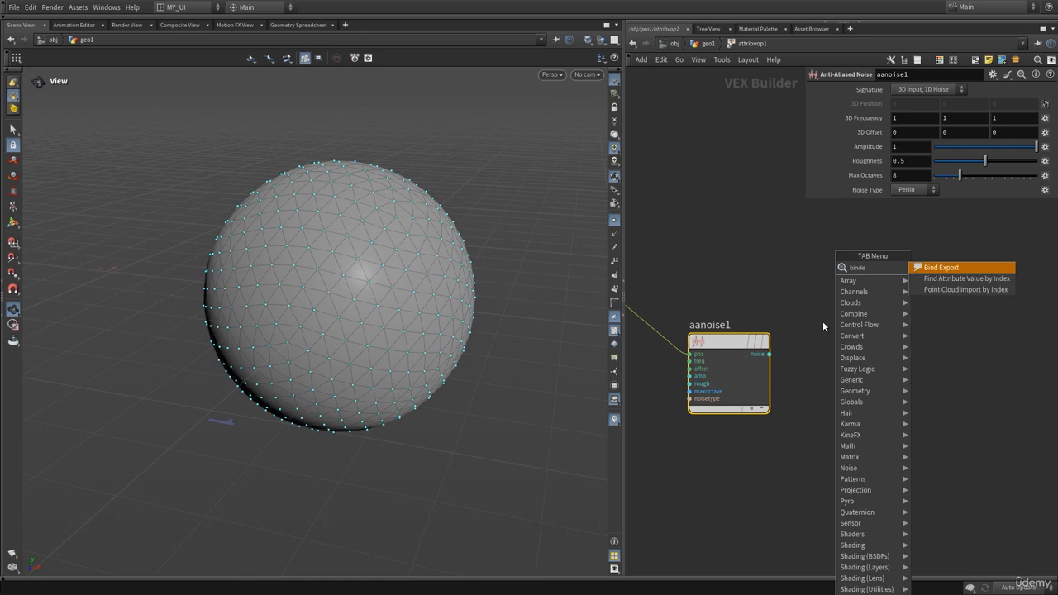
pyautogui.press('Return')
pyautogui.click(822, 321)
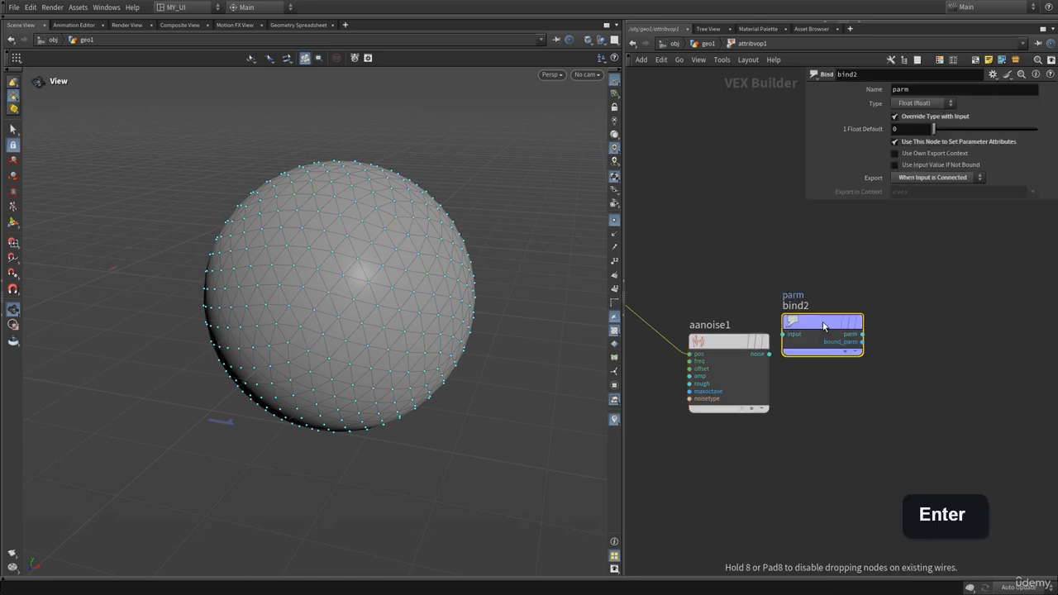
# - Set the new bind2 node's name to Cd and its type to Vector (vector), and hide its parameters
pyautogui.click(941, 90)
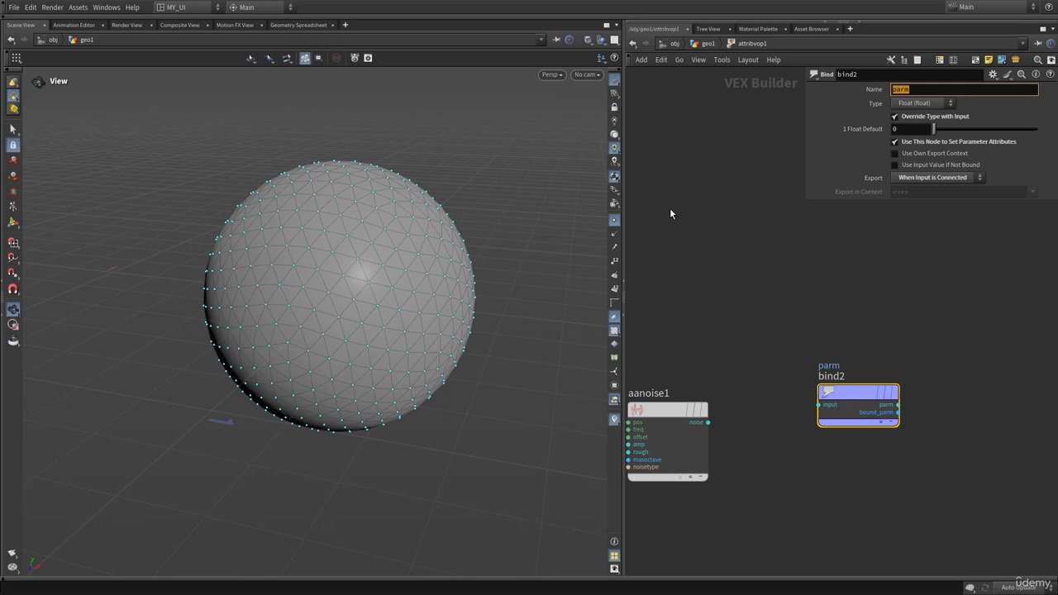
pyautogui.write('Cd')
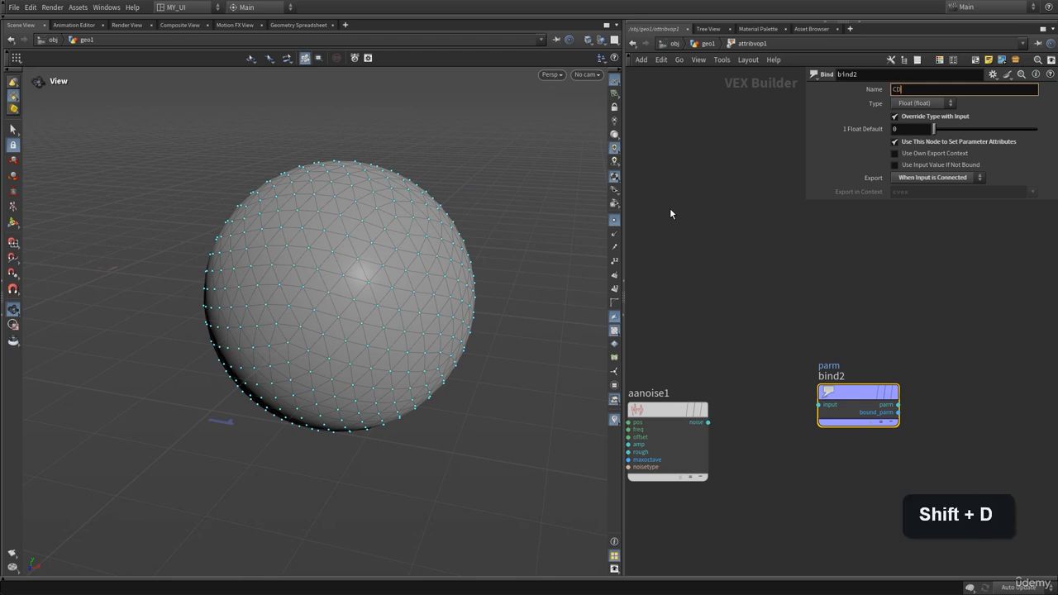
pyautogui.press('BackSpace')
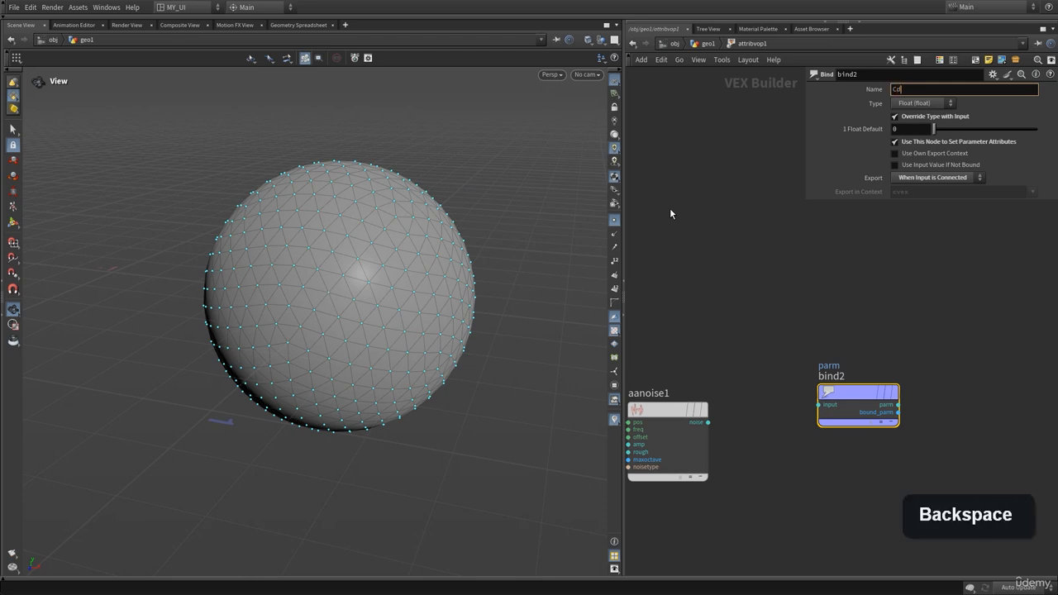
pyautogui.press('Return')
pyautogui.click(933, 102)
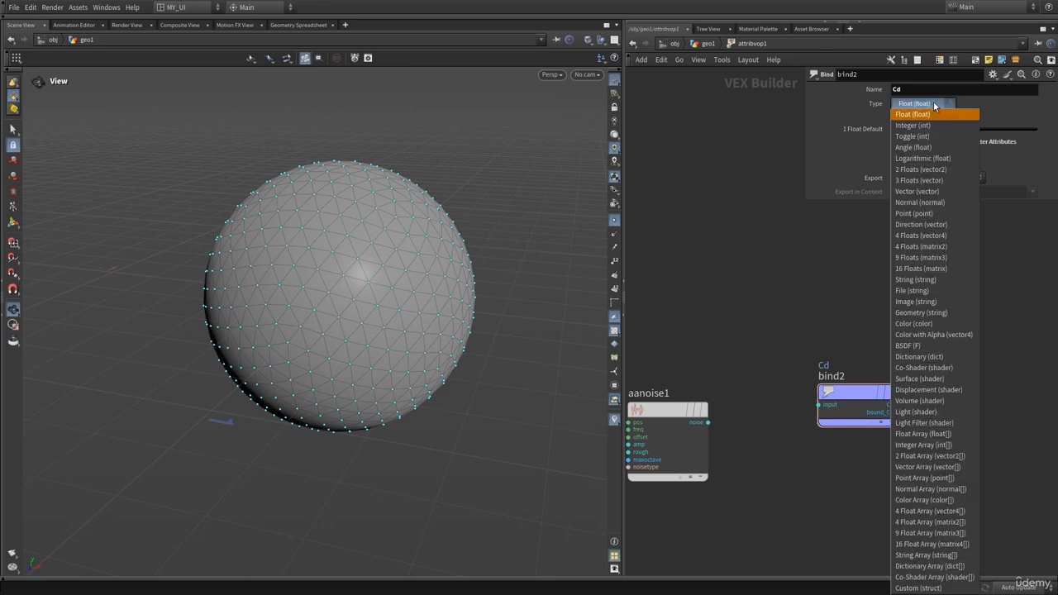
pyautogui.click(909, 192)
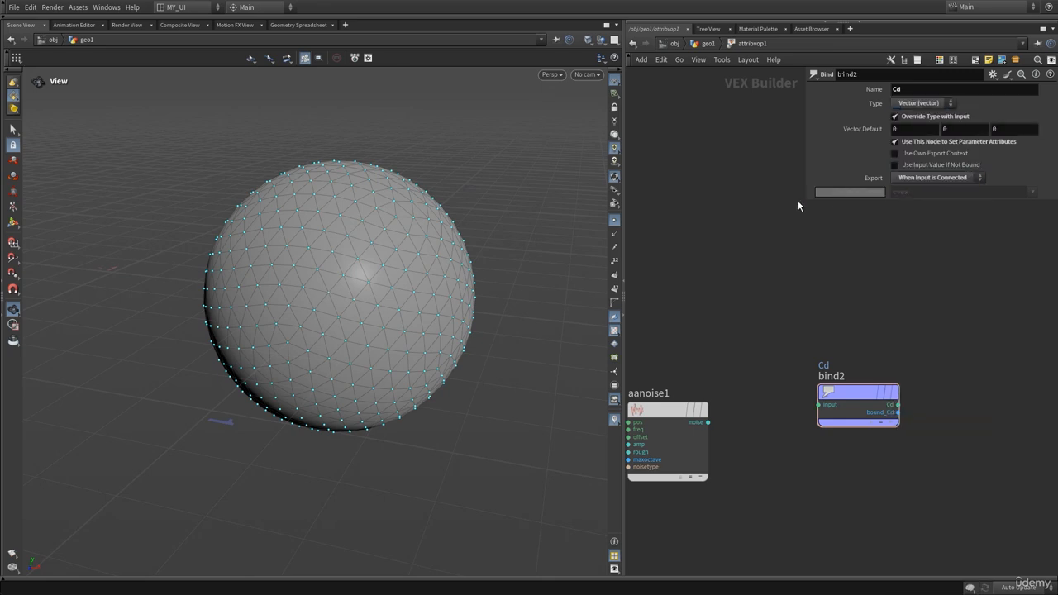
pyautogui.press('p')
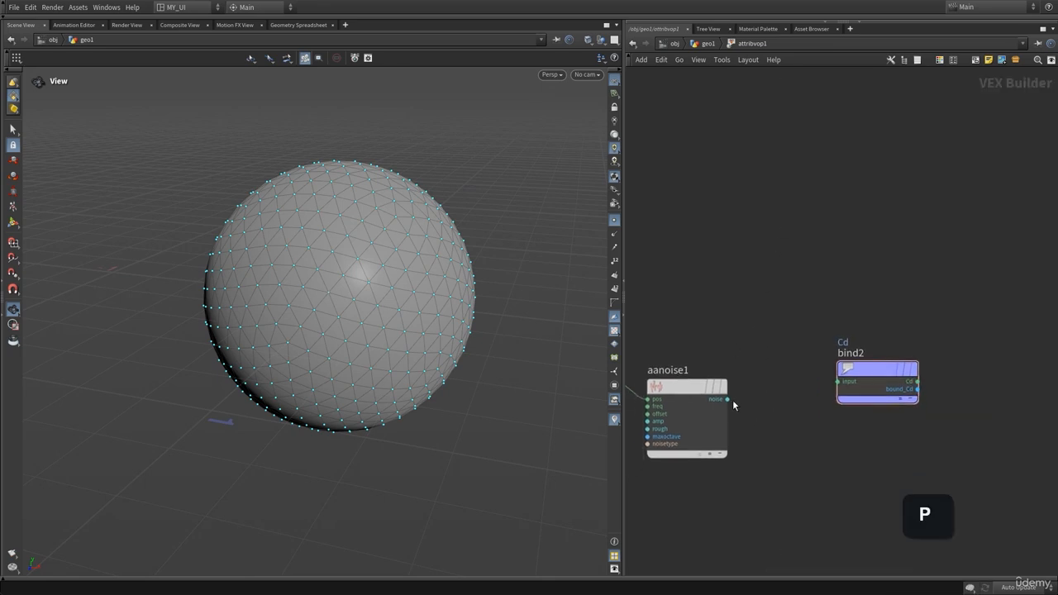
# - Connect aanoise1's noise output to bind2's input and turn off point display in the viewport
pyautogui.click(728, 399)
pyautogui.click(822, 375)
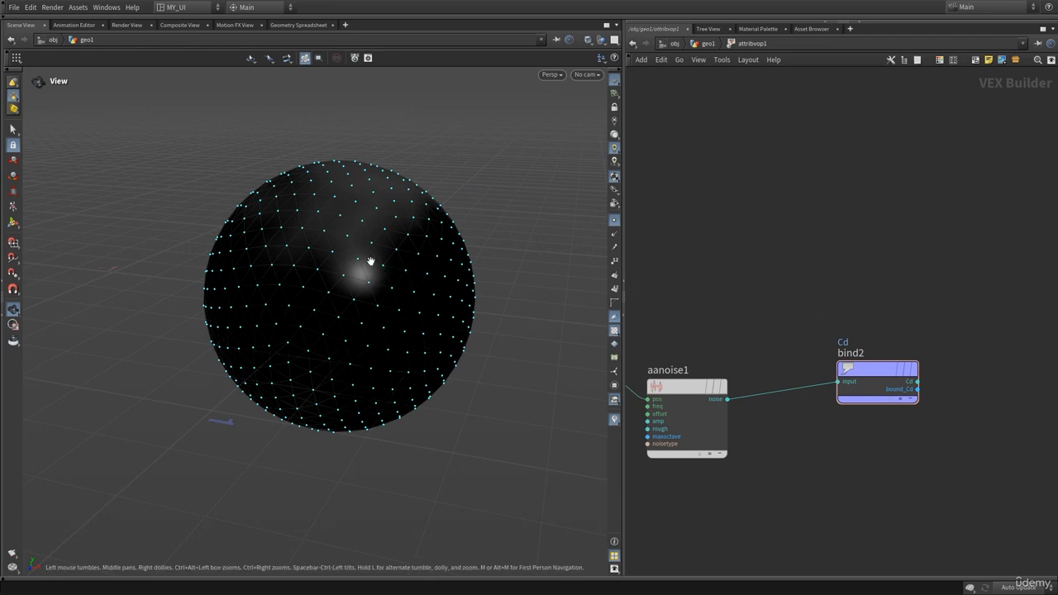
pyautogui.moveTo(328, 284)
pyautogui.mouseDown()
pyautogui.moveTo(326, 270)
pyautogui.moveTo(316, 288)
pyautogui.mouseUp()
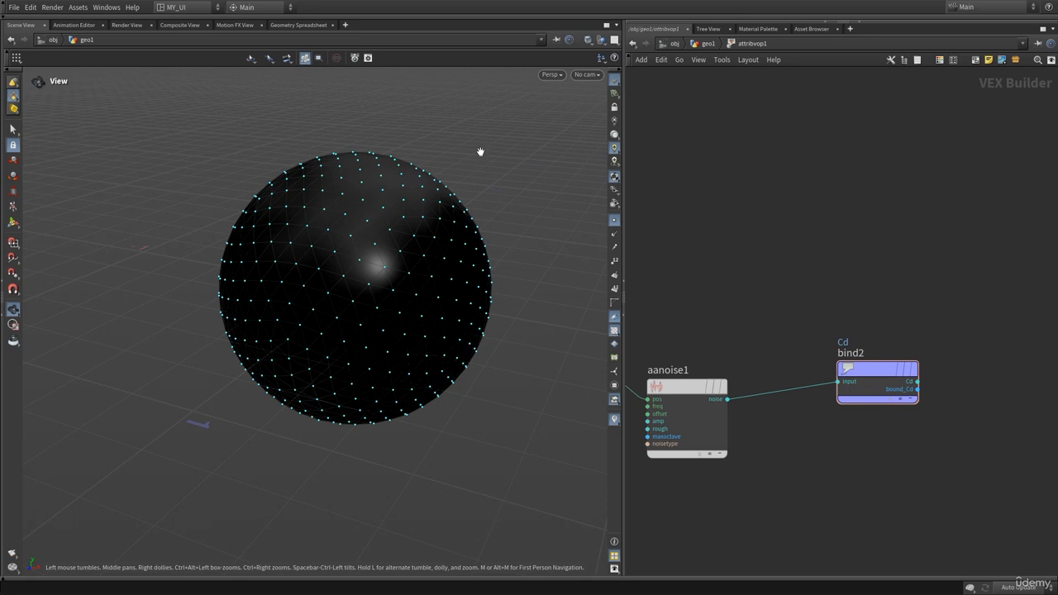
pyautogui.click(613, 221)
pyautogui.moveTo(391, 263); pyautogui.dragTo(375, 283)
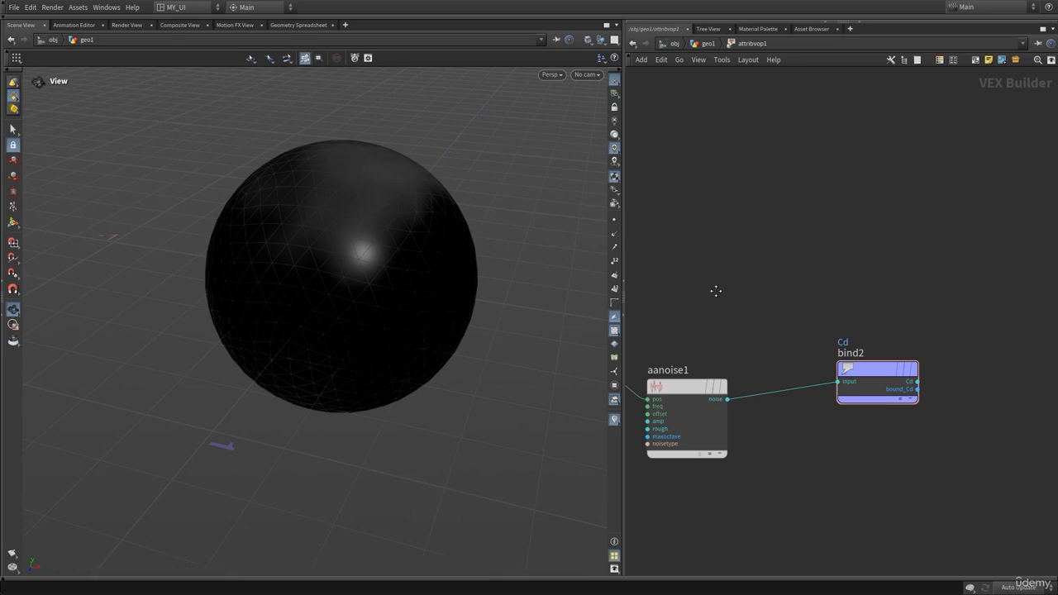
# - Show aanoise1's parameters and set its 3D Frequency to 10 on all axes and its 3D Offset to 1.6, 1.4, 0.2
pyautogui.moveTo(715, 290); pyautogui.dragTo(802, 208, button='middle')
pyautogui.click(764, 311)
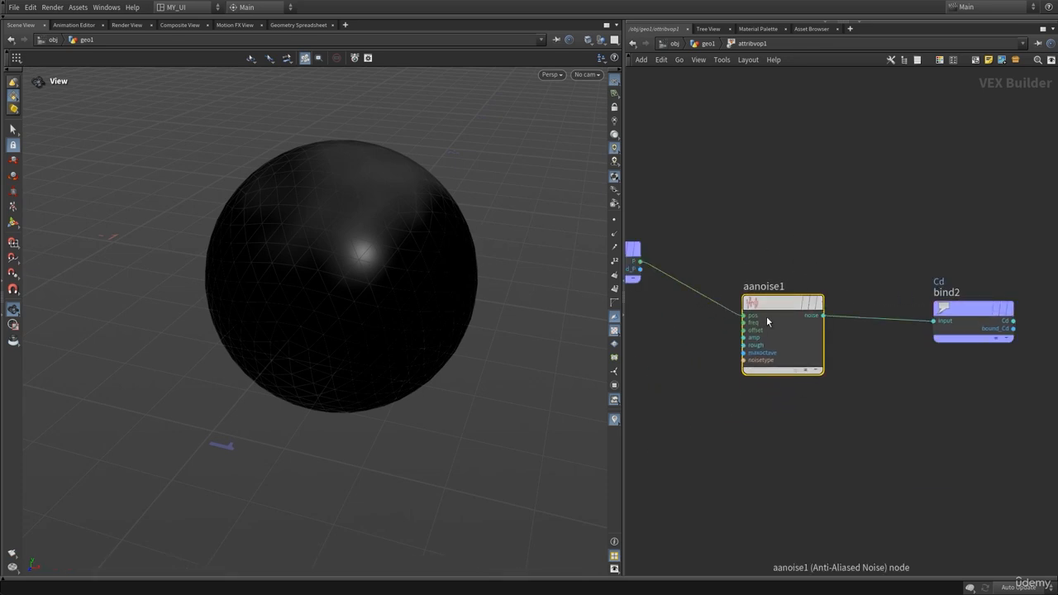
pyautogui.press('p')
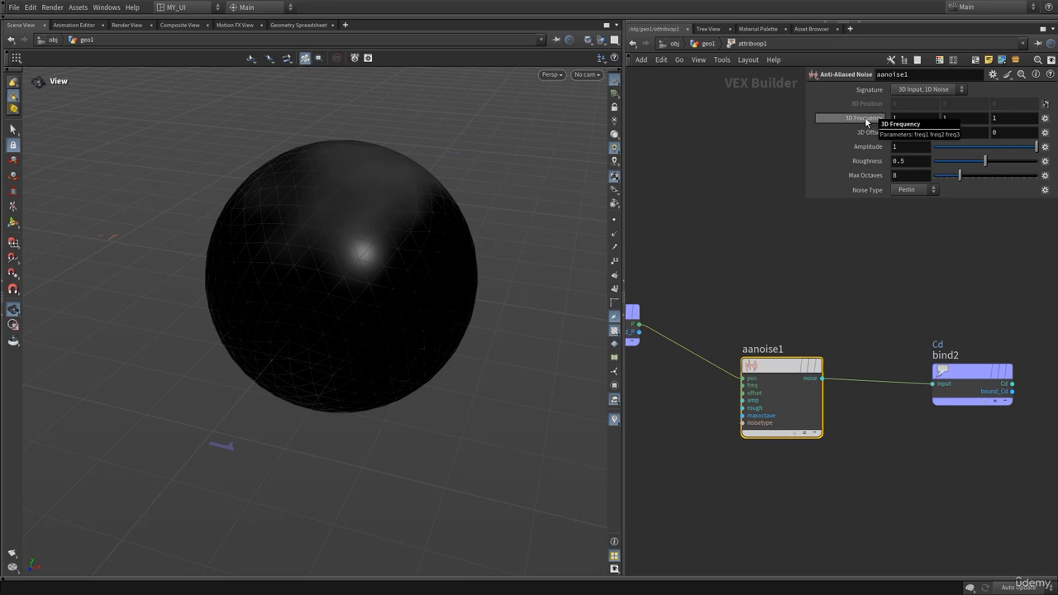
pyautogui.moveTo(863, 123); pyautogui.dragTo(991, 117, button='middle')
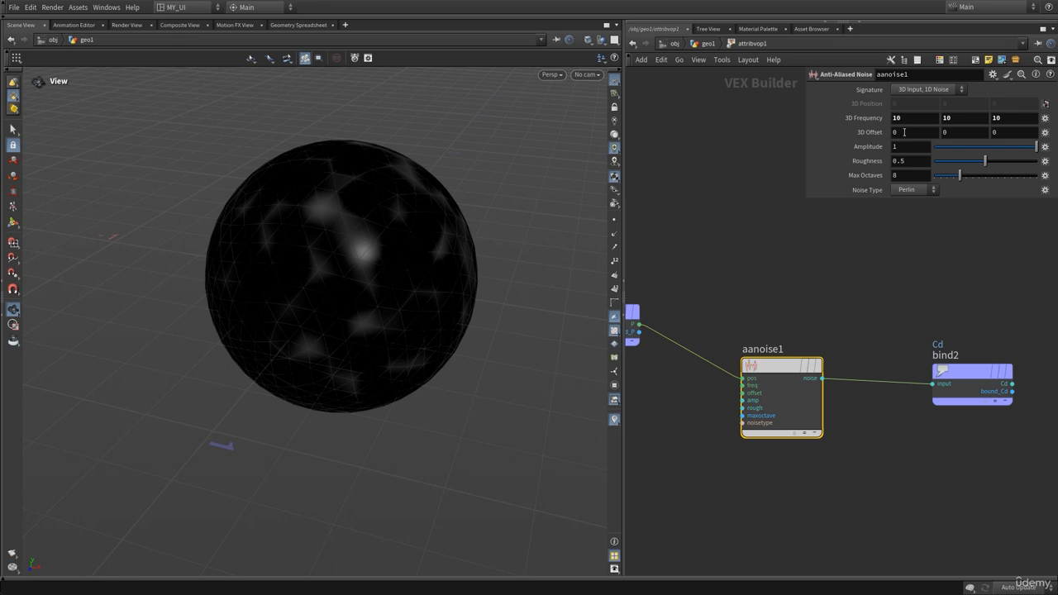
pyautogui.moveTo(903, 132); pyautogui.dragTo(987, 131, button='middle')
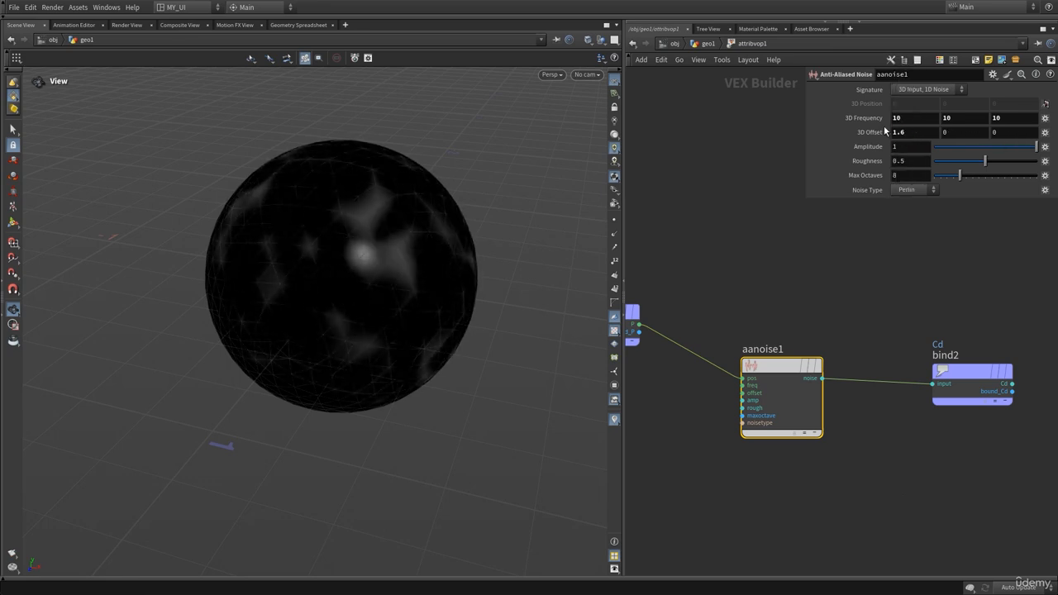
pyautogui.moveTo(896, 132); pyautogui.dragTo(1022, 139, button='middle')
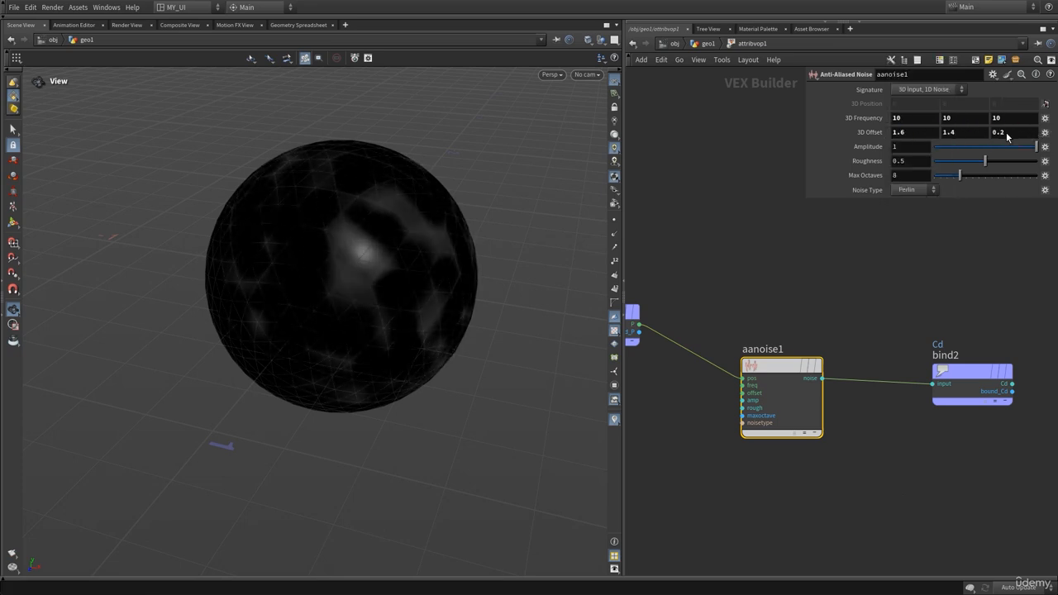
# - Set aanoise1's Amplitude to 7.6 and its 3D Frequency to 9.6 on all axes
pyautogui.moveTo(909, 147); pyautogui.dragTo(988, 147, button='middle')
pyautogui.moveTo(910, 146); pyautogui.dragTo(910, 147, button='middle')
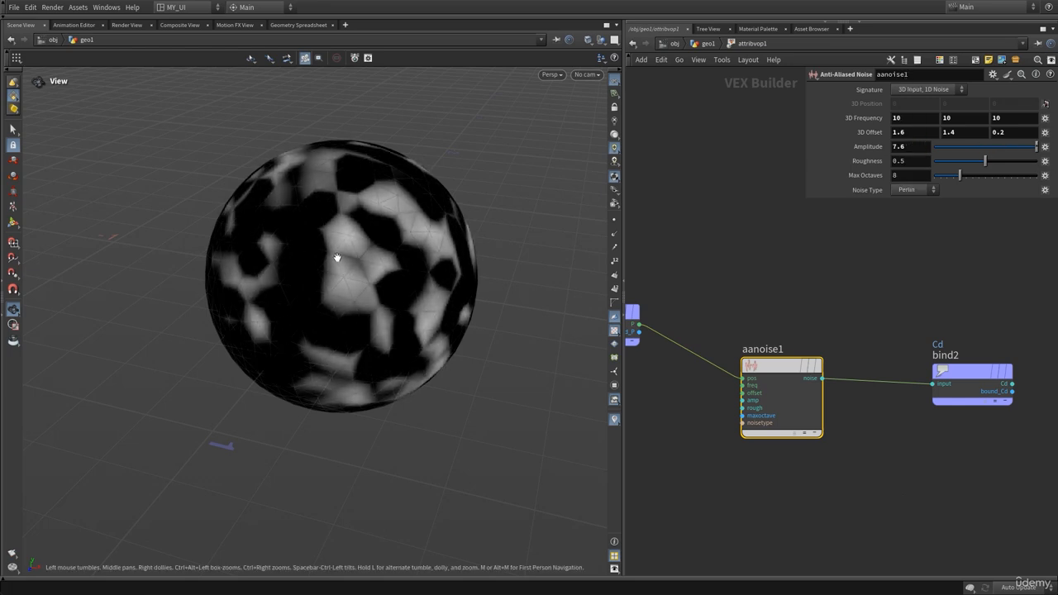
pyautogui.moveTo(341, 266)
pyautogui.mouseDown()
pyautogui.moveTo(344, 245)
pyautogui.moveTo(347, 261)
pyautogui.mouseUp()
pyautogui.moveTo(912, 146); pyautogui.dragTo(924, 168, button='middle')
pyautogui.moveTo(869, 122); pyautogui.dragTo(838, 116, button='middle')
pyautogui.moveTo(349, 253)
pyautogui.mouseDown()
pyautogui.moveTo(325, 259)
pyautogui.moveTo(342, 264)
pyautogui.mouseUp()
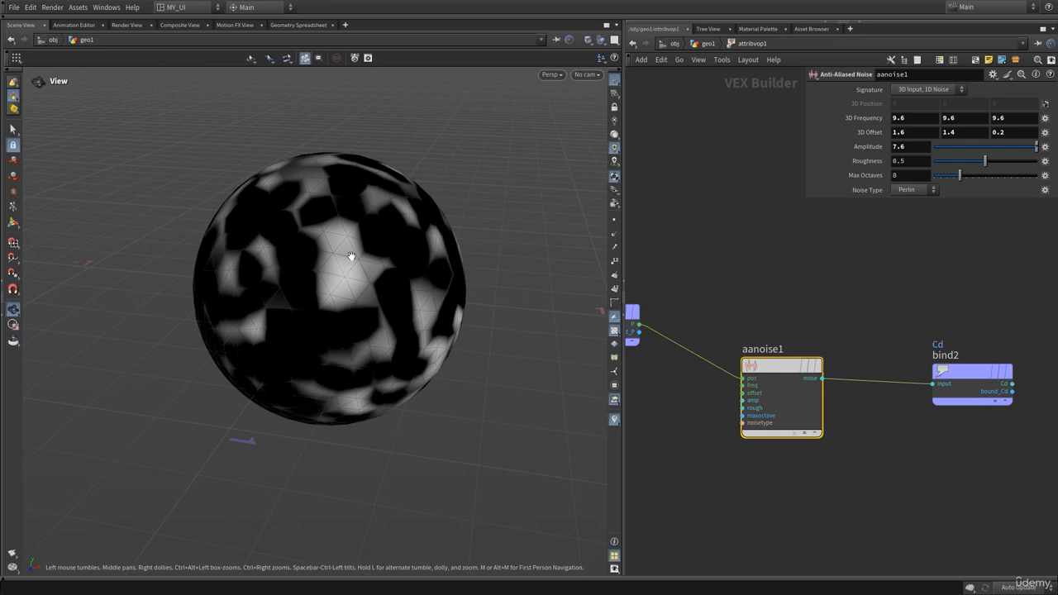
pyautogui.moveTo(351, 257); pyautogui.dragTo(331, 269)
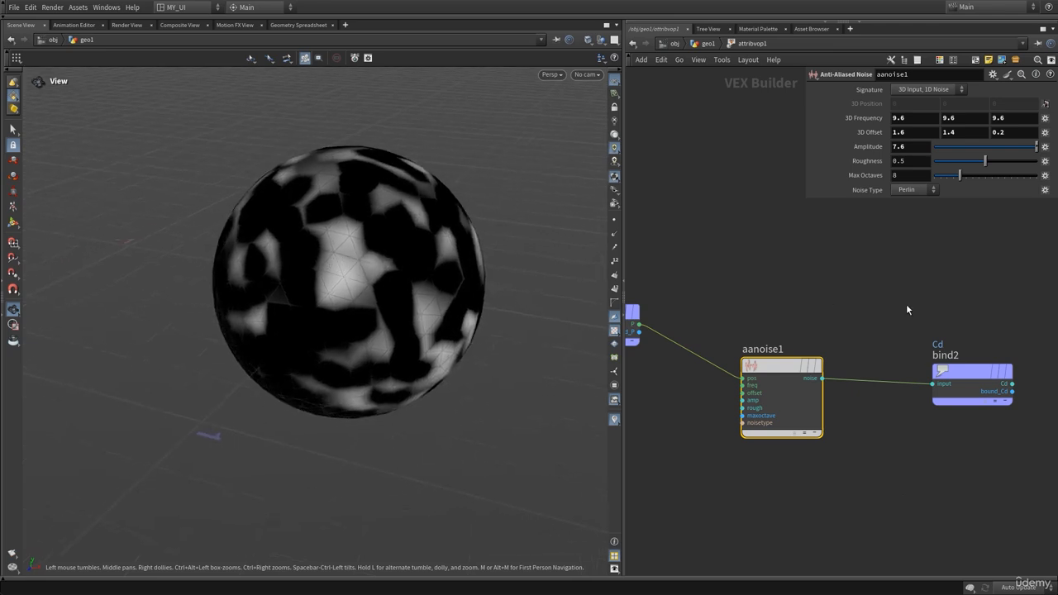
pyautogui.moveTo(906, 303); pyautogui.dragTo(860, 349, button='middle')
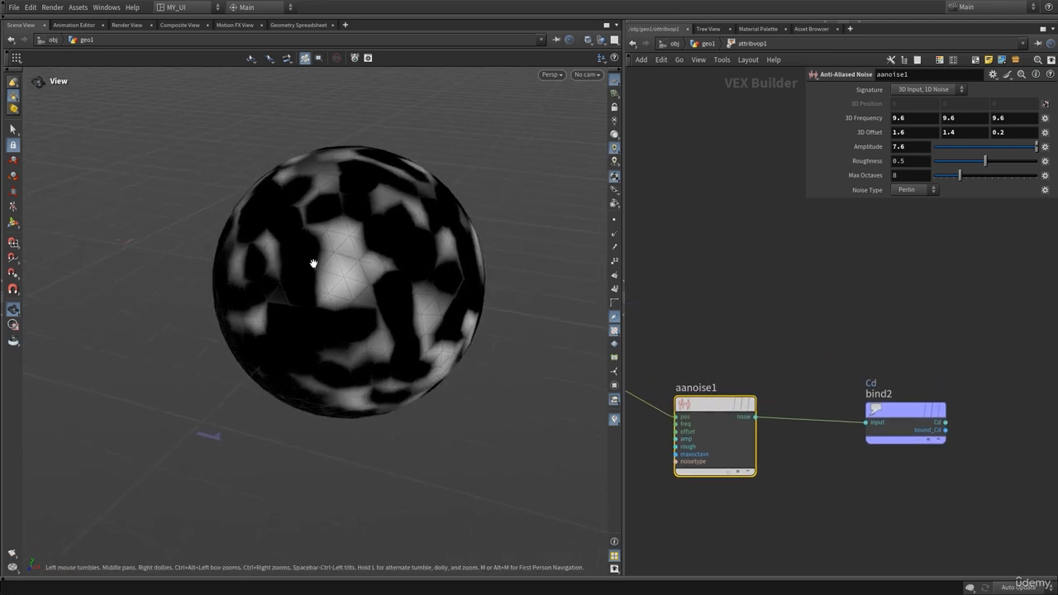
pyautogui.moveTo(336, 256)
pyautogui.mouseDown()
pyautogui.moveTo(345, 247)
pyautogui.moveTo(336, 266)
pyautogui.moveTo(350, 256)
pyautogui.mouseUp()
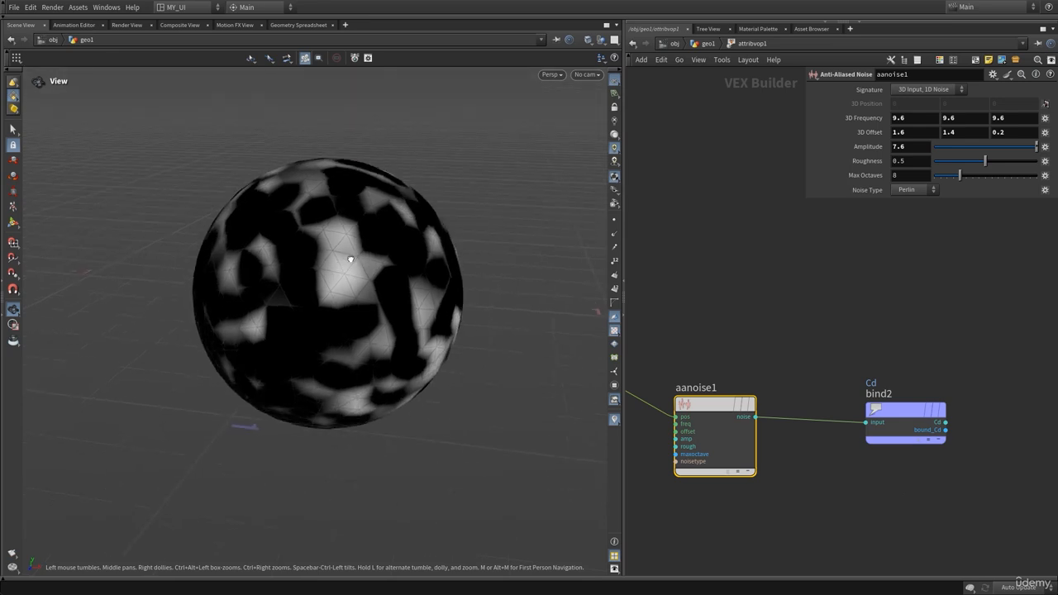
# - Go back up to geo1 and set sphere1's Frequency to 10
pyautogui.click(704, 44)
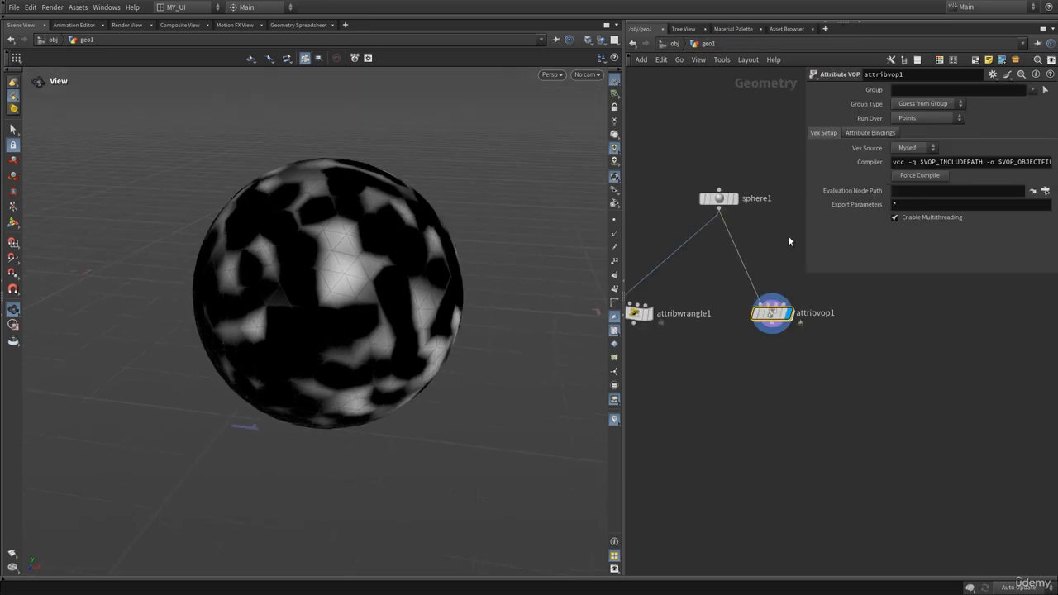
pyautogui.click(718, 199)
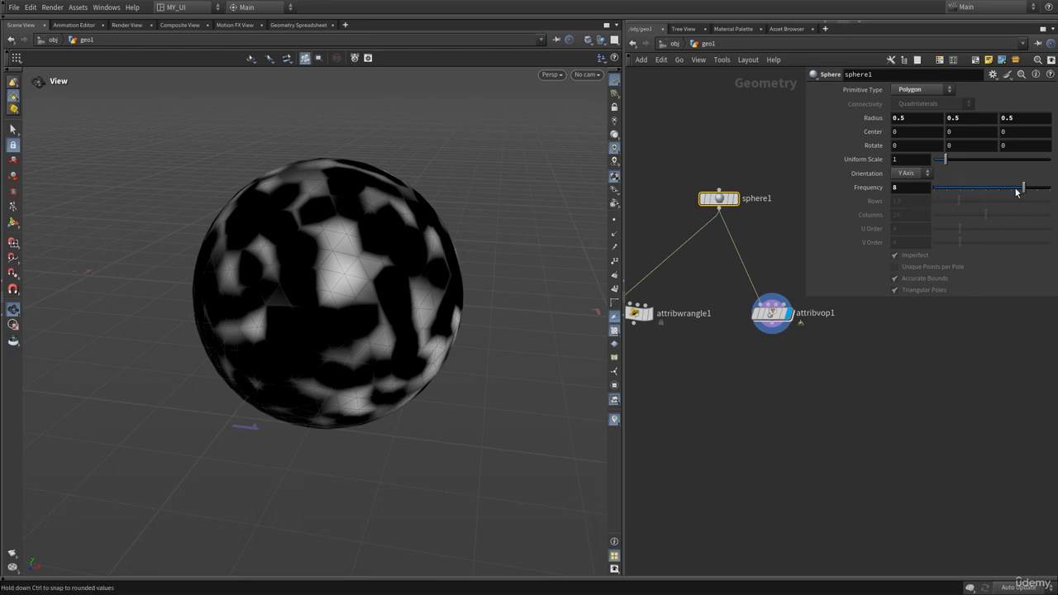
pyautogui.moveTo(1026, 189); pyautogui.dragTo(1046, 192)
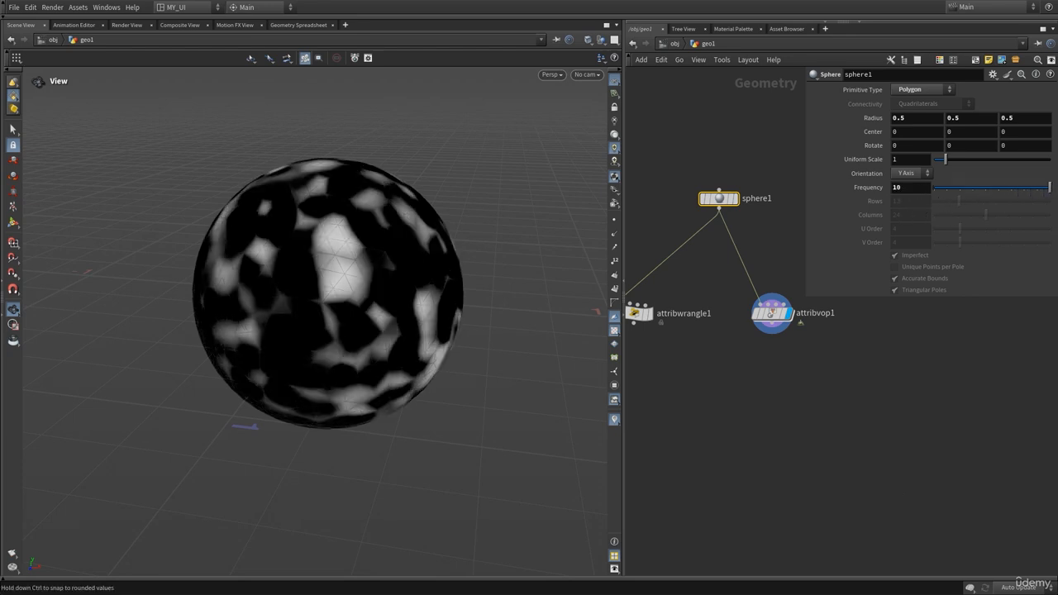
# - Raise sphere1's Frequency to 67 and inspect the noise pattern on the sphere up close
pyautogui.middleClick(914, 187)
pyautogui.moveTo(913, 187); pyautogui.dragTo(1051, 187, button='middle')
pyautogui.moveTo(315, 271)
pyautogui.mouseDown()
pyautogui.moveTo(336, 261)
pyautogui.moveTo(318, 278)
pyautogui.mouseUp()
pyautogui.moveTo(318, 277); pyautogui.dragTo(547, 284, button='right')
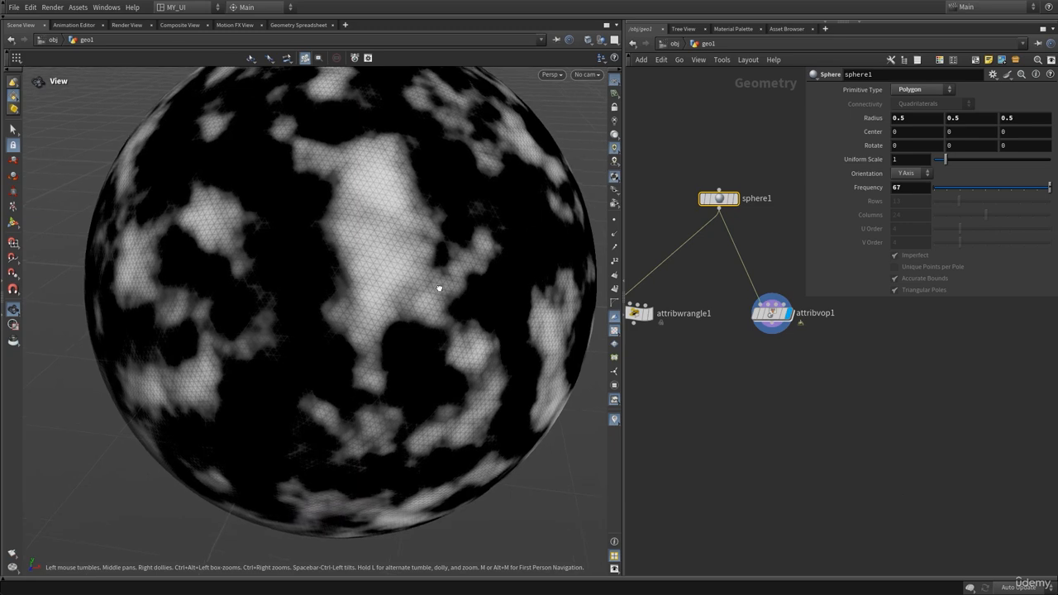
pyautogui.moveTo(439, 289); pyautogui.dragTo(444, 282)
pyautogui.moveTo(384, 250); pyautogui.dragTo(366, 236)
pyautogui.moveTo(367, 236); pyautogui.dragTo(355, 274, button='middle')
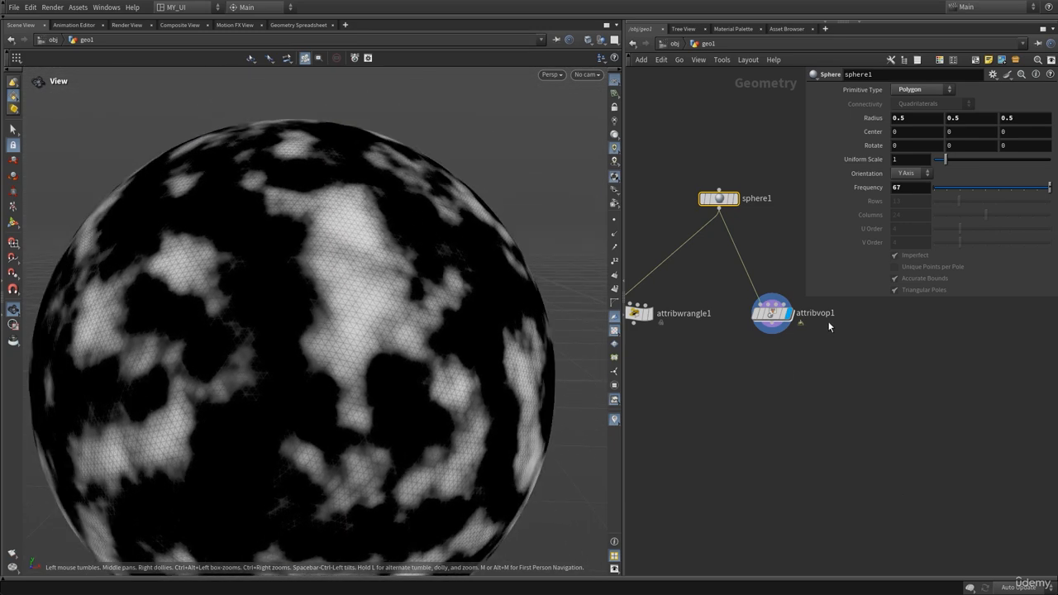
# - Turn on point display, examine how the noise colours the sphere's points up close, and turn point display off again
pyautogui.click(614, 219)
pyautogui.scroll(4, 361, 281)
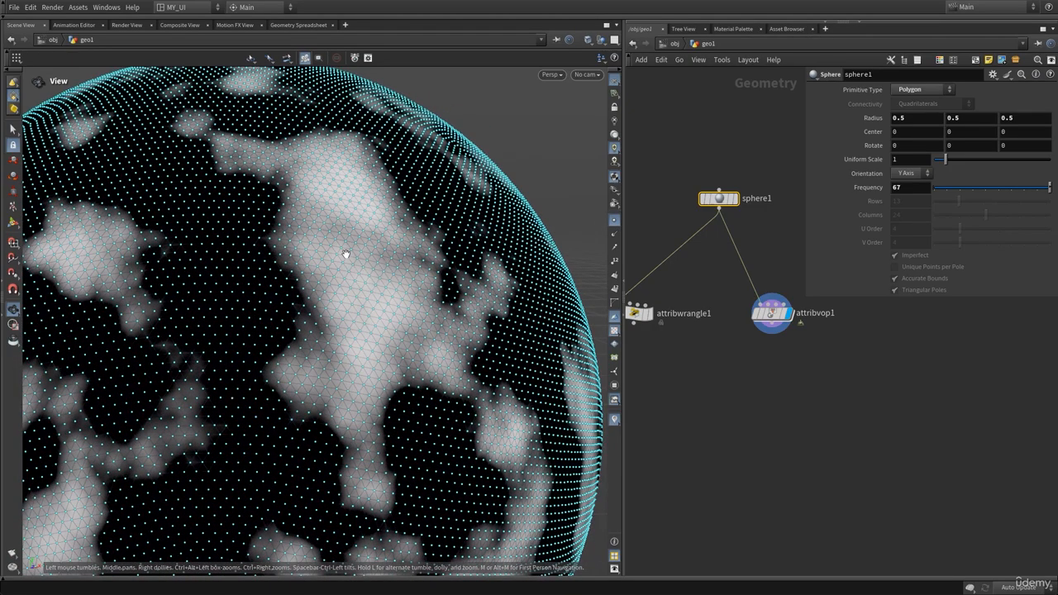
pyautogui.scroll(4, 353, 276)
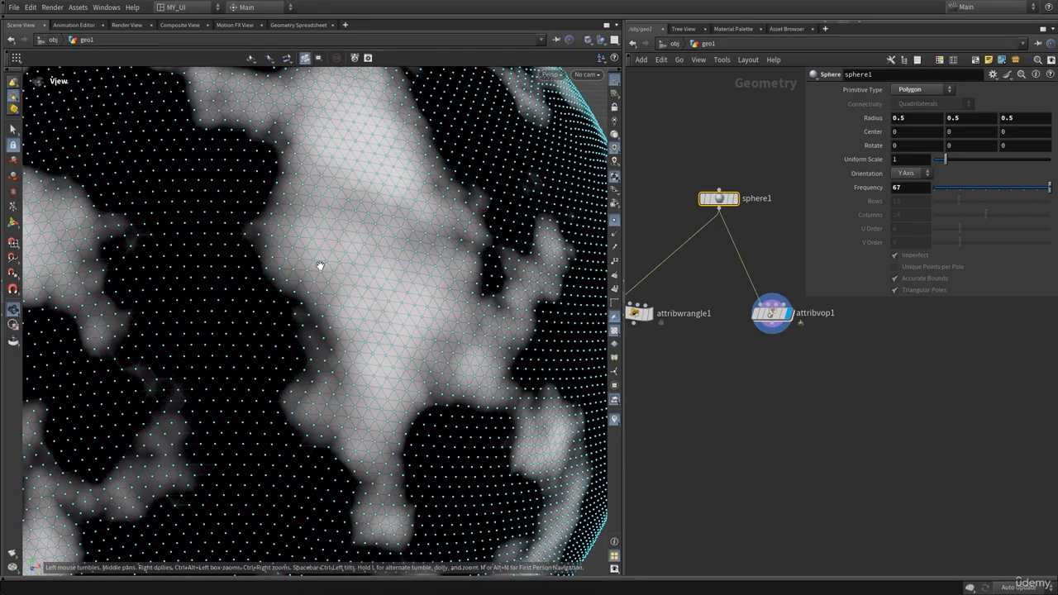
pyautogui.moveTo(308, 224); pyautogui.dragTo(289, 304)
pyautogui.scroll(-4, 372, 316)
pyautogui.click(614, 221)
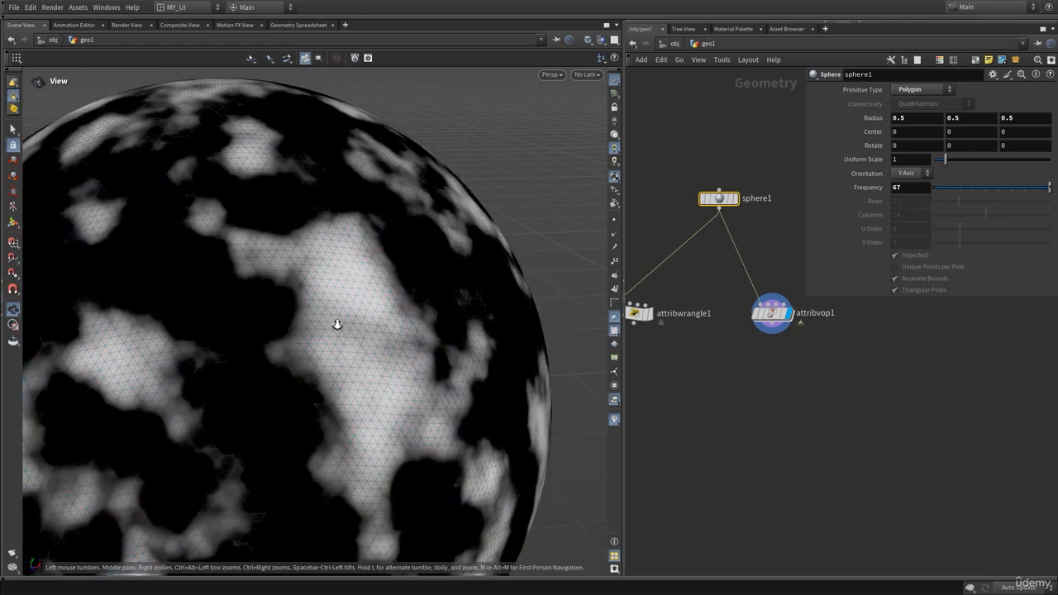
pyautogui.scroll(-6, 330, 342)
pyautogui.moveTo(308, 346); pyautogui.dragTo(291, 345)
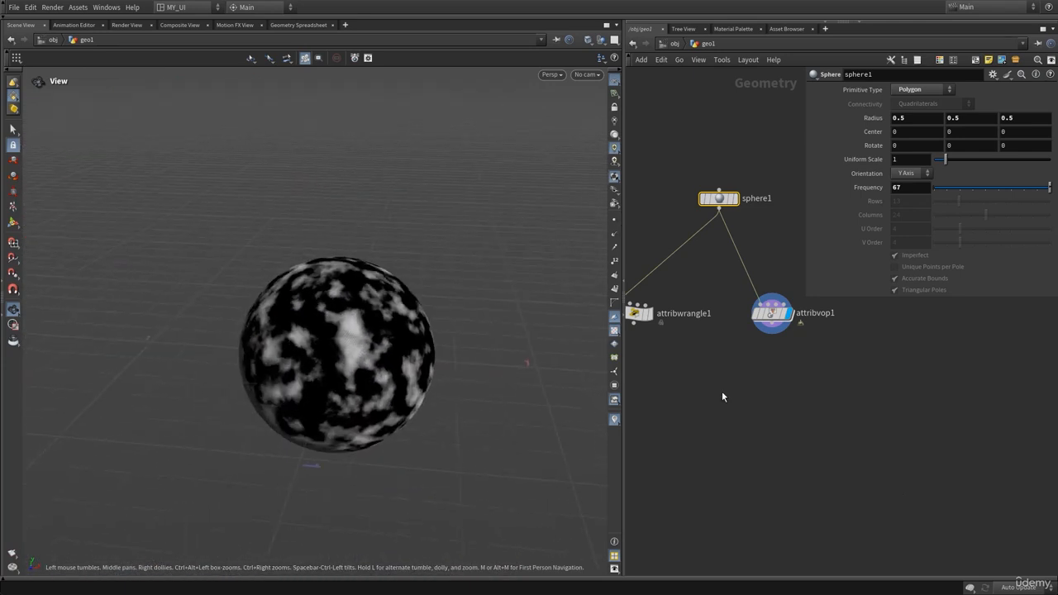
# - Select sphere1, show its parameters and reduce its Frequency to 10
pyautogui.press('p')
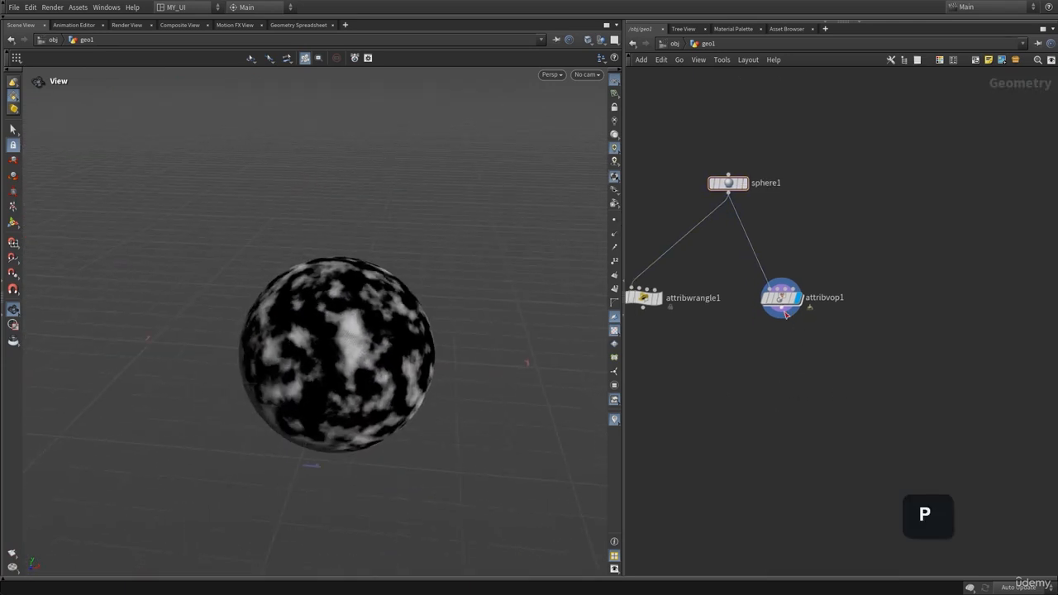
pyautogui.click(783, 307)
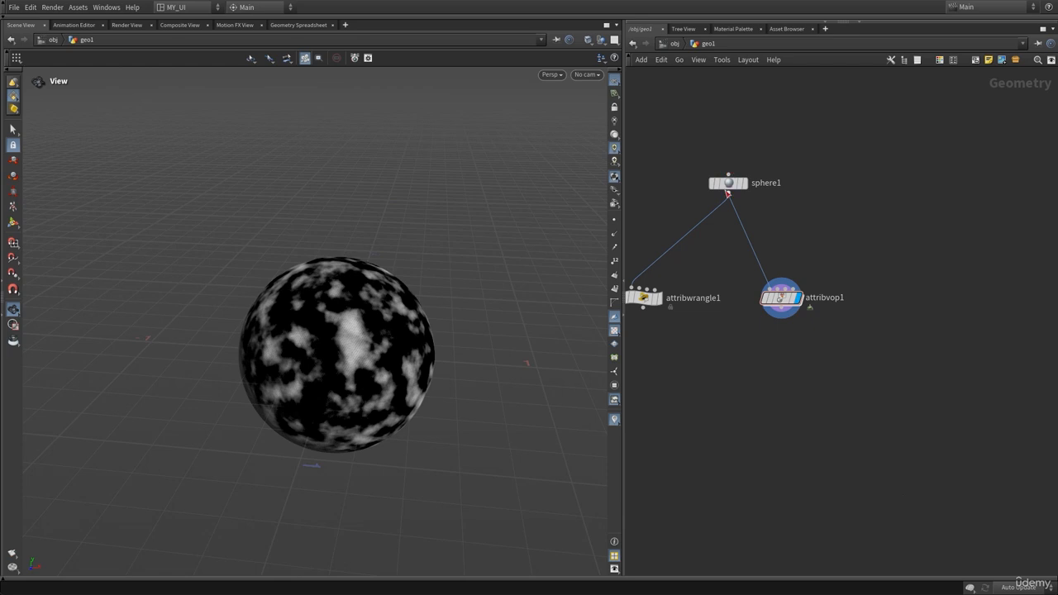
pyautogui.click(728, 183)
pyautogui.press('p')
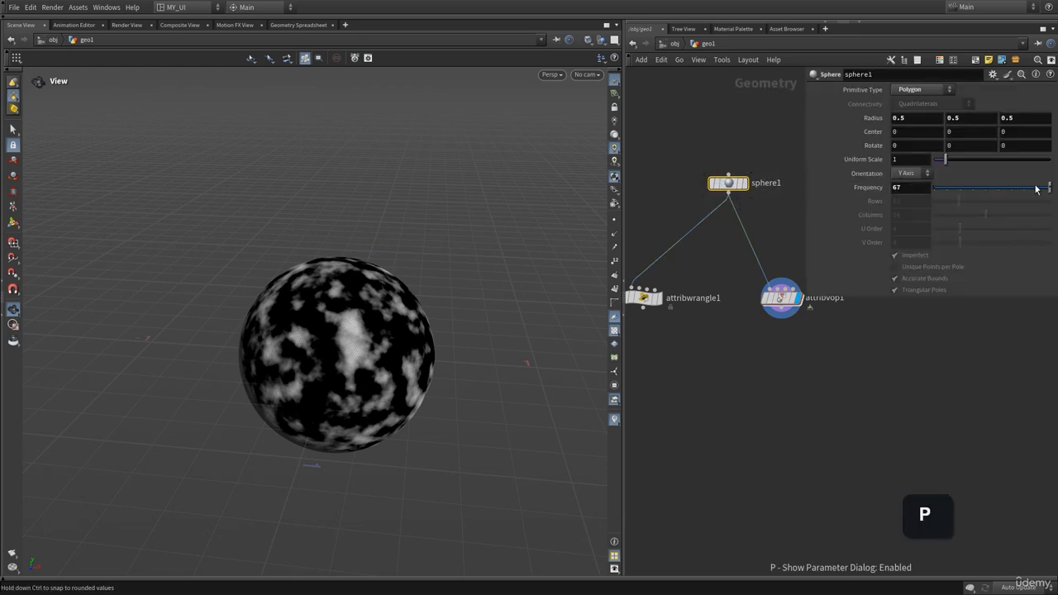
pyautogui.moveTo(1047, 189); pyautogui.dragTo(1037, 195)
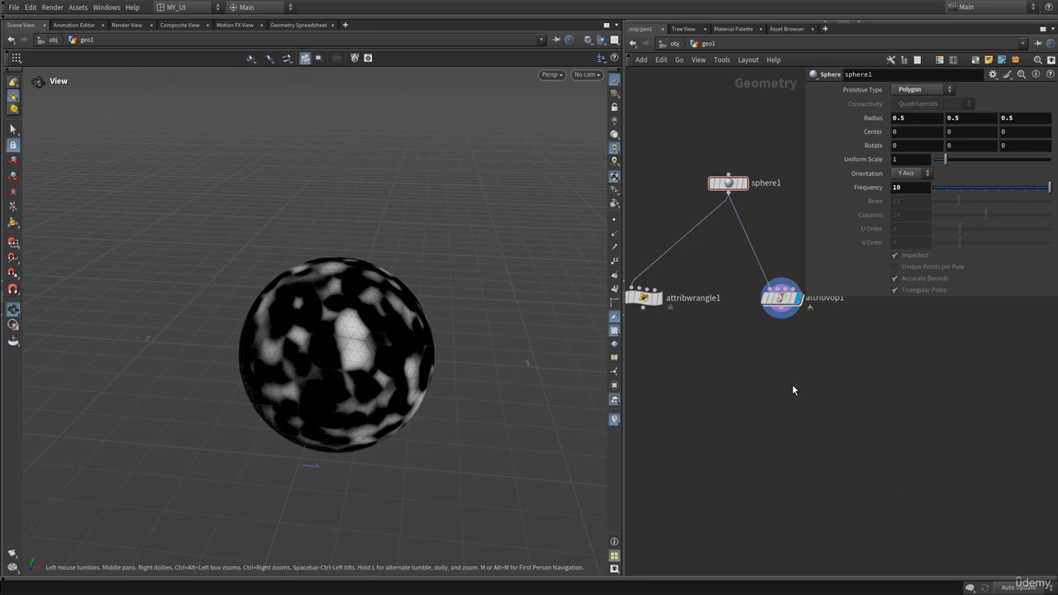
# - Hide sphere1's parameters and check attribvop1's node information for its point attributes, looking over the sphere up close
pyautogui.press('p')
pyautogui.moveTo(276, 368); pyautogui.dragTo(372, 343, button='right')
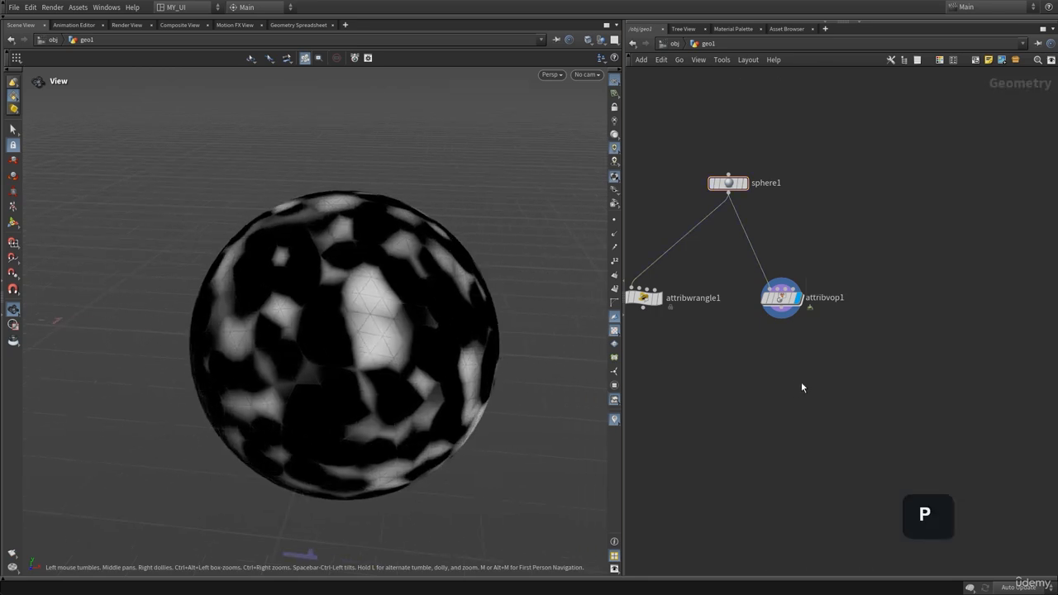
pyautogui.middleClick(786, 304)
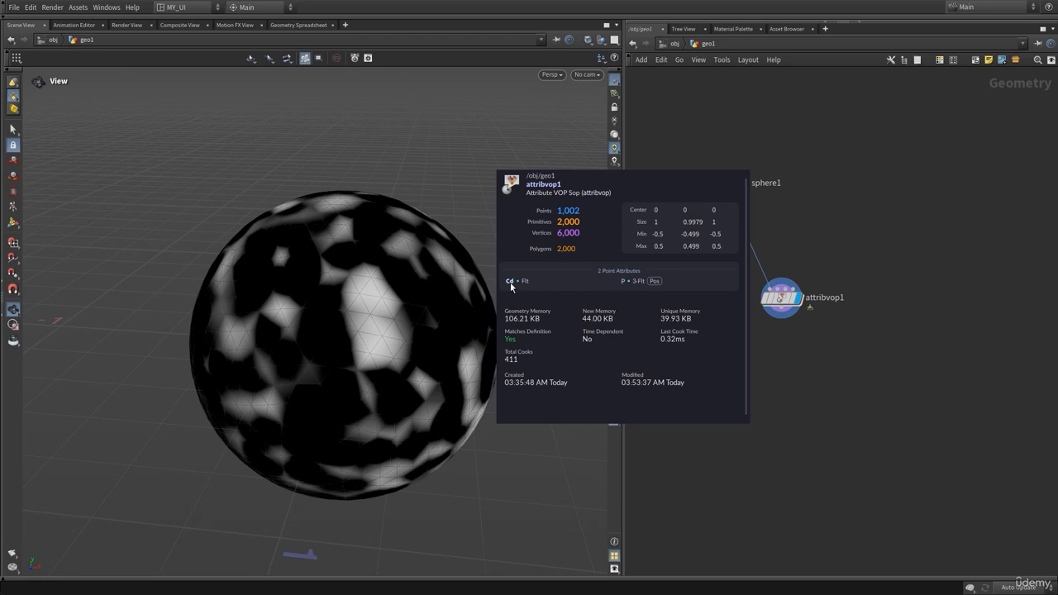
pyautogui.moveTo(798, 362); pyautogui.dragTo(809, 319, button='middle')
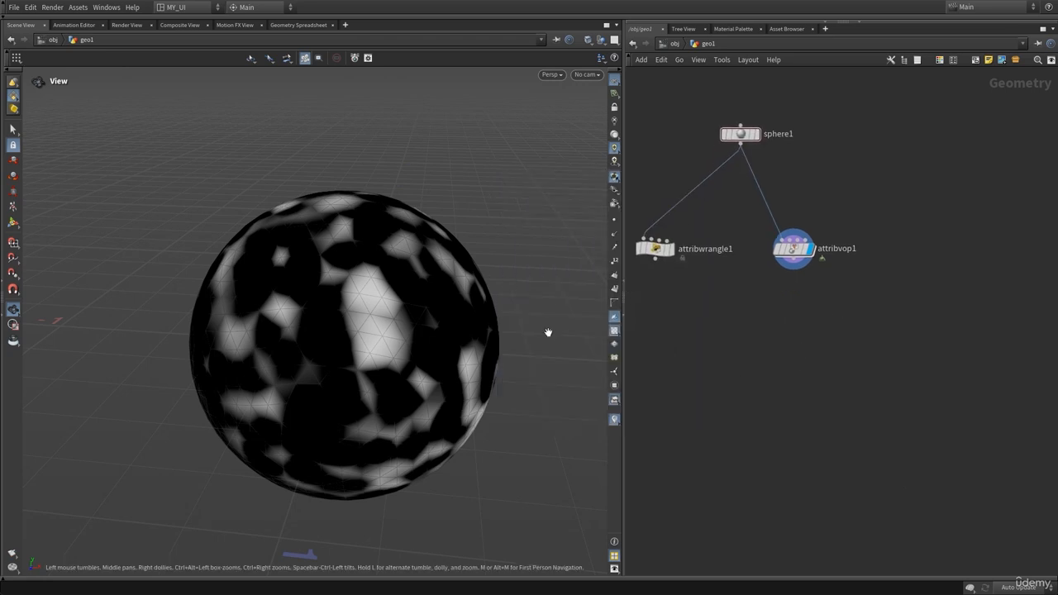
pyautogui.moveTo(415, 327); pyautogui.dragTo(427, 251)
pyautogui.moveTo(790, 337); pyautogui.dragTo(786, 313, button='middle')
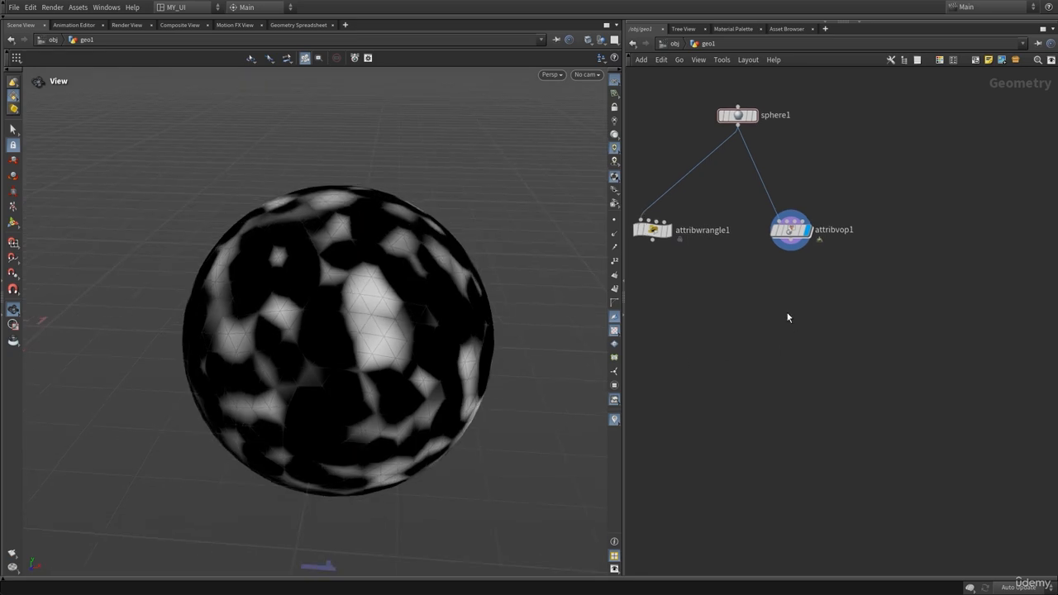
# - Add a PolyExtrude node below attribvop1 and show its parameters
pyautogui.press('Tab')
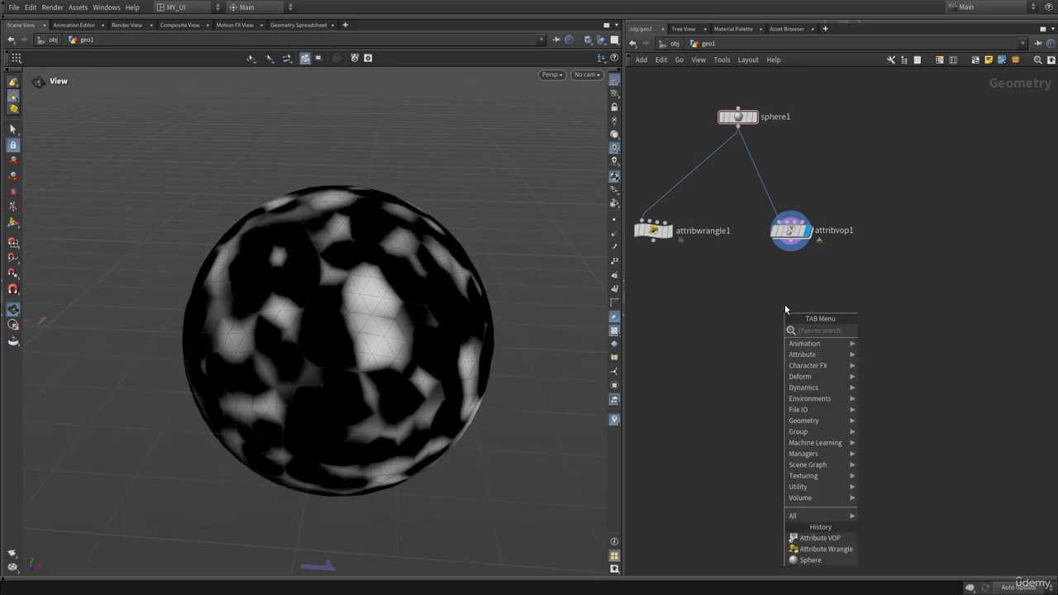
pyautogui.write('polye')
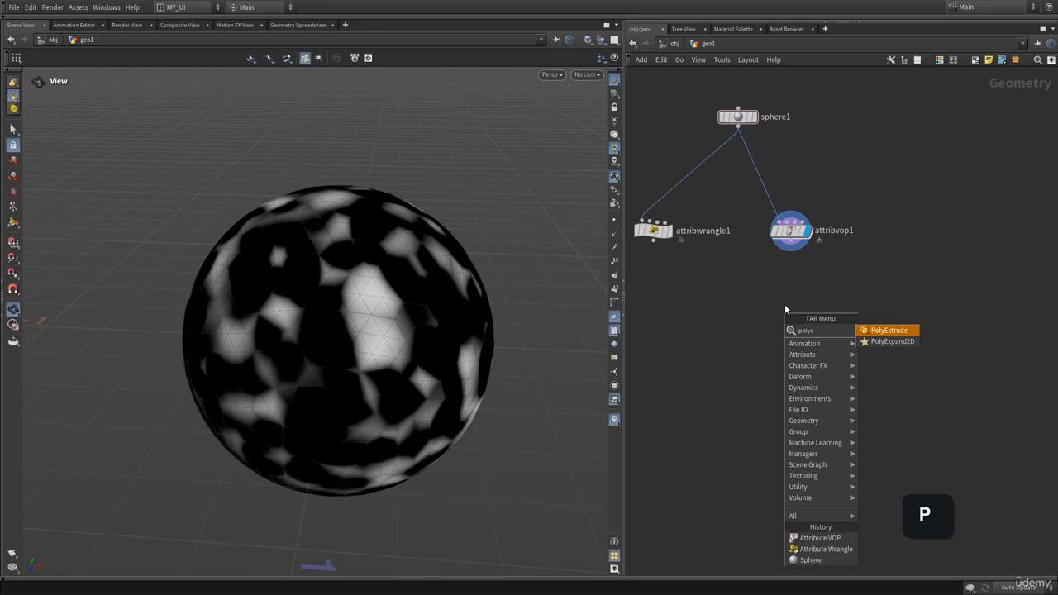
pyautogui.press('Return')
pyautogui.click(782, 312)
pyautogui.press('p')
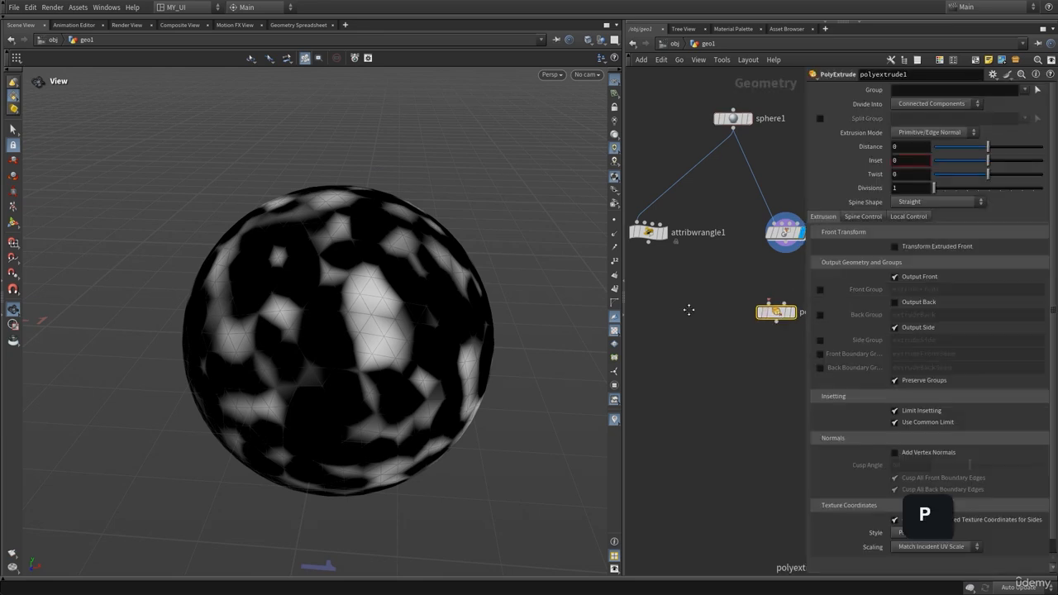
# - Enable the Distance Scale local attribute zscale on polyextrude1 and hide its parameters
pyautogui.click(907, 216)
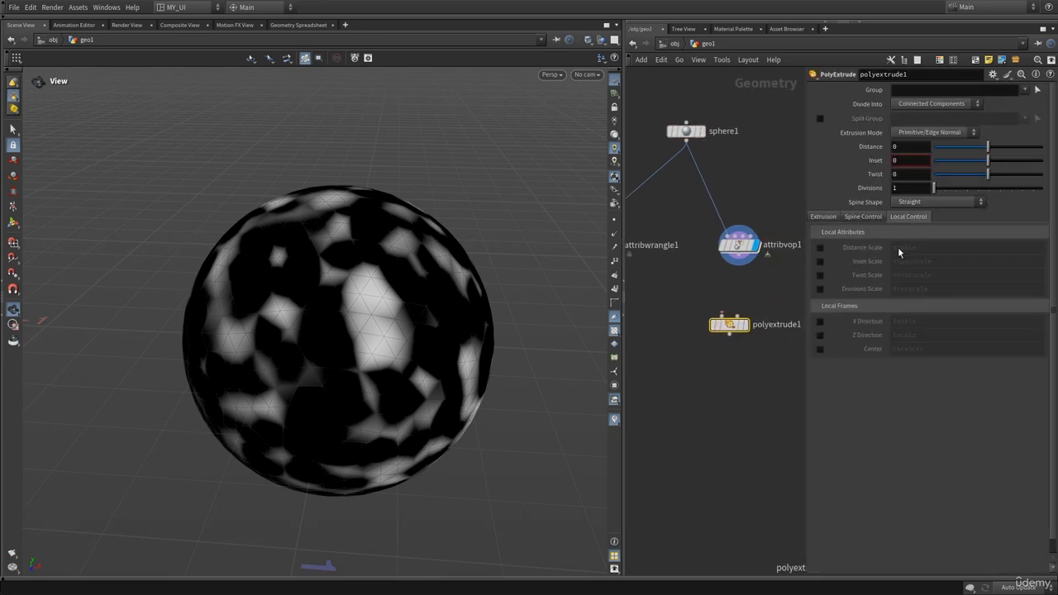
pyautogui.click(820, 248)
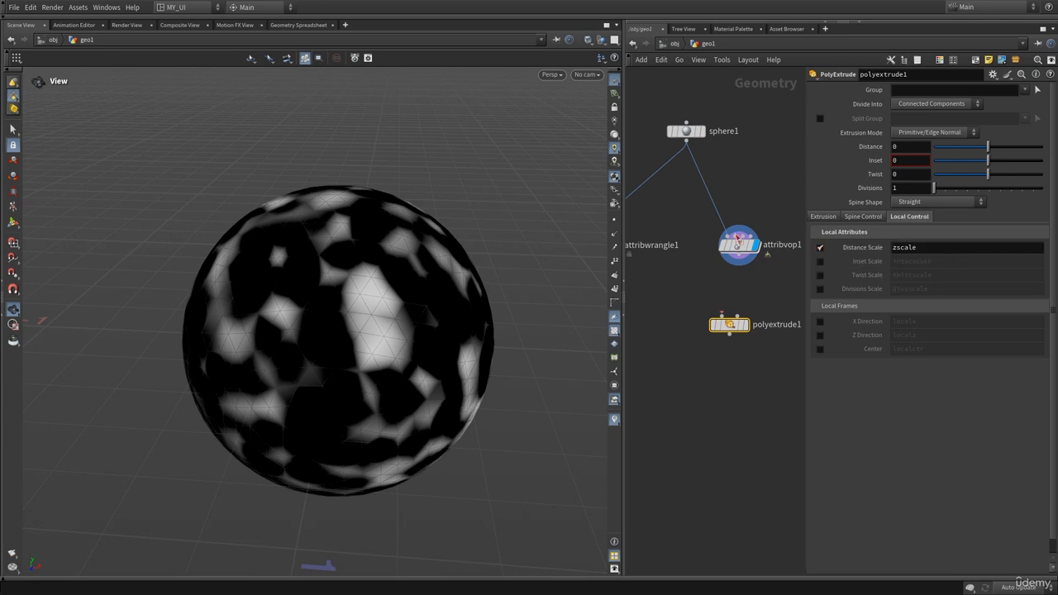
pyautogui.moveTo(397, 335); pyautogui.dragTo(381, 334)
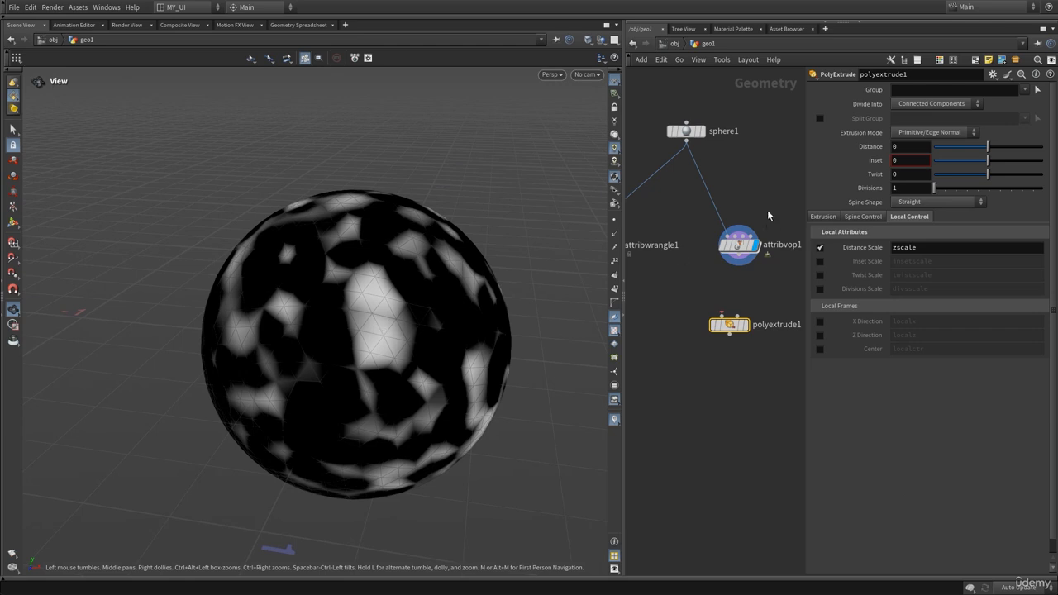
pyautogui.press('p')
# - Set attribvop1's Run Over to Primitives
pyautogui.click(738, 251)
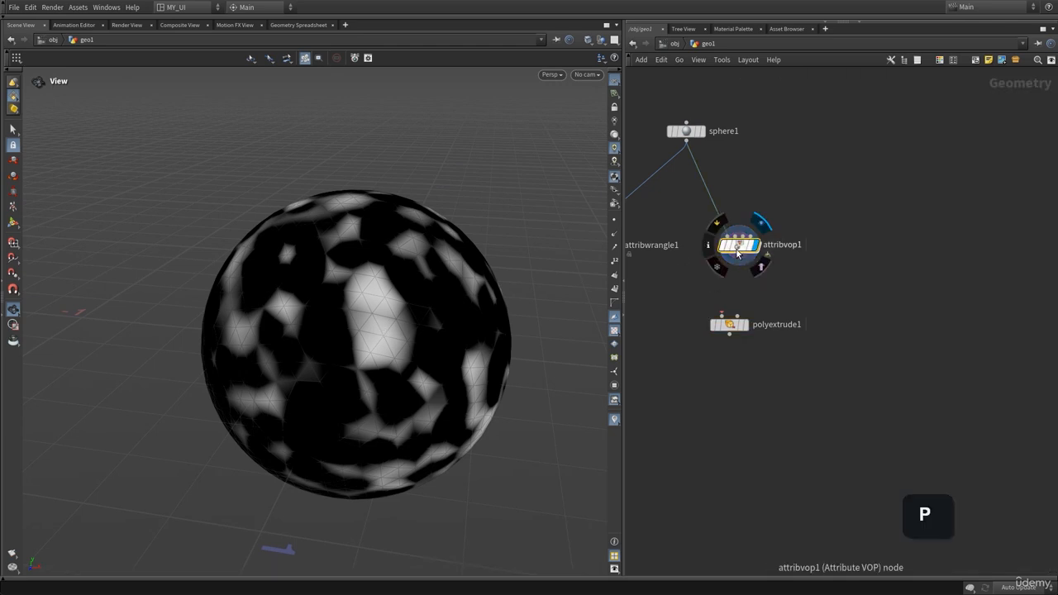
pyautogui.press('p')
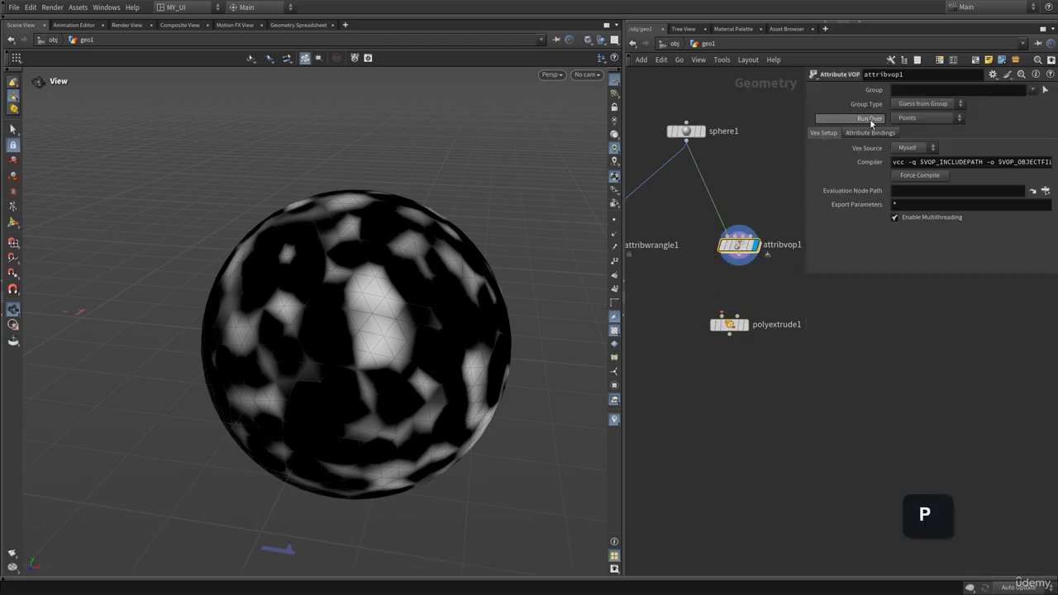
pyautogui.click(915, 120)
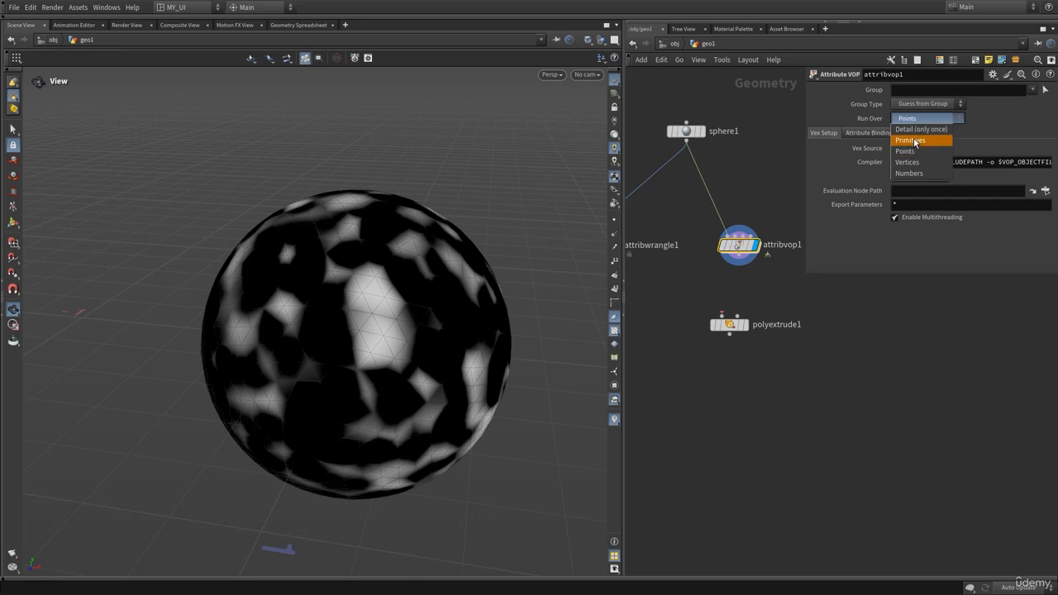
pyautogui.click(917, 137)
pyautogui.moveTo(357, 356); pyautogui.dragTo(347, 318)
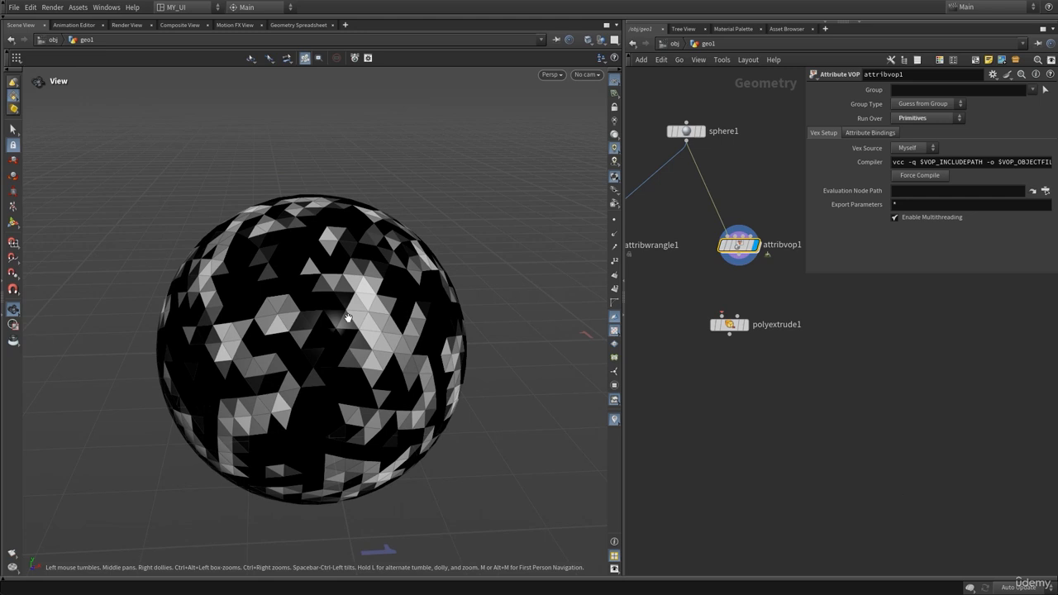
# - Check attribvop1's node information and examine up close how the noise colours the sphere's individual faces
pyautogui.click(818, 337)
pyautogui.moveTo(817, 337); pyautogui.dragTo(815, 358, button='middle')
pyautogui.press('p')
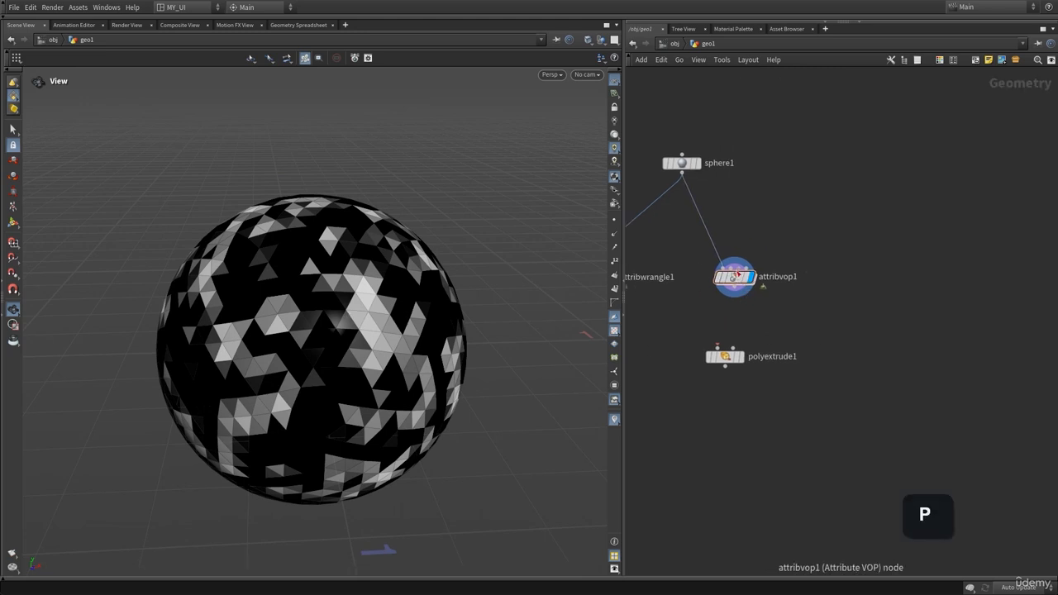
pyautogui.middleClick(741, 284)
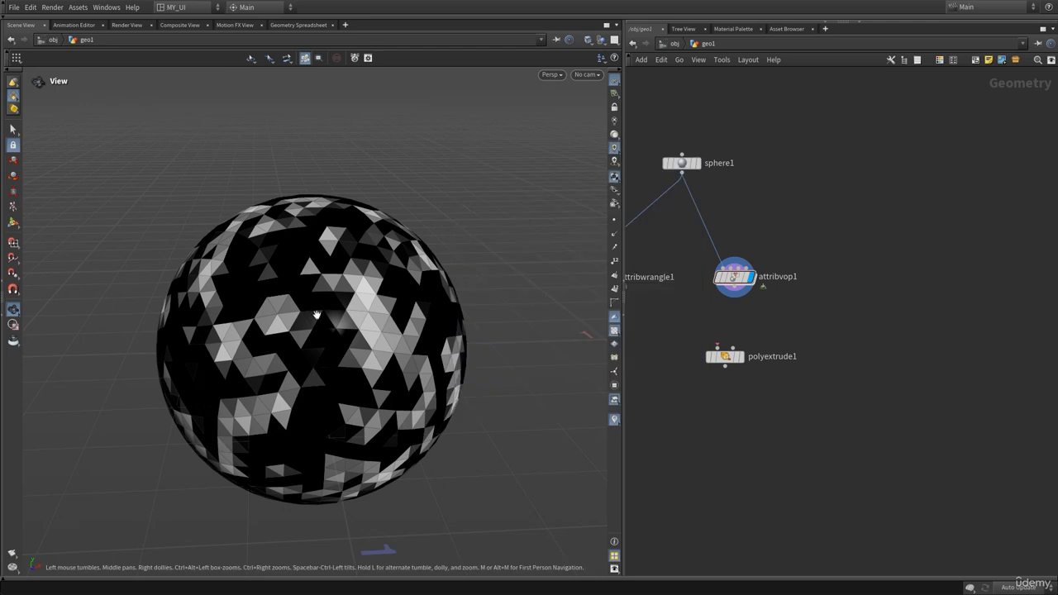
pyautogui.moveTo(359, 323); pyautogui.dragTo(450, 318, button='right')
pyautogui.moveTo(433, 332); pyautogui.dragTo(404, 283)
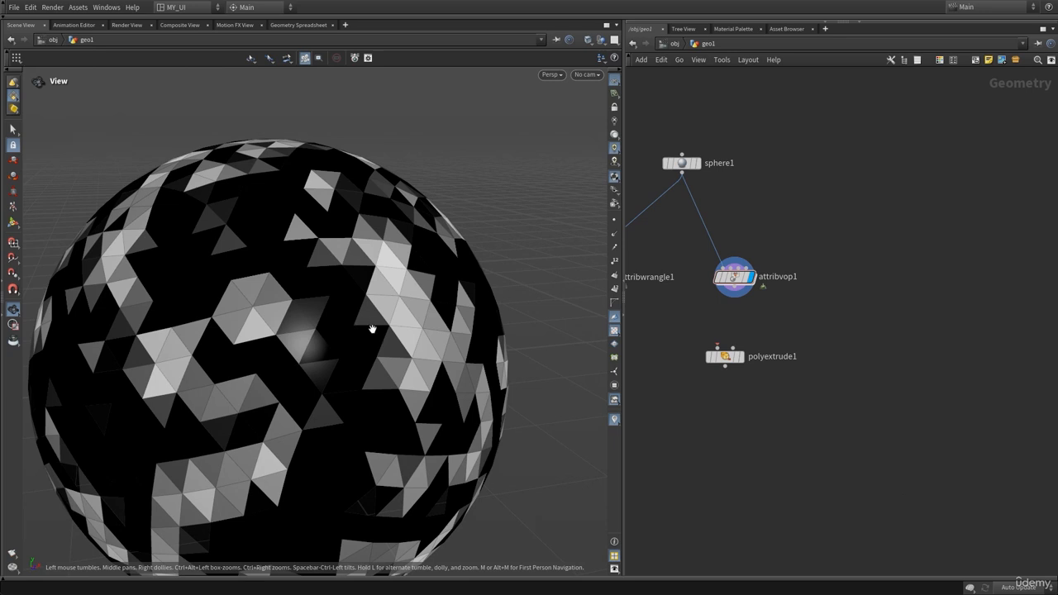
pyautogui.moveTo(367, 332)
pyautogui.mouseDown()
pyautogui.moveTo(342, 342)
pyautogui.moveTo(368, 347)
pyautogui.mouseUp()
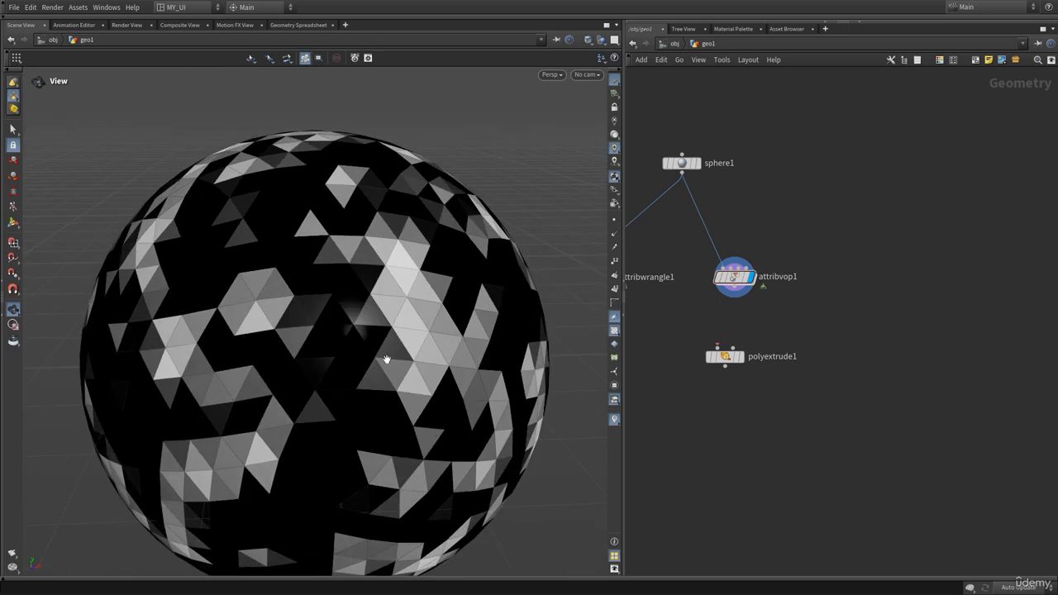
pyautogui.moveTo(389, 361); pyautogui.dragTo(340, 371, button='right')
# - Set attribvop1's Run Over back to Points and check its node information
pyautogui.moveTo(885, 253); pyautogui.dragTo(680, 306)
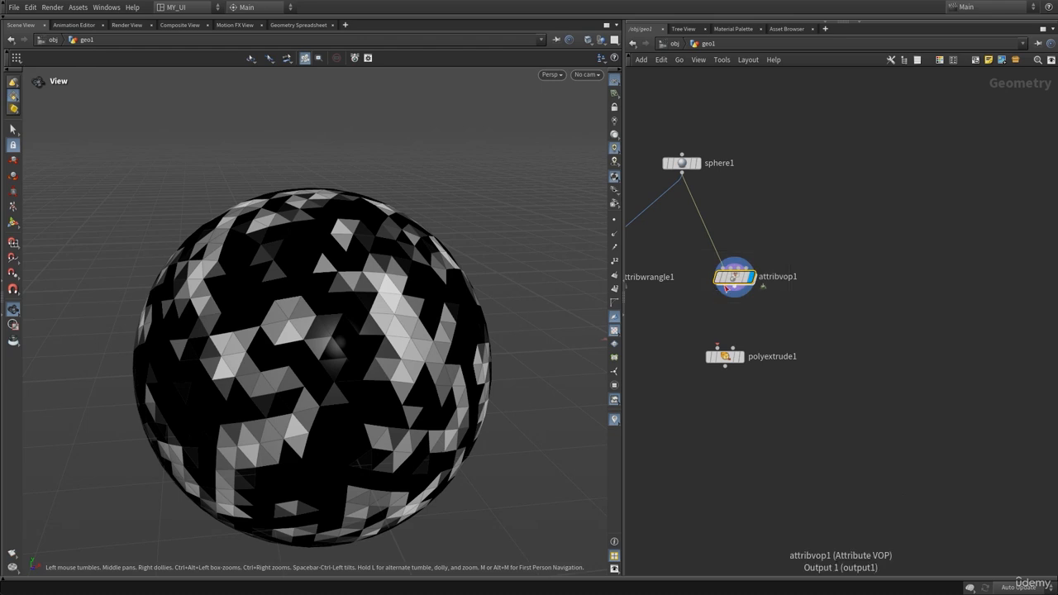
pyautogui.press('p')
pyautogui.click(932, 121)
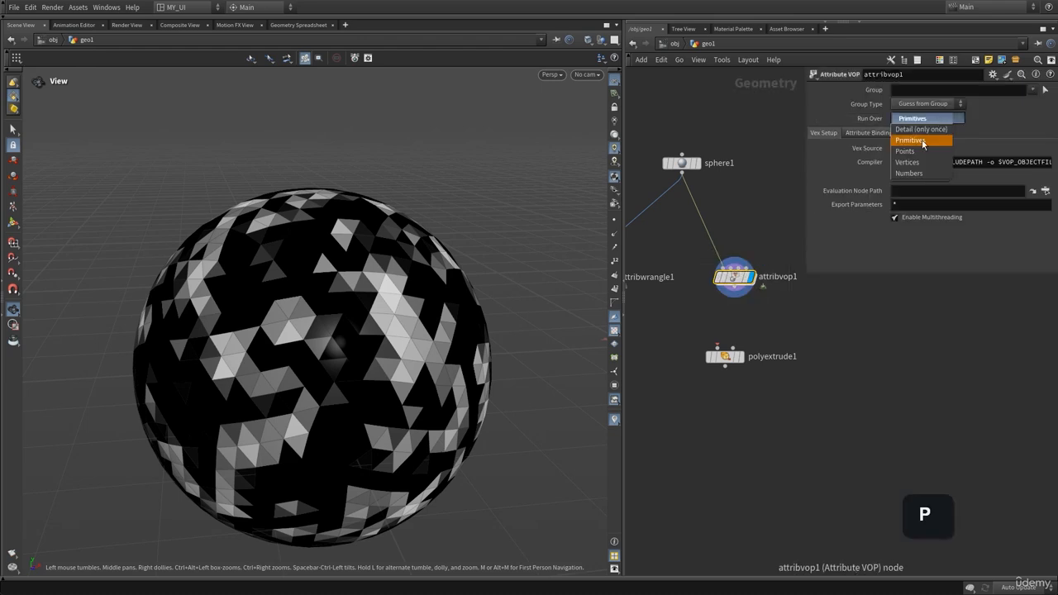
pyautogui.click(919, 145)
pyautogui.press('p')
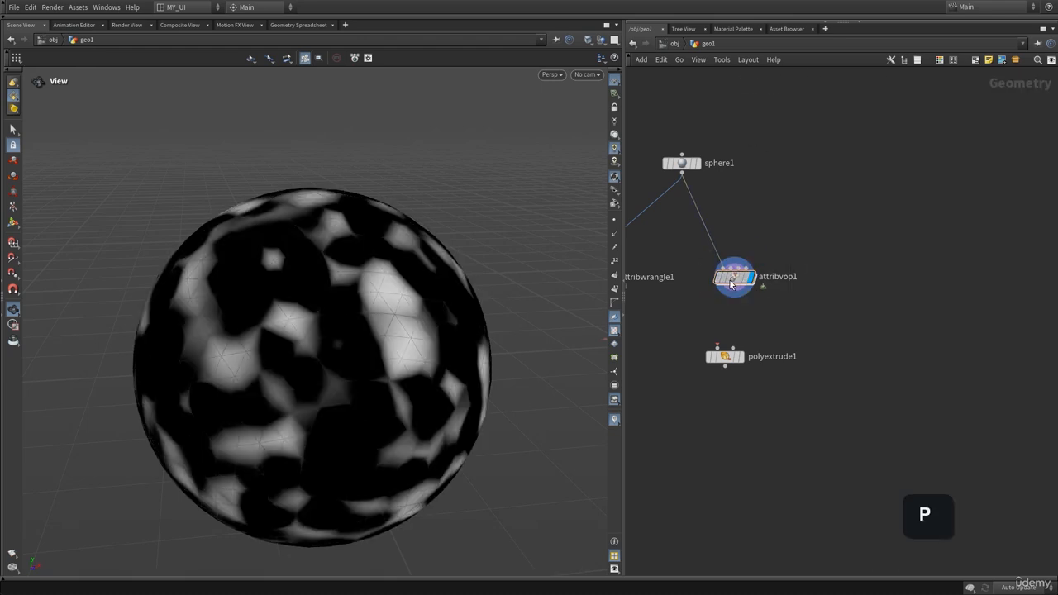
pyautogui.moveTo(734, 277); pyautogui.dragTo(547, 311, button='middle')
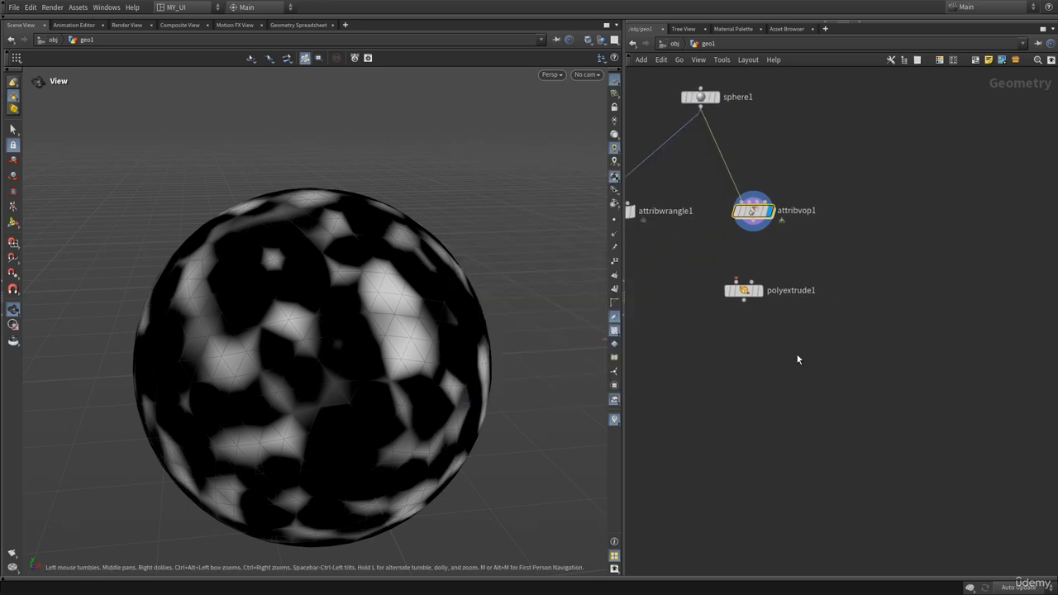
# - Add an Attribute Promote node to the network near polyextrude1
pyautogui.press('Tab')
pyautogui.write('at')
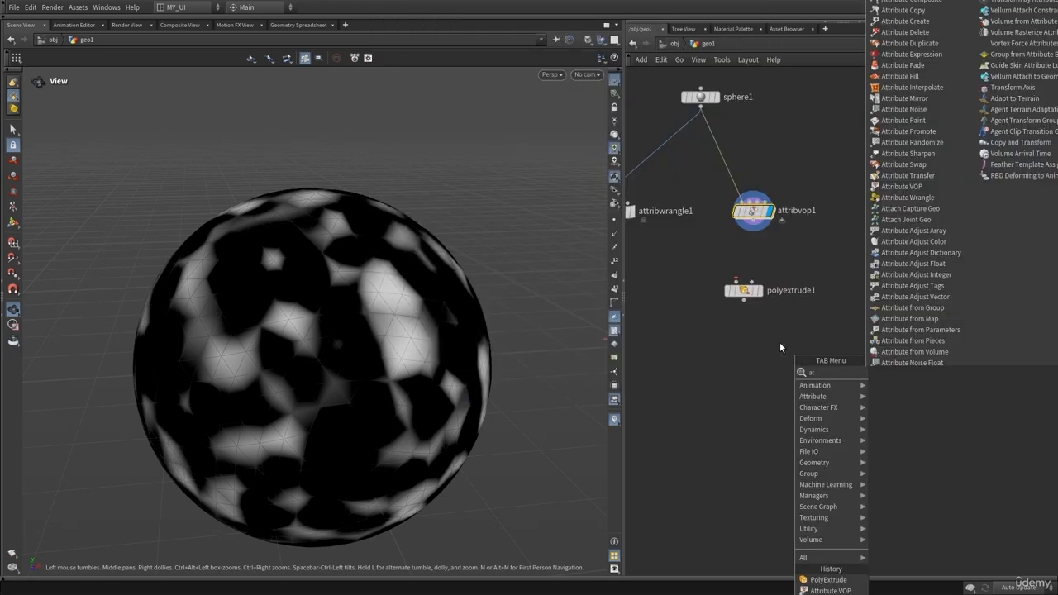
pyautogui.write('tpro')
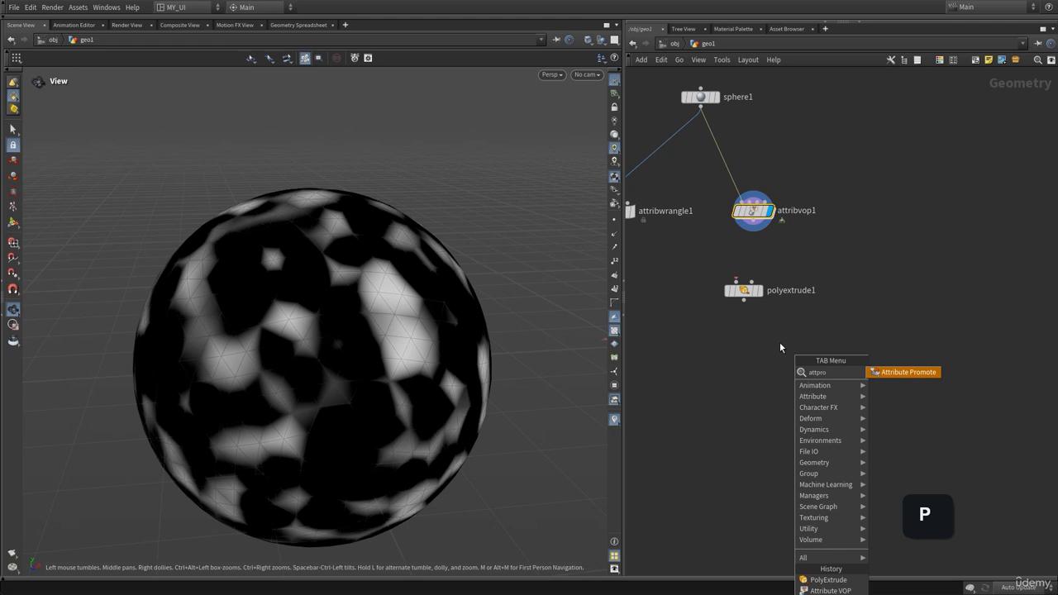
pyautogui.press('Return')
pyautogui.click(780, 342)
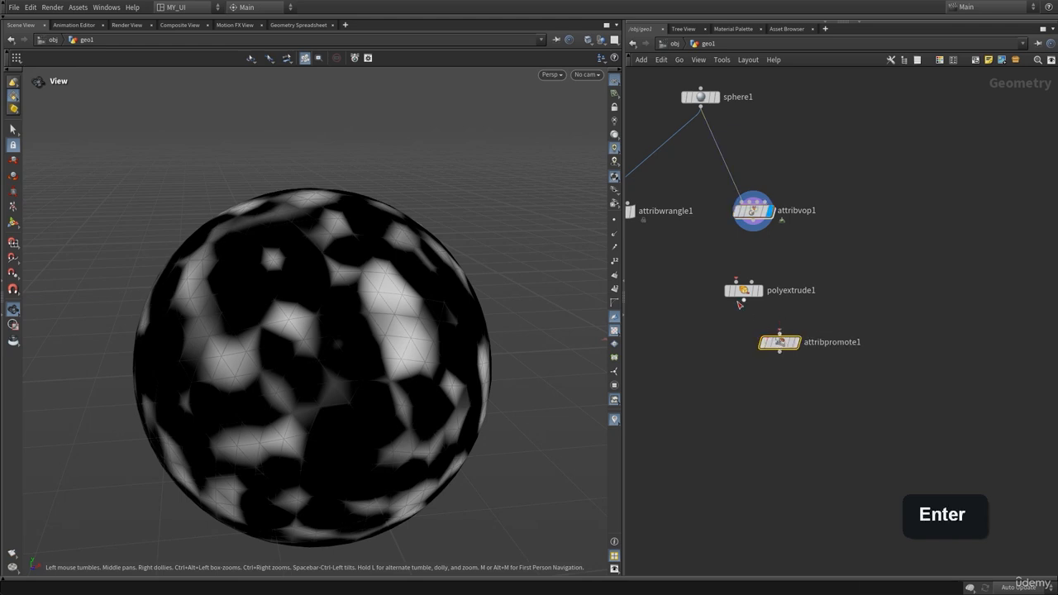
# - Move polyextrude1 aside, wire attribvop1's output into attribpromote1 placed directly below it, and display attribpromote1
pyautogui.moveTo(743, 291); pyautogui.dragTo(699, 342)
pyautogui.moveTo(779, 342); pyautogui.dragTo(803, 314)
pyautogui.scroll(2, 818, 358)
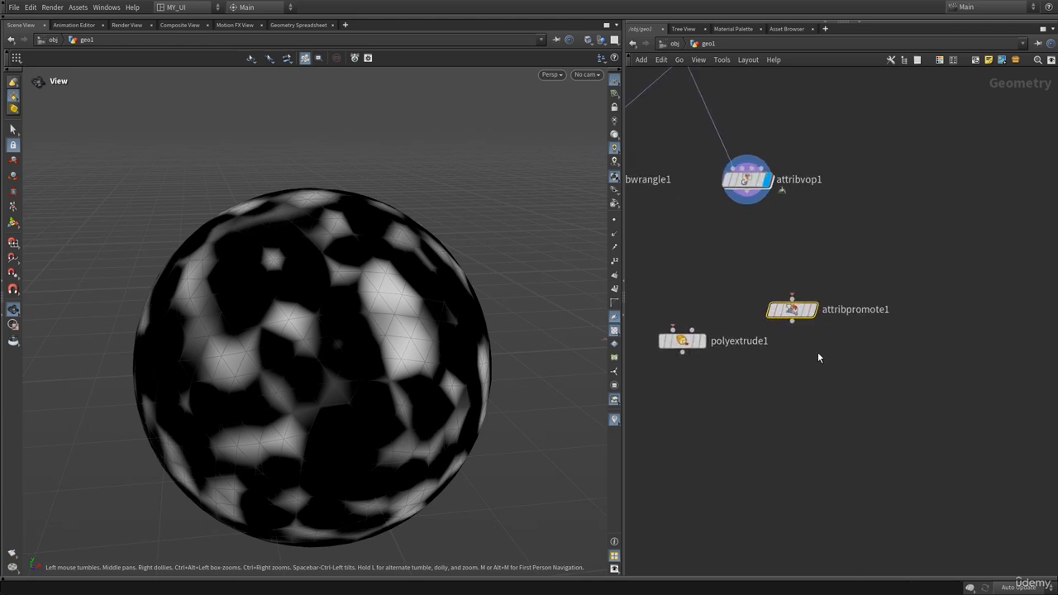
pyautogui.moveTo(818, 358); pyautogui.dragTo(776, 393, button='middle')
pyautogui.moveTo(749, 343); pyautogui.dragTo(719, 327)
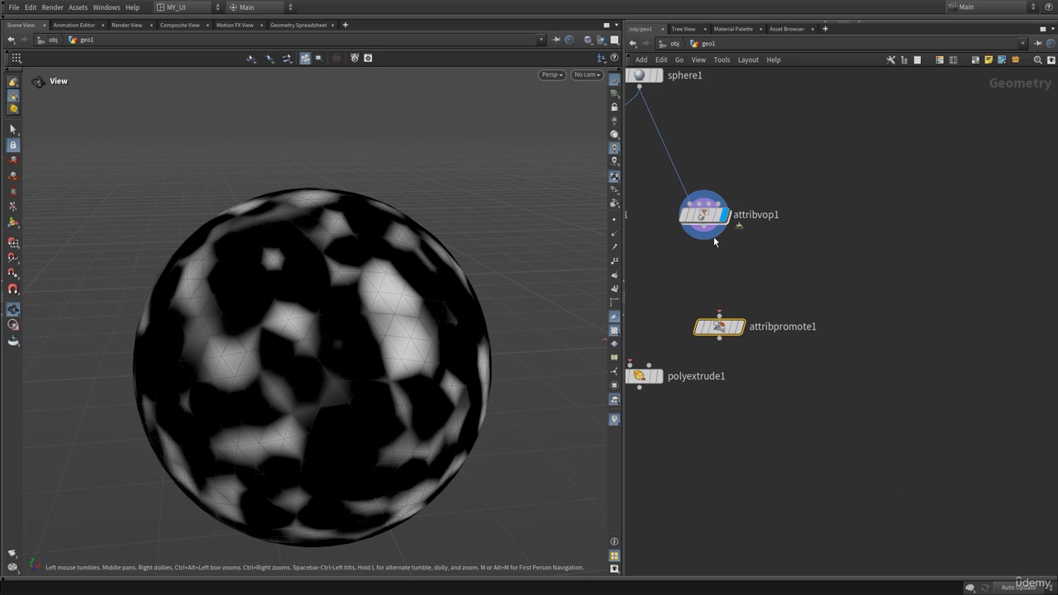
pyautogui.moveTo(715, 242); pyautogui.dragTo(704, 301)
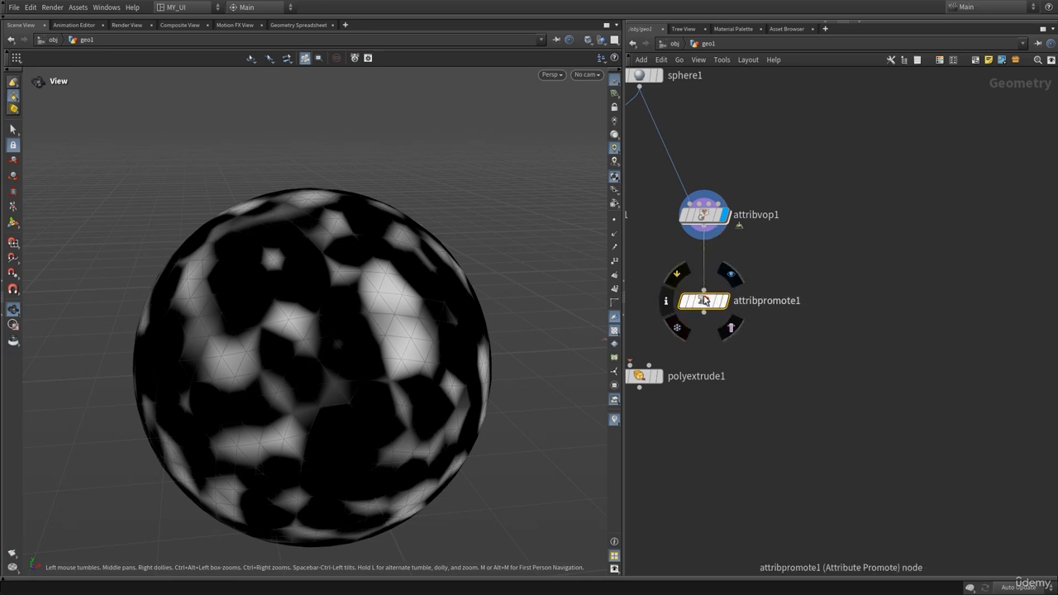
pyautogui.click(731, 274)
# - Configure attribpromote1 to promote the point attribute Cd to the Primitive class
pyautogui.press('p')
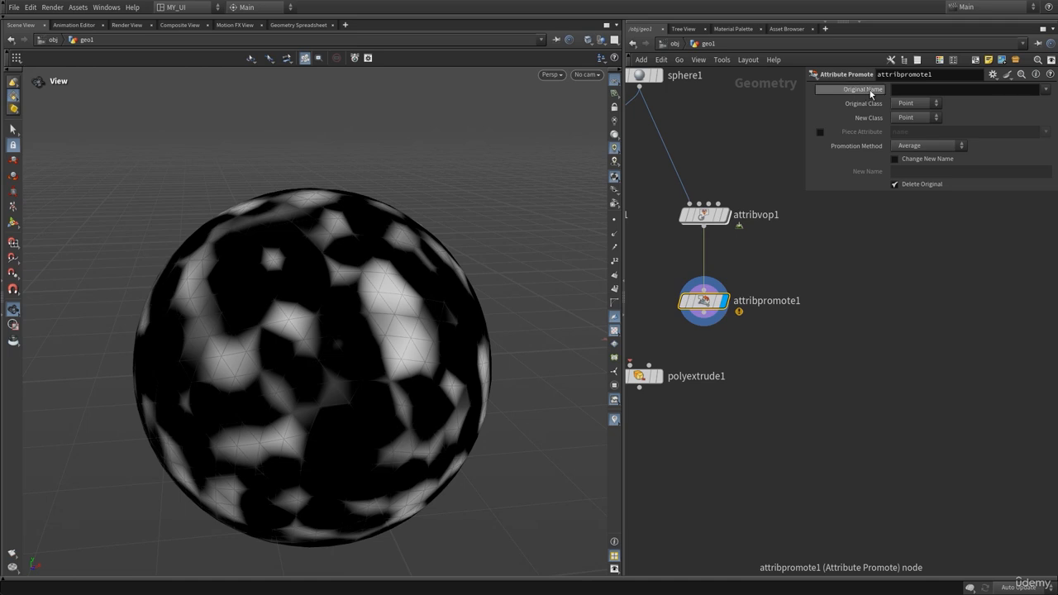
pyautogui.click(1045, 89)
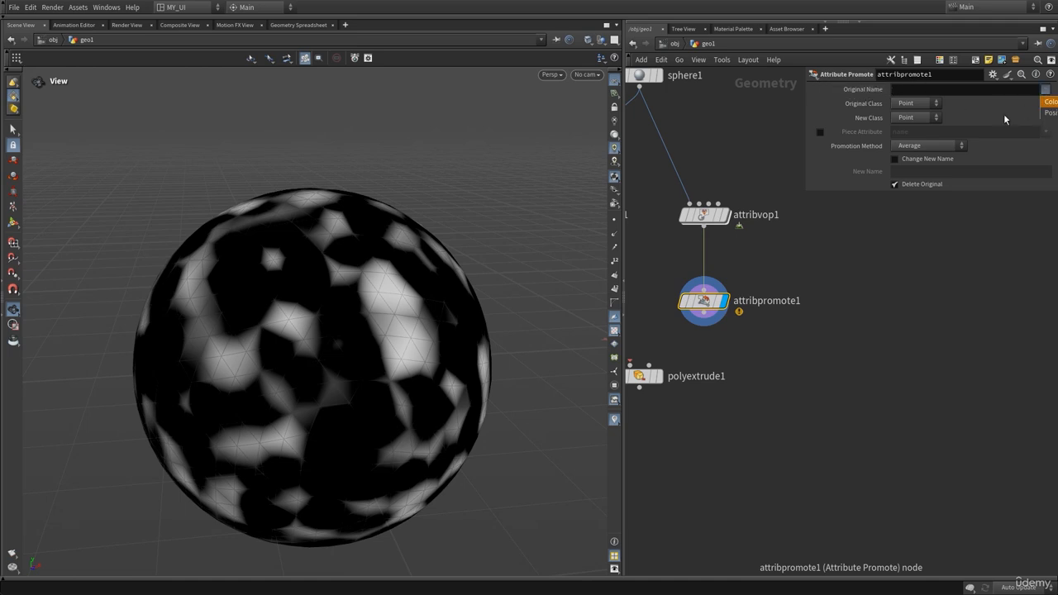
pyautogui.click(1046, 103)
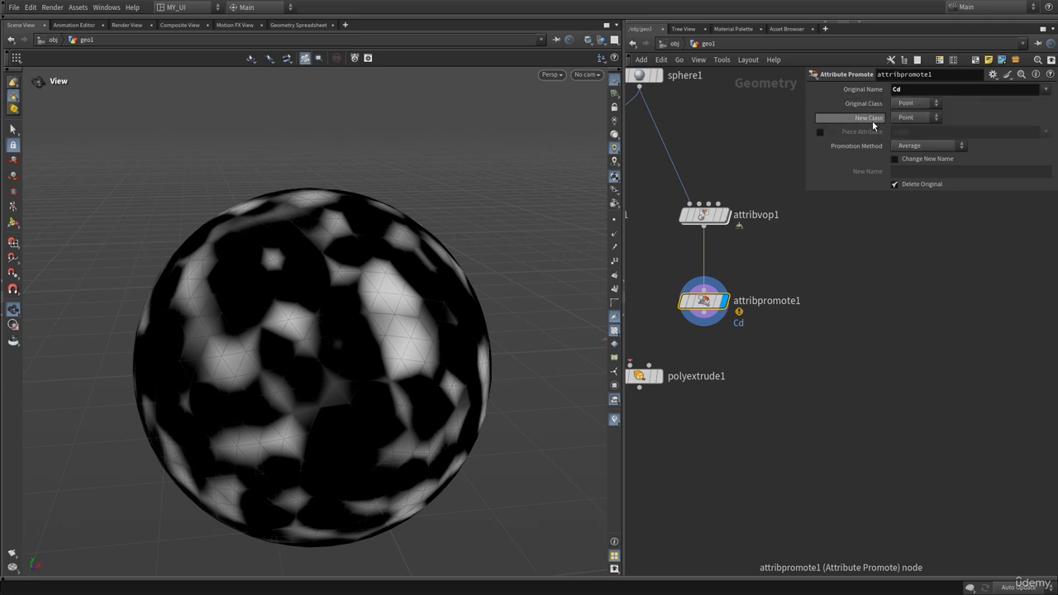
pyautogui.click(914, 117)
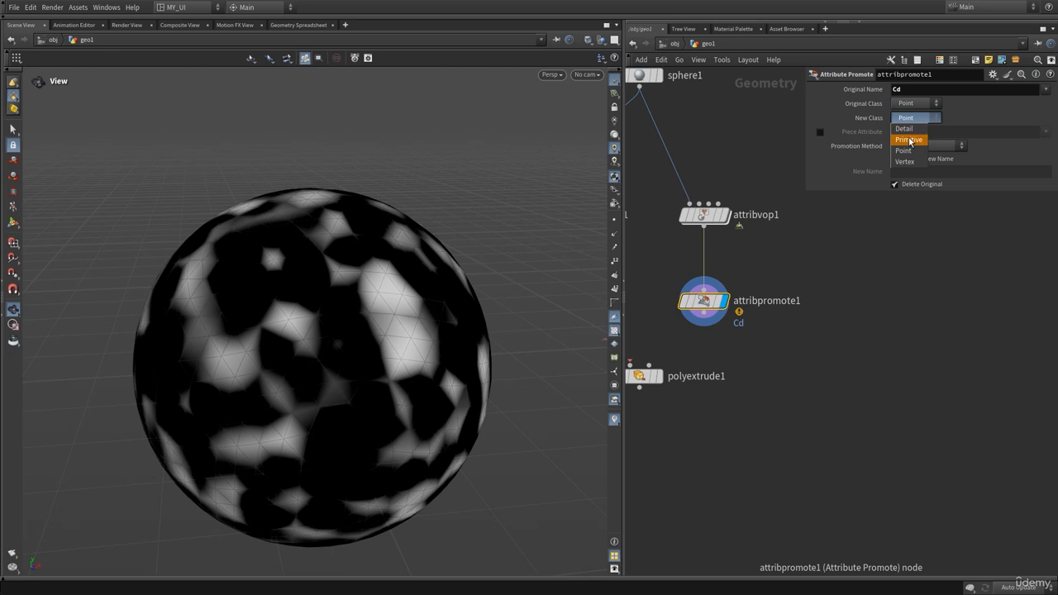
pyautogui.click(911, 139)
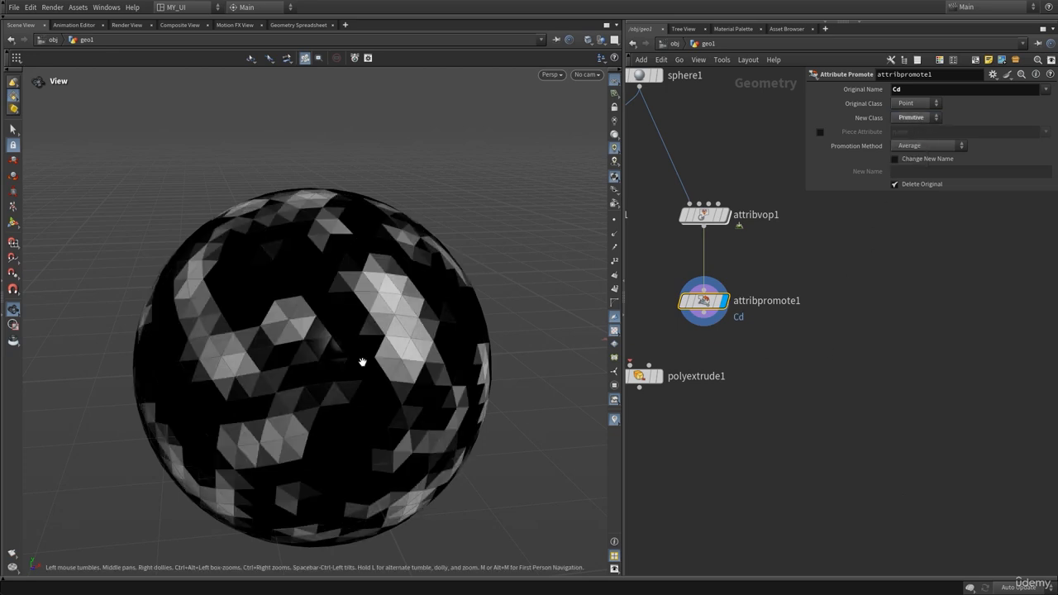
# - Examine the face colours on the sphere and check attribpromote1's node information for the class of Cd
pyautogui.moveTo(330, 355); pyautogui.dragTo(384, 331)
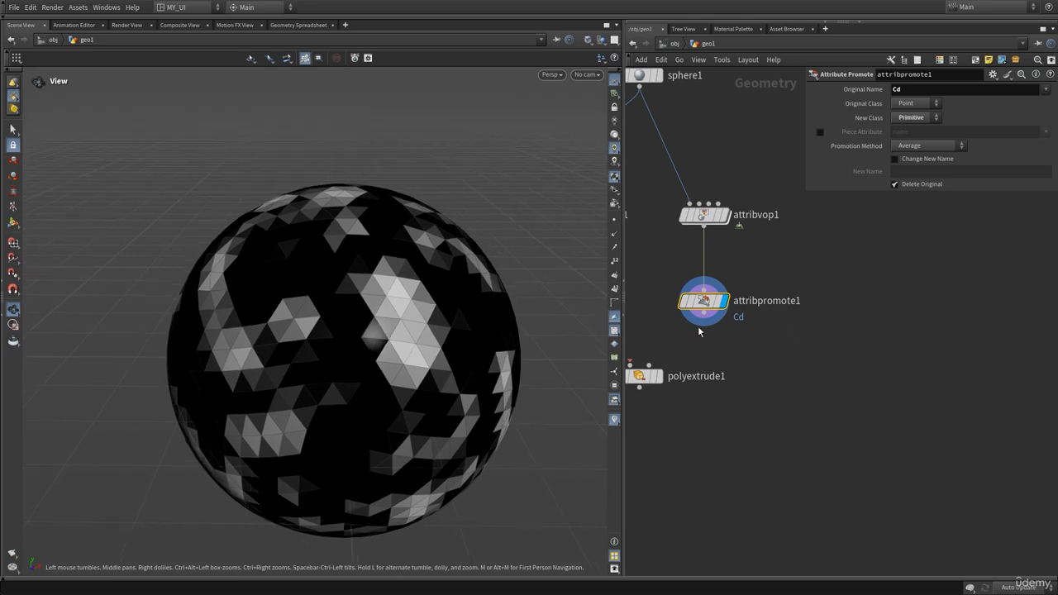
pyautogui.moveTo(700, 310)
pyautogui.click(665, 301)
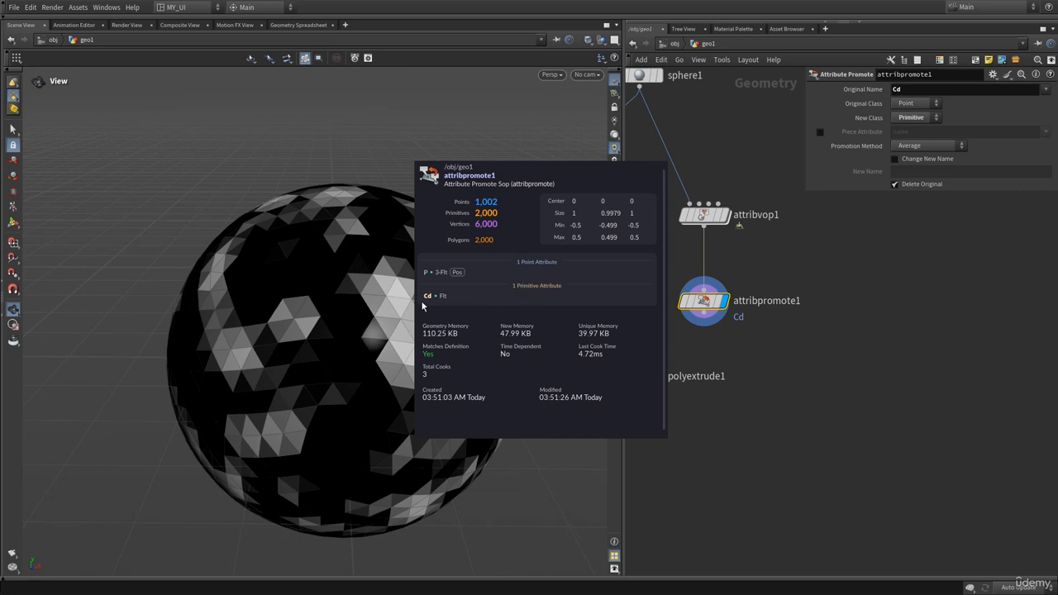
# - Move polyextrude1 slightly lower in the network and delete the attribpromote1 node
pyautogui.scroll(1, 424, 307)
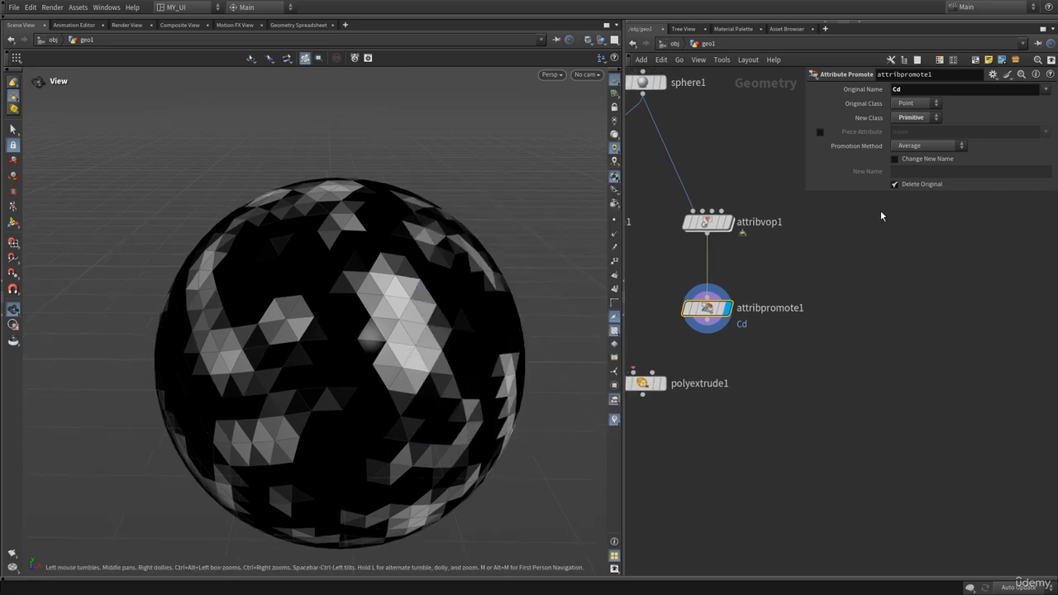
pyautogui.middleClick(707, 307)
pyautogui.moveTo(831, 271); pyautogui.dragTo(866, 323, button='middle')
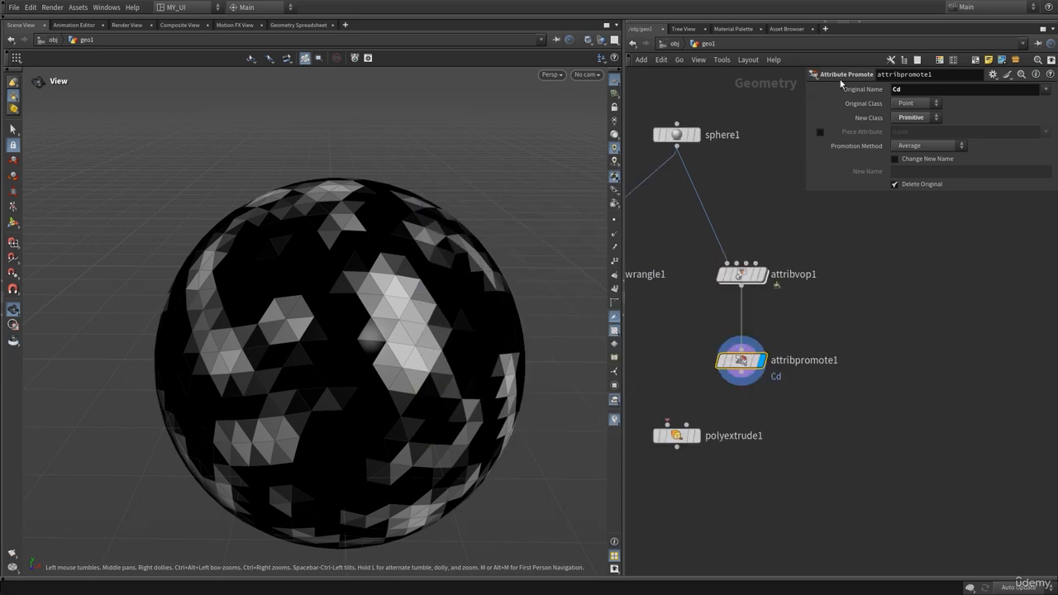
pyautogui.moveTo(830, 358); pyautogui.dragTo(842, 315, button='middle')
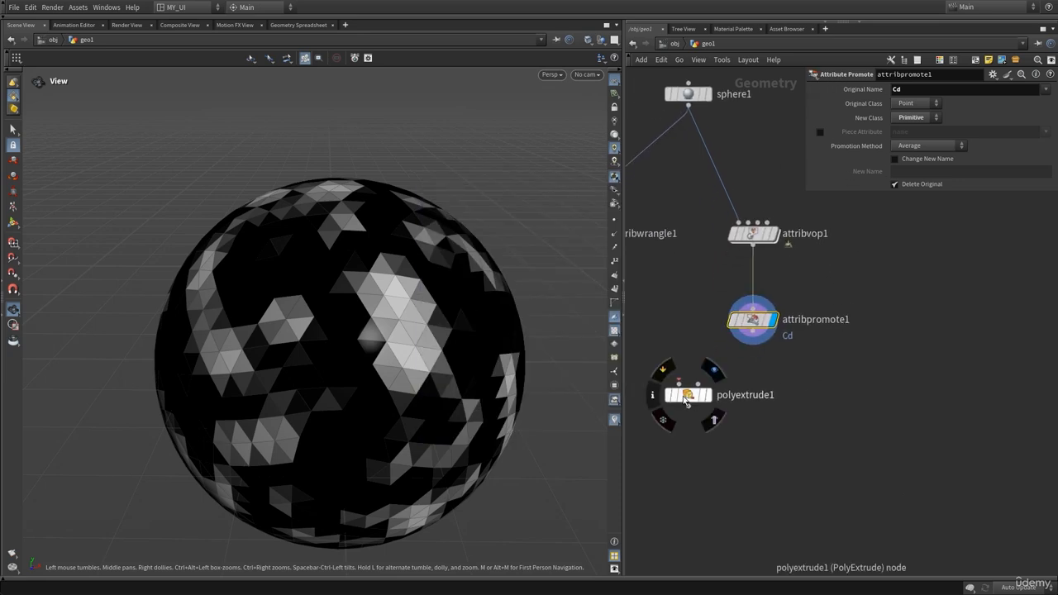
pyautogui.moveTo(687, 395); pyautogui.dragTo(688, 411)
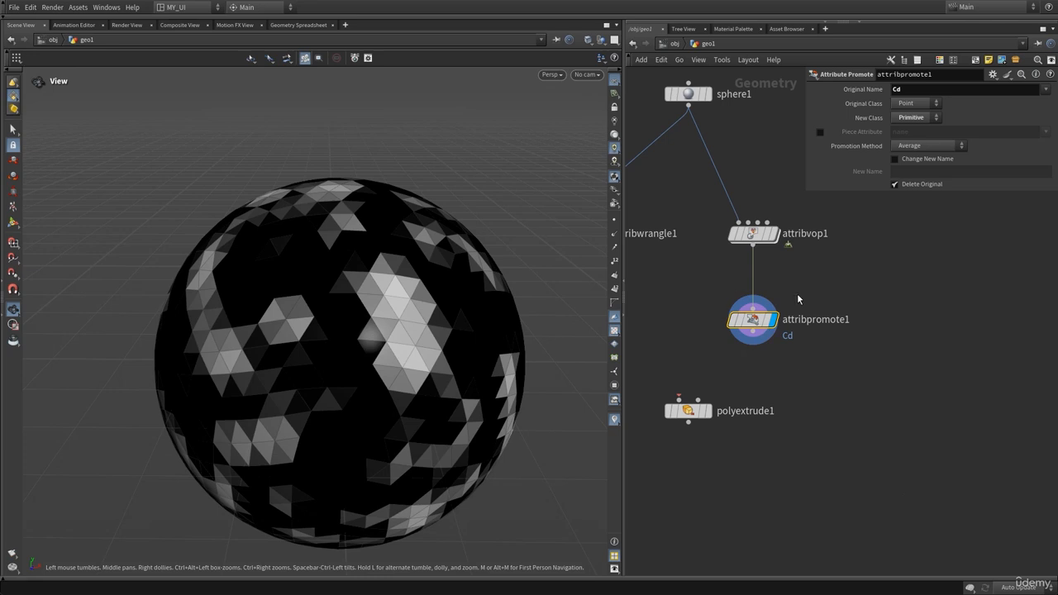
pyautogui.press('Delete')
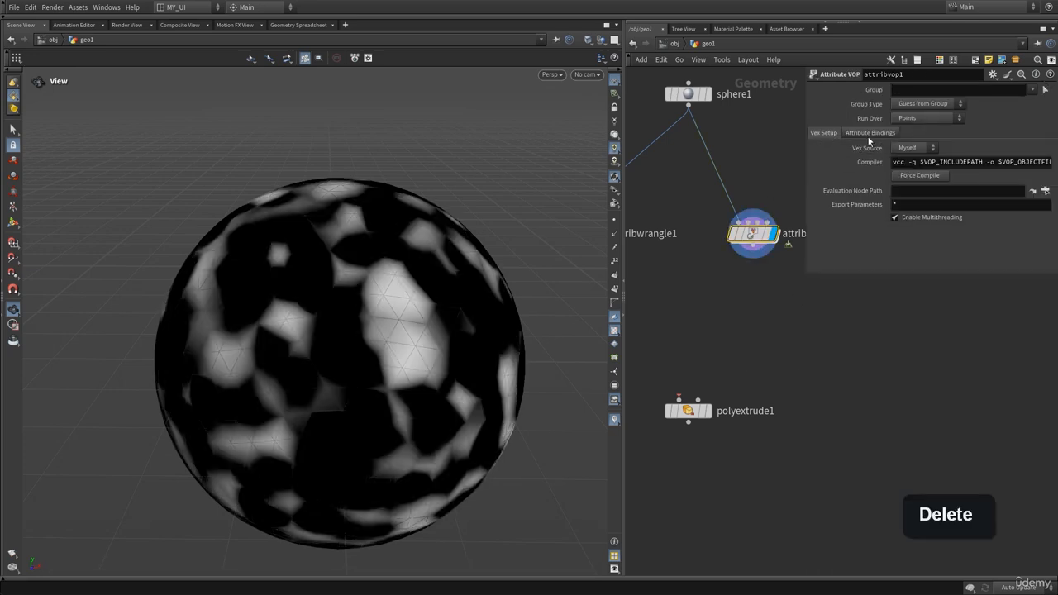
# - Set attribvop1's Run Over option to Primitives
pyautogui.click(925, 118)
pyautogui.click(918, 135)
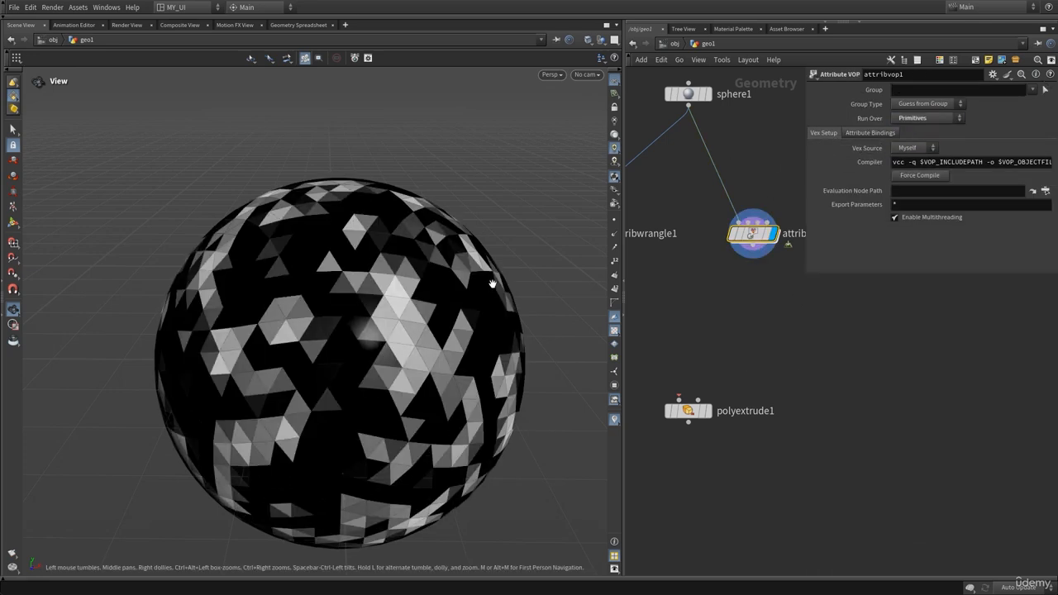
pyautogui.press('p')
# - Inside attribvop1, move bind2 above the level of aanoise1 and reconnect the P output to aanoise1's pos input
pyautogui.moveTo(751, 237)
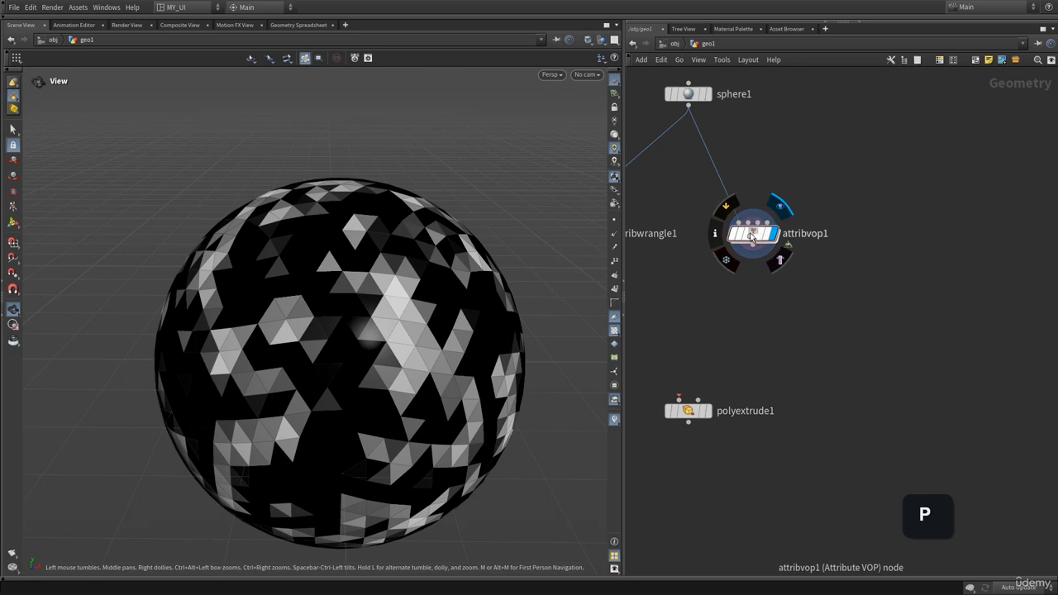
pyautogui.doubleClick(752, 237)
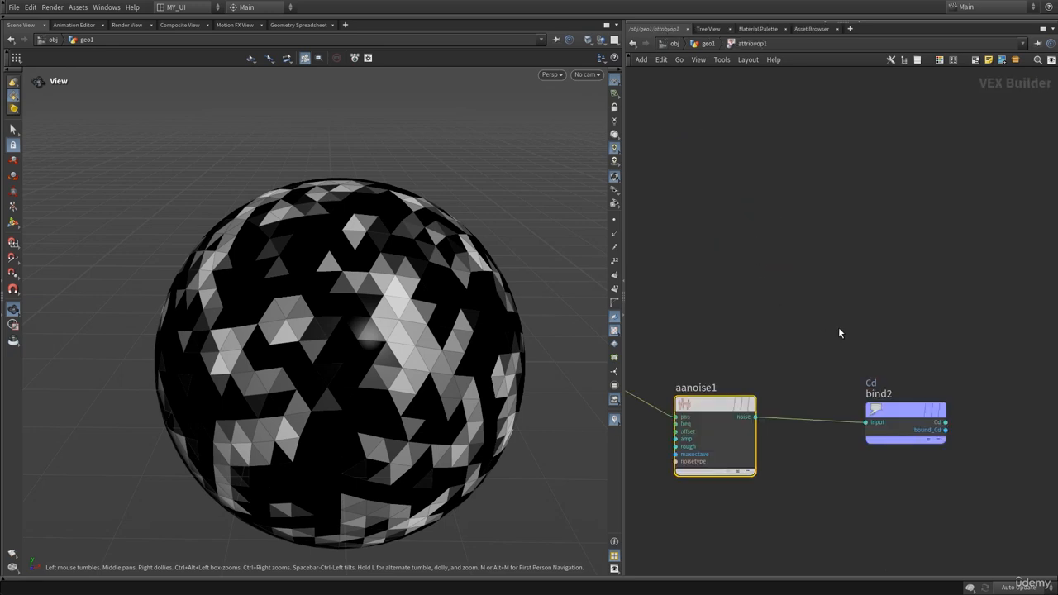
pyautogui.moveTo(902, 367); pyautogui.dragTo(900, 281)
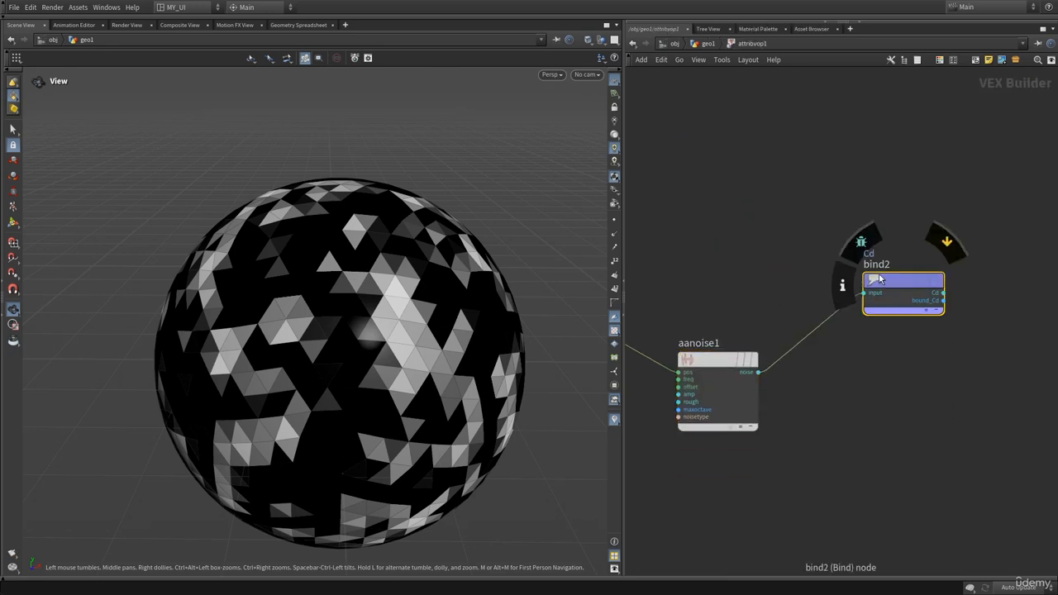
pyautogui.moveTo(894, 183); pyautogui.dragTo(848, 227, button='middle')
pyautogui.moveTo(665, 322); pyautogui.dragTo(777, 281, button='middle')
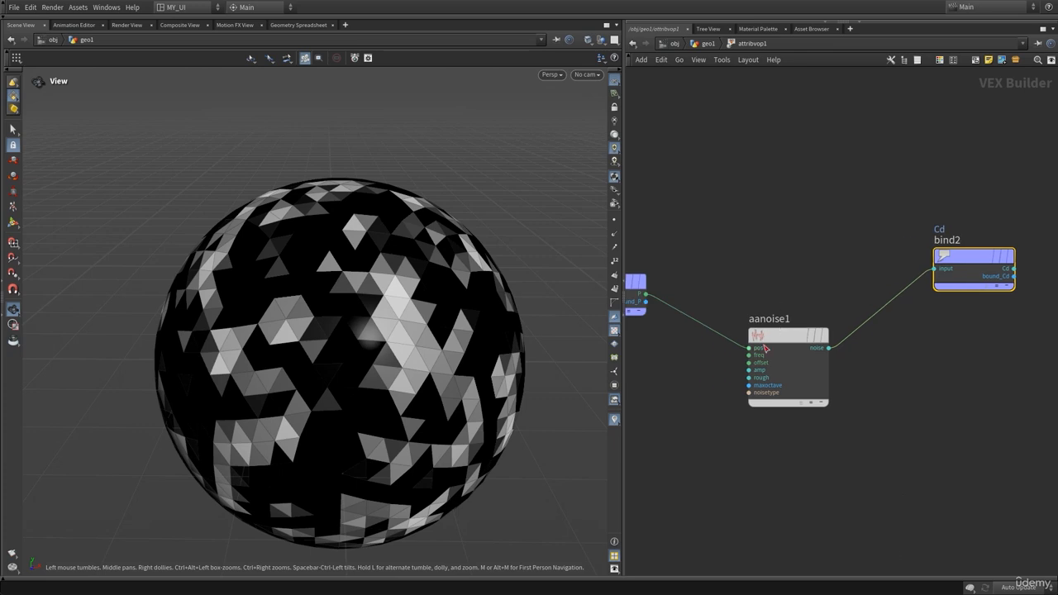
pyautogui.click(766, 347)
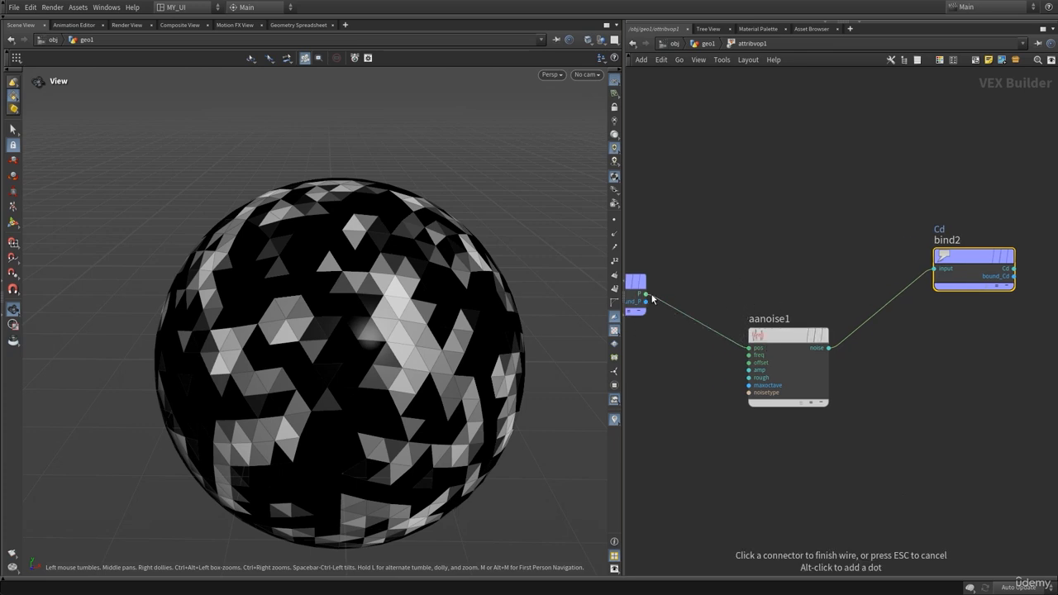
pyautogui.click(646, 295)
# - Set aanoise1's 3D Frequency to 9.81 on all three axes
pyautogui.click(769, 335)
pyautogui.press('p')
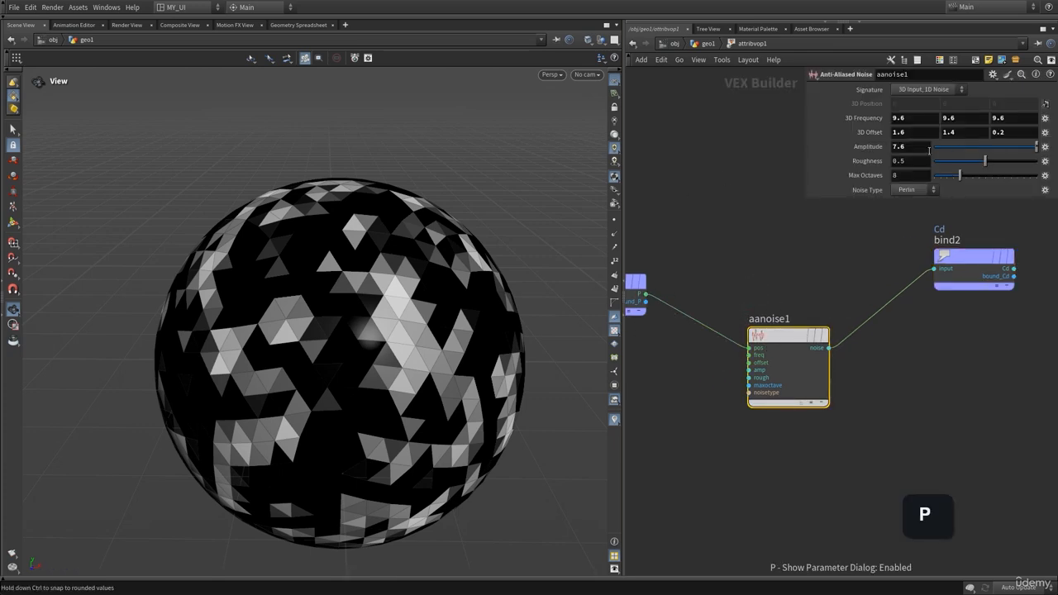
pyautogui.moveTo(875, 119); pyautogui.dragTo(1018, 145, button='middle')
pyautogui.middleClick(913, 146)
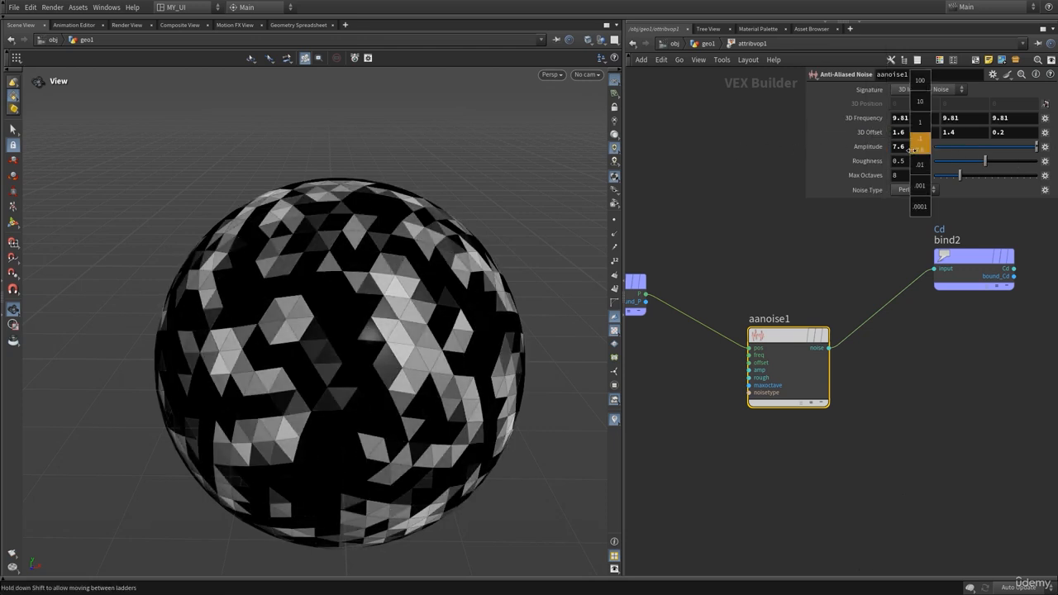
pyautogui.press('p')
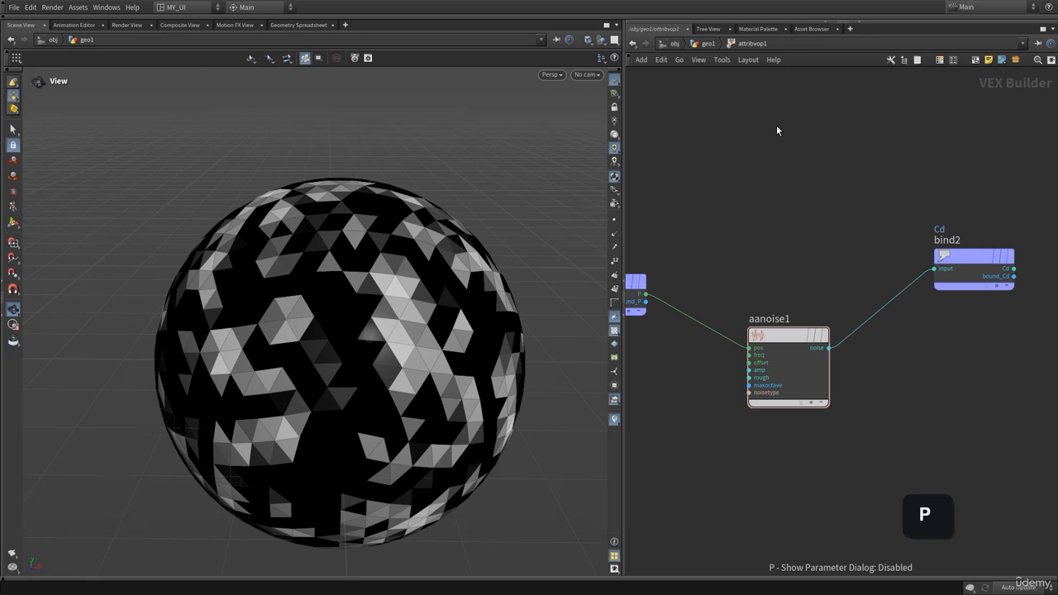
pyautogui.moveTo(361, 354); pyautogui.dragTo(368, 350)
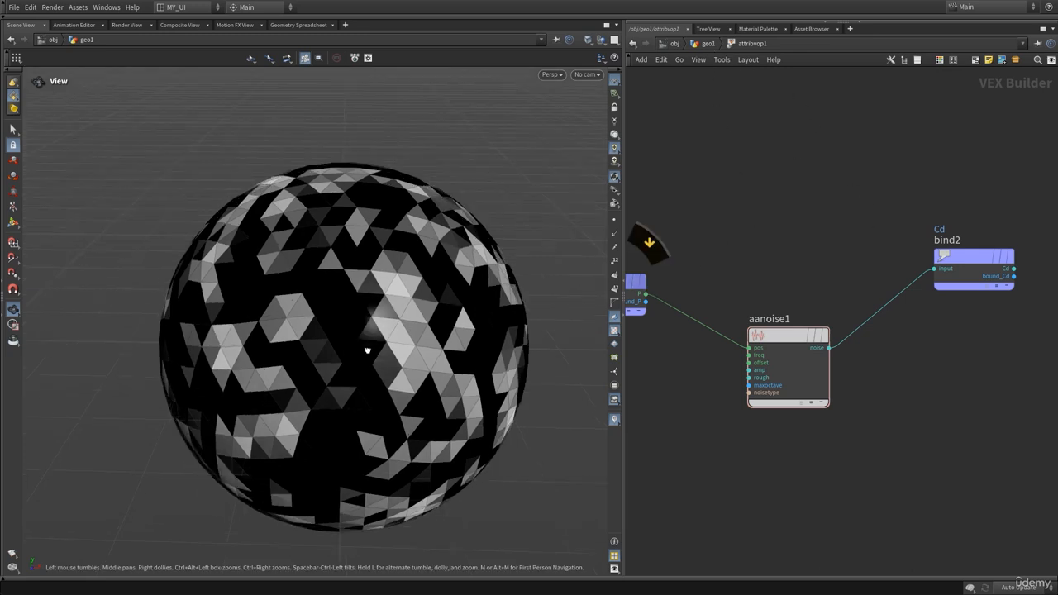
# - Back in geo1, wire attribvop1 into polyextrude1 directly below it and display it, checking its Distance Scale attribute name
pyautogui.click(708, 43)
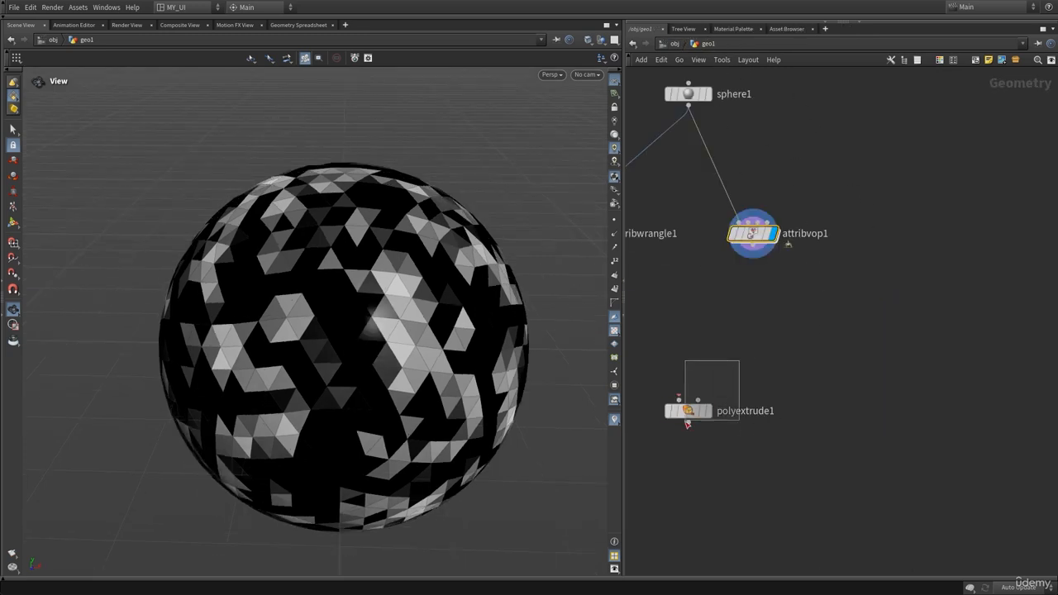
pyautogui.moveTo(686, 424); pyautogui.dragTo(740, 402)
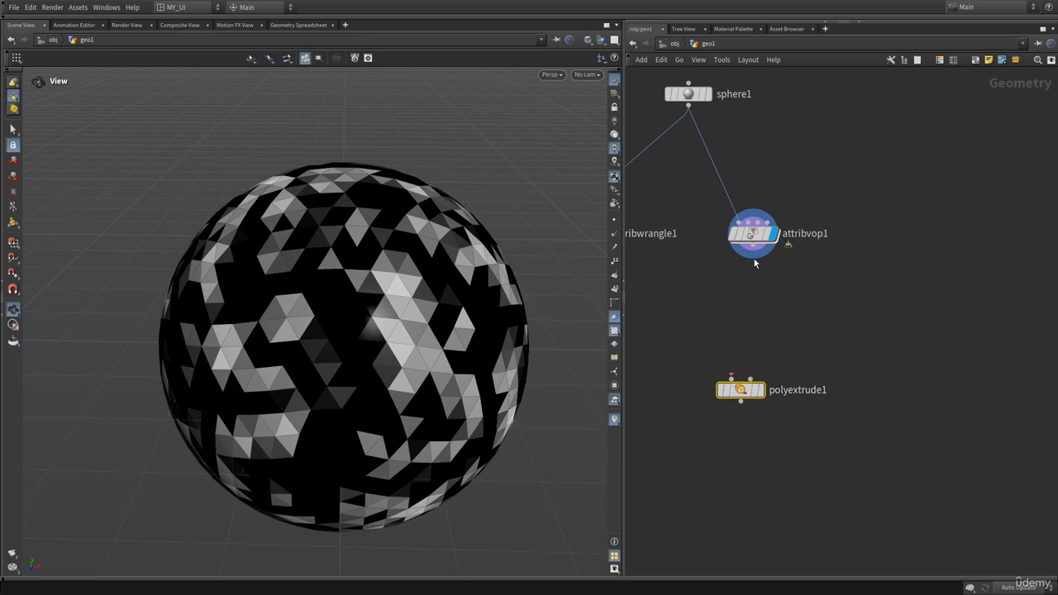
pyautogui.click(753, 259)
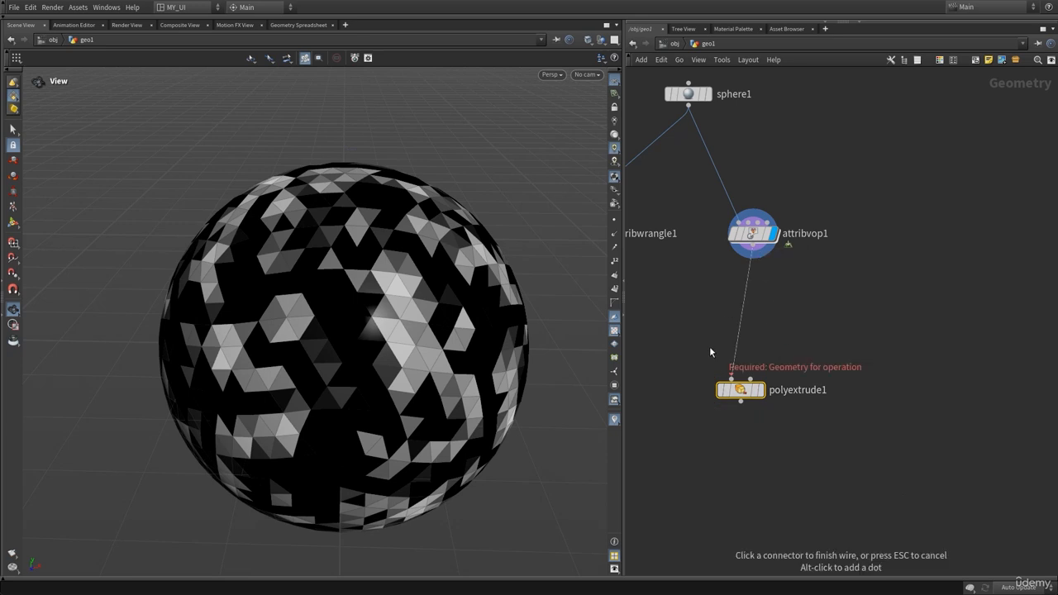
pyautogui.click(731, 380)
pyautogui.moveTo(741, 389); pyautogui.dragTo(752, 322)
pyautogui.press('p')
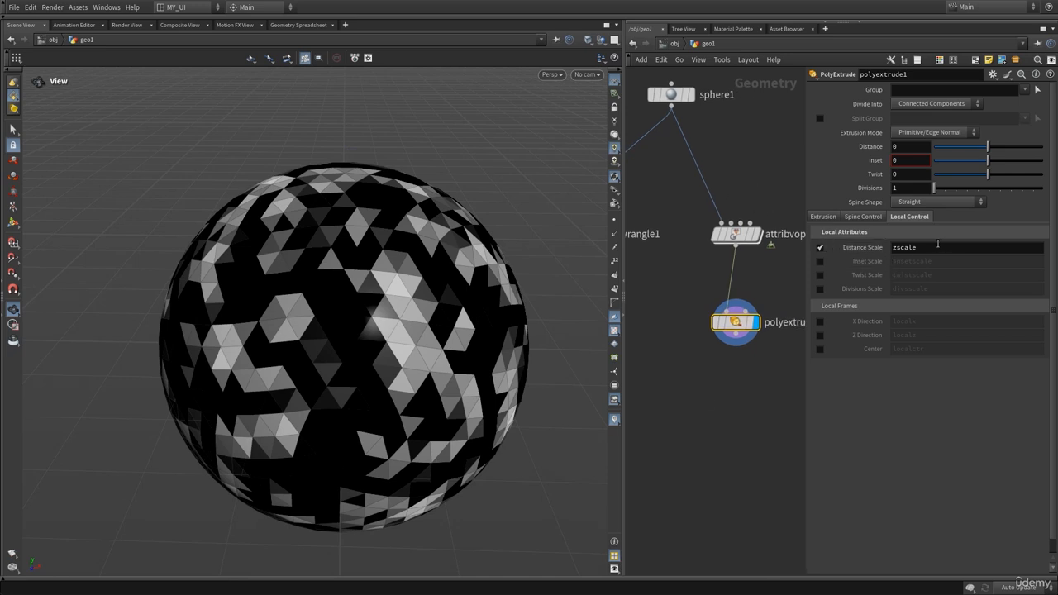
pyautogui.click(936, 247)
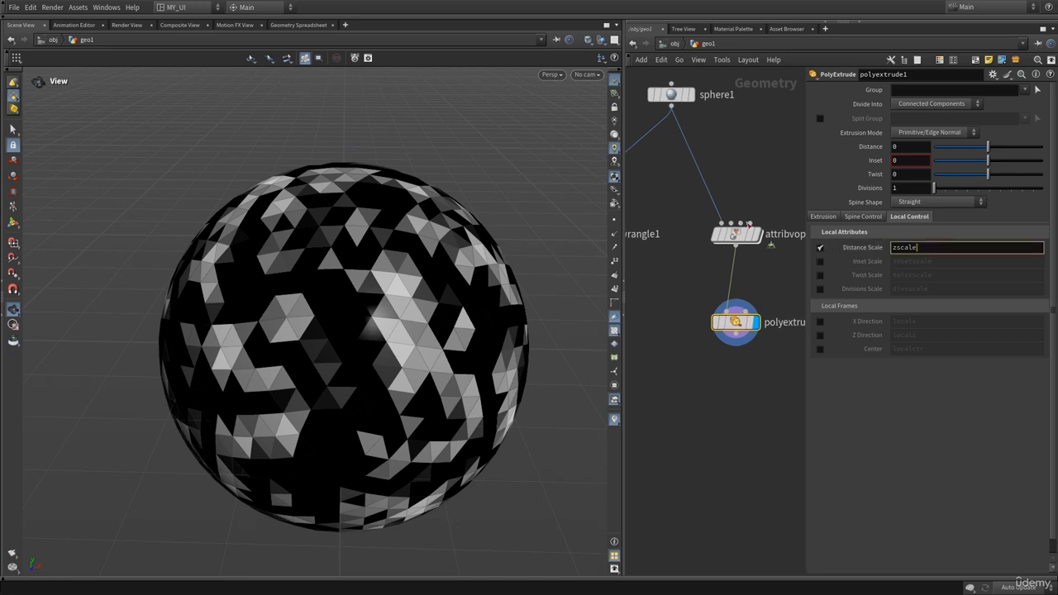
pyautogui.click(769, 195)
pyautogui.press('p')
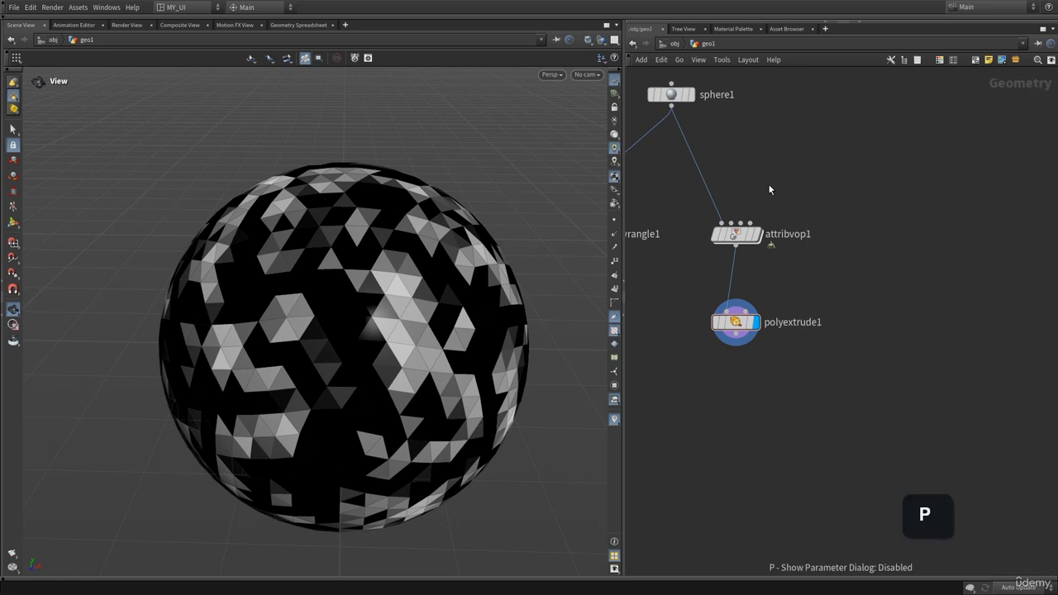
# - Add a Bind Export node inside attribvop1, placed above aanoise1
pyautogui.doubleClick(735, 235)
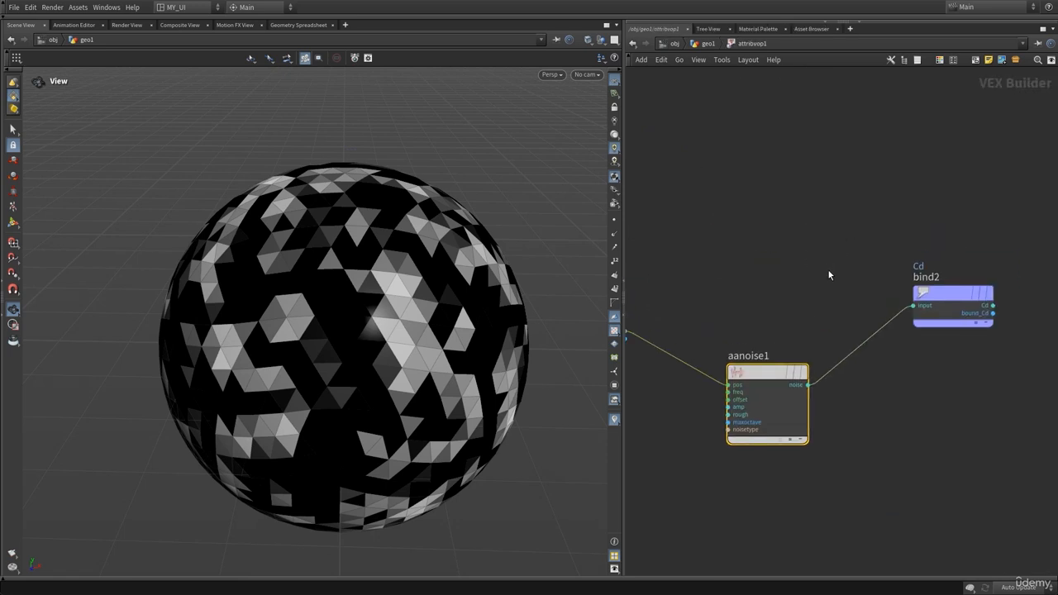
pyautogui.press('Tab')
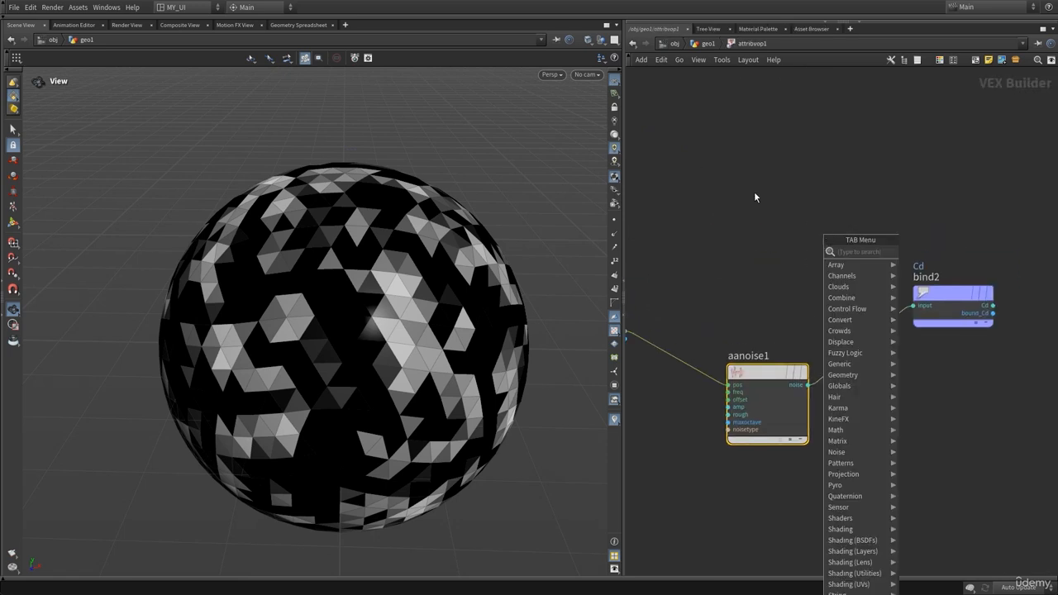
pyautogui.write('binde')
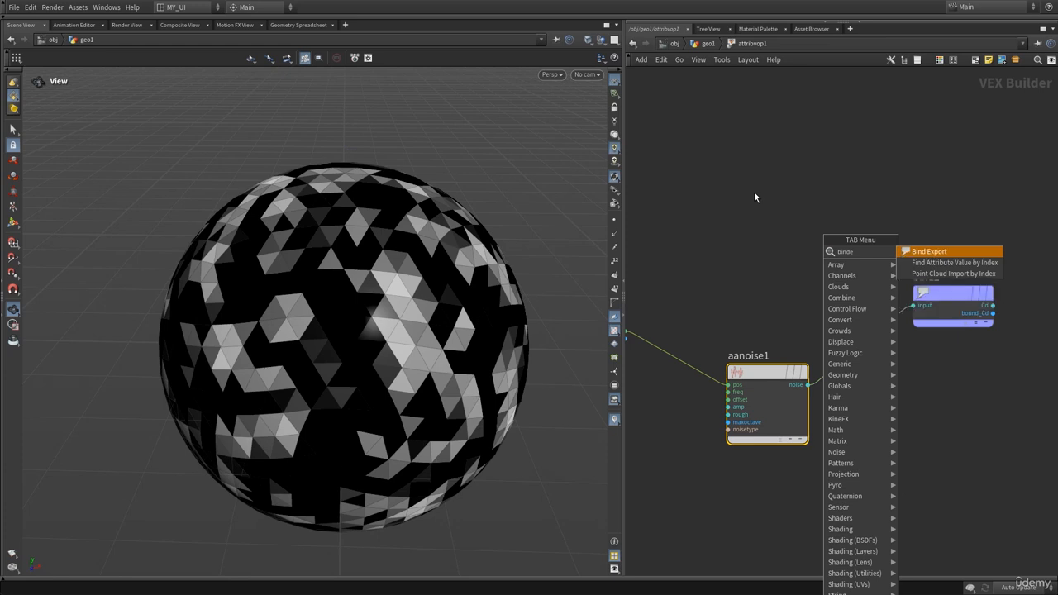
pyautogui.press('Return')
pyautogui.click(747, 191)
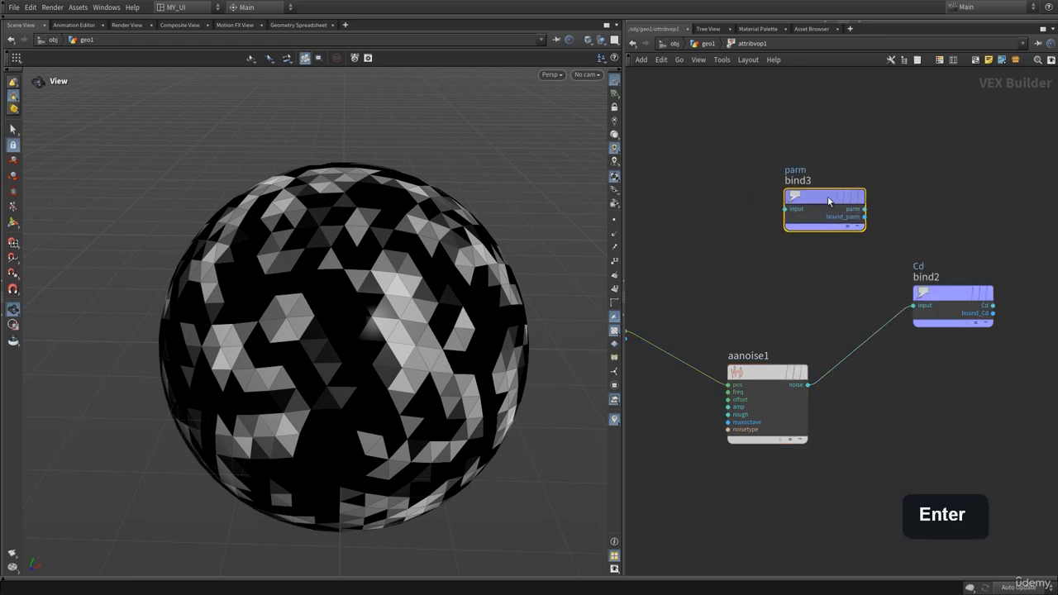
pyautogui.click(753, 249)
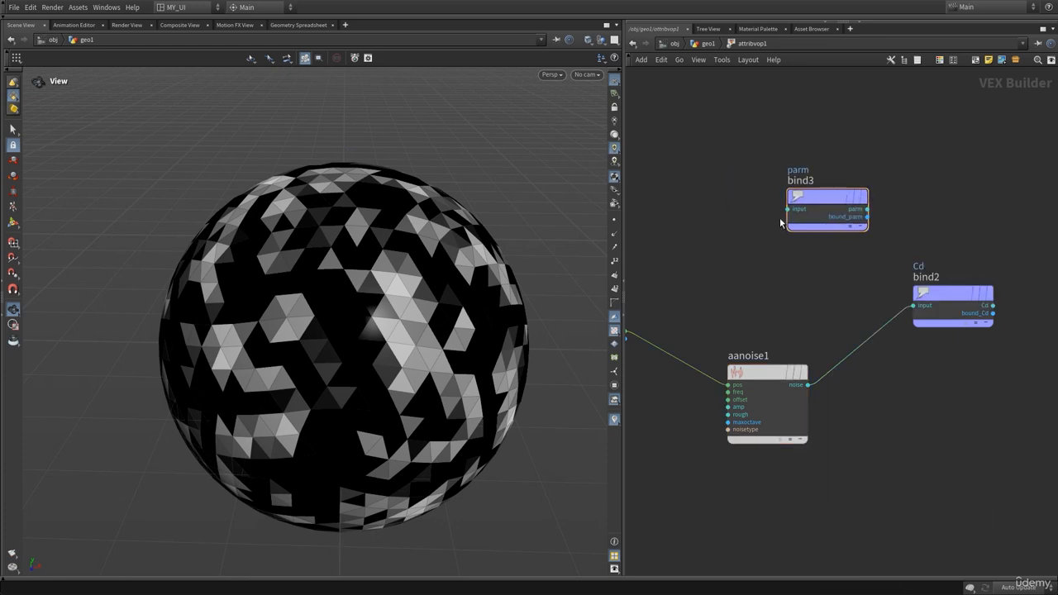
pyautogui.moveTo(780, 223); pyautogui.dragTo(727, 262, button='middle')
# - Name the new bind3 export zscale and move the node closer to bind2
pyautogui.moveTo(774, 232)
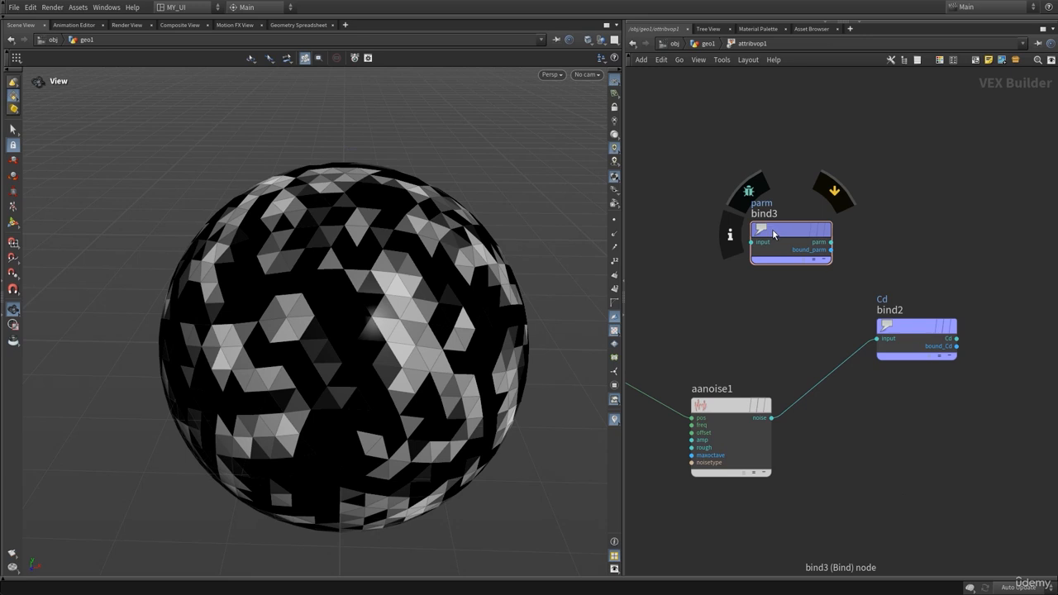
pyautogui.press('p')
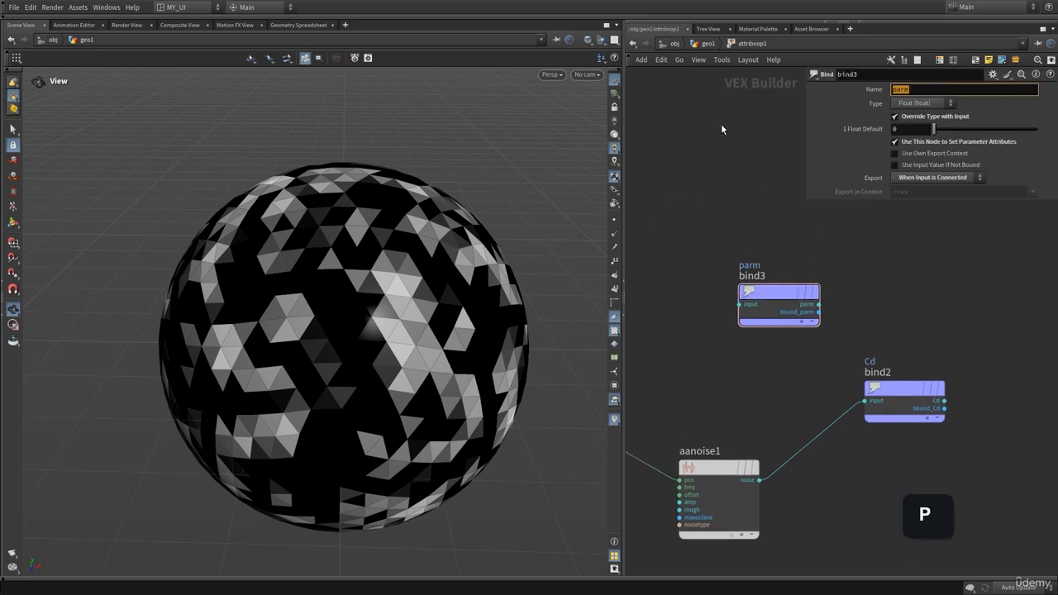
pyautogui.write('zscale')
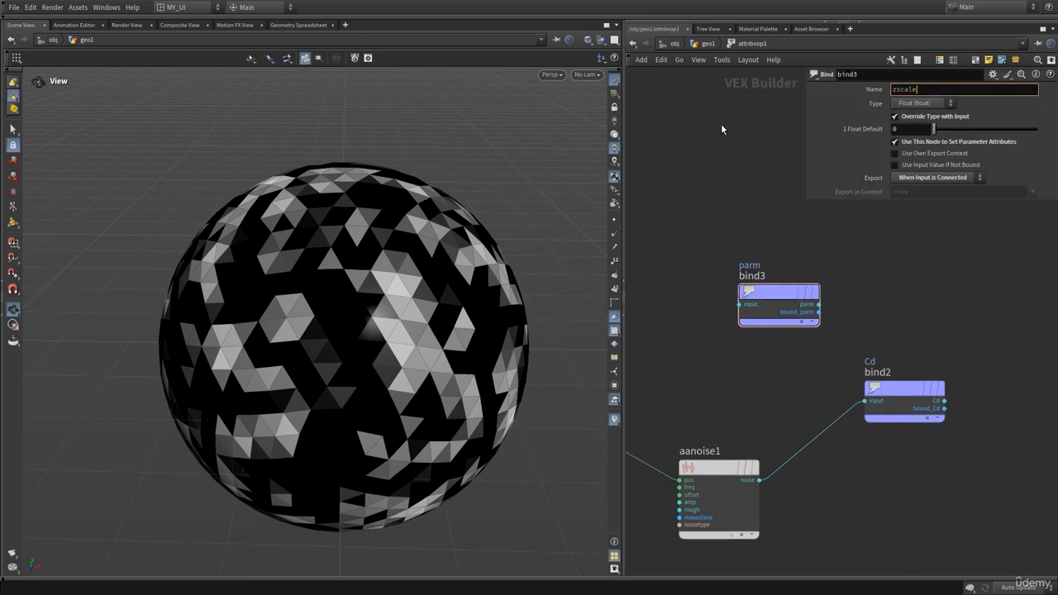
pyautogui.press('Return')
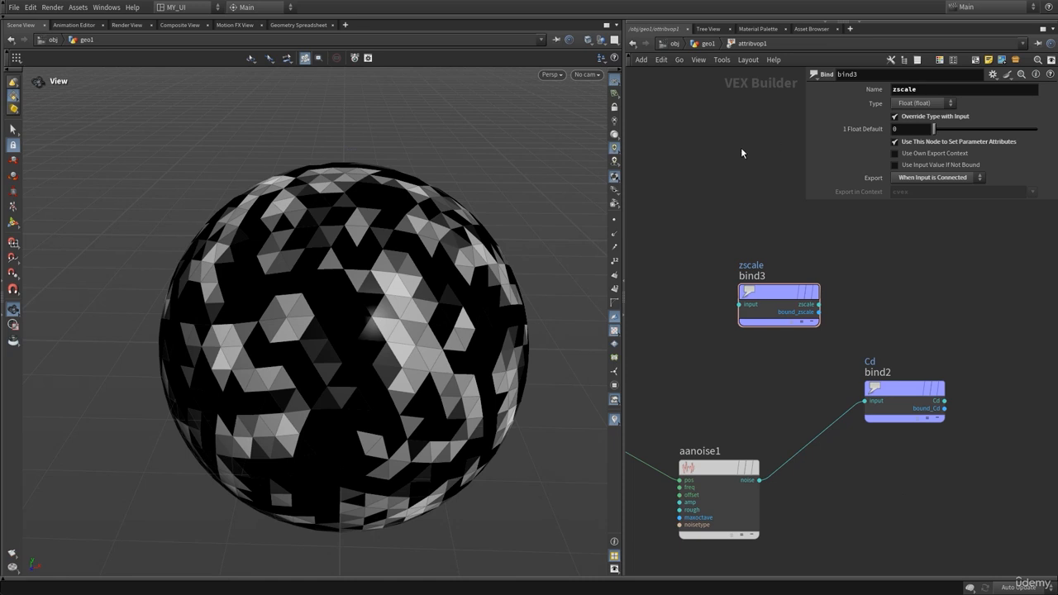
pyautogui.press('p')
pyautogui.moveTo(776, 298); pyautogui.dragTo(827, 265)
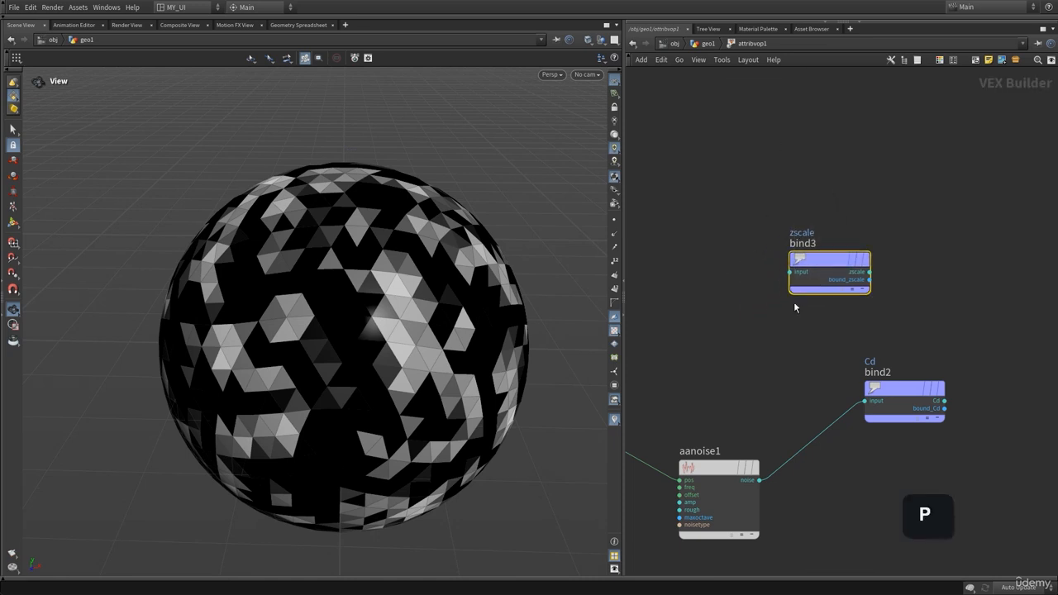
# - Shift the zscale bind node slightly back toward aanoise1 and review its type and export settings
pyautogui.click(756, 291)
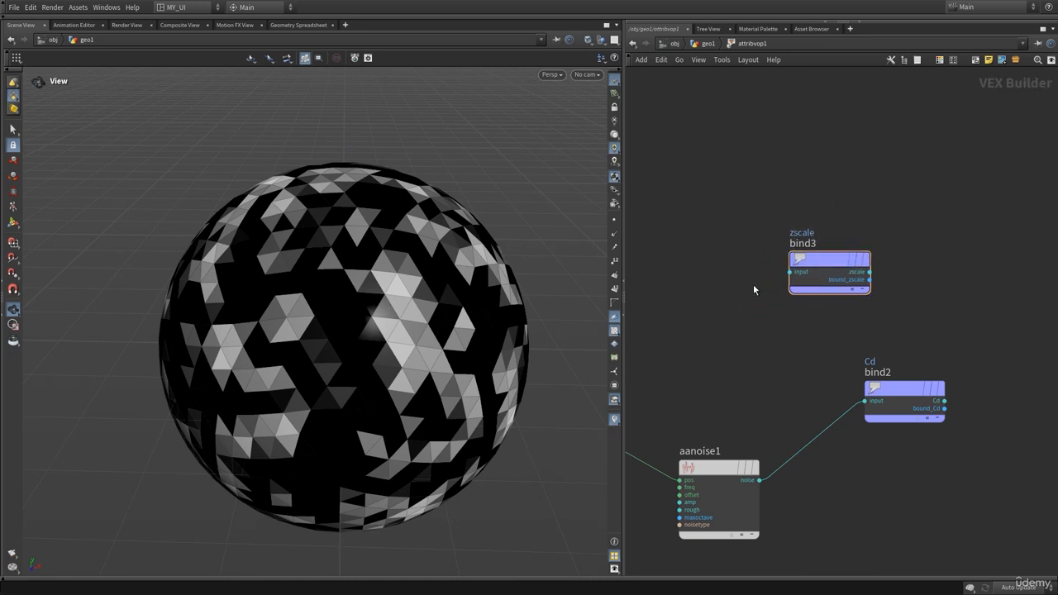
pyautogui.click(790, 272)
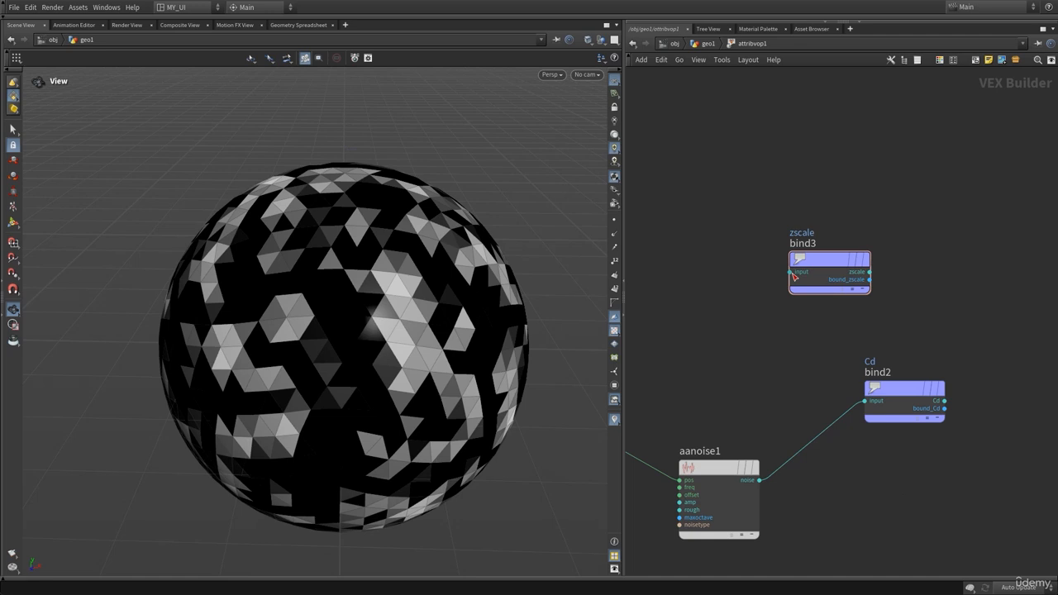
pyautogui.click(765, 313)
pyautogui.moveTo(795, 252); pyautogui.dragTo(773, 255)
pyautogui.press('p')
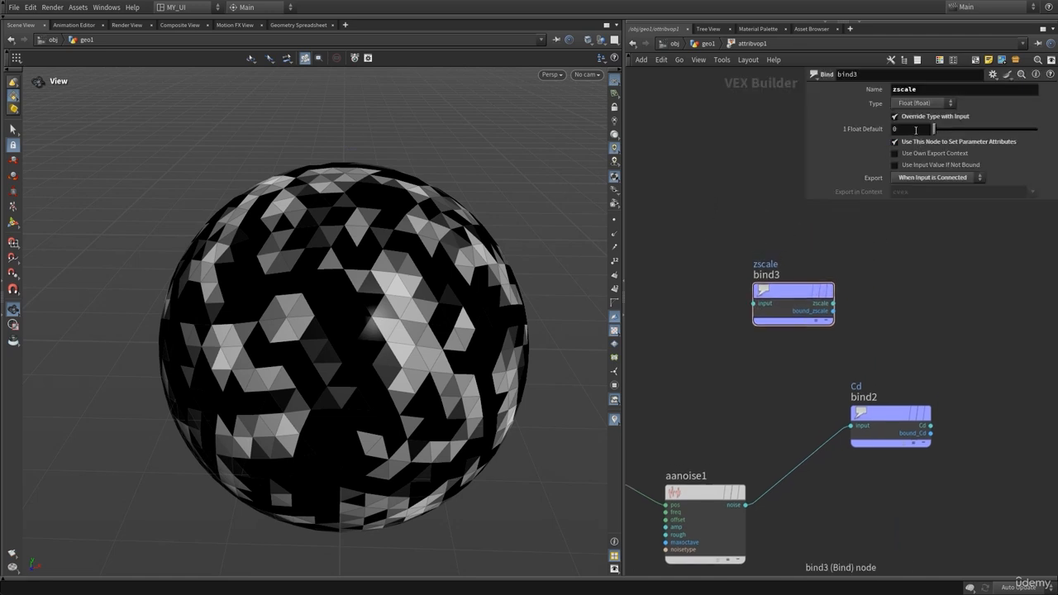
pyautogui.moveTo(944, 136); pyautogui.dragTo(946, 141)
pyautogui.press('p')
pyautogui.moveTo(705, 378); pyautogui.dragTo(723, 248, button='middle')
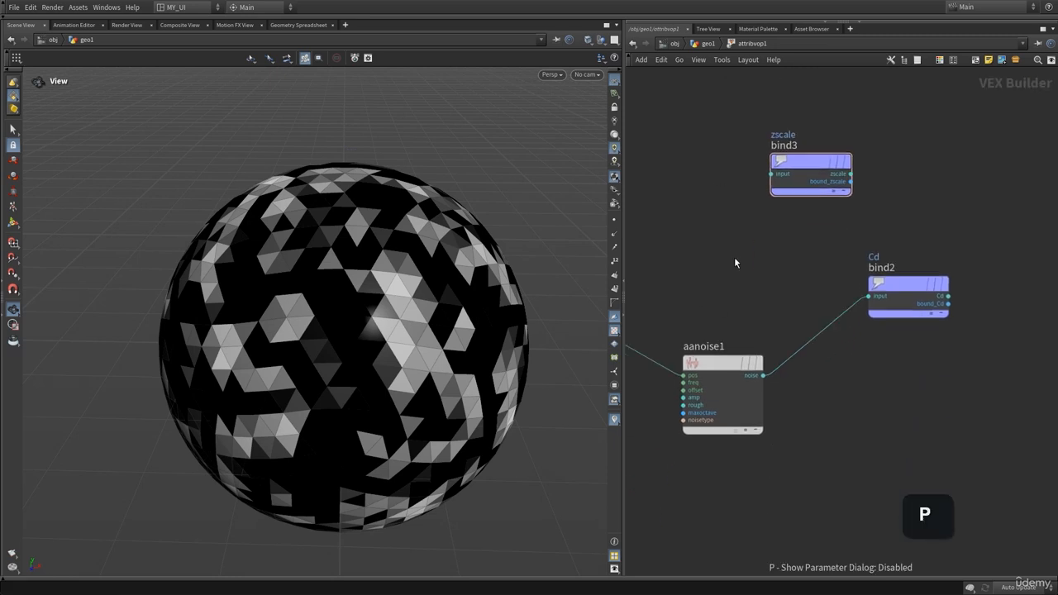
# - Connect the noise output of aanoise1 to the input of the zscale bind node
pyautogui.moveTo(764, 377)
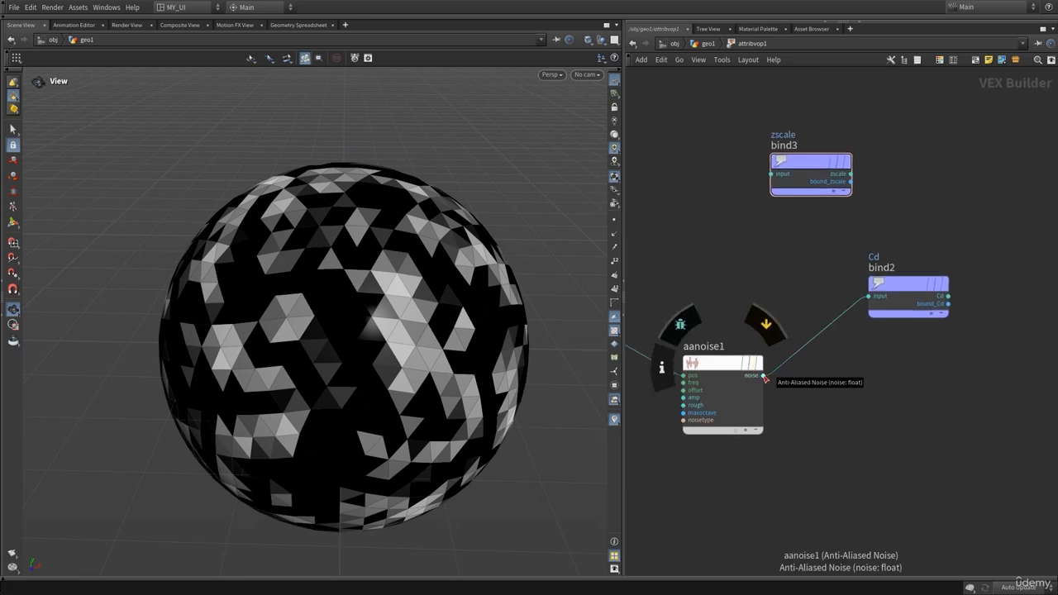
pyautogui.click(763, 377)
pyautogui.click(770, 174)
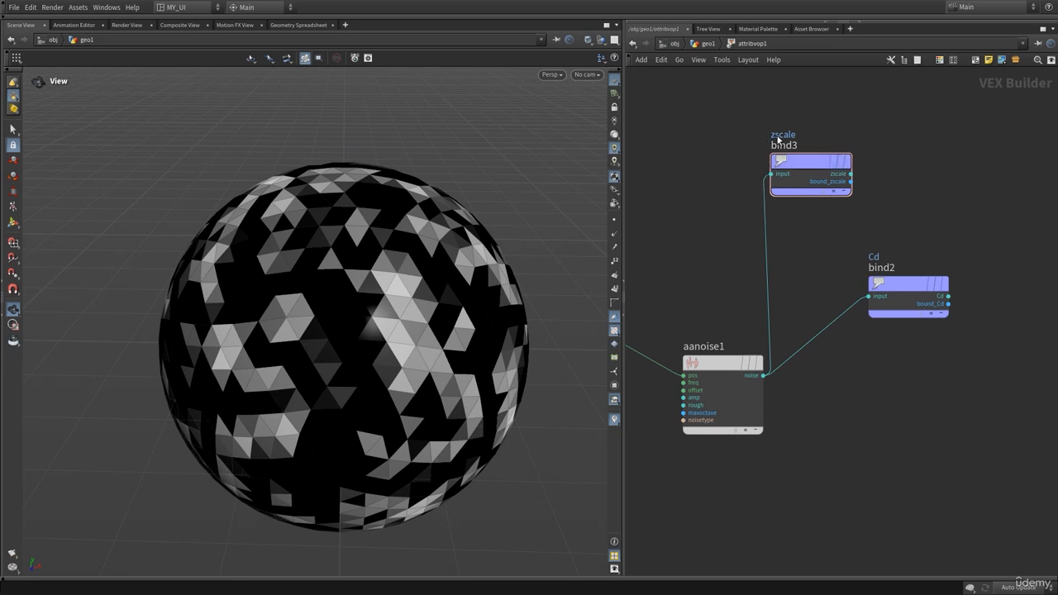
# - Return to geo1 and inspect polyextrude1's node info for its primitive attributes
pyautogui.click(718, 46)
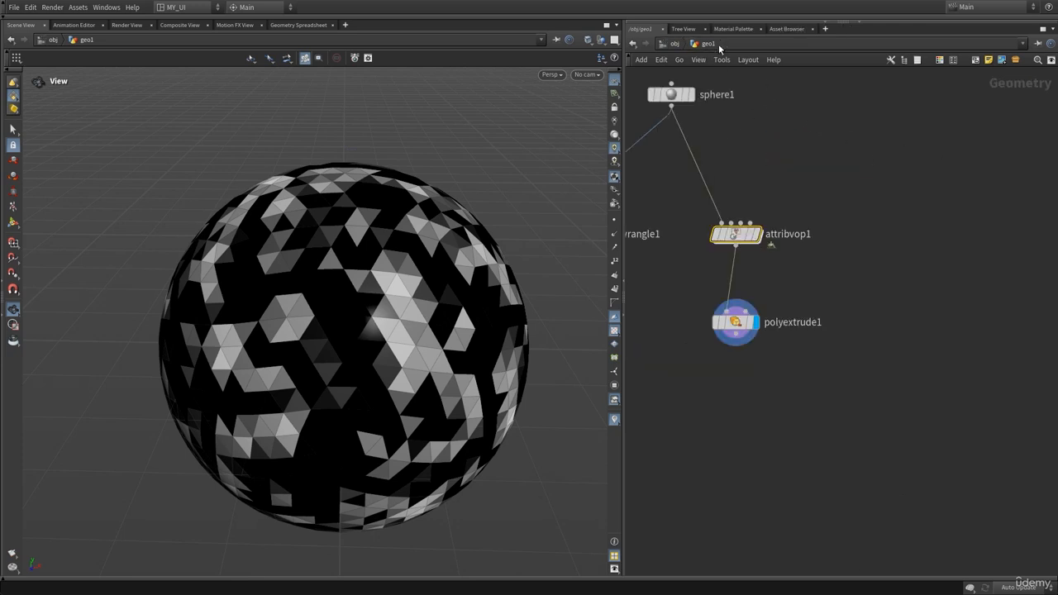
pyautogui.click(742, 326)
pyautogui.middleClick(742, 326)
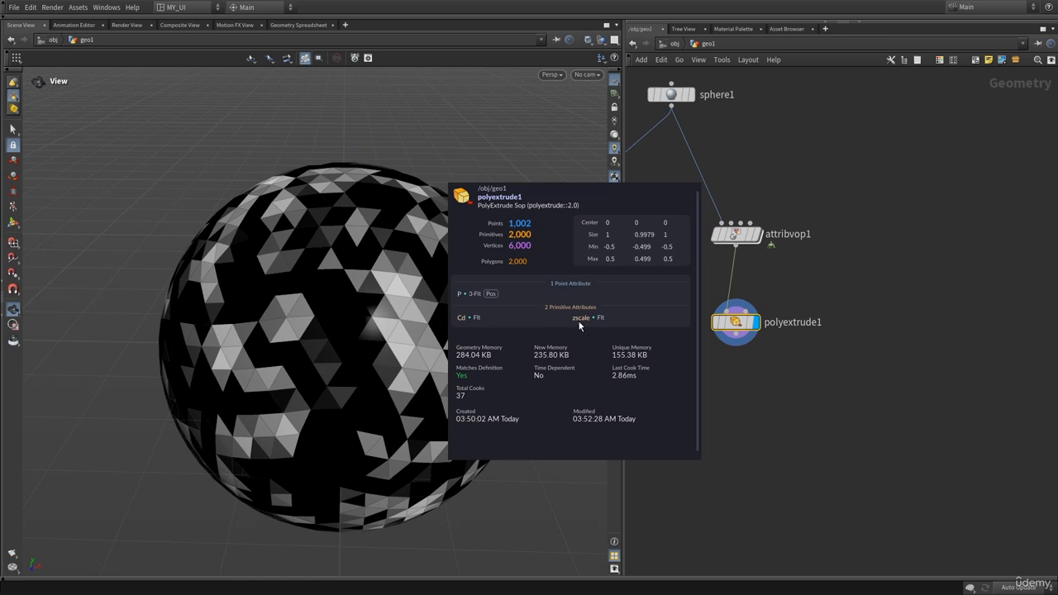
# - Raise polyextrude1's Distance to 0.98 and set Divide Into to Individual Elements
pyautogui.moveTo(737, 329)
pyautogui.press('p')
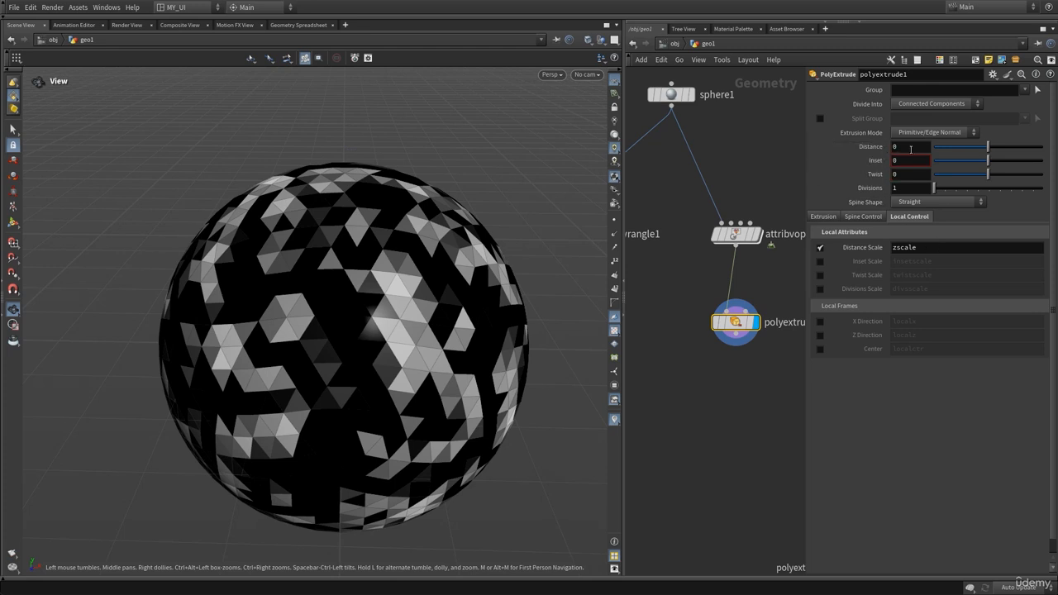
pyautogui.click(910, 148)
pyautogui.click(928, 246)
pyautogui.click(917, 152)
pyautogui.moveTo(995, 152); pyautogui.dragTo(1040, 151)
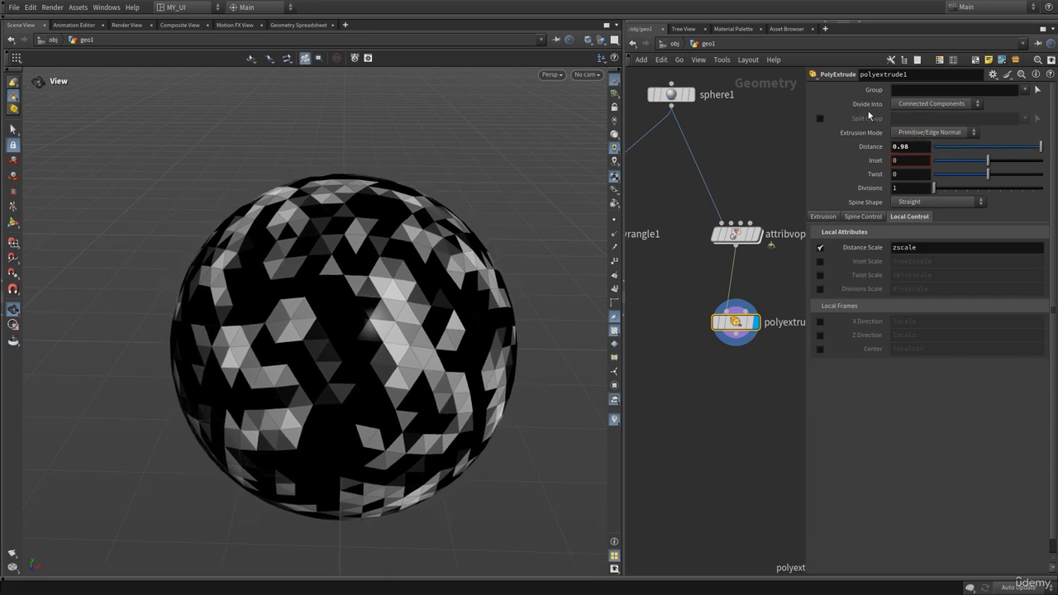
pyautogui.moveTo(330, 297); pyautogui.dragTo(350, 285)
pyautogui.click(934, 104)
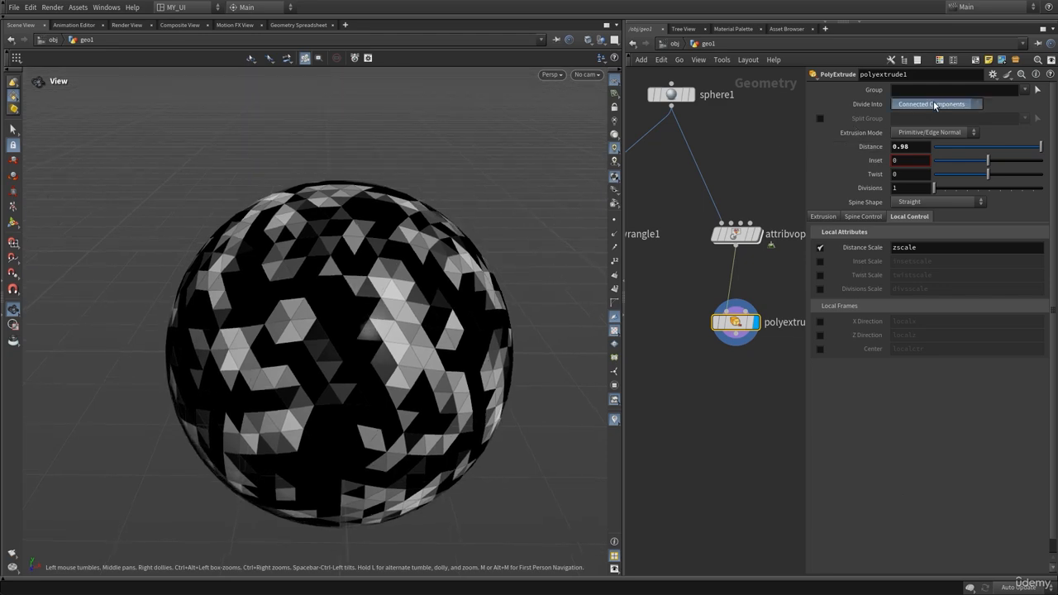
pyautogui.click(942, 108)
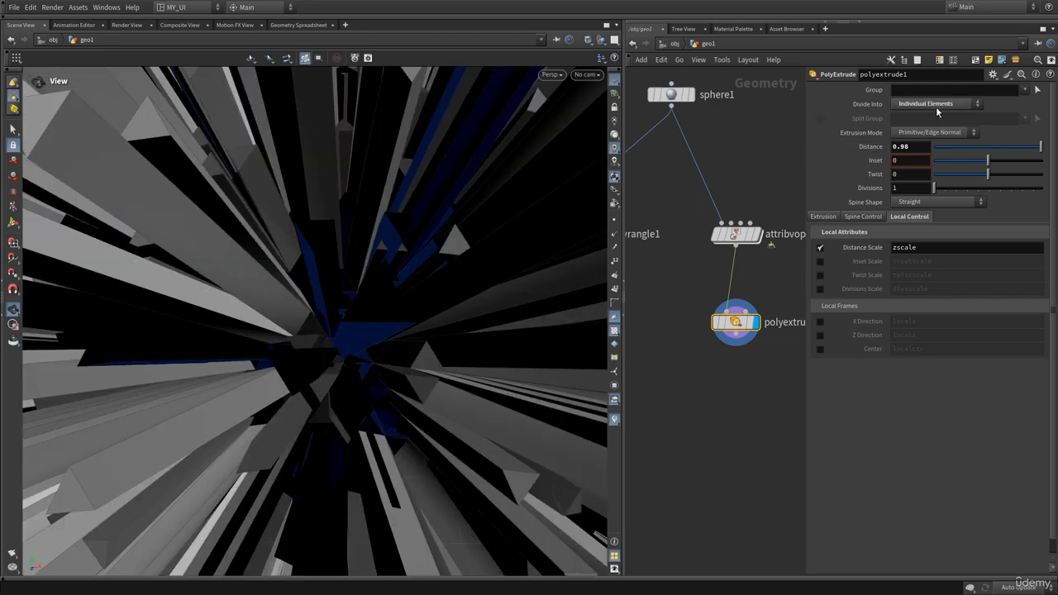
pyautogui.moveTo(435, 298)
pyautogui.mouseDown()
pyautogui.moveTo(357, 286)
pyautogui.moveTo(347, 274)
pyautogui.moveTo(370, 275)
pyautogui.moveTo(421, 317)
pyautogui.moveTo(429, 304)
pyautogui.mouseUp()
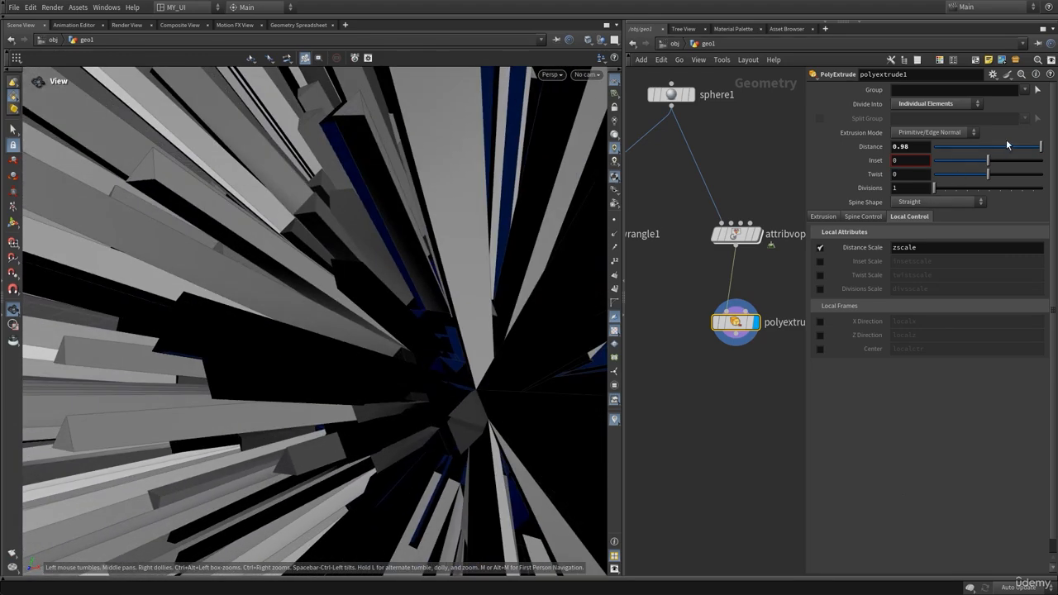
# - Lower polyextrude1's Distance to 0.11, frame the whole extruded sphere and hide the parameters
pyautogui.moveTo(1040, 147); pyautogui.dragTo(994, 157)
pyautogui.moveTo(483, 318); pyautogui.dragTo(222, 339, button='right')
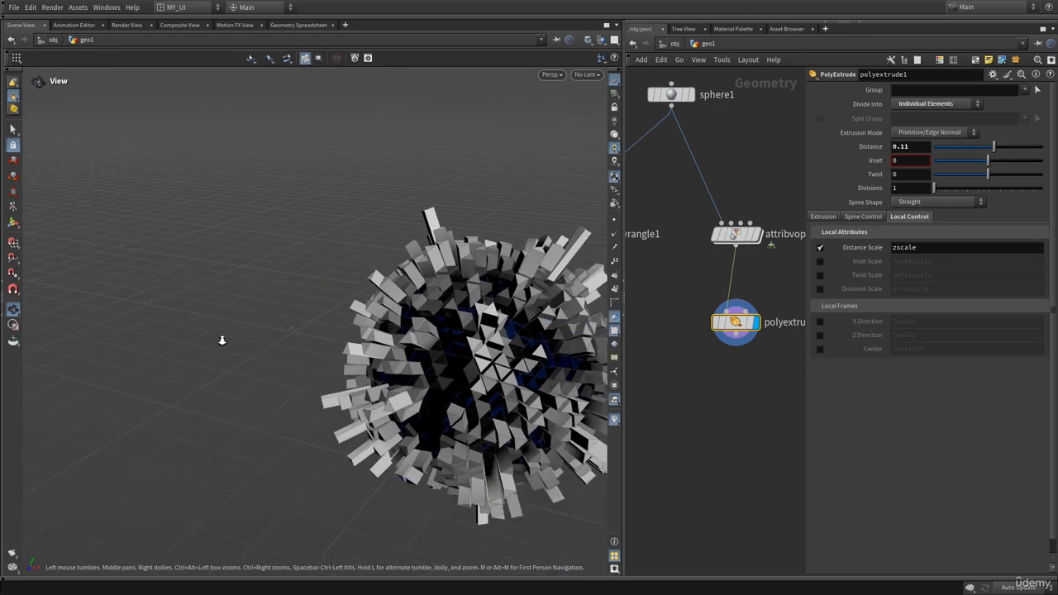
pyautogui.moveTo(222, 340); pyautogui.dragTo(305, 256)
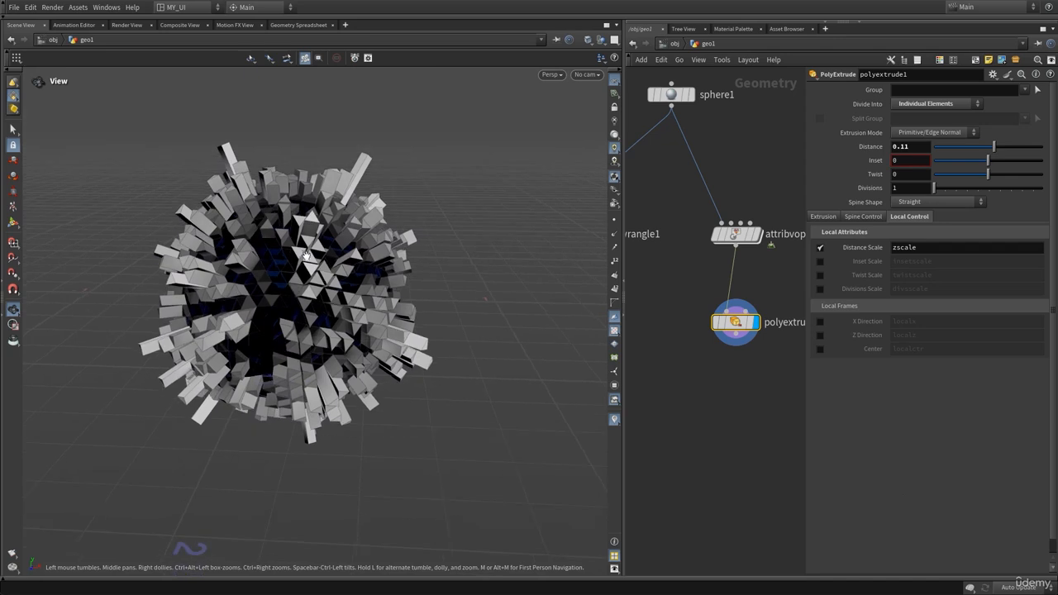
pyautogui.press('p')
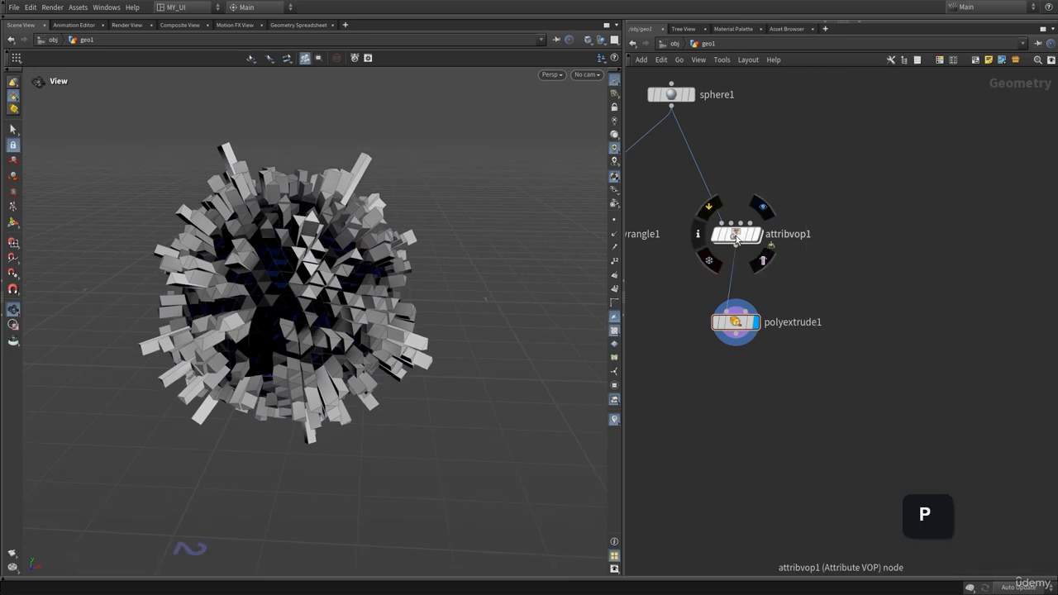
# - Inside attribvop1, set aanoise1's Amplitude to 7.7 and its 3D Frequency to 2.61 on all axes
pyautogui.doubleClick(736, 235)
pyautogui.moveTo(687, 308); pyautogui.dragTo(794, 249, button='middle')
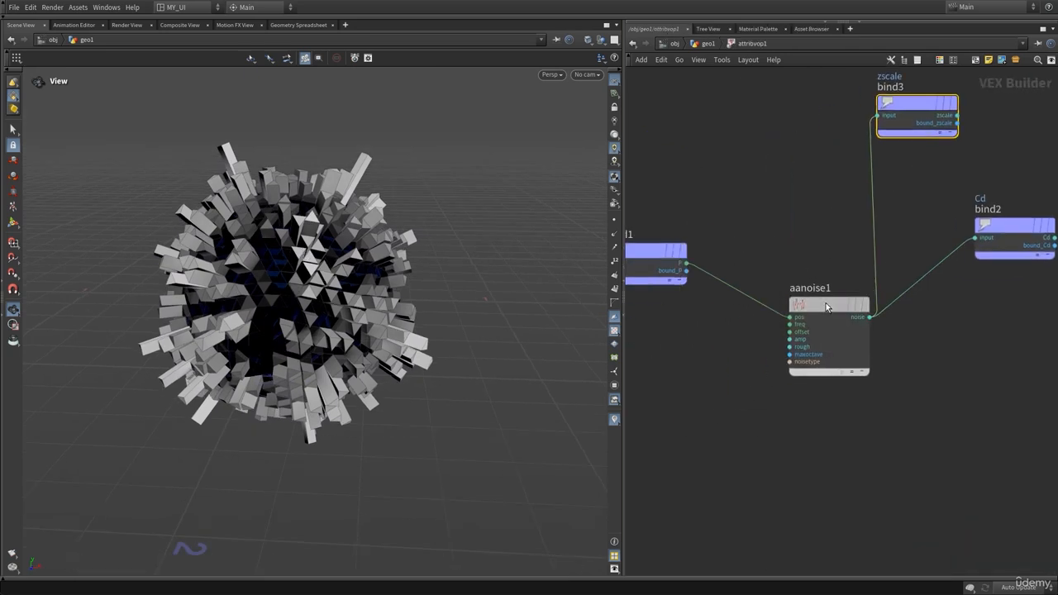
pyautogui.click(826, 302)
pyautogui.press('p')
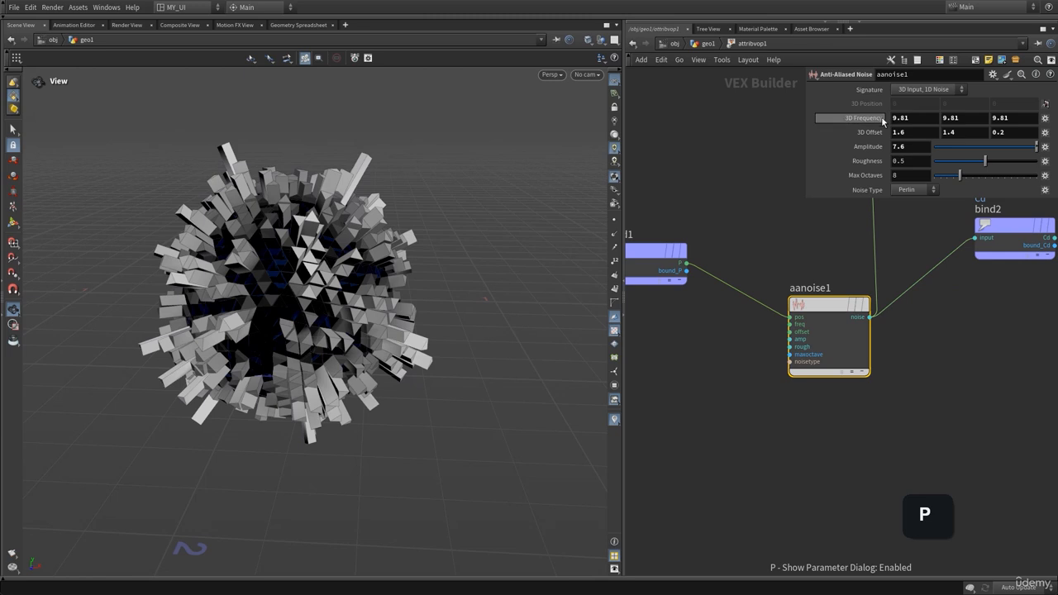
pyautogui.moveTo(921, 148); pyautogui.dragTo(868, 148, button='middle')
pyautogui.moveTo(737, 147); pyautogui.dragTo(802, 151, button='middle')
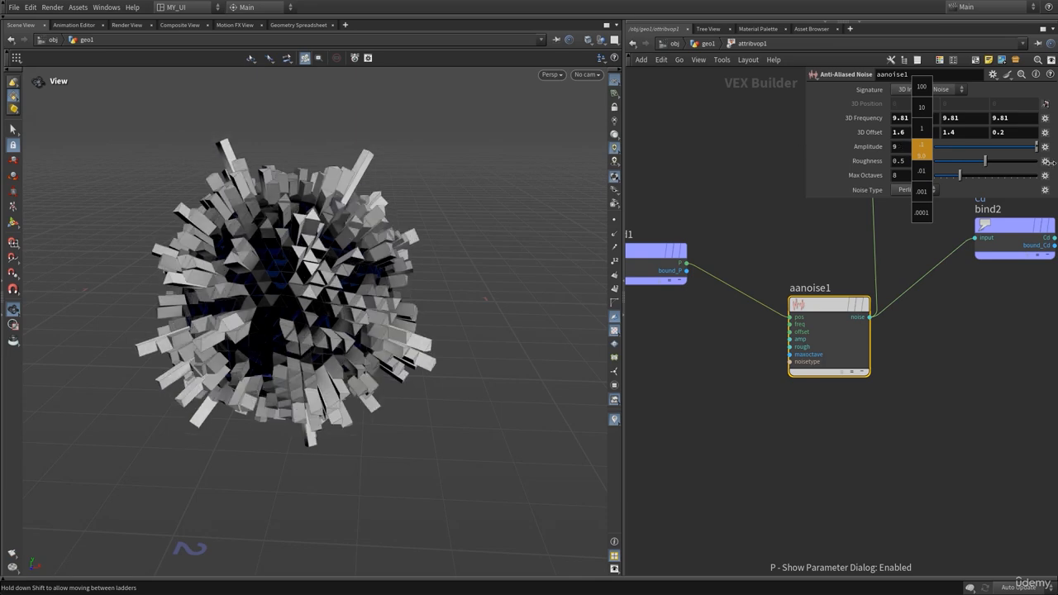
pyautogui.moveTo(1051, 162); pyautogui.dragTo(705, 146, button='middle')
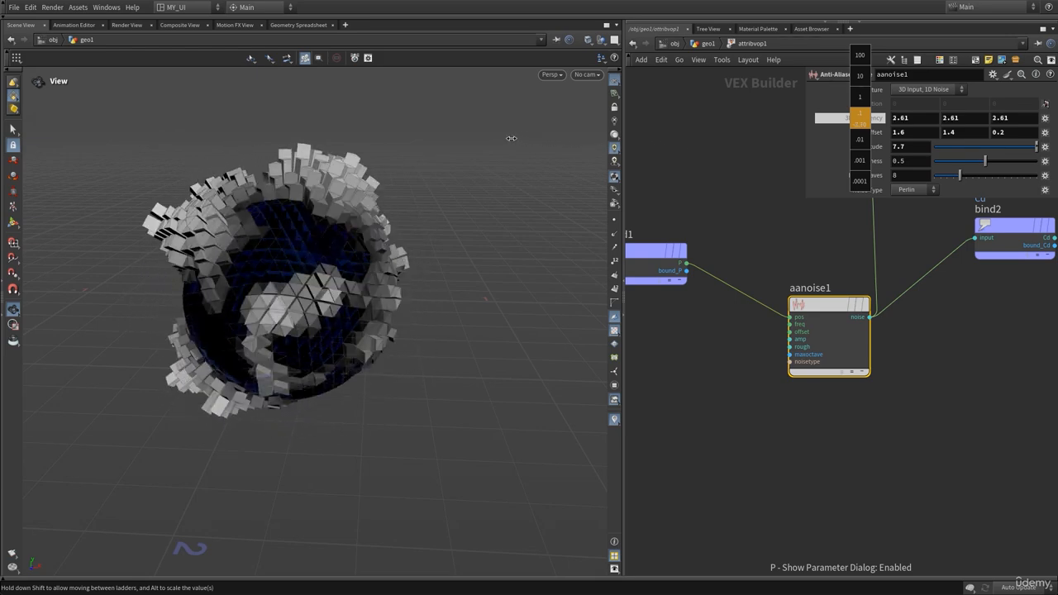
# - Raise aanoise1's 3D Frequency to 13.91 on all axes and hide its parameters
pyautogui.moveTo(276, 255); pyautogui.dragTo(135, 271)
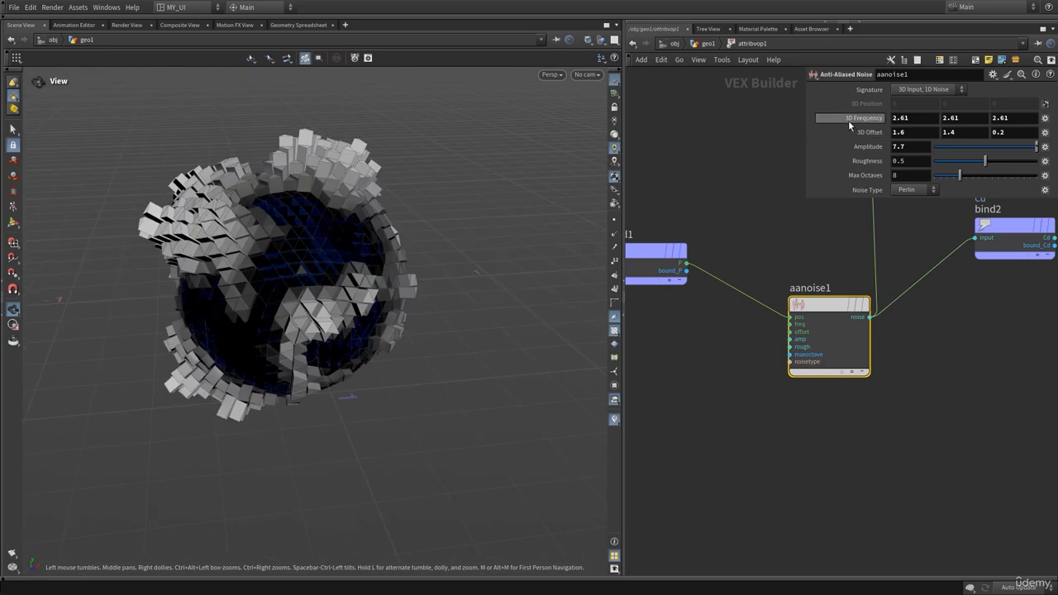
pyautogui.moveTo(849, 118); pyautogui.dragTo(1051, 122, button='middle')
pyautogui.moveTo(722, 167); pyautogui.dragTo(718, 187, button='middle')
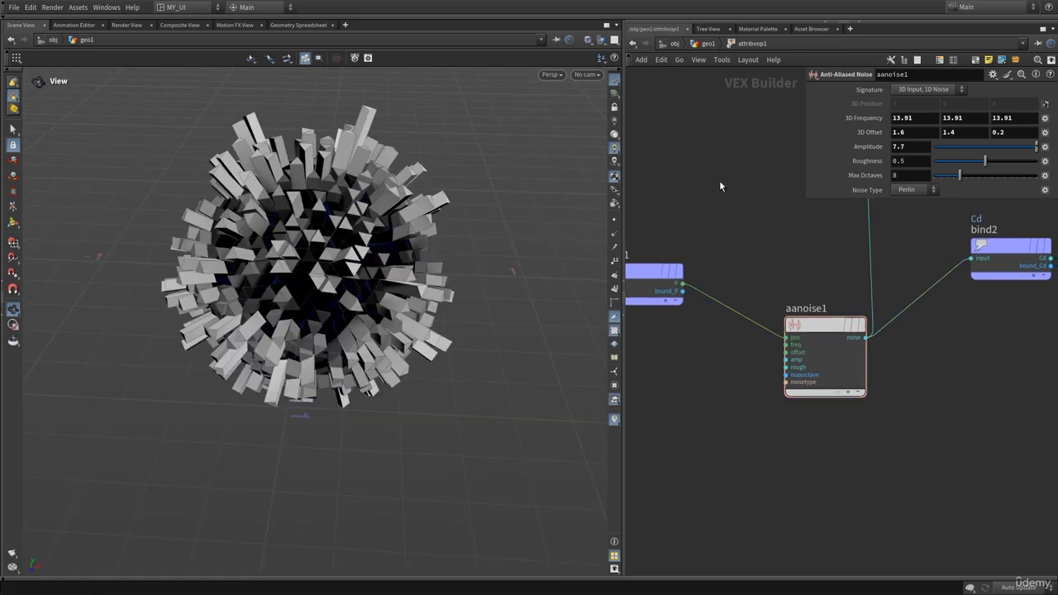
pyautogui.press('p')
pyautogui.moveTo(727, 225); pyautogui.dragTo(759, 194, button='middle')
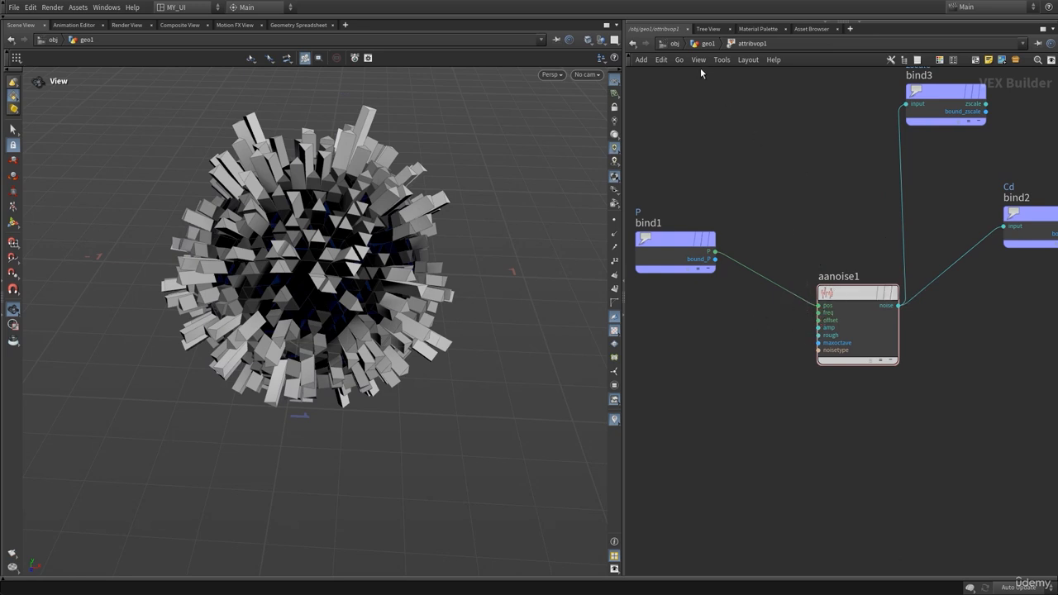
# - Go back up to geo1 and review attribvop1's own parameters, including its Run Over setting
pyautogui.click(702, 45)
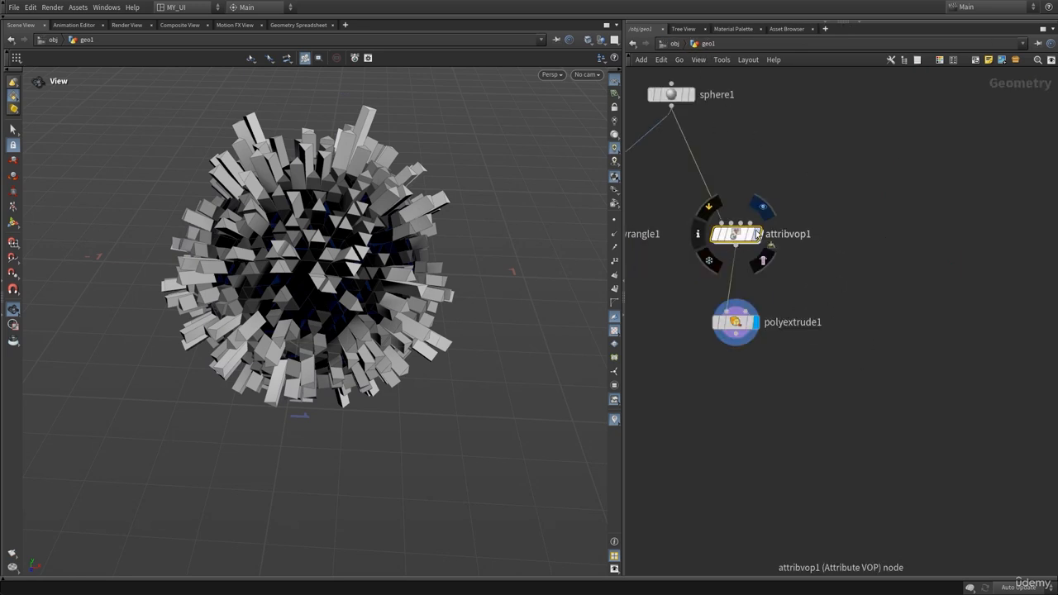
pyautogui.press('p')
pyautogui.moveTo(794, 184); pyautogui.dragTo(786, 250, button='middle')
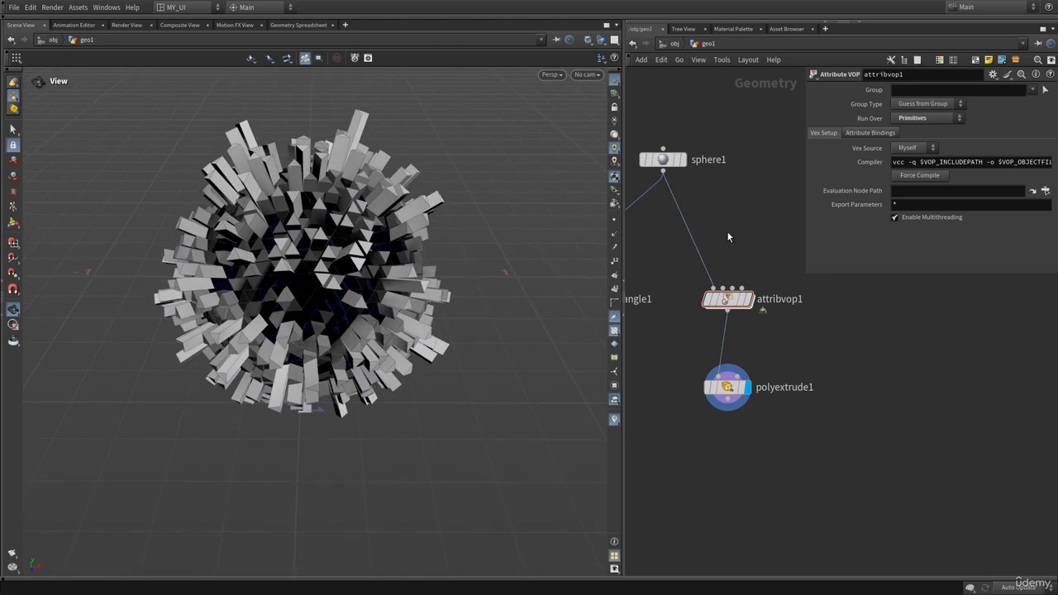
pyautogui.press('p')
pyautogui.moveTo(746, 310); pyautogui.dragTo(826, 307, button='middle')
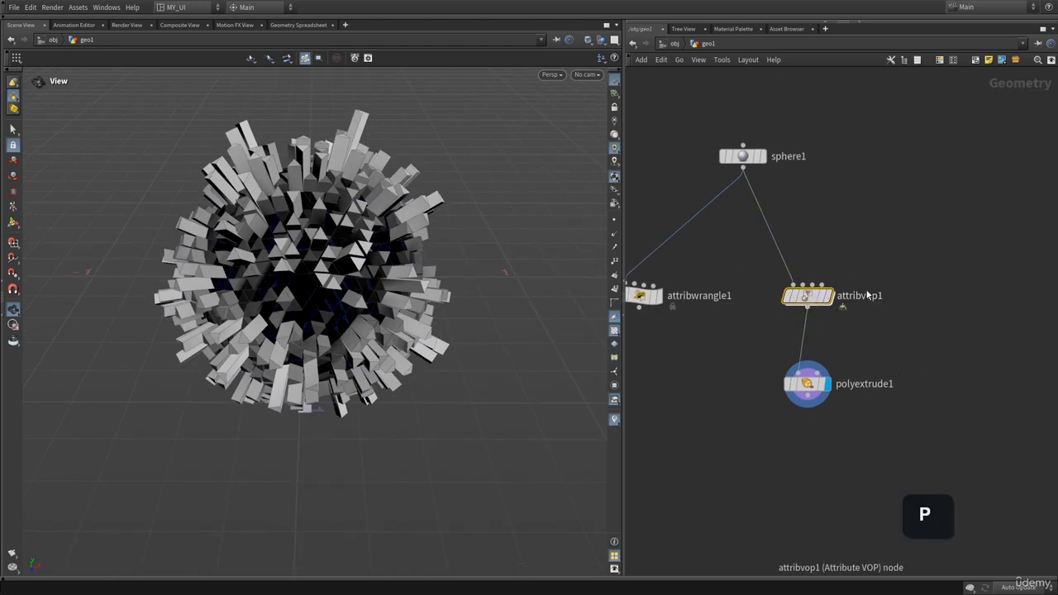
# - Re-enter attribvop1, move aanoise1 a little toward bind1 and review its frequency, offset and amplitude parameters
pyautogui.doubleClick(805, 297)
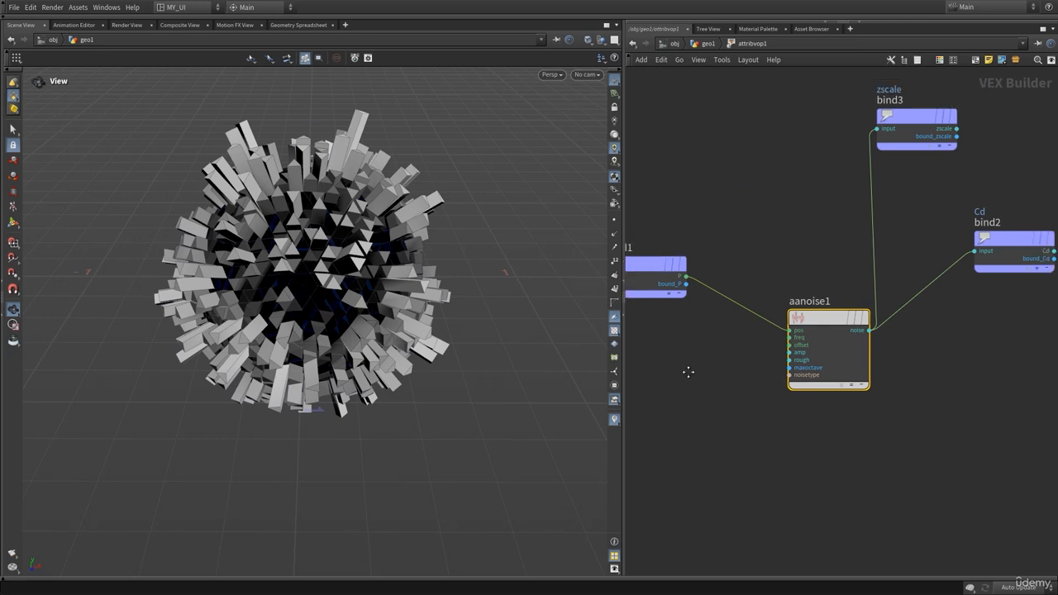
pyautogui.moveTo(781, 333); pyautogui.dragTo(759, 295)
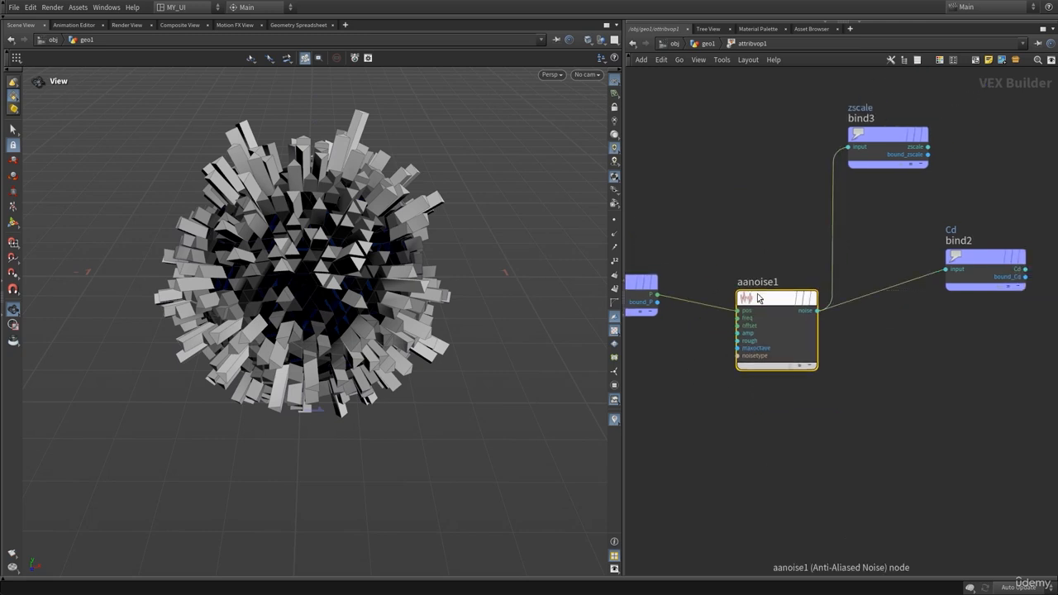
pyautogui.press('p')
pyautogui.moveTo(687, 238); pyautogui.dragTo(678, 314, button='middle')
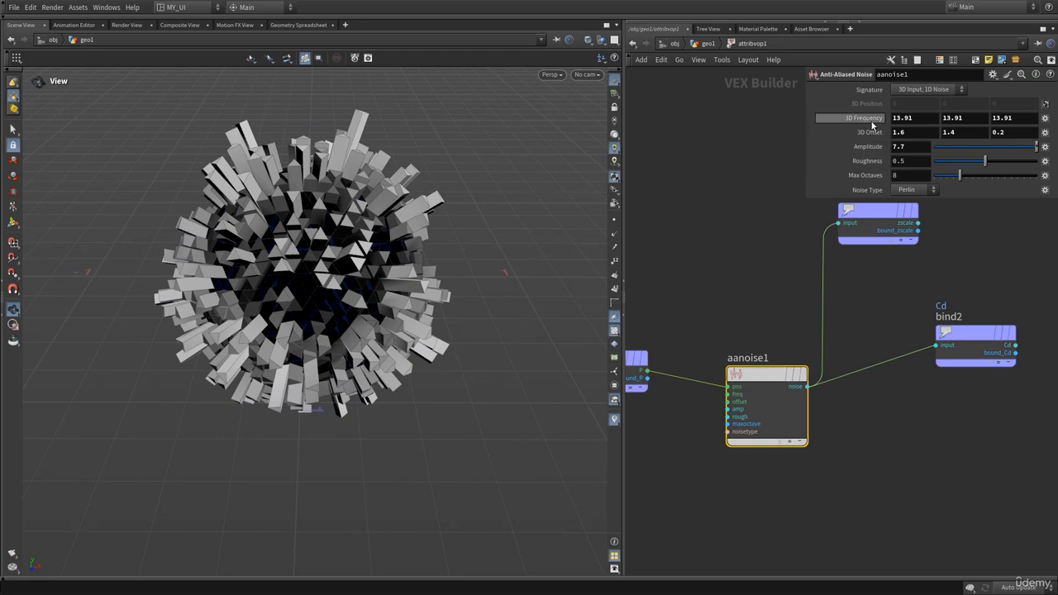
pyautogui.click(728, 185)
pyautogui.press('p')
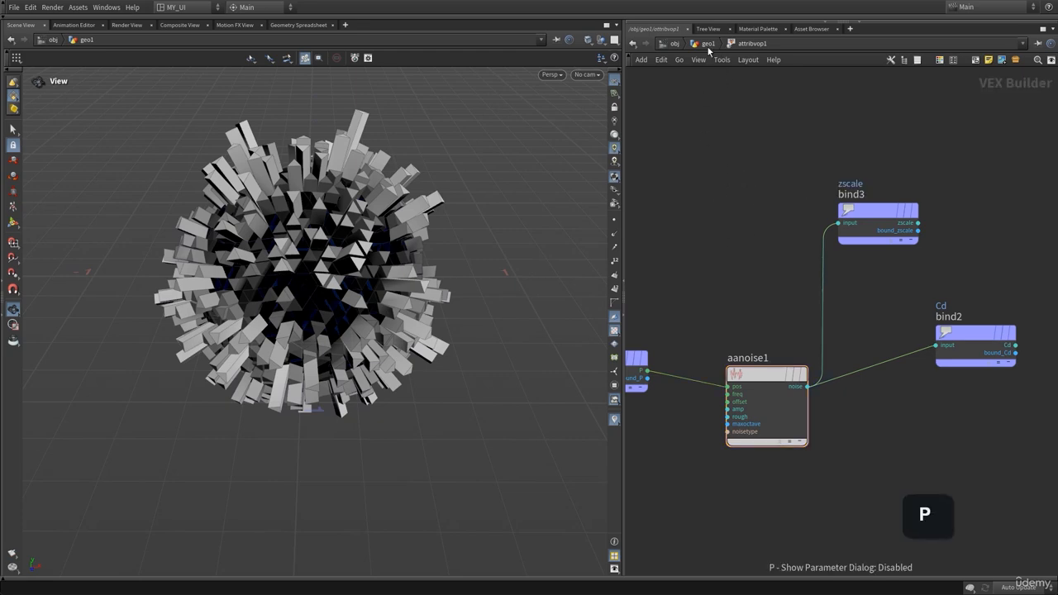
# - Return to geo1 and check which parameters attribvop1 exposes at the geometry level
pyautogui.click(707, 44)
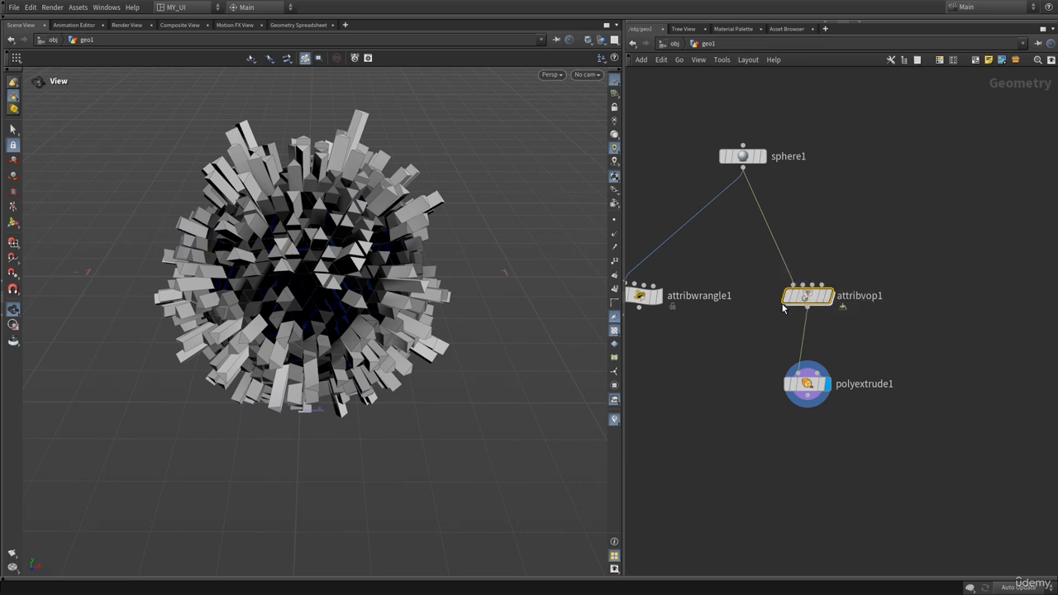
pyautogui.press('p')
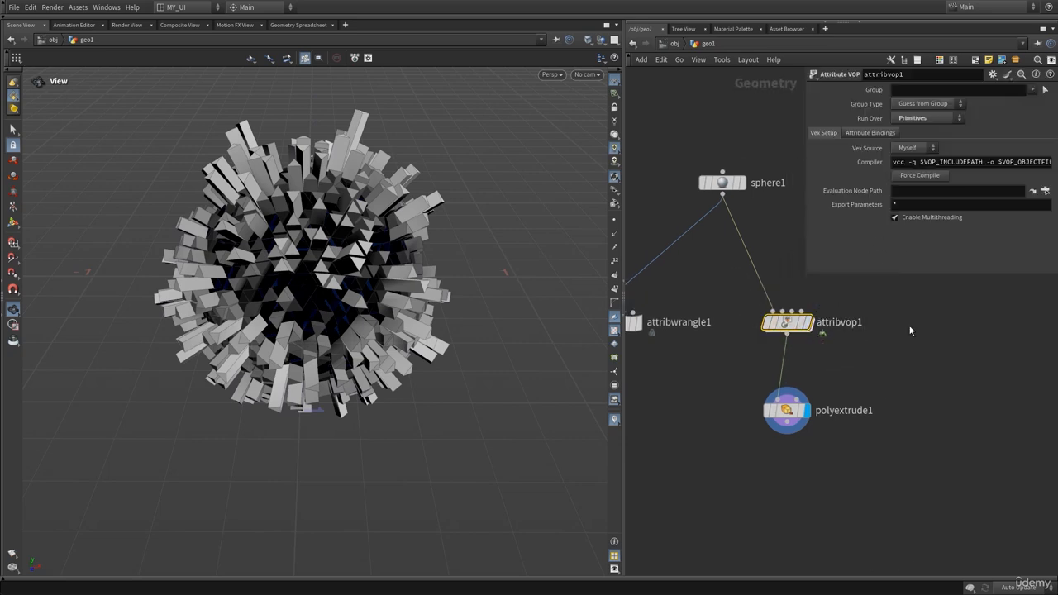
# - Go inside attribvop1 again and move aanoise1 lower, below the level of bind1
pyautogui.doubleClick(790, 326)
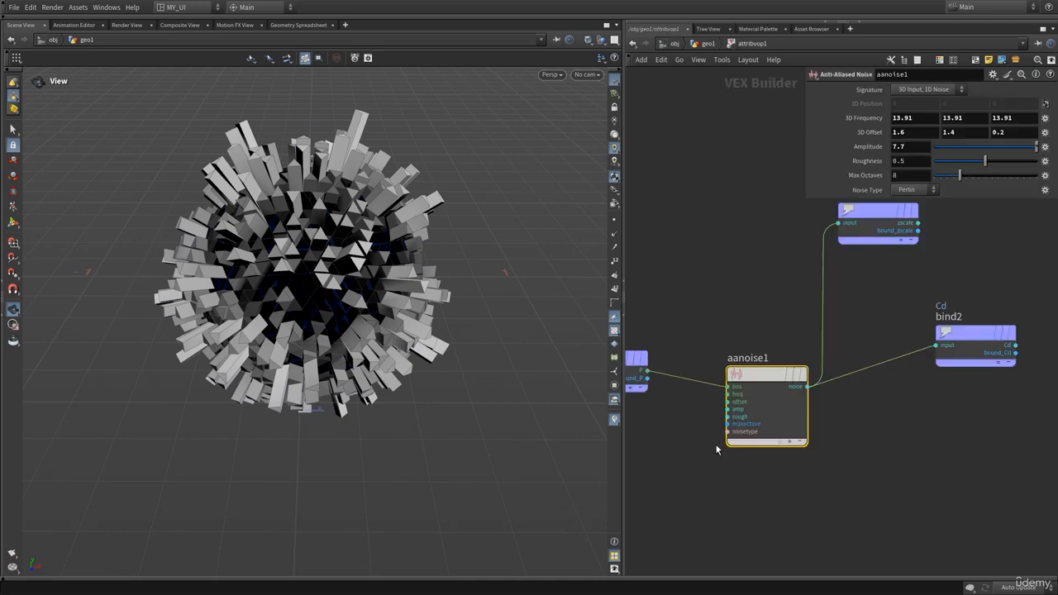
pyautogui.press('p')
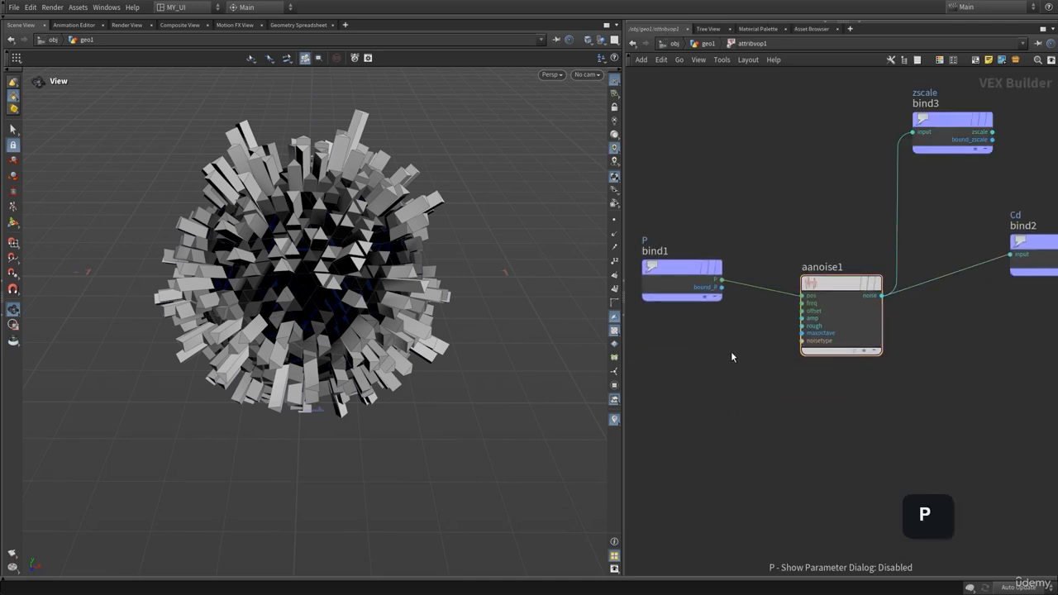
pyautogui.moveTo(758, 306); pyautogui.dragTo(766, 252, button='middle')
pyautogui.moveTo(828, 222); pyautogui.dragTo(824, 279)
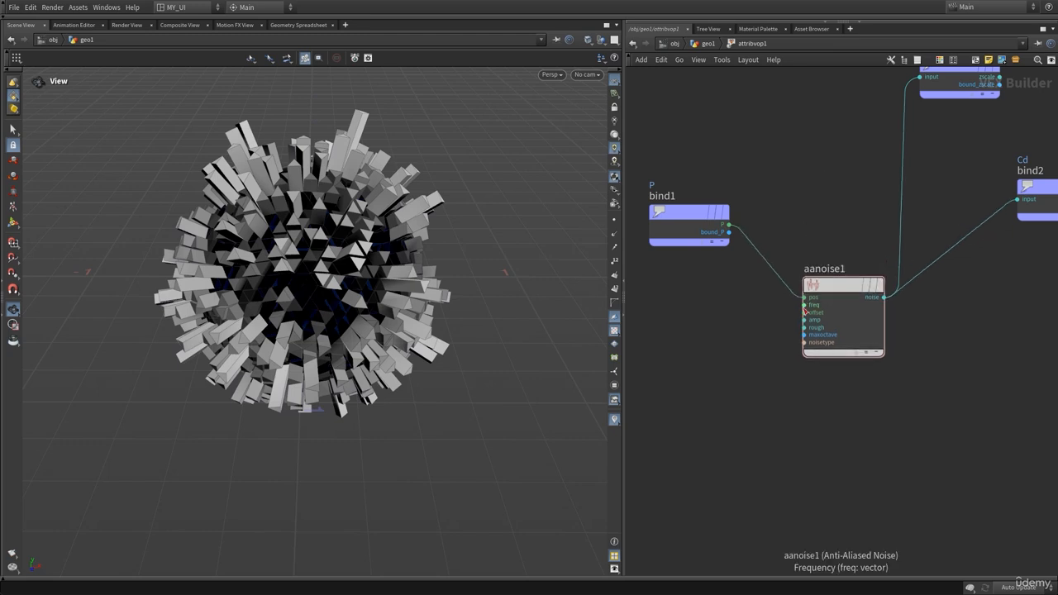
# - Check aanoise1's parameters and promote its freq input to a parameter of attribvop1
pyautogui.click(831, 291)
pyautogui.press('p')
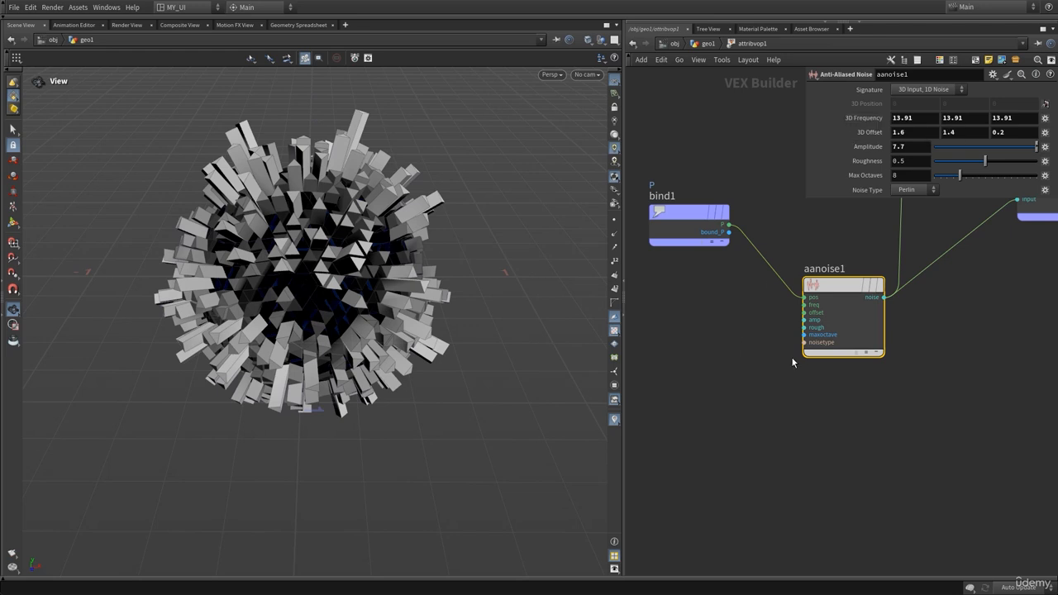
pyautogui.scroll(3, 763, 347)
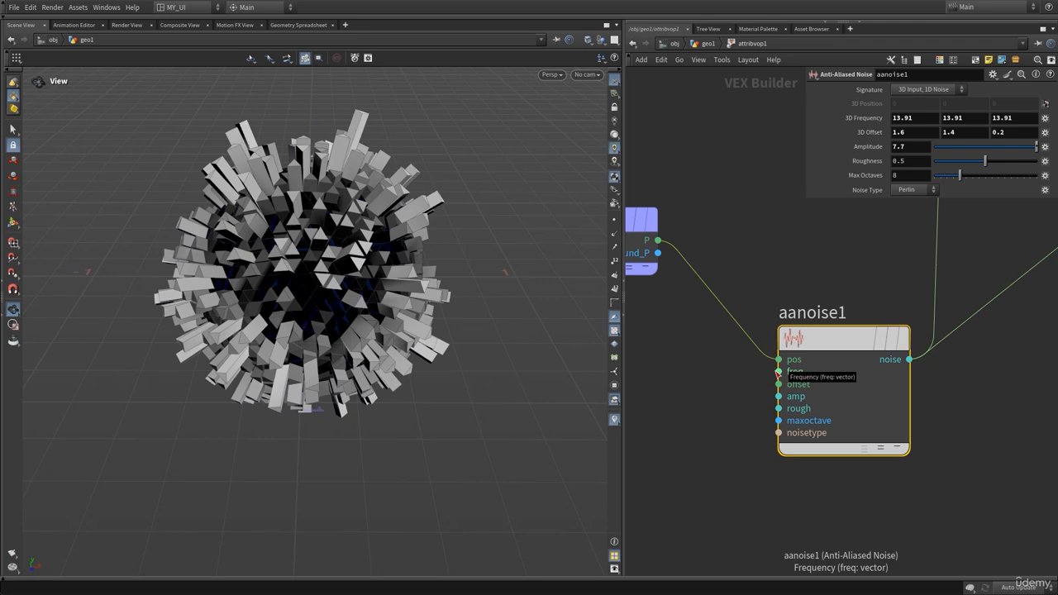
pyautogui.rightClick(777, 372)
pyautogui.click(767, 374)
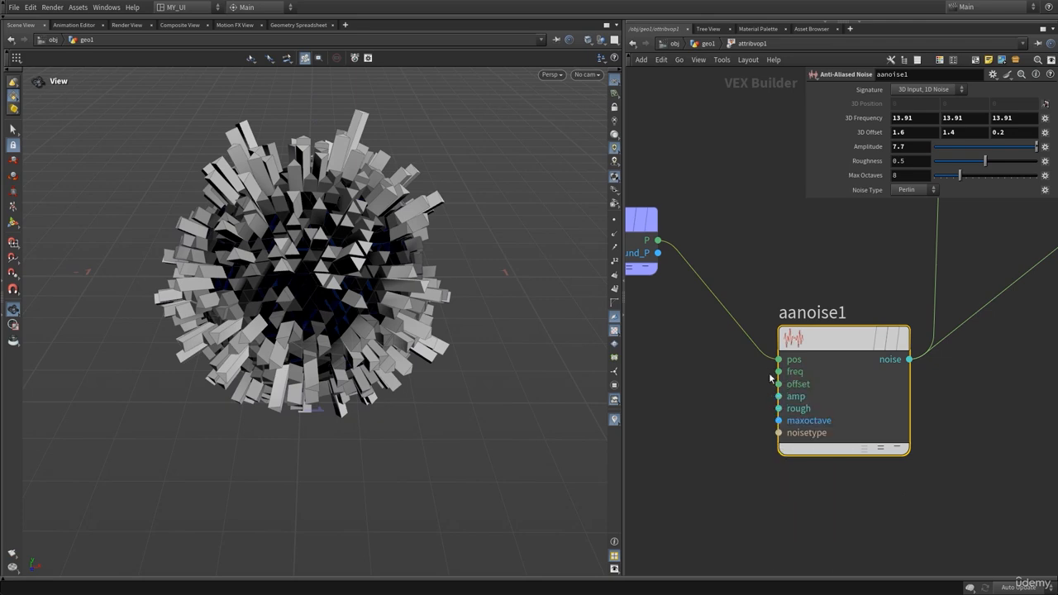
pyautogui.rightClick(782, 378)
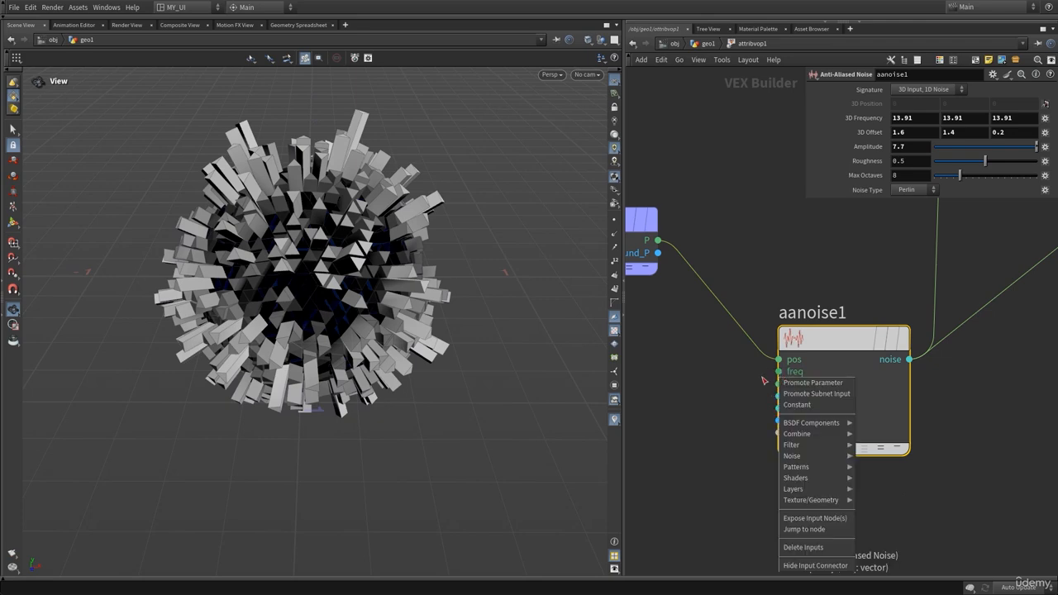
pyautogui.click(813, 383)
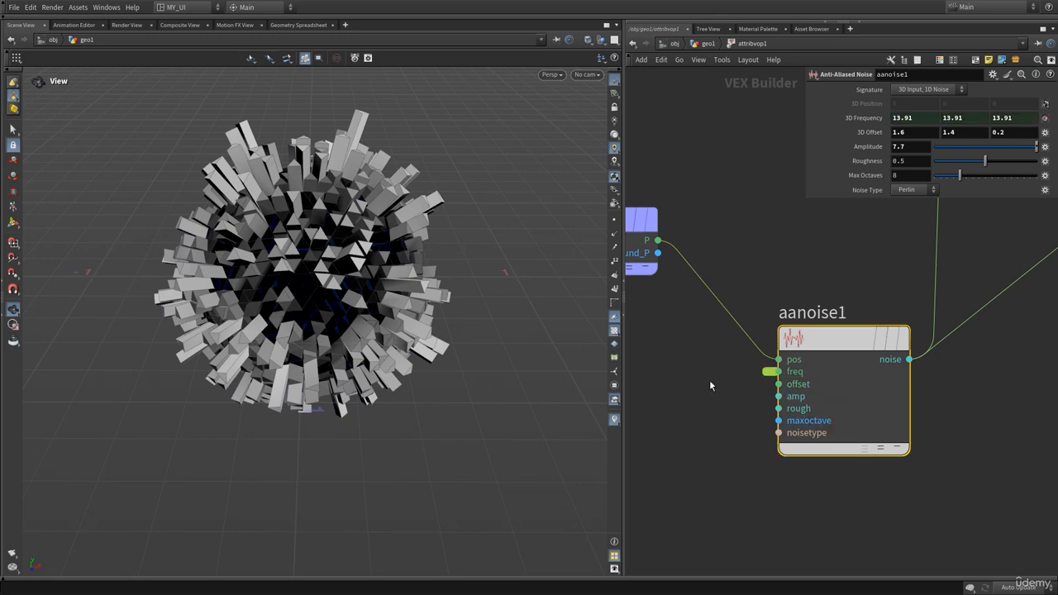
# - Review the name, label, type and default settings of the promoted freq parameter on aanoise1
pyautogui.click(768, 373)
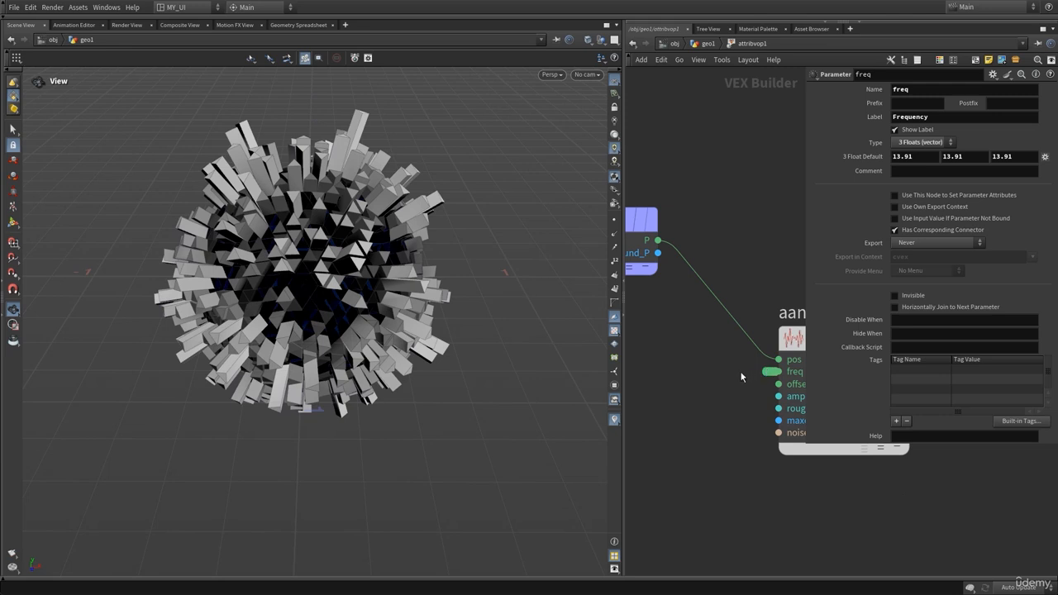
pyautogui.press('p')
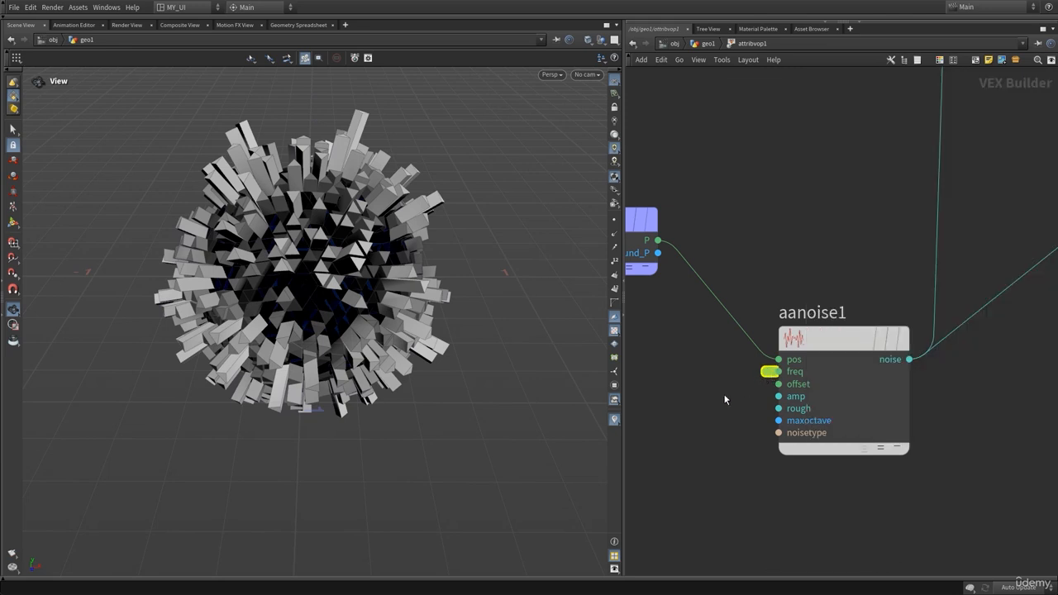
pyautogui.moveTo(725, 397); pyautogui.dragTo(756, 381, button='middle')
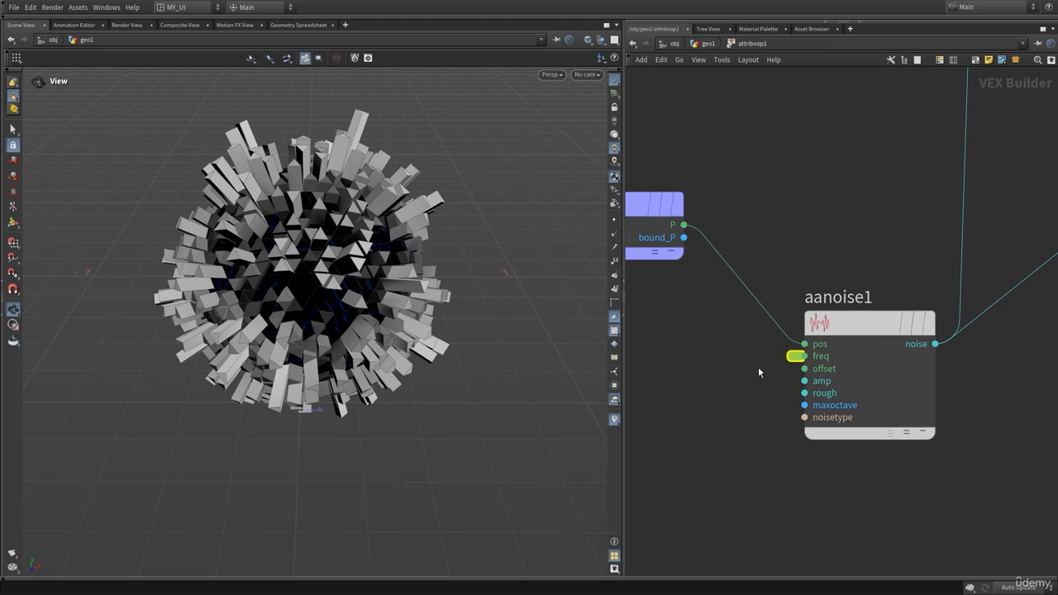
# - Expand the collapsed freq parameter into its own node, place it well below bind1 and check its settings
pyautogui.middleClick(800, 358)
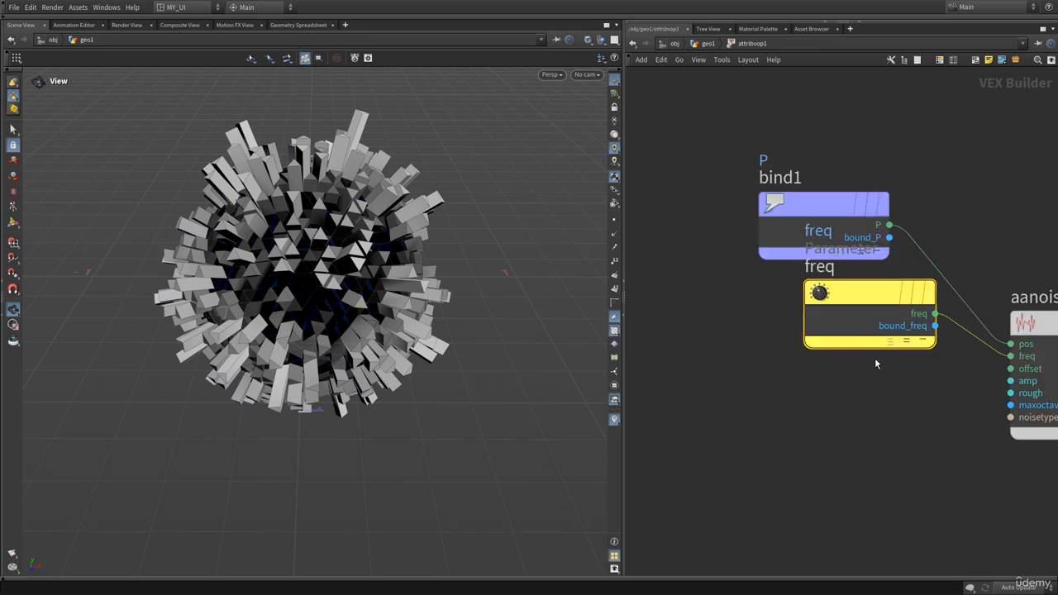
pyautogui.moveTo(865, 282); pyautogui.dragTo(778, 402)
pyautogui.moveTo(919, 475); pyautogui.dragTo(825, 438, button='middle')
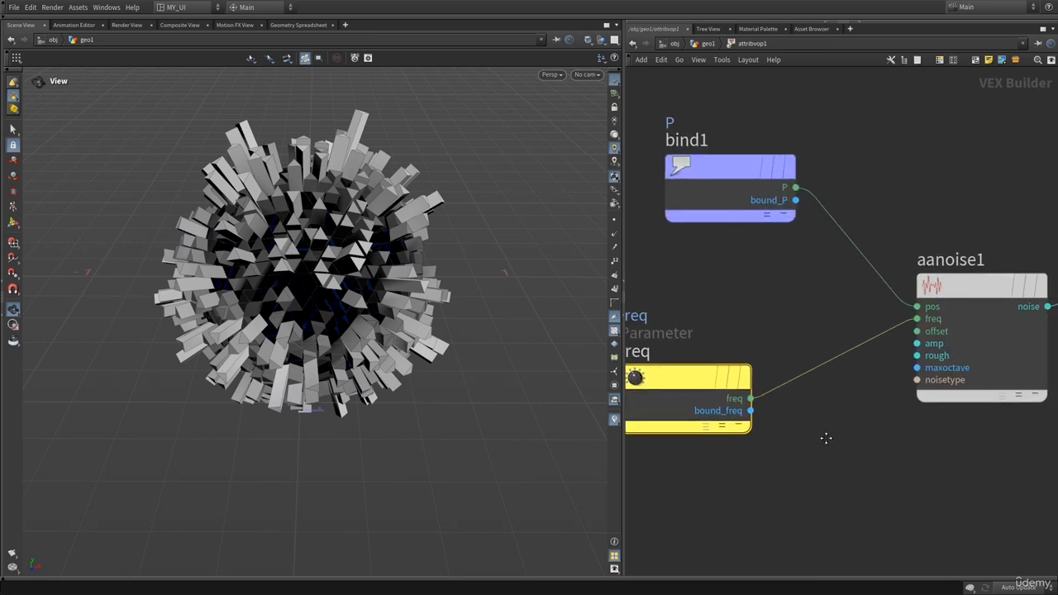
pyautogui.scroll(-5, 826, 438)
pyautogui.scroll(3, 819, 427)
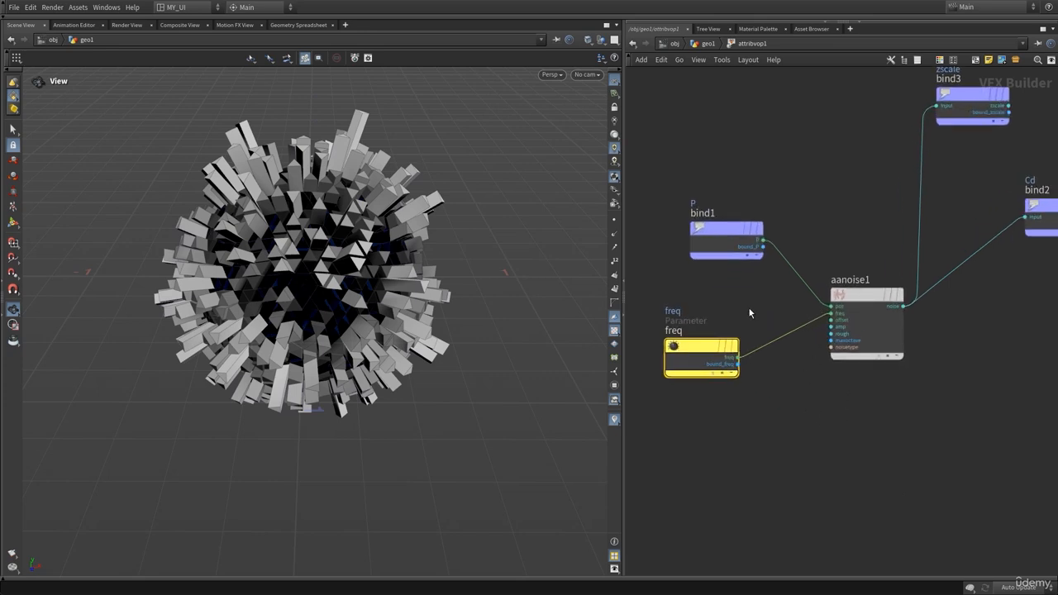
pyautogui.moveTo(696, 347)
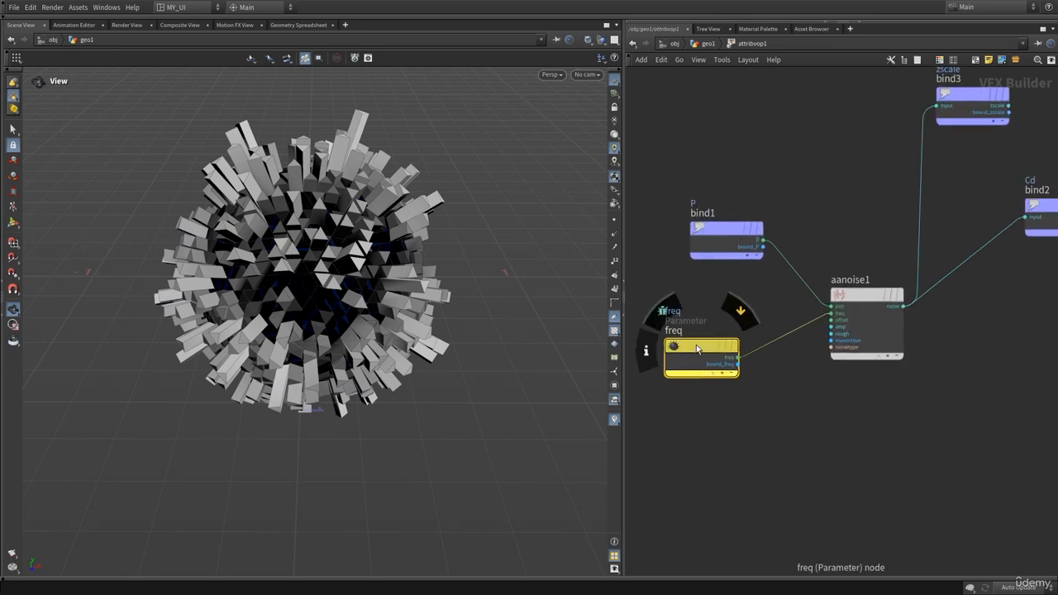
pyautogui.moveTo(694, 346); pyautogui.dragTo(679, 383)
pyautogui.press('p')
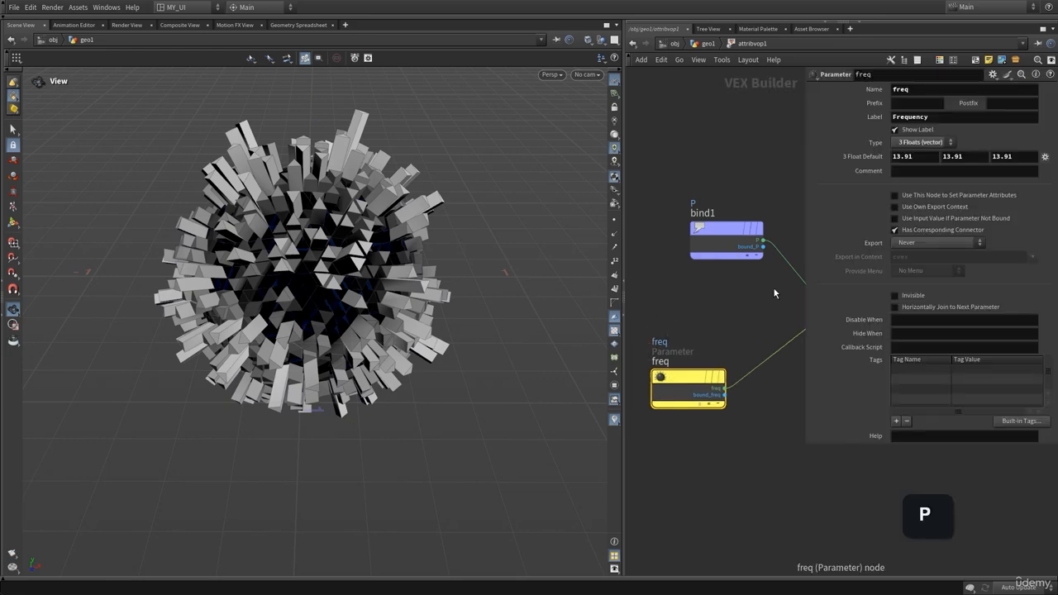
pyautogui.press('p')
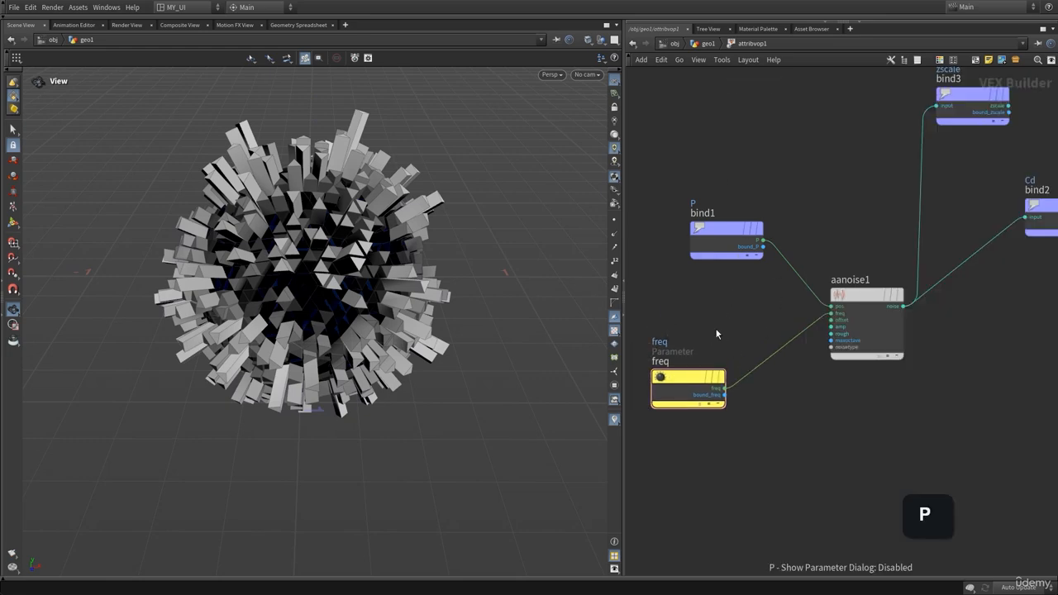
pyautogui.moveTo(711, 381); pyautogui.dragTo(704, 404)
# - Return to geo1 and lower attribvop1's exposed Frequency to 13.21 on all three components
pyautogui.click(709, 43)
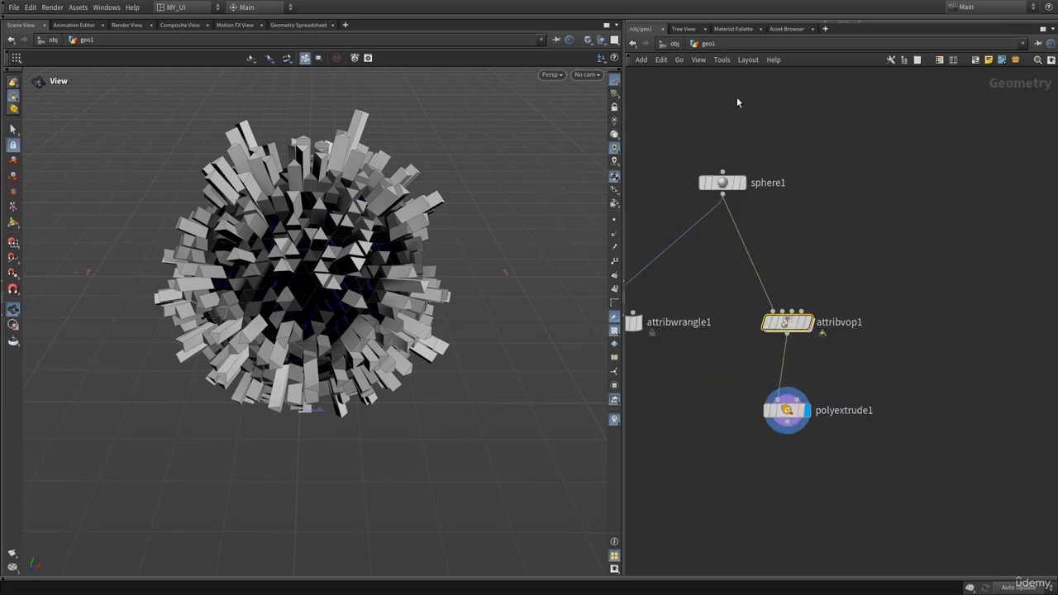
pyautogui.press('p')
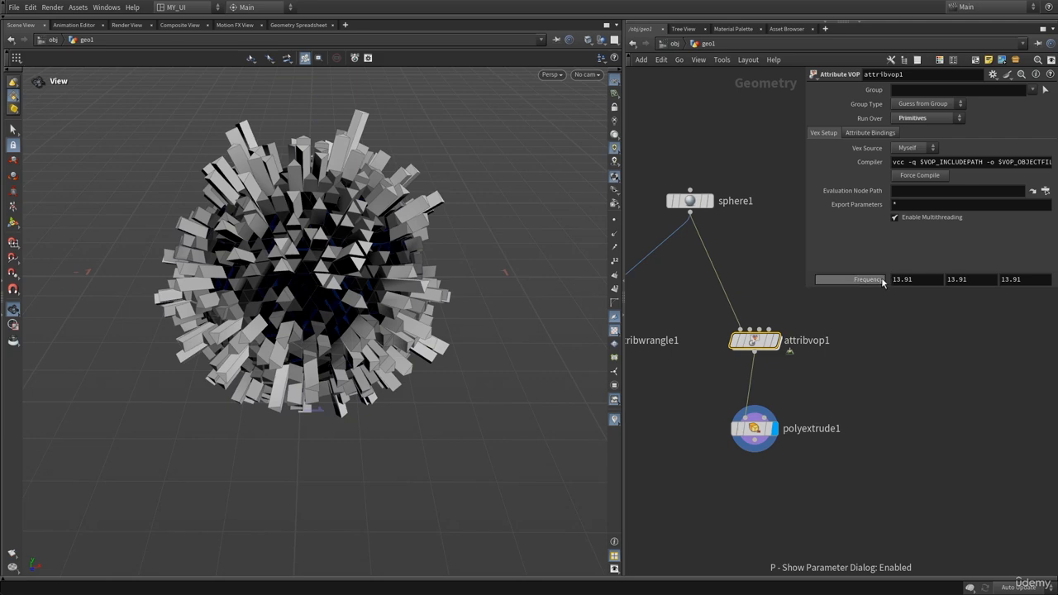
pyautogui.moveTo(879, 281); pyautogui.dragTo(837, 285, button='middle')
# - Go back inside attribvop1, check aanoise1's parameters and promote its amp input to a parameter
pyautogui.doubleClick(754, 341)
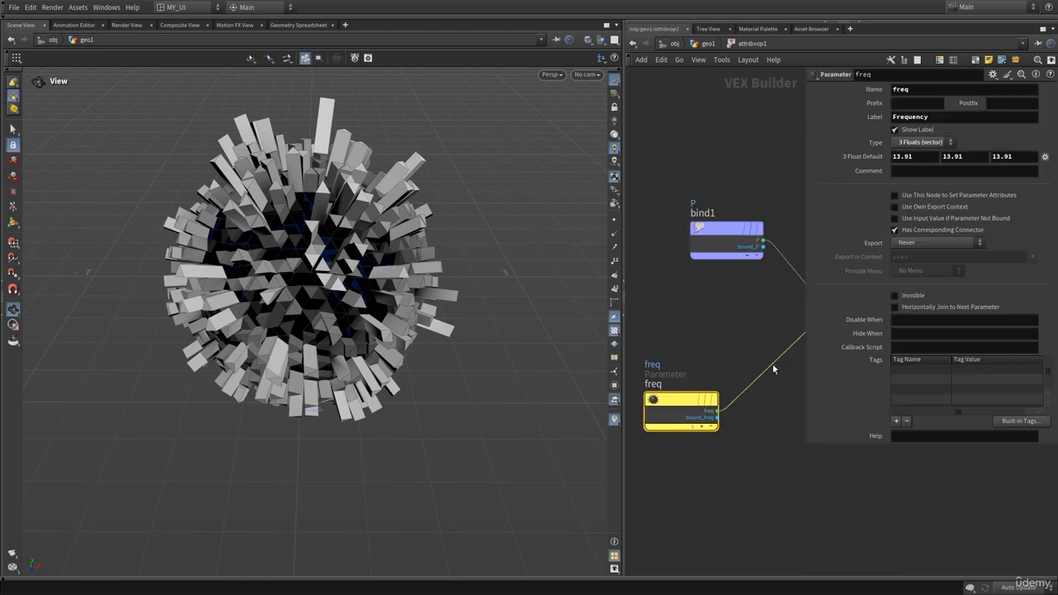
pyautogui.press('p')
pyautogui.click(806, 327)
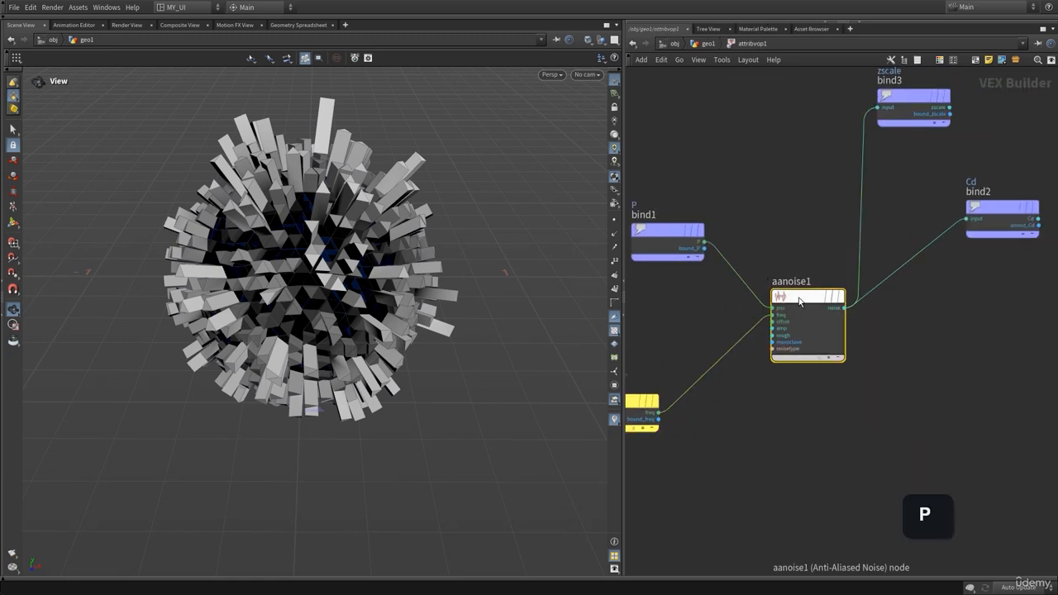
pyautogui.press('p')
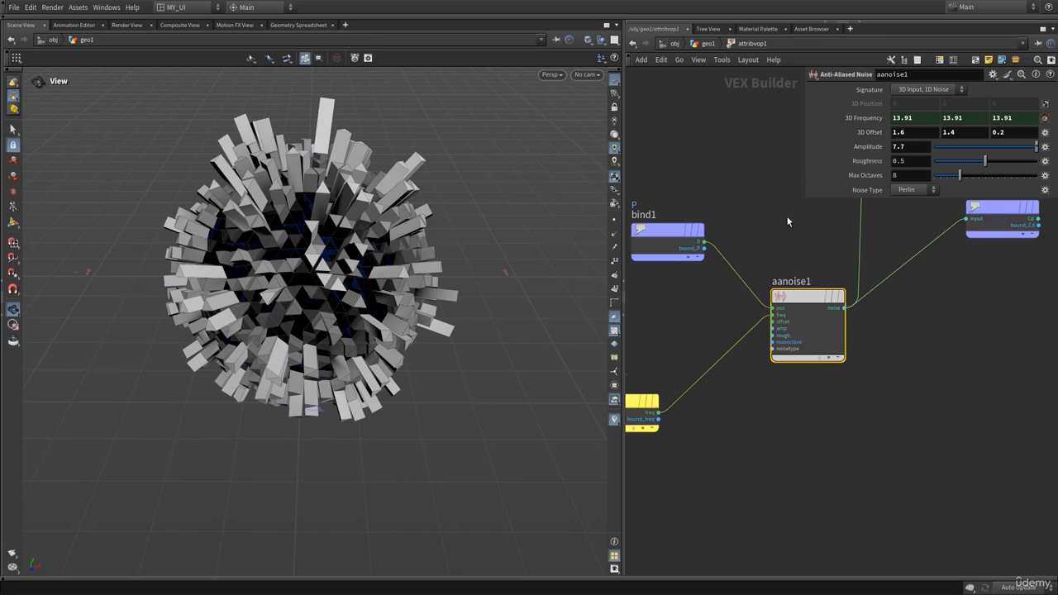
pyautogui.press('p')
pyautogui.scroll(2, 756, 376)
pyautogui.scroll(2, 755, 392)
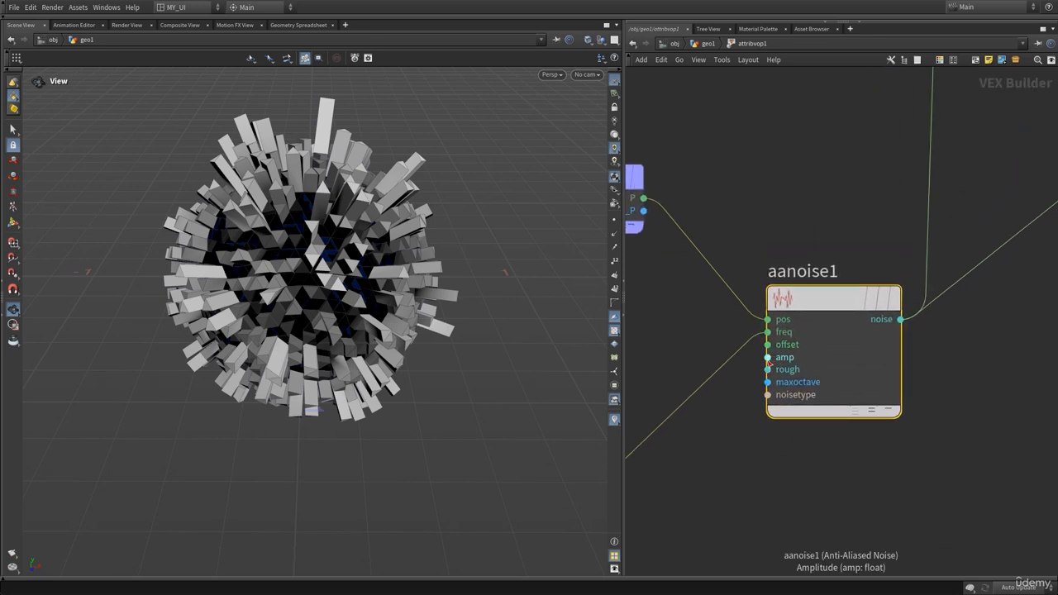
pyautogui.rightClick(767, 360)
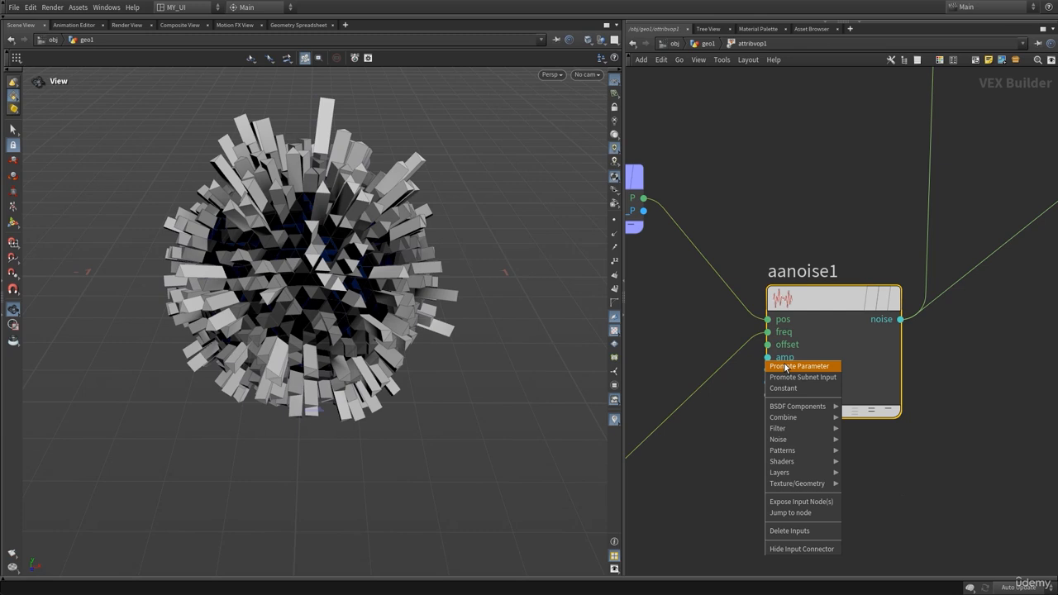
pyautogui.click(773, 367)
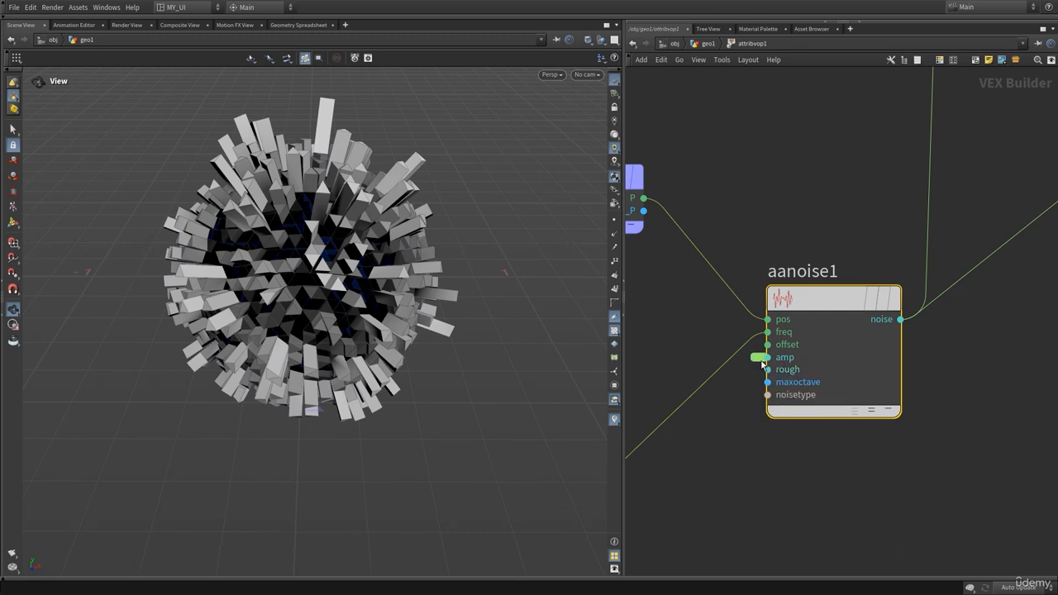
# - Return to geo1 and slightly raise the exposed Amplitude on attribvop1
pyautogui.click(702, 43)
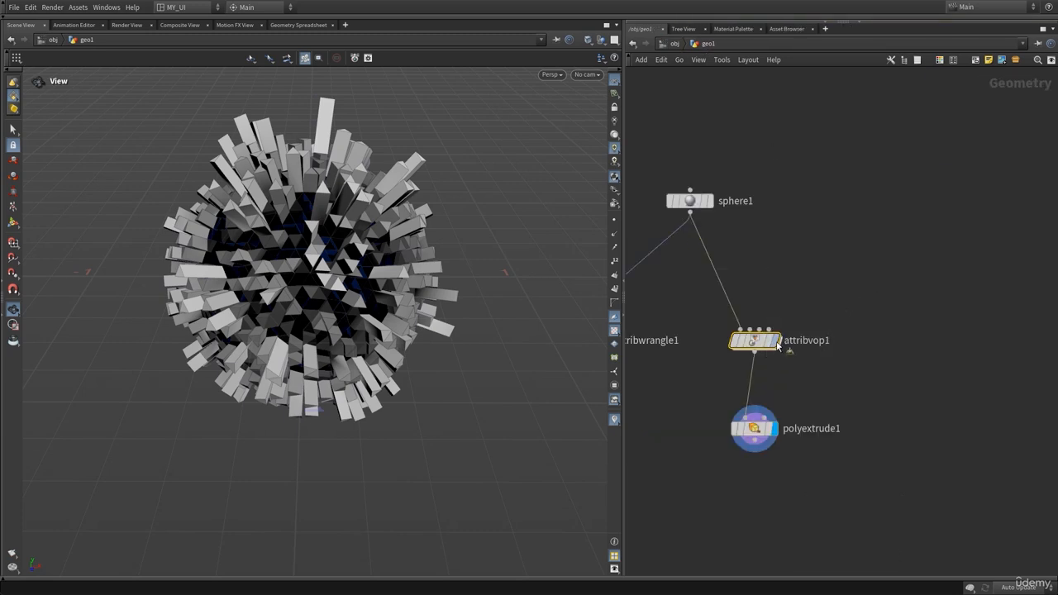
pyautogui.press('p')
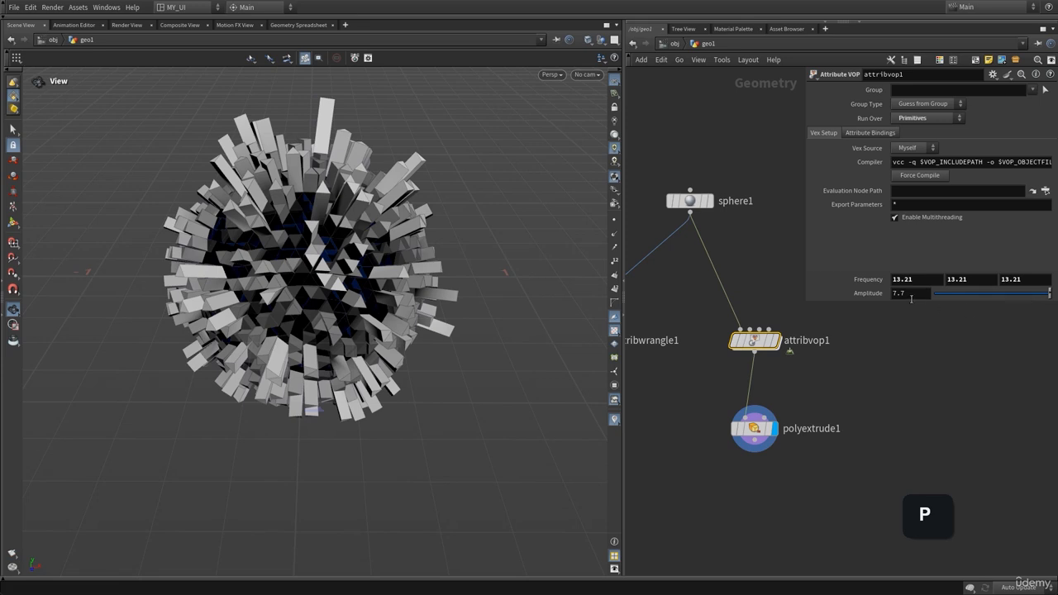
pyautogui.moveTo(910, 299)
pyautogui.mouseDown(button='middle')
pyautogui.moveTo(903, 303)
pyautogui.moveTo(918, 297)
pyautogui.mouseUp(button='middle')
pyautogui.click(751, 309)
pyautogui.moveTo(749, 310); pyautogui.dragTo(804, 297, button='middle')
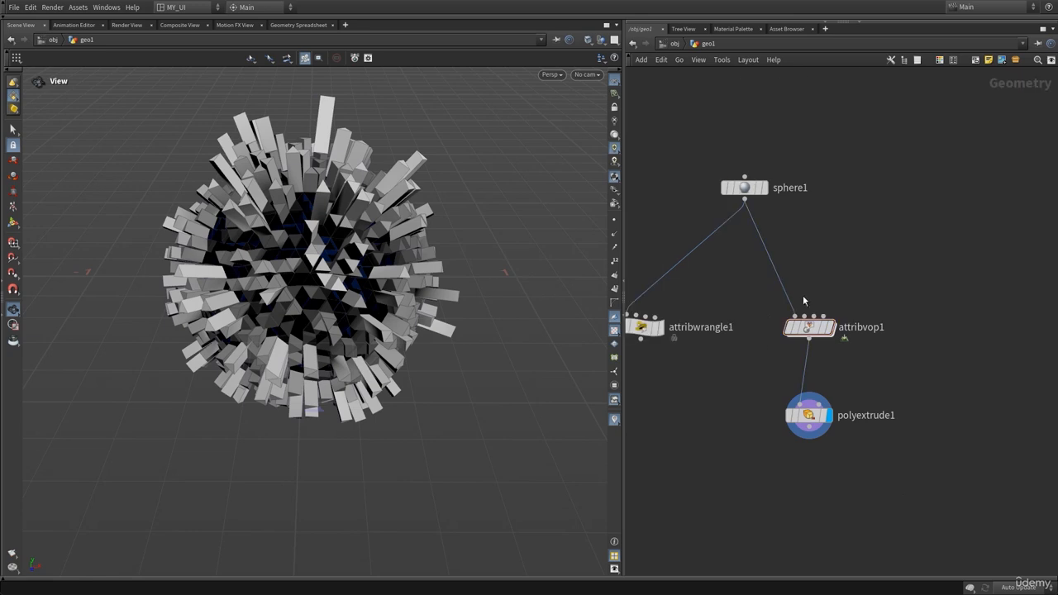
# - Re-enter attribvop1 and spread out the output nodes, moving bind2 lower and bind3 slightly away from aanoise1
pyautogui.doubleClick(810, 331)
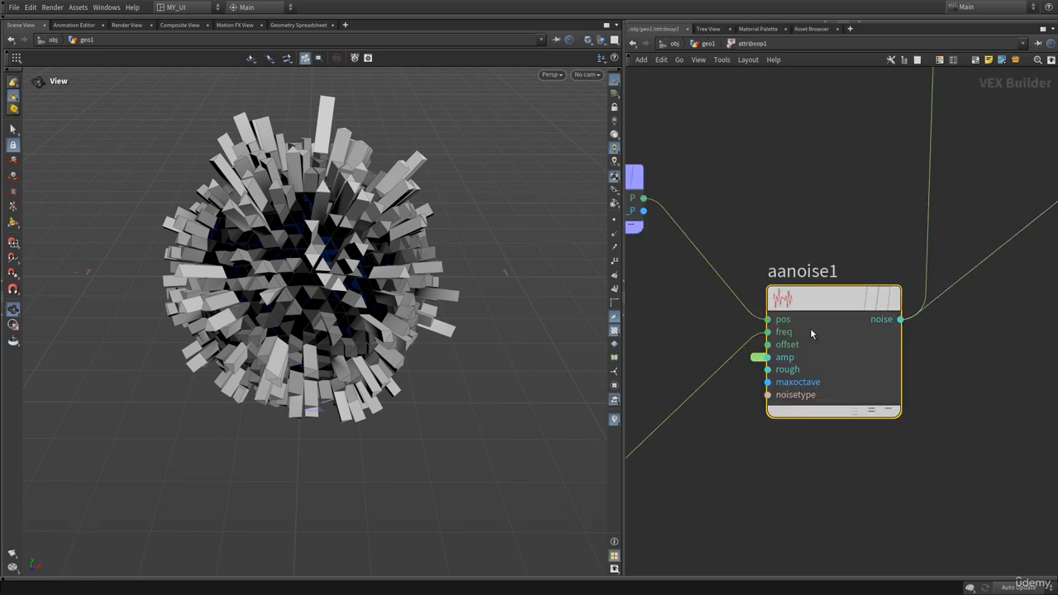
pyautogui.press('h')
pyautogui.moveTo(754, 464); pyautogui.dragTo(800, 234, button='middle')
pyautogui.moveTo(783, 286); pyautogui.dragTo(714, 265)
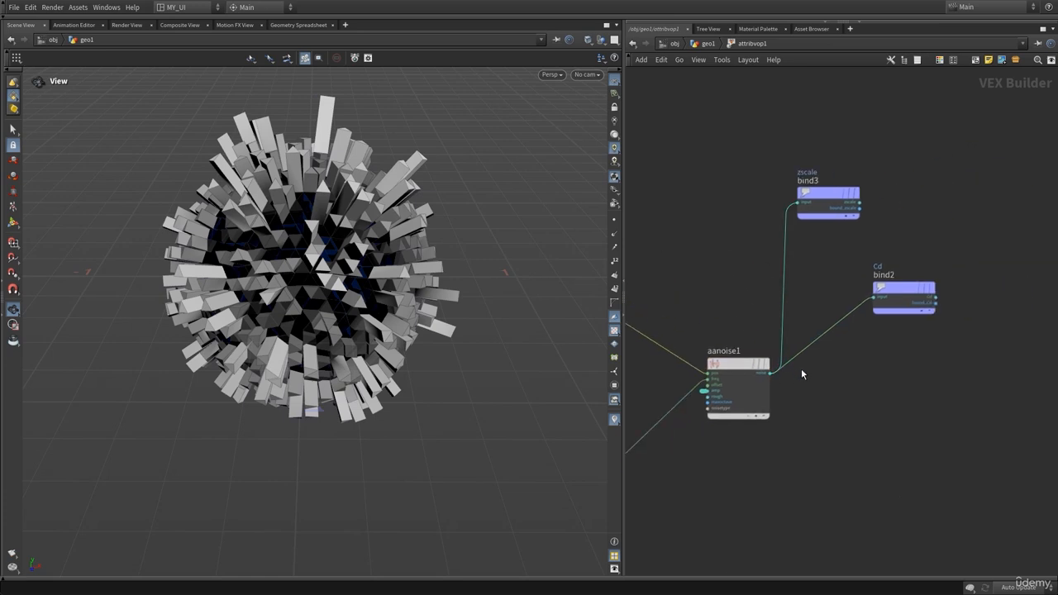
pyautogui.moveTo(896, 289); pyautogui.dragTo(914, 327)
pyautogui.moveTo(826, 195); pyautogui.dragTo(841, 191)
pyautogui.scroll(3, 748, 234)
pyautogui.moveTo(754, 296); pyautogui.dragTo(696, 292, button='middle')
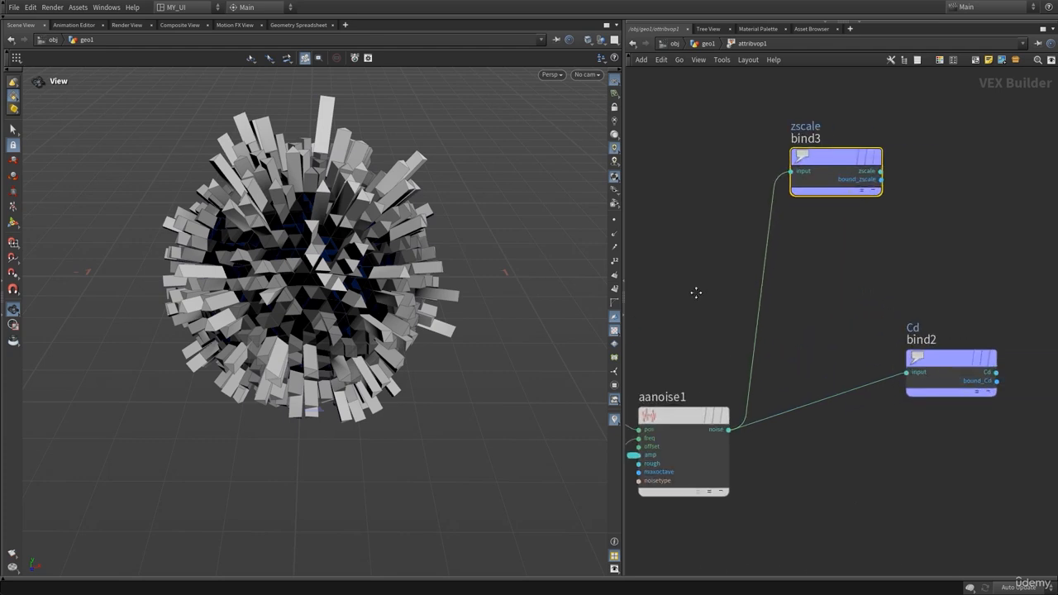
# - Return to the geo1 network and set polyextrude1's Distance Scale attribute to Cd
pyautogui.click(699, 45)
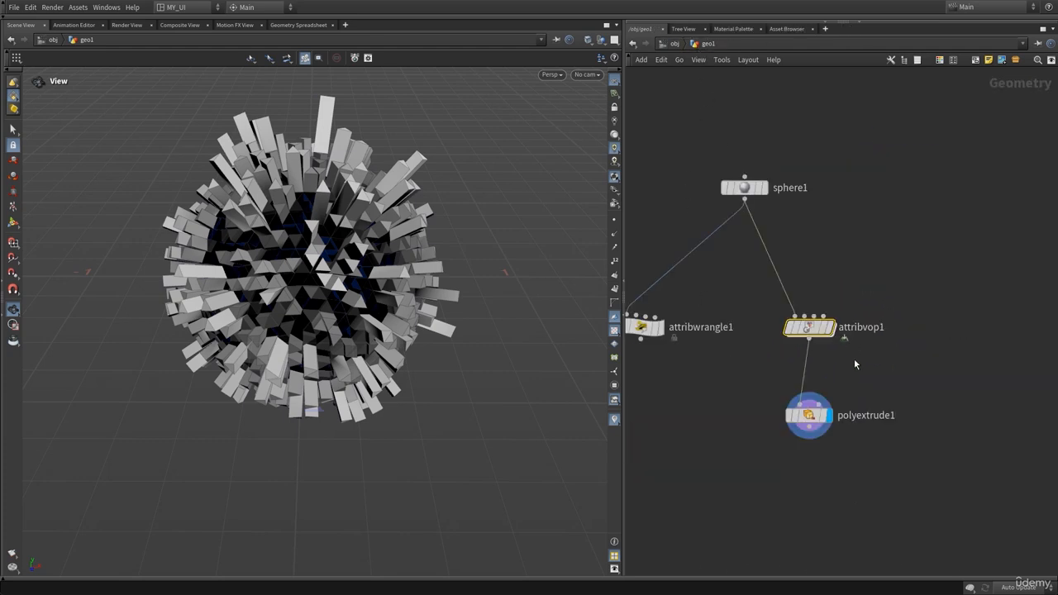
pyautogui.click(809, 423)
pyautogui.press('p')
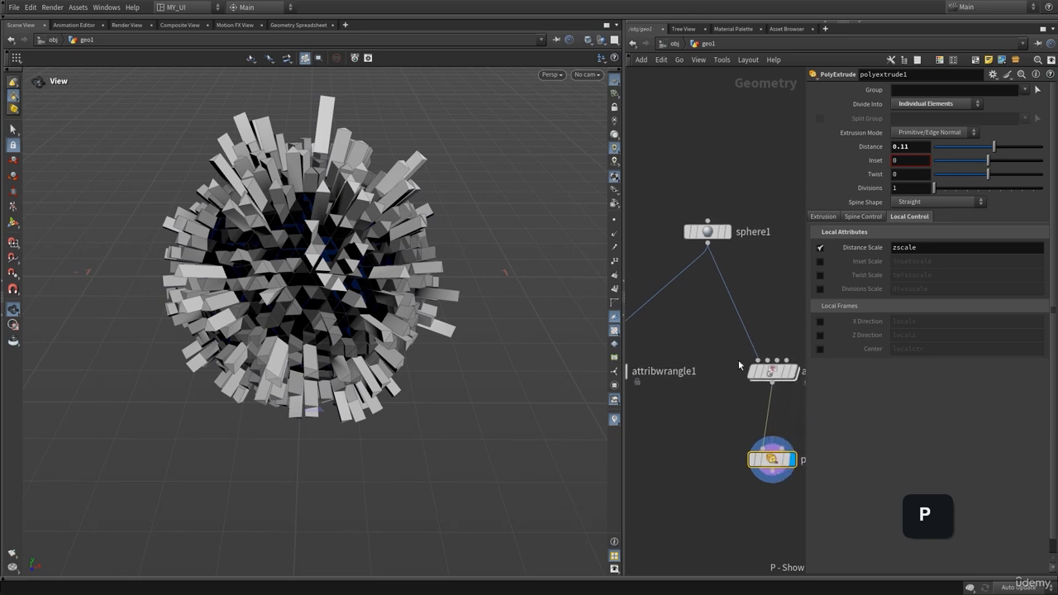
pyautogui.doubleClick(929, 248)
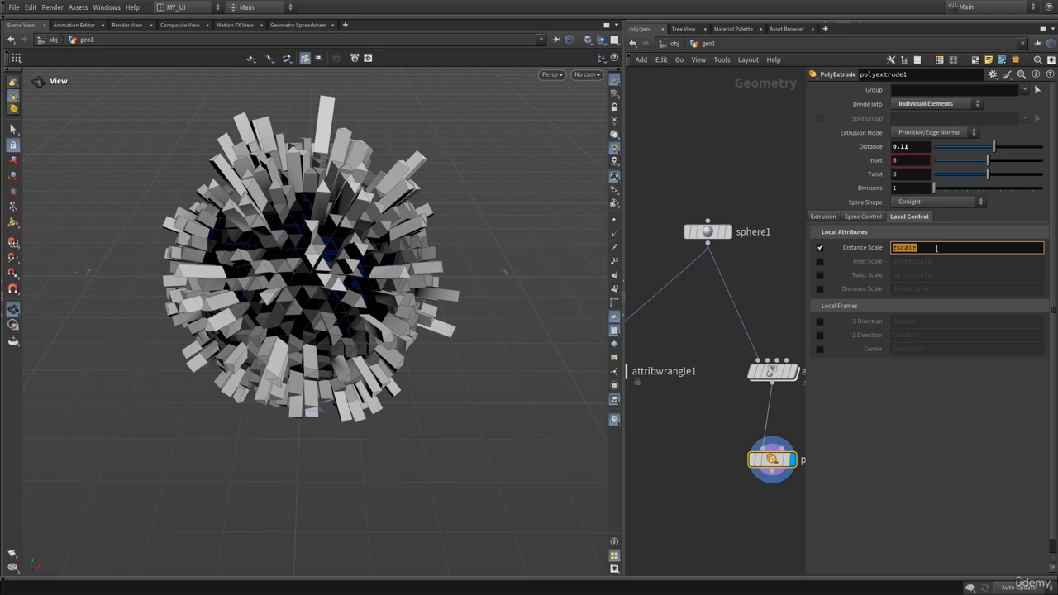
pyautogui.write('C')
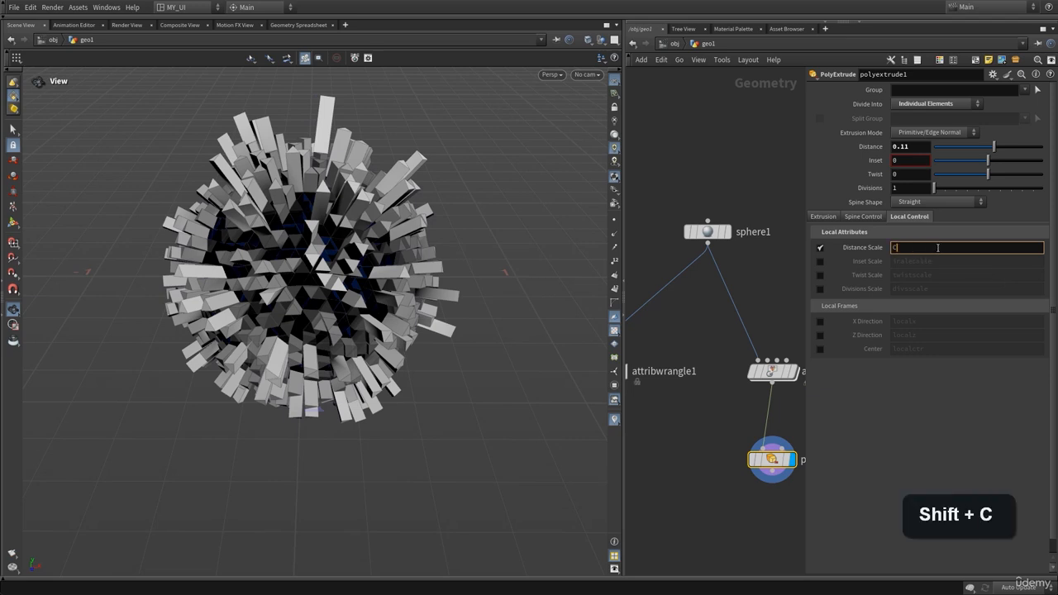
pyautogui.write('d')
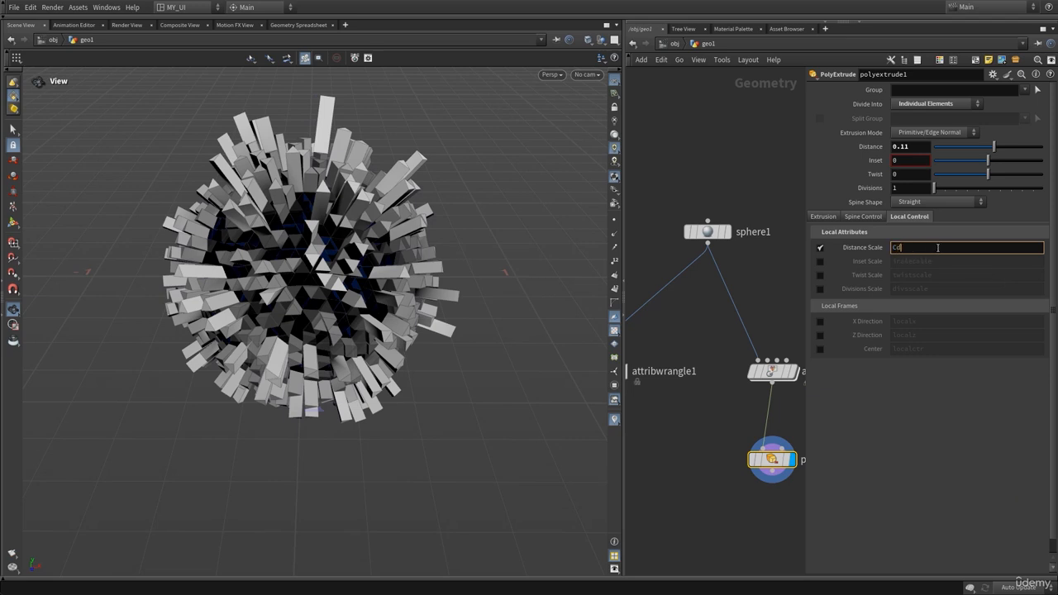
pyautogui.press('Return')
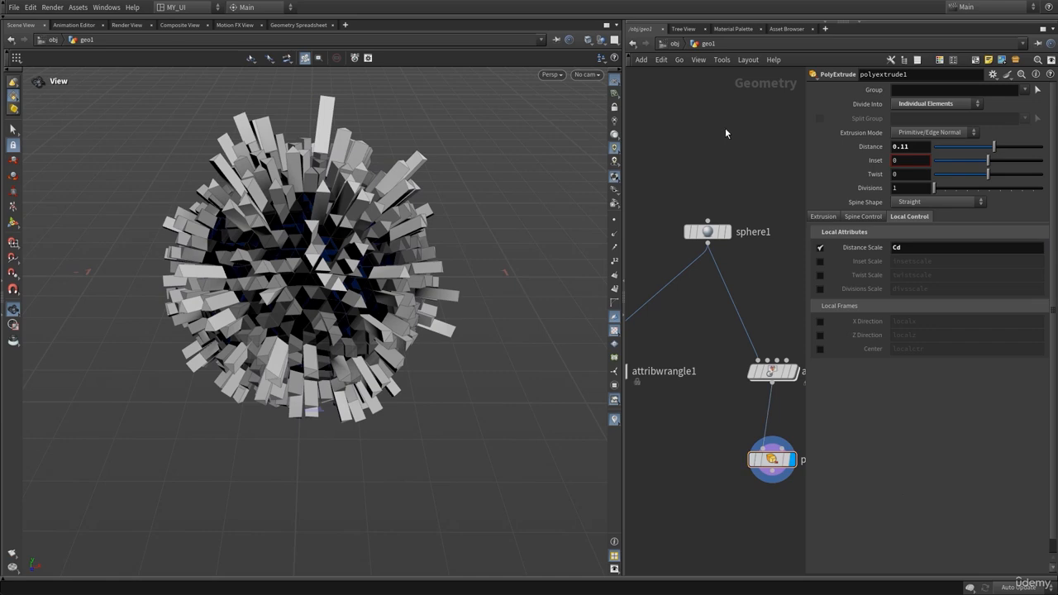
pyautogui.press('p')
pyautogui.moveTo(347, 266); pyautogui.dragTo(331, 249)
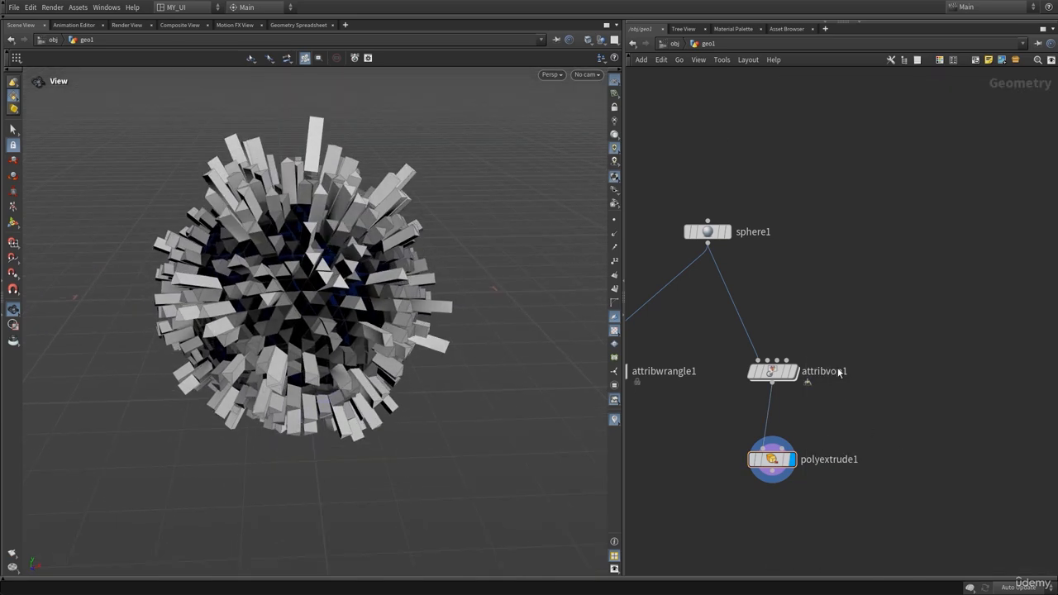
# - Delete the zscale bind node, bind3, from the network inside attribvop1
pyautogui.doubleClick(772, 374)
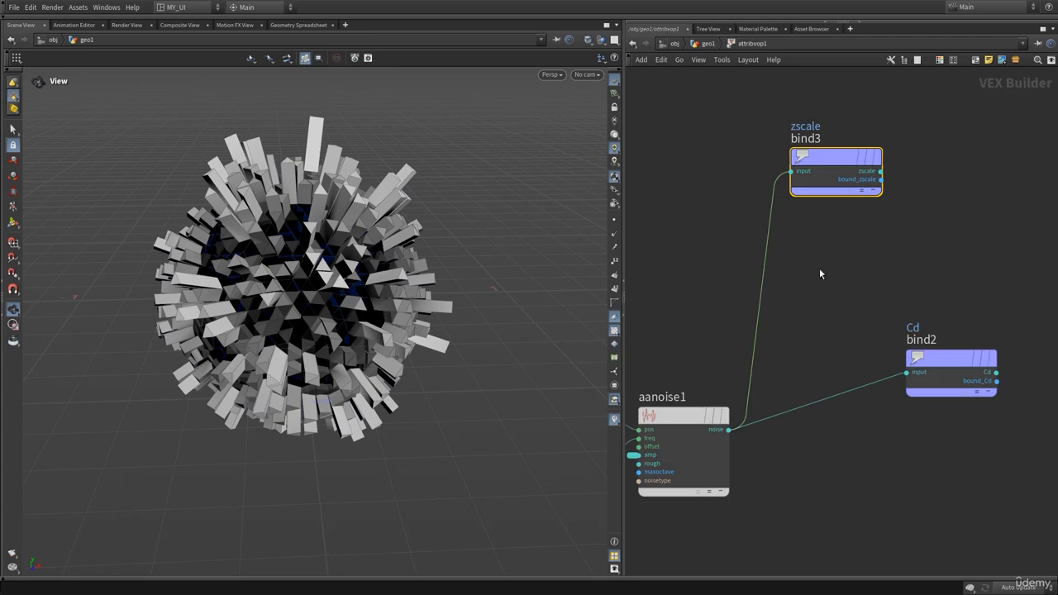
pyautogui.moveTo(719, 119); pyautogui.dragTo(867, 235)
pyautogui.press('Delete')
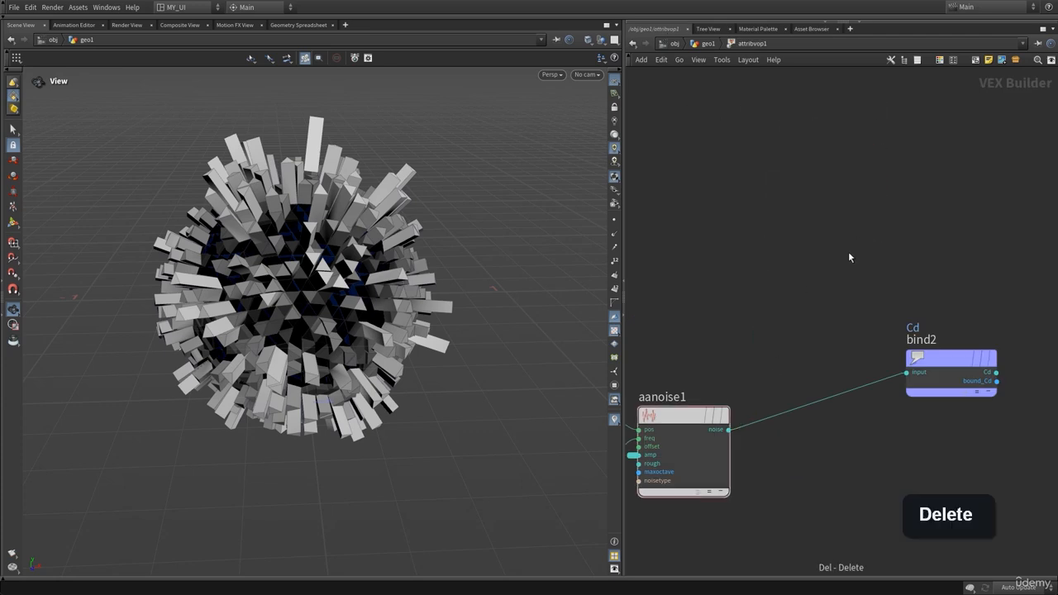
pyautogui.moveTo(345, 266); pyautogui.dragTo(311, 263)
pyautogui.press('h')
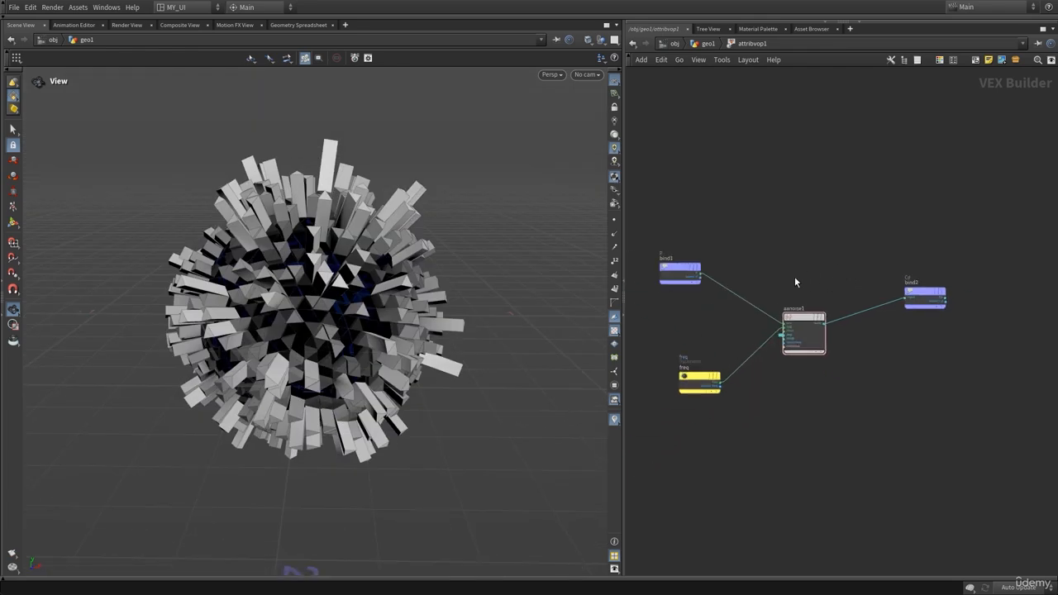
# - Review which attribute drives polyextrude1's Distance Scale in its local control settings
pyautogui.click(712, 45)
pyautogui.click(768, 459)
pyautogui.press('p')
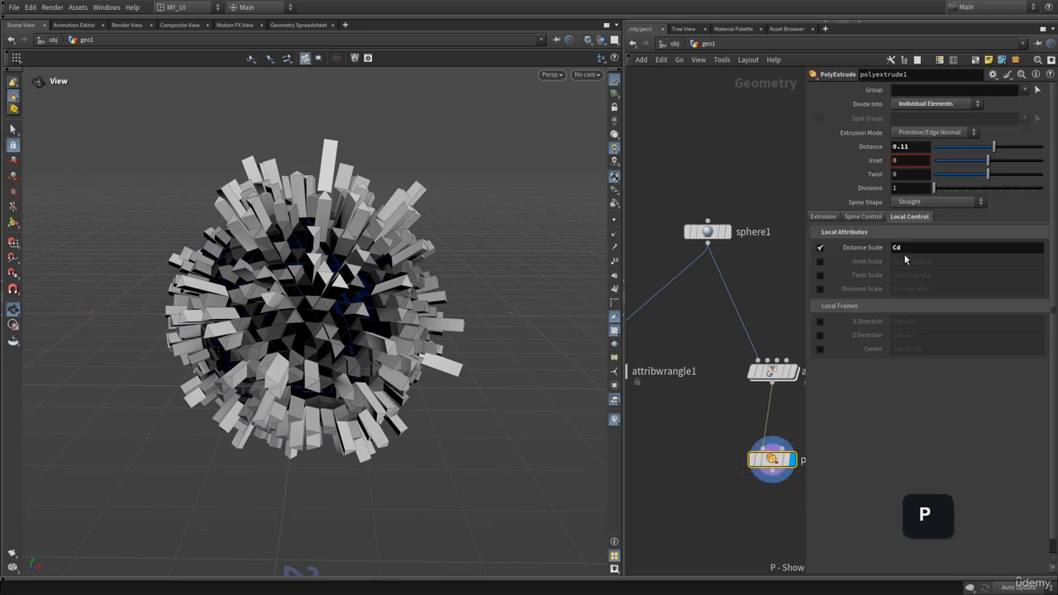
pyautogui.click(907, 247)
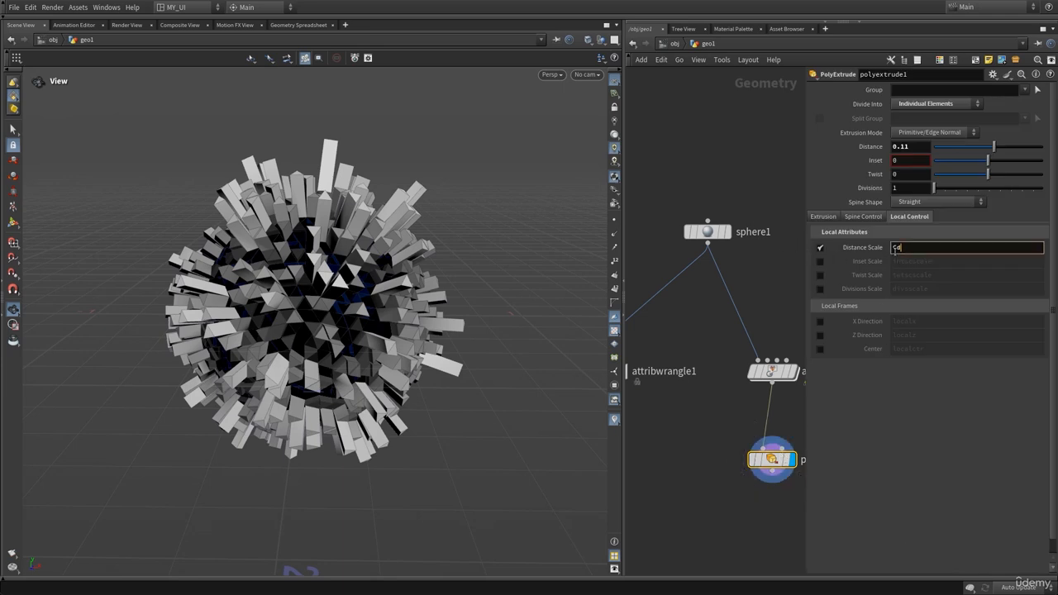
pyautogui.moveTo(286, 325)
pyautogui.mouseDown()
pyautogui.moveTo(320, 310)
pyautogui.moveTo(294, 325)
pyautogui.mouseUp()
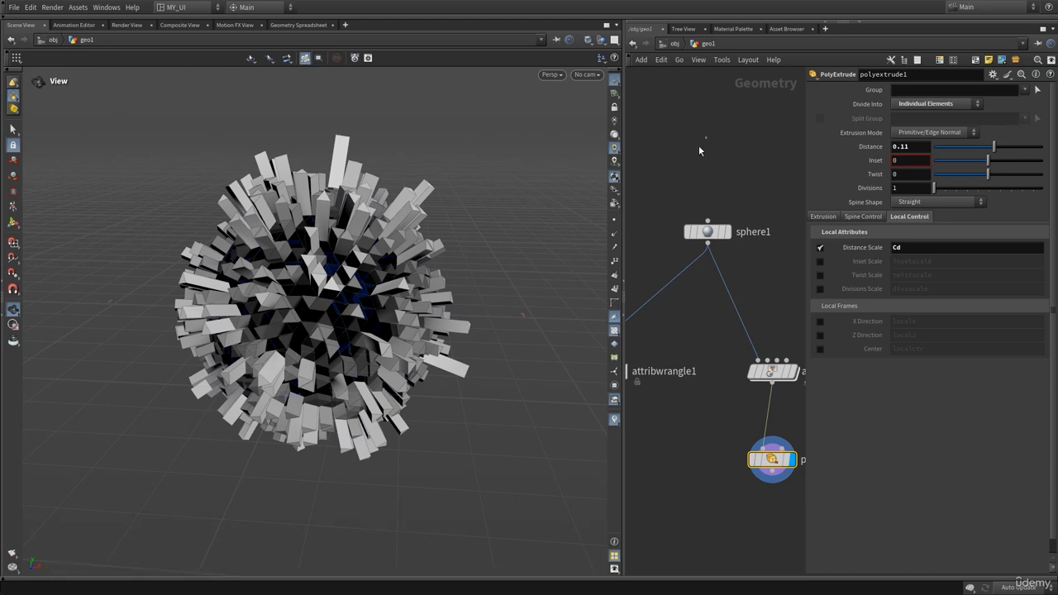
pyautogui.press('p')
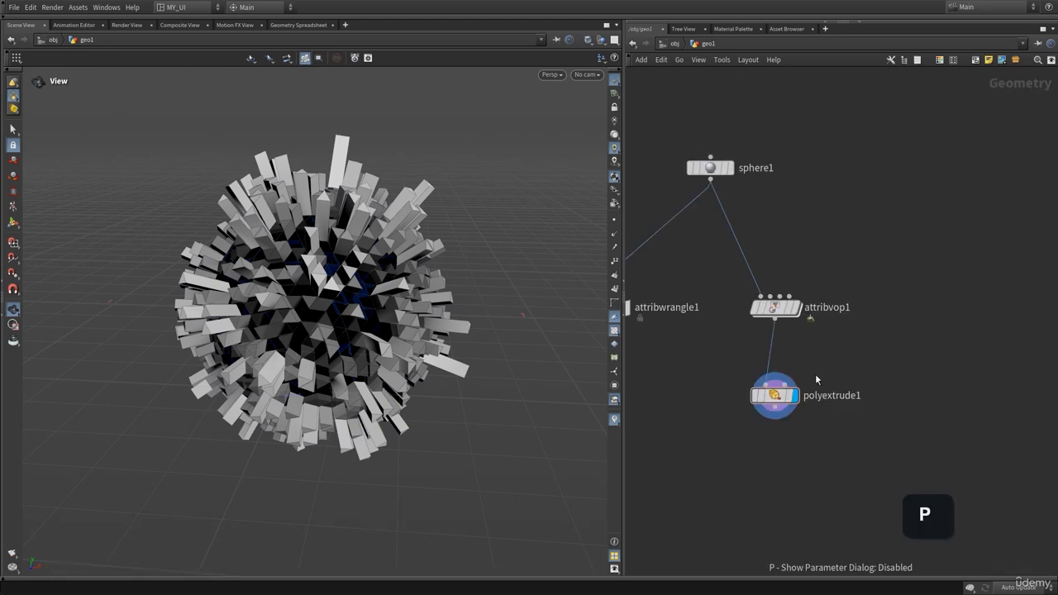
# - Examine the P and Cd bind nodes and their connections to aanoise1 inside attribvop1
pyautogui.doubleClick(785, 311)
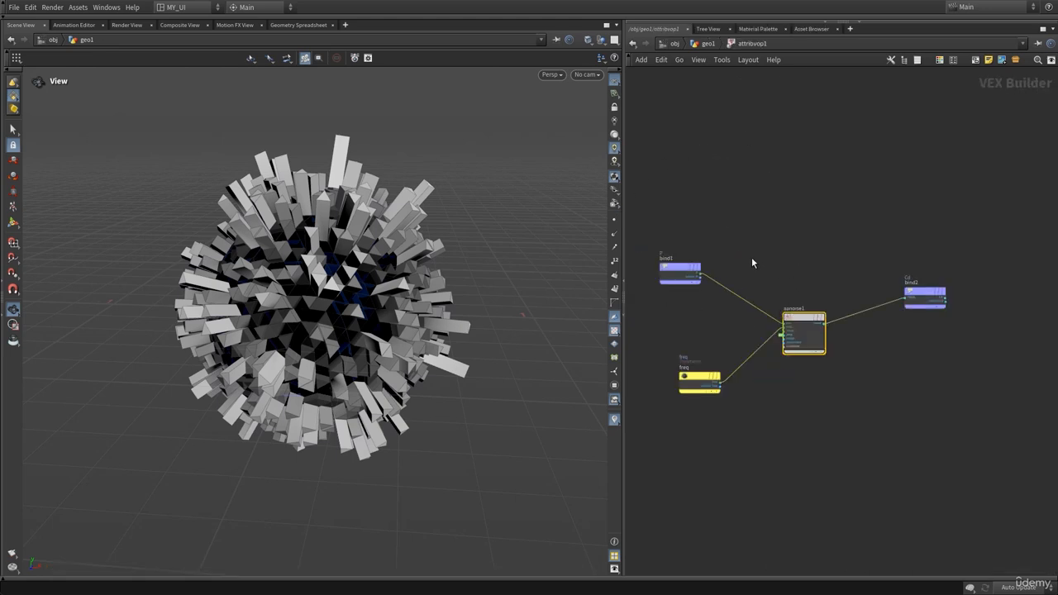
pyautogui.scroll(5, 751, 263)
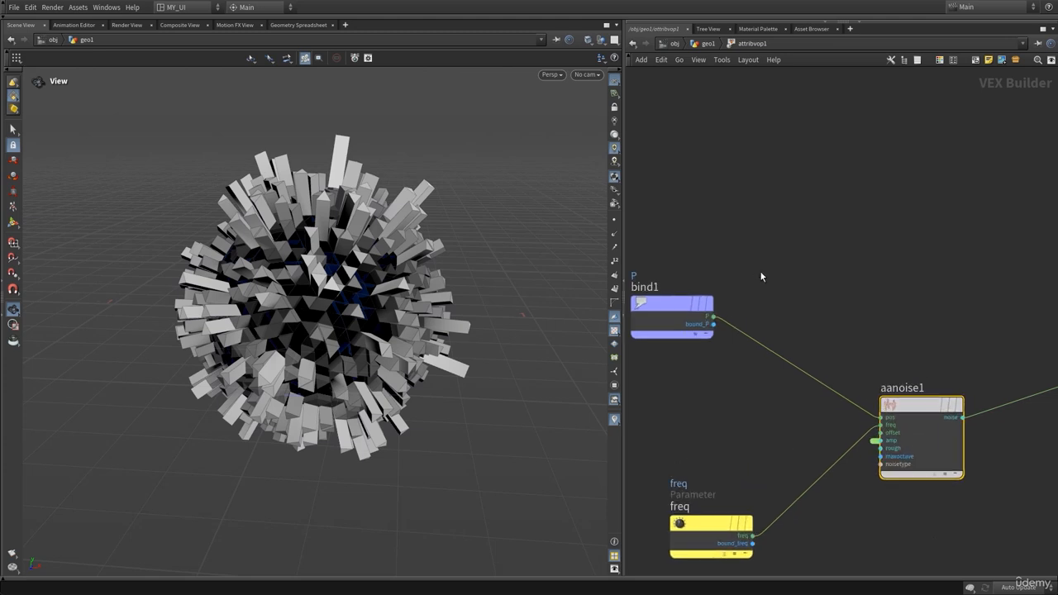
pyautogui.moveTo(761, 275); pyautogui.dragTo(806, 274, button='middle')
pyautogui.moveTo(731, 247); pyautogui.dragTo(699, 398)
pyautogui.moveTo(940, 295); pyautogui.dragTo(724, 296, button='middle')
pyautogui.moveTo(910, 275); pyautogui.dragTo(1004, 432)
pyautogui.moveTo(908, 328); pyautogui.dragTo(826, 302, button='middle')
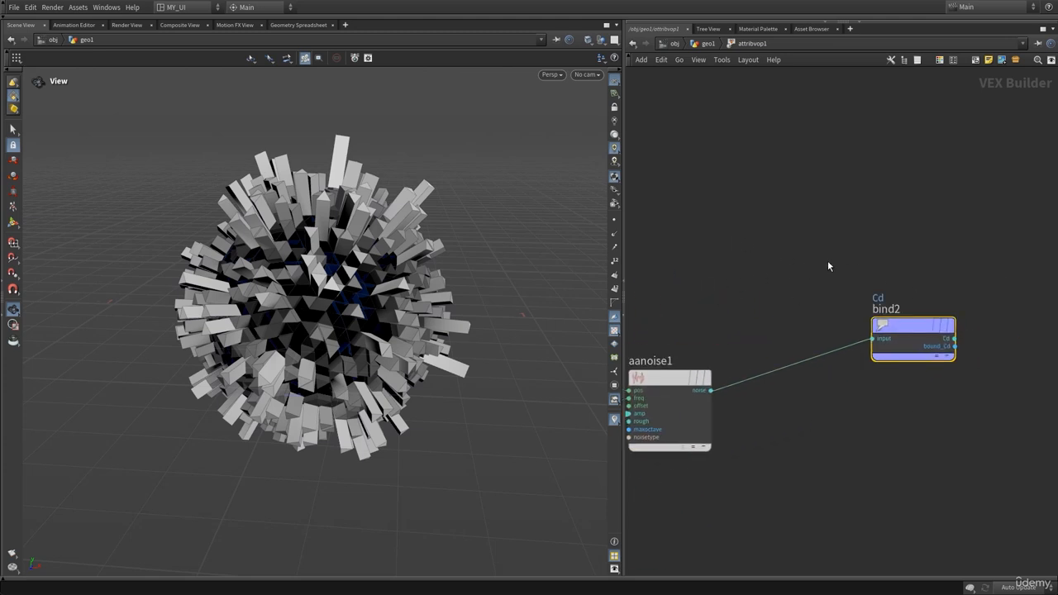
pyautogui.moveTo(716, 236); pyautogui.dragTo(862, 262, button='middle')
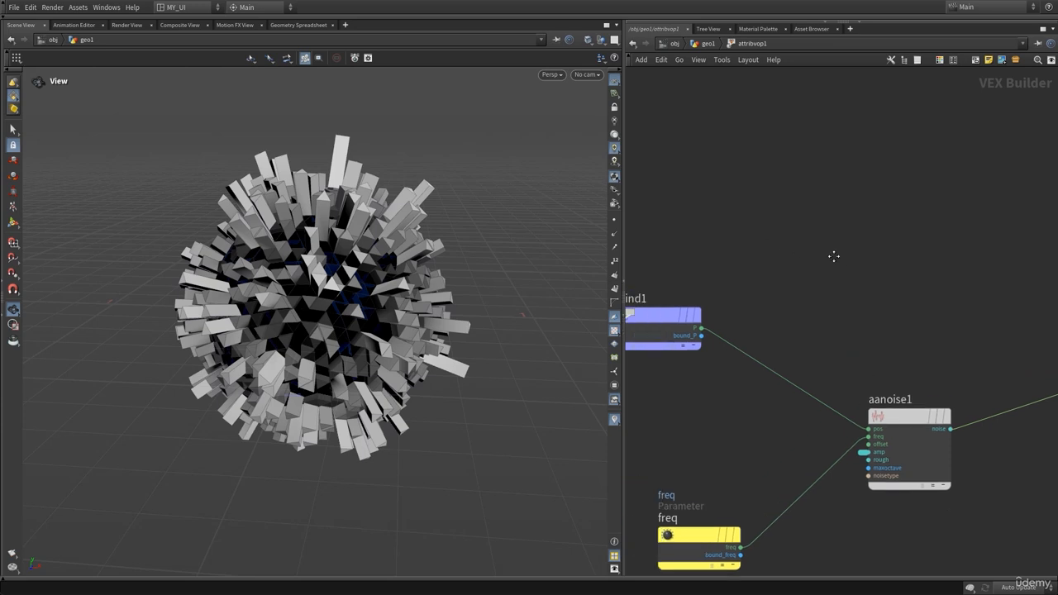
pyautogui.moveTo(775, 278); pyautogui.dragTo(753, 370)
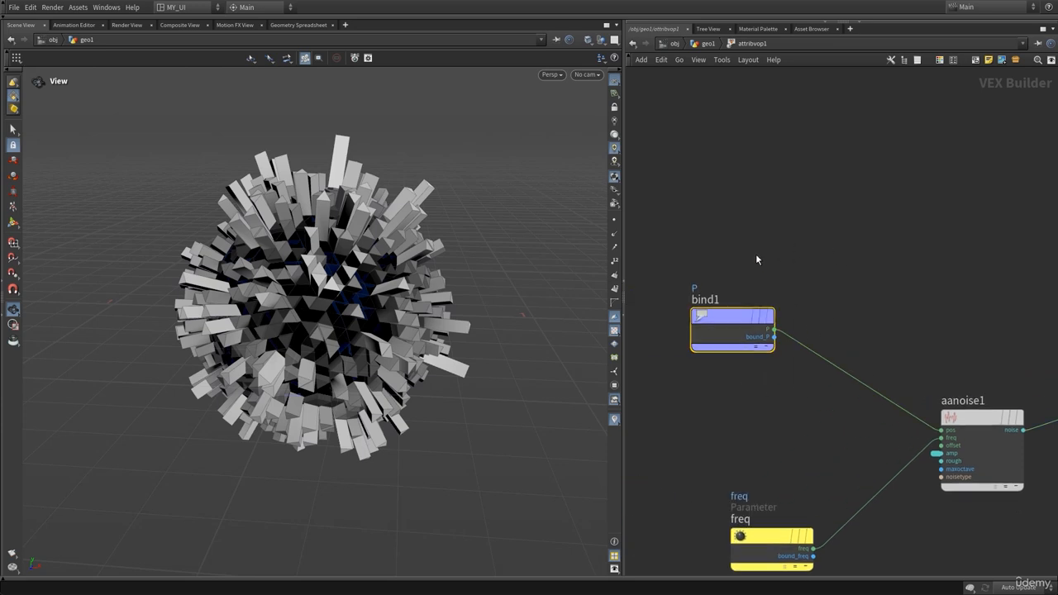
pyautogui.moveTo(942, 277); pyautogui.dragTo(761, 272, button='middle')
pyautogui.click(961, 391)
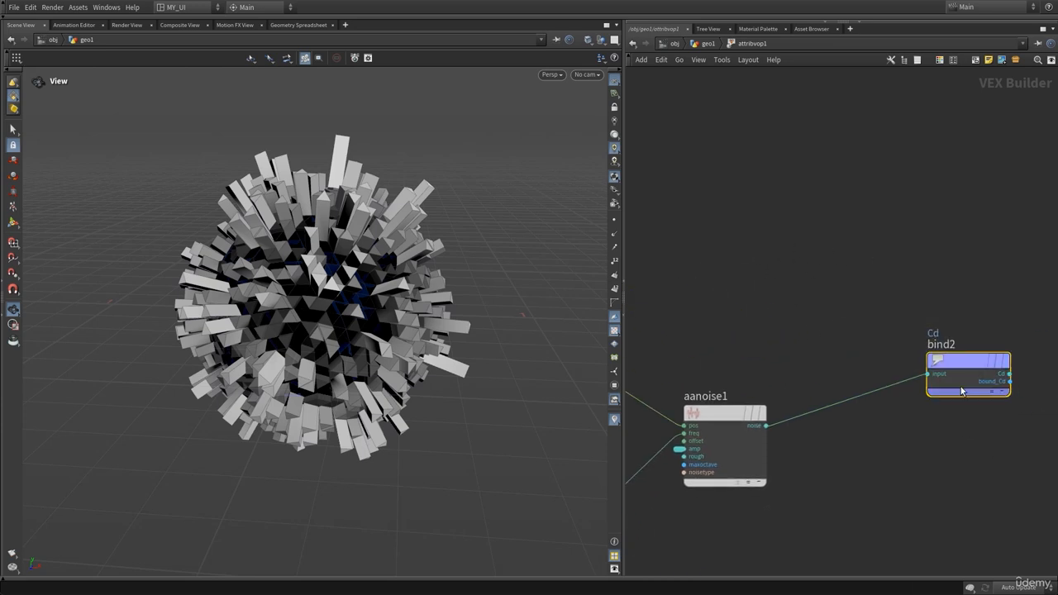
pyautogui.moveTo(917, 304); pyautogui.dragTo(960, 453)
pyautogui.press('p')
pyautogui.press('p')
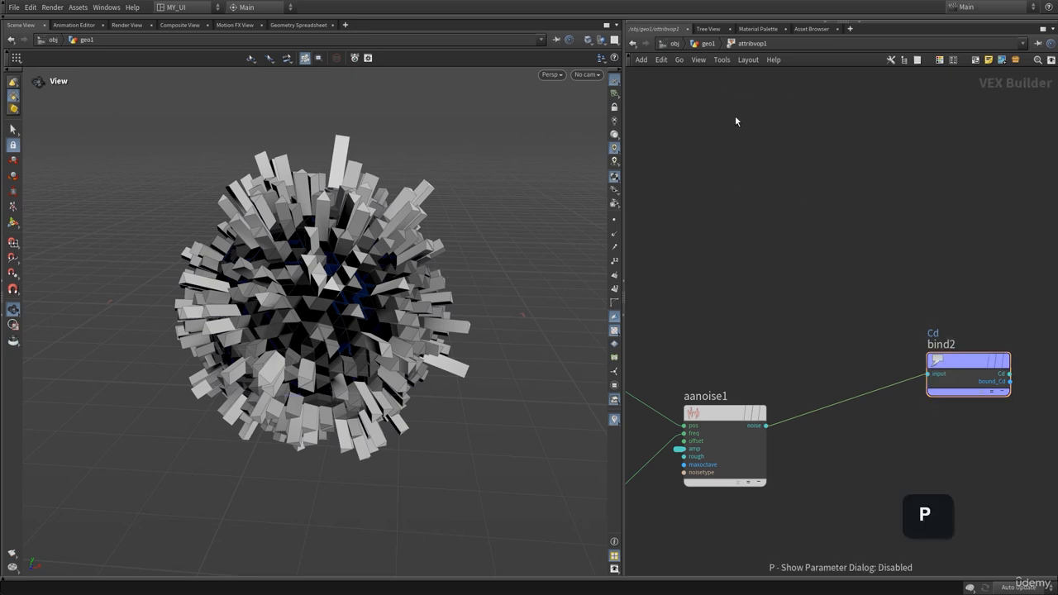
# - Add a second Attribute VOP node to the geo1 network, below the existing nodes
pyautogui.click(707, 43)
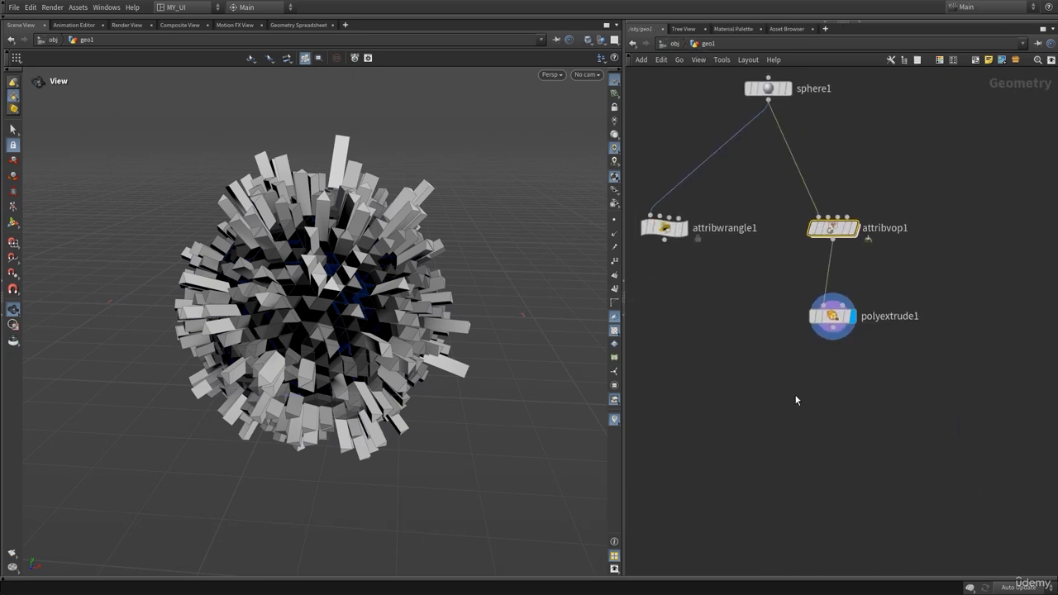
pyautogui.press('Tab')
pyautogui.write('a')
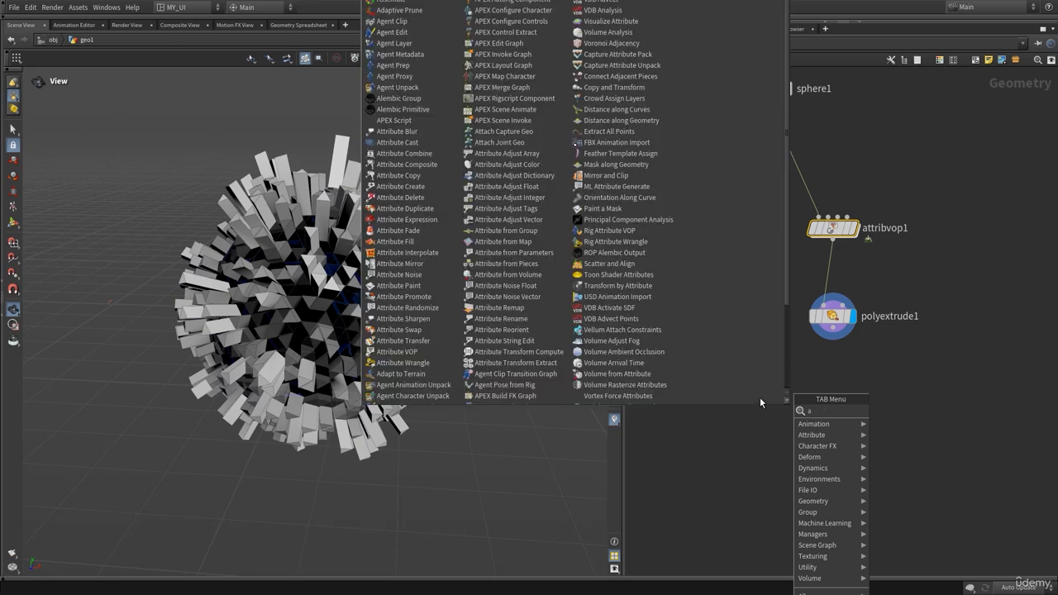
pyautogui.write('ttvop')
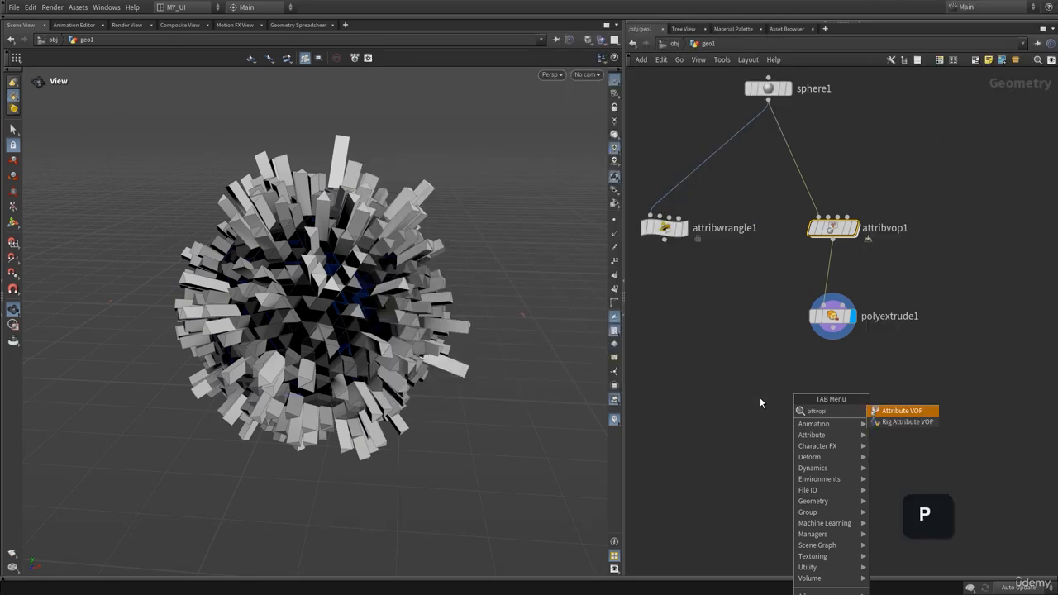
pyautogui.press('Return')
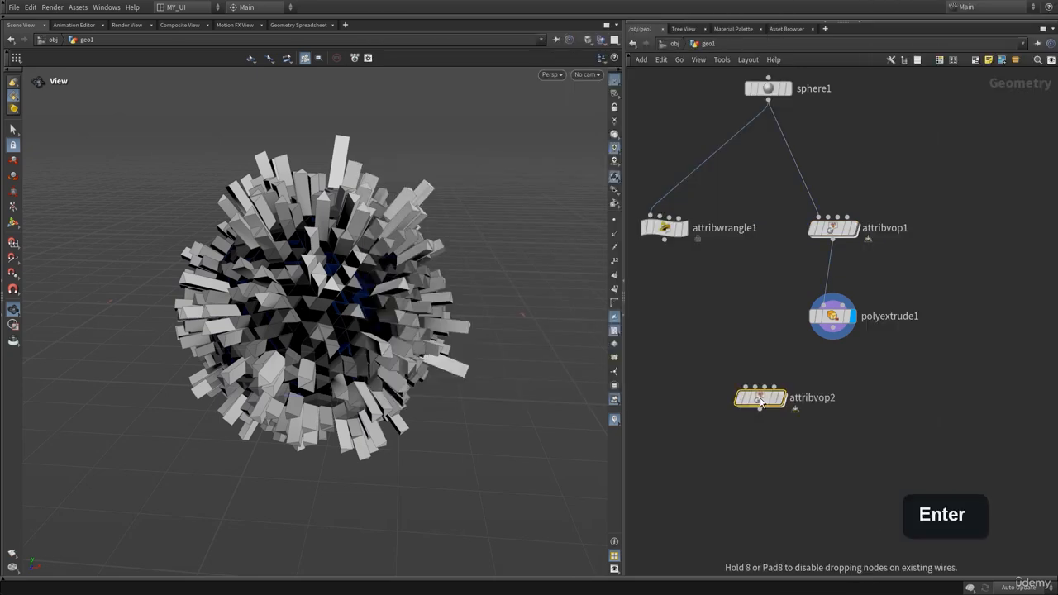
pyautogui.click(726, 416)
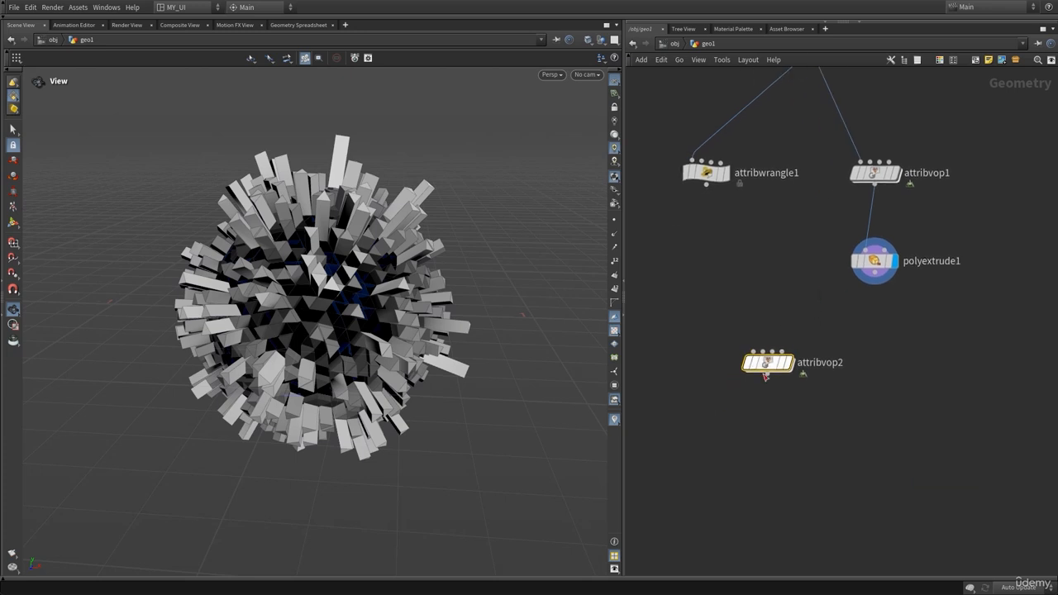
# - Enter attribvop2's network, shift geometryvopglobal1 slightly, and inspect the default global and output nodes
pyautogui.doubleClick(775, 361)
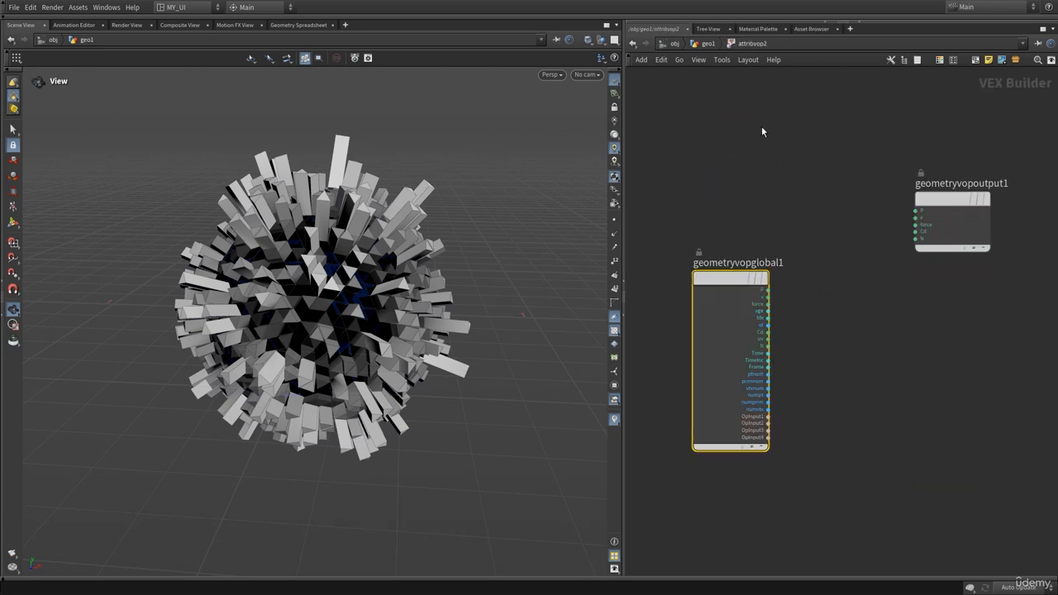
pyautogui.moveTo(727, 278); pyautogui.dragTo(706, 271)
pyautogui.click(952, 221)
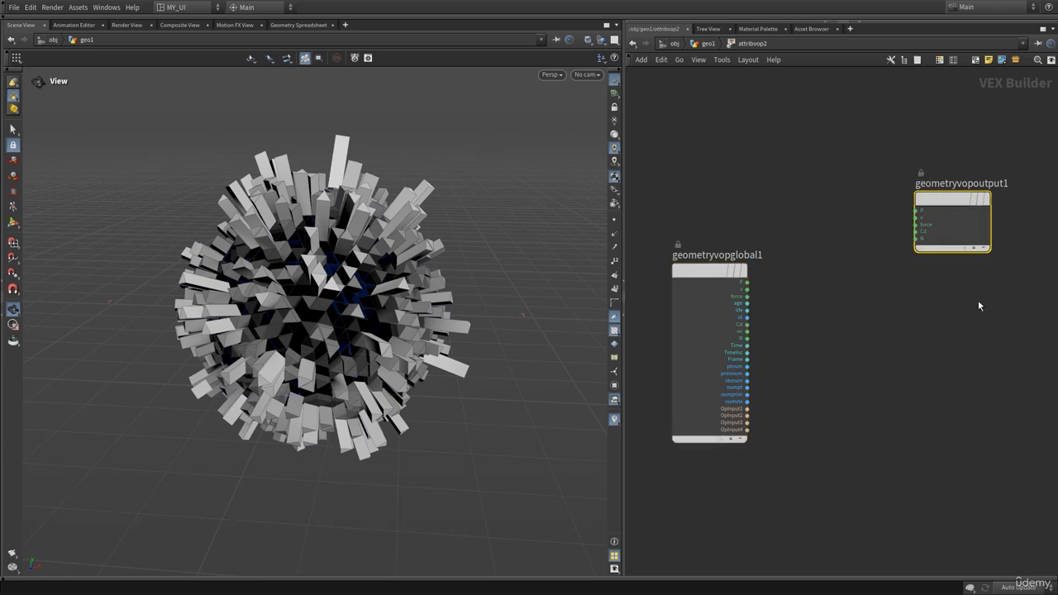
pyautogui.click(700, 276)
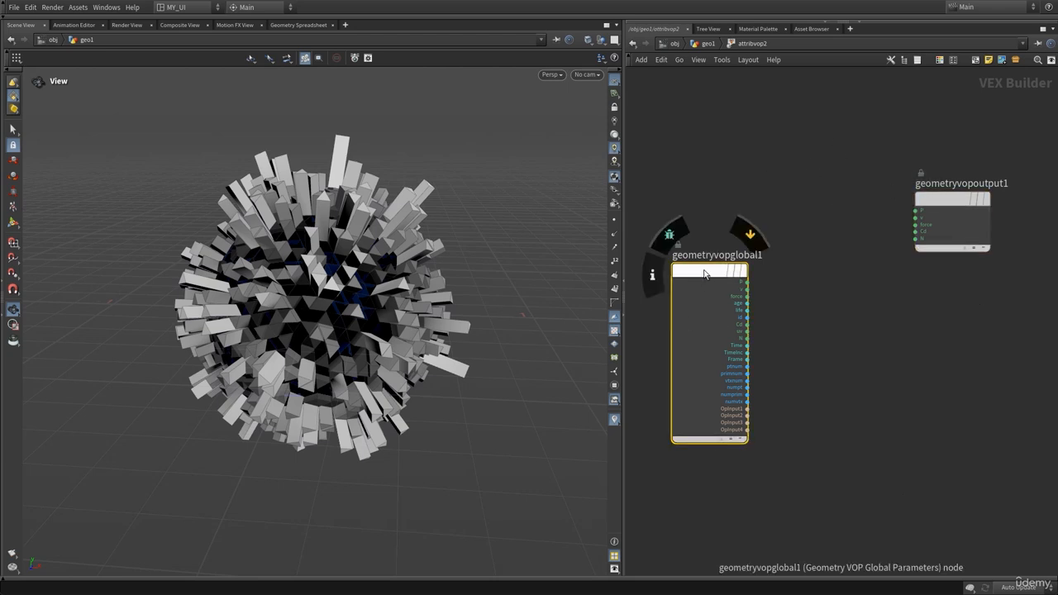
pyautogui.moveTo(866, 178); pyautogui.dragTo(798, 206, button='middle')
pyautogui.moveTo(797, 207); pyautogui.dragTo(931, 324)
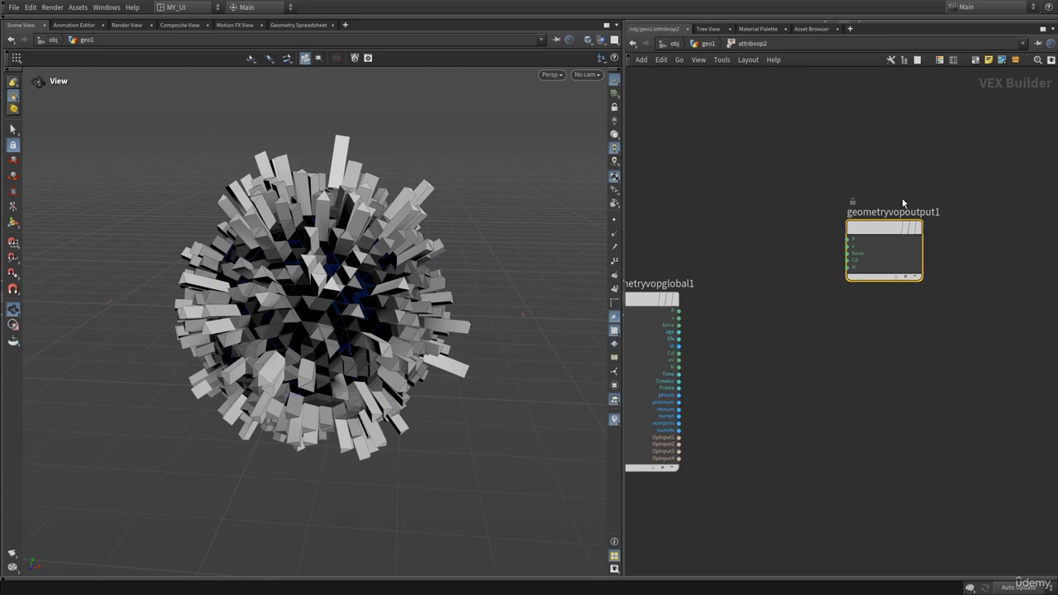
# - Move geometryvopglobal1 farther from geometryvopoutput1 and examine its list of outputs
pyautogui.moveTo(725, 267); pyautogui.dragTo(770, 259, button='middle')
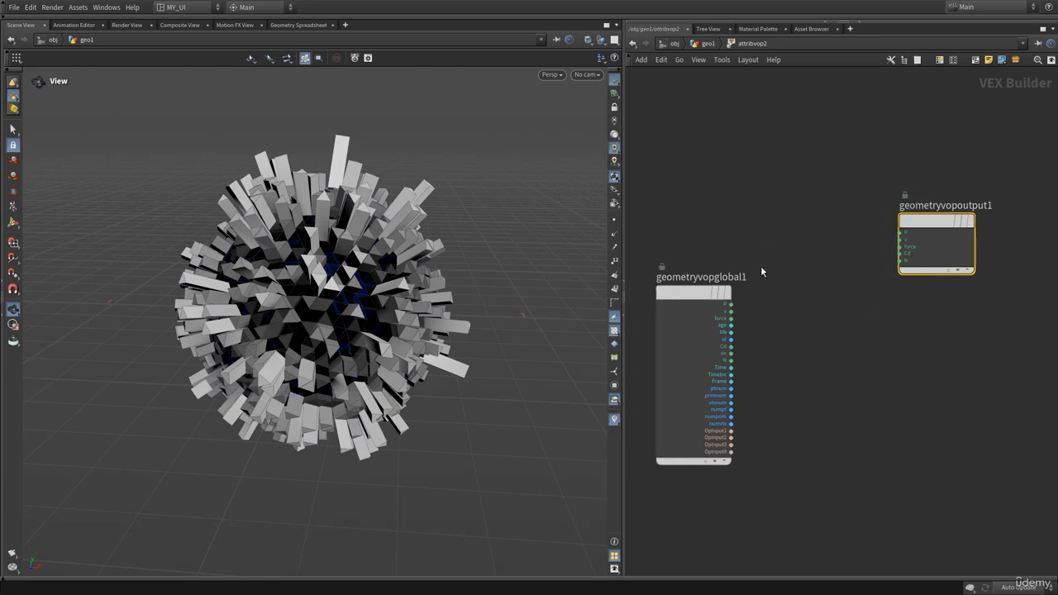
pyautogui.moveTo(760, 265); pyautogui.dragTo(777, 251, button='middle')
pyautogui.moveTo(720, 276); pyautogui.dragTo(692, 284)
pyautogui.moveTo(772, 325); pyautogui.dragTo(785, 297, button='middle')
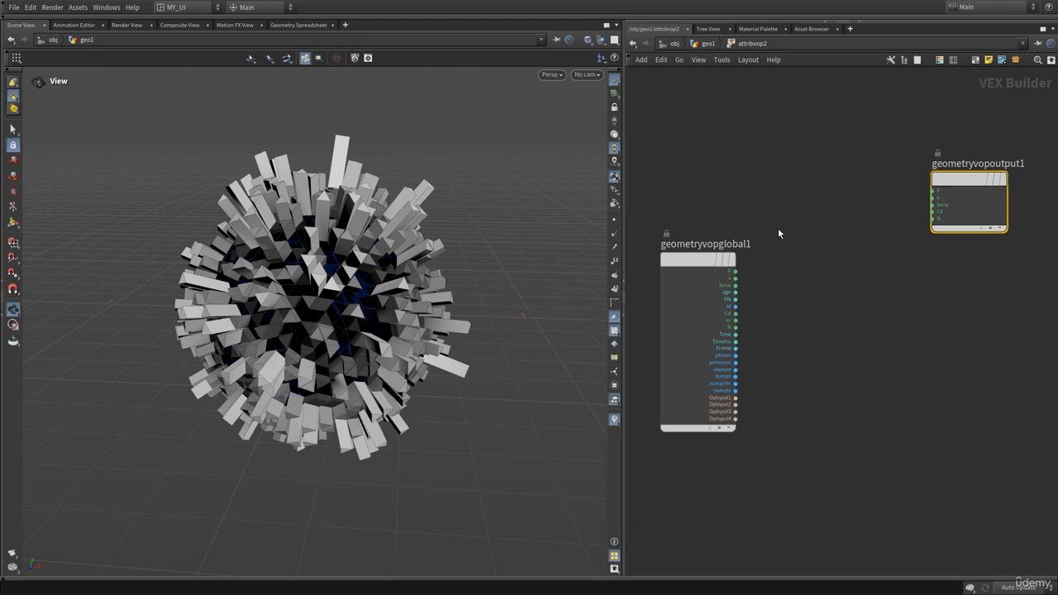
pyautogui.moveTo(694, 256); pyautogui.dragTo(679, 212)
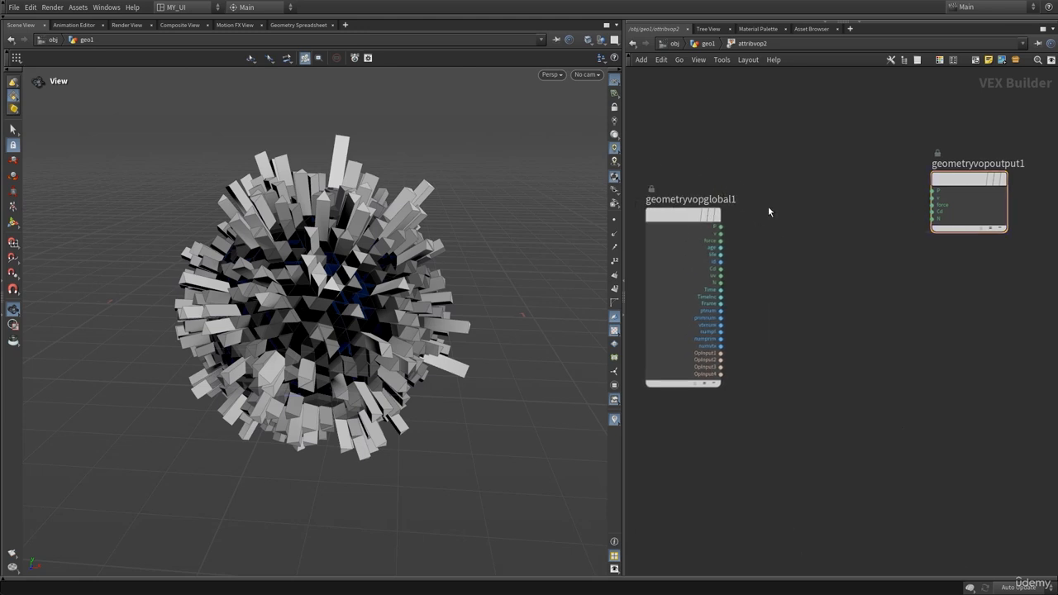
pyautogui.moveTo(730, 248); pyautogui.dragTo(782, 237, button='middle')
pyautogui.scroll(5, 782, 236)
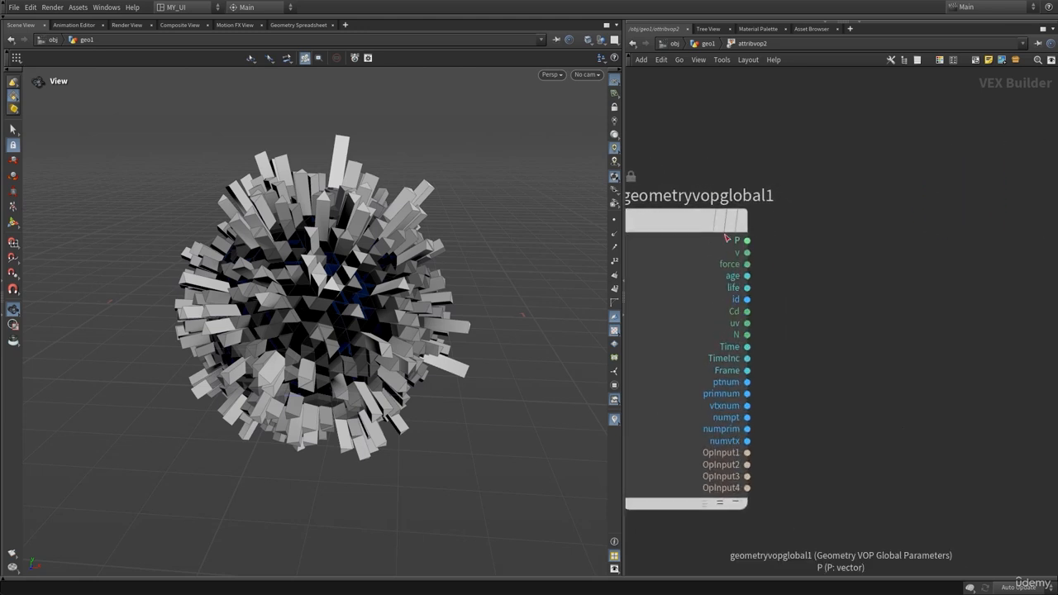
pyautogui.scroll(-3, 732, 147)
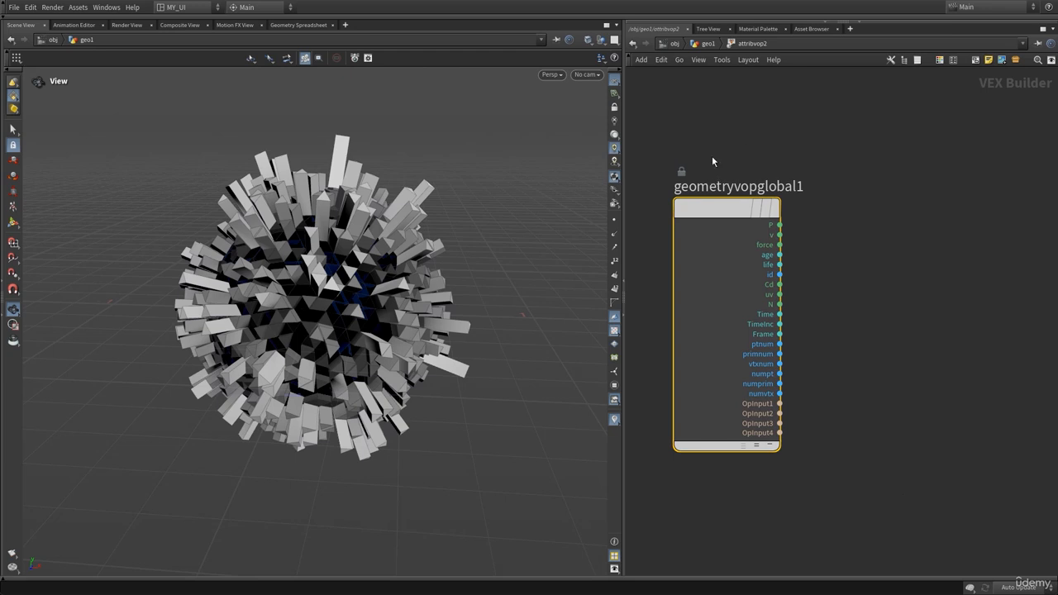
# - Inspect the locked nodes inside geometryvopglobal1, return to attribvop2, and examine the global node's outputs
pyautogui.click(690, 169)
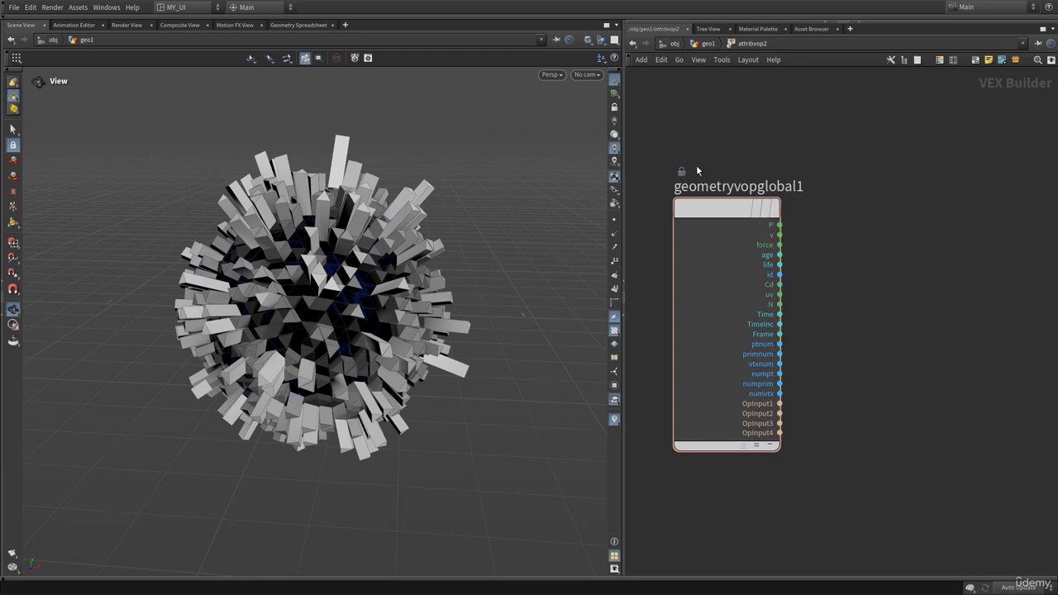
pyautogui.doubleClick(715, 211)
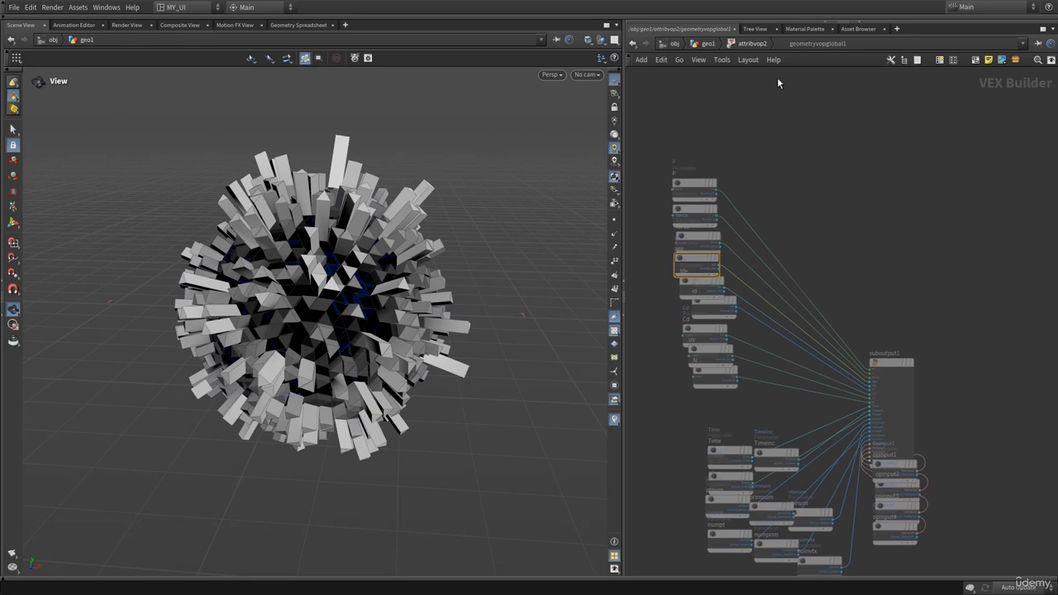
pyautogui.click(752, 44)
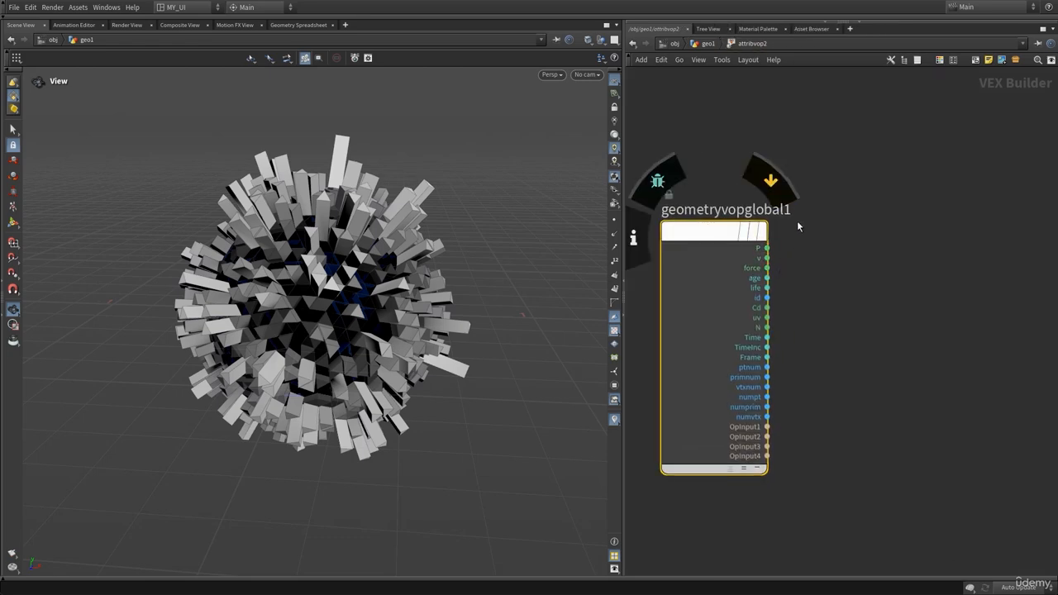
pyautogui.scroll(2, 798, 223)
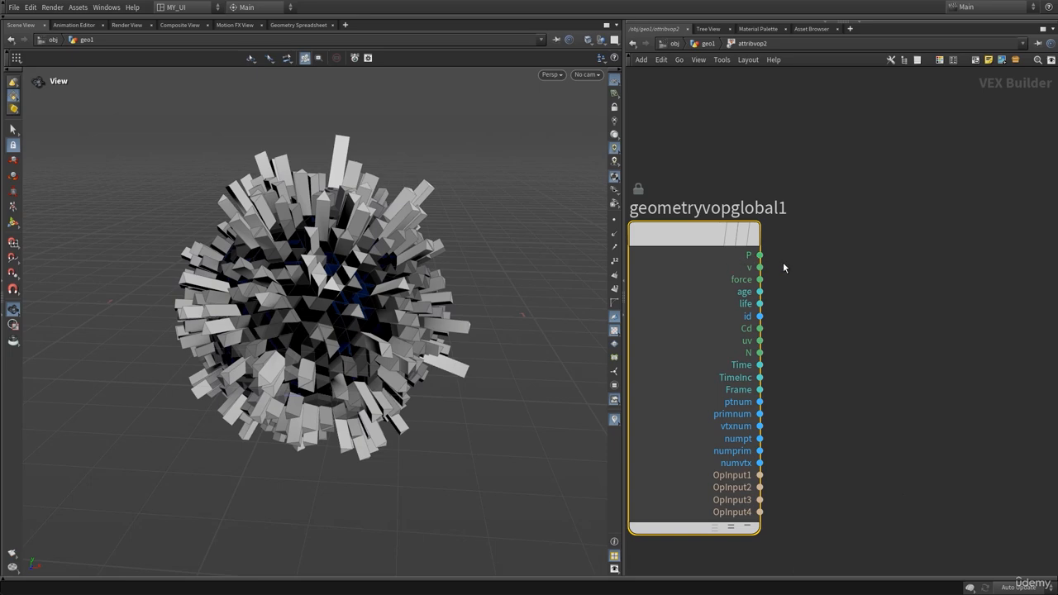
pyautogui.moveTo(746, 270); pyautogui.dragTo(796, 237)
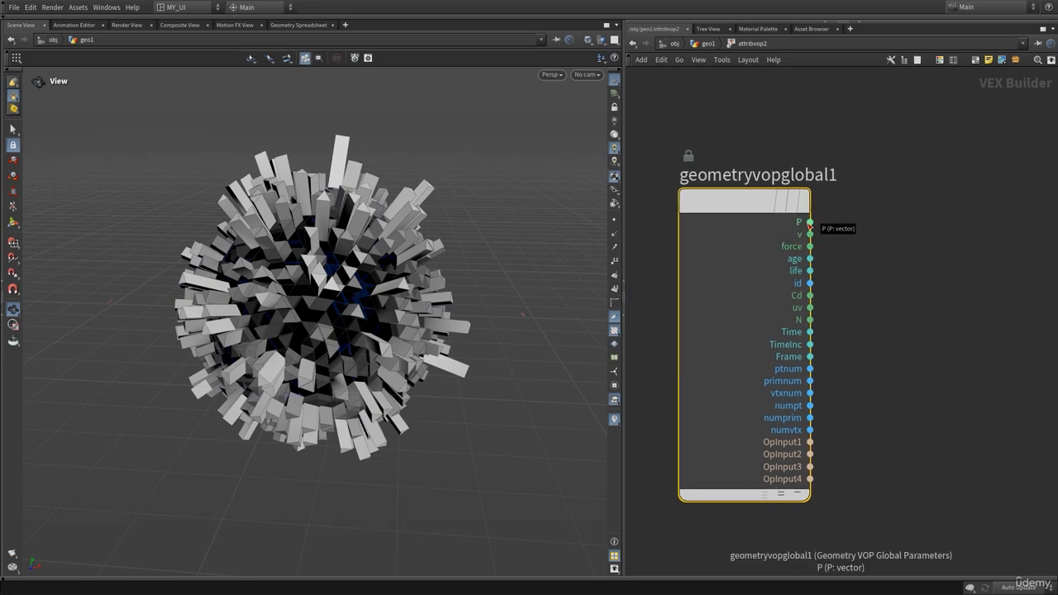
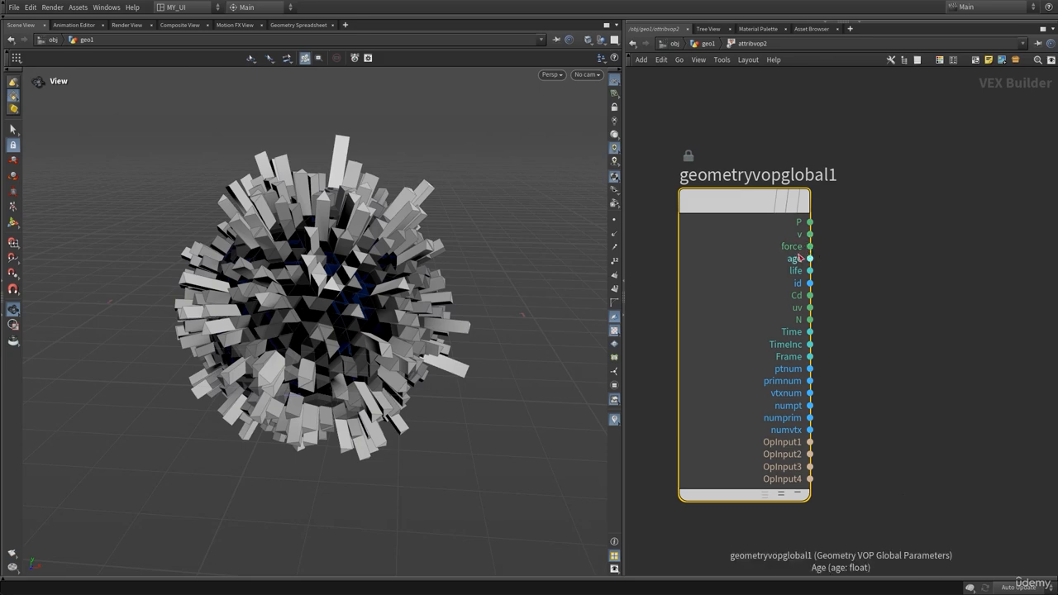
# - Go up to geo1 to look at sphere1 and its connections, and reopen attribvop2's network
pyautogui.click(698, 43)
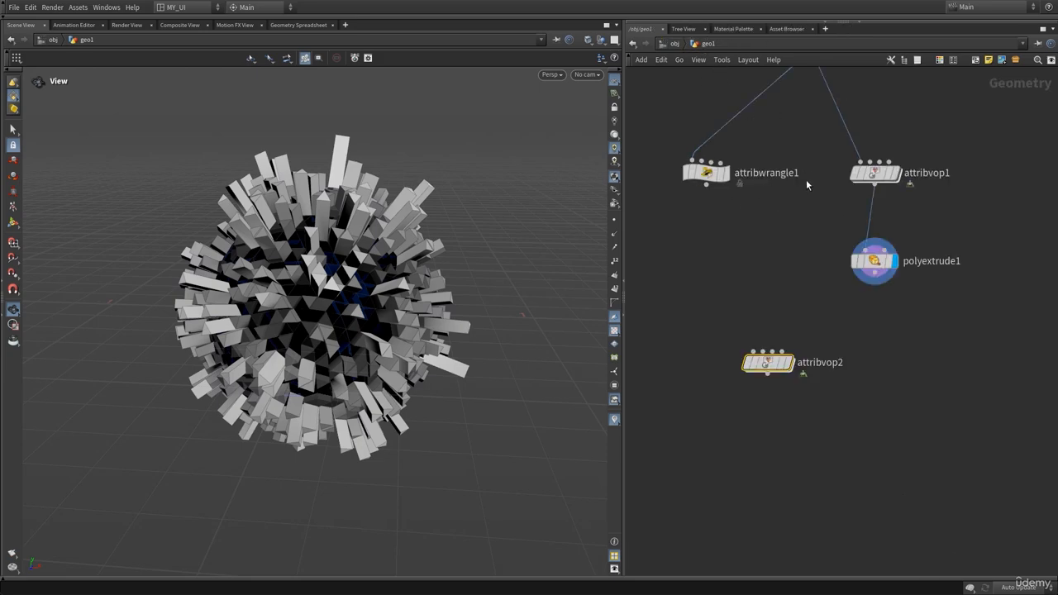
pyautogui.moveTo(825, 126); pyautogui.dragTo(741, 169)
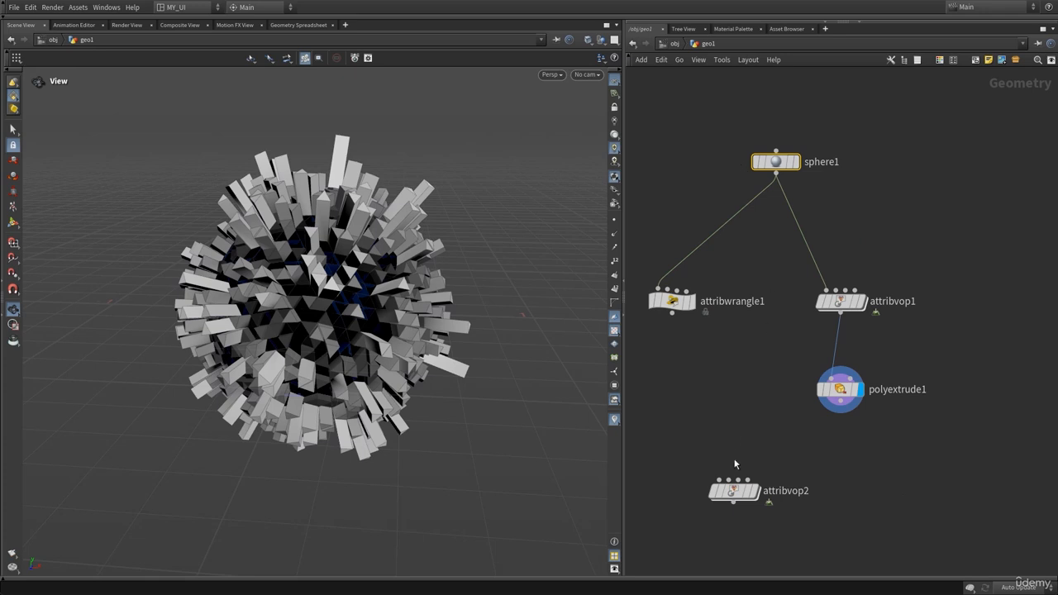
pyautogui.doubleClick(732, 493)
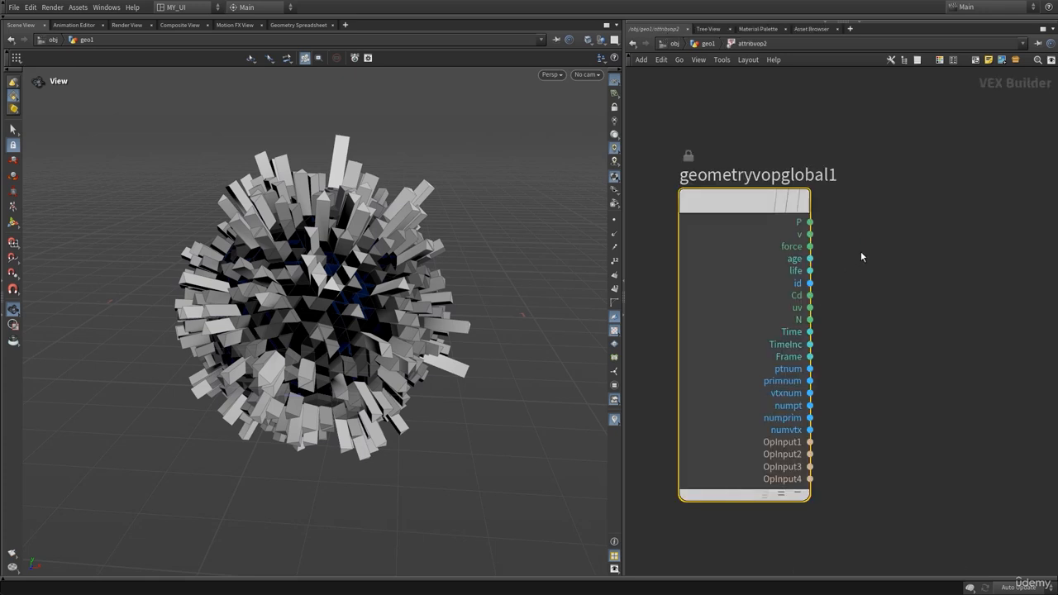
# - Add a Bind node above geometryvopglobal1, view its parameters, and delete it
pyautogui.scroll(-3, 842, 237)
pyautogui.moveTo(854, 264); pyautogui.dragTo(777, 304, button='middle')
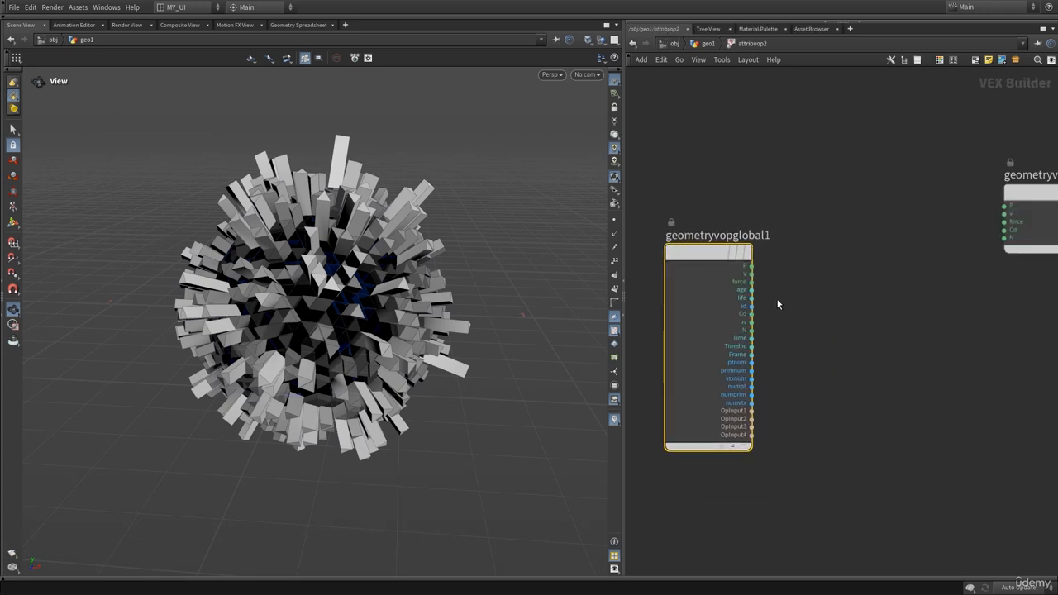
pyautogui.press('Tab')
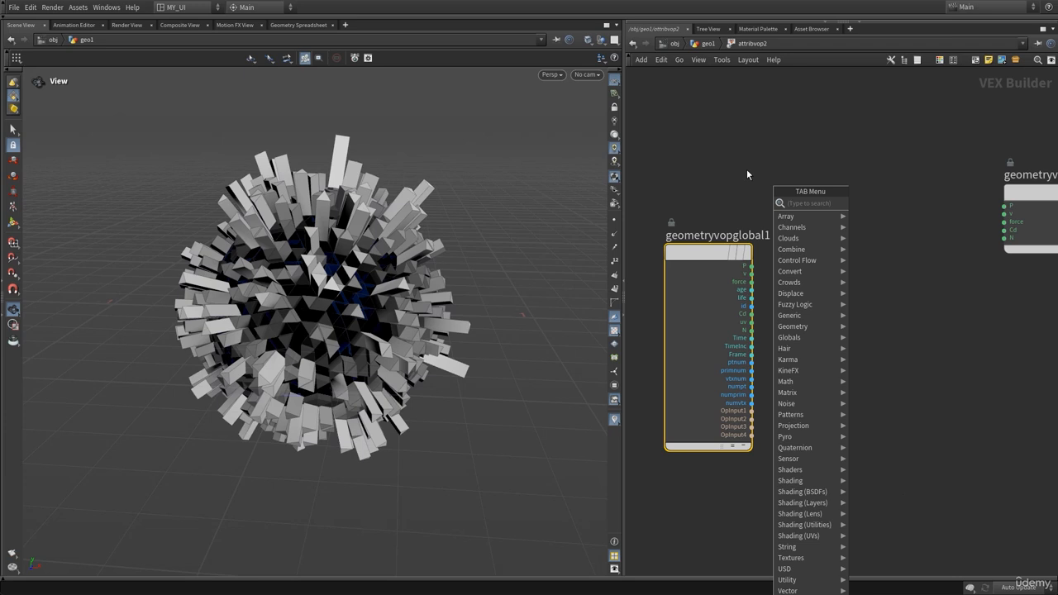
pyautogui.write('bind')
pyautogui.press('Return')
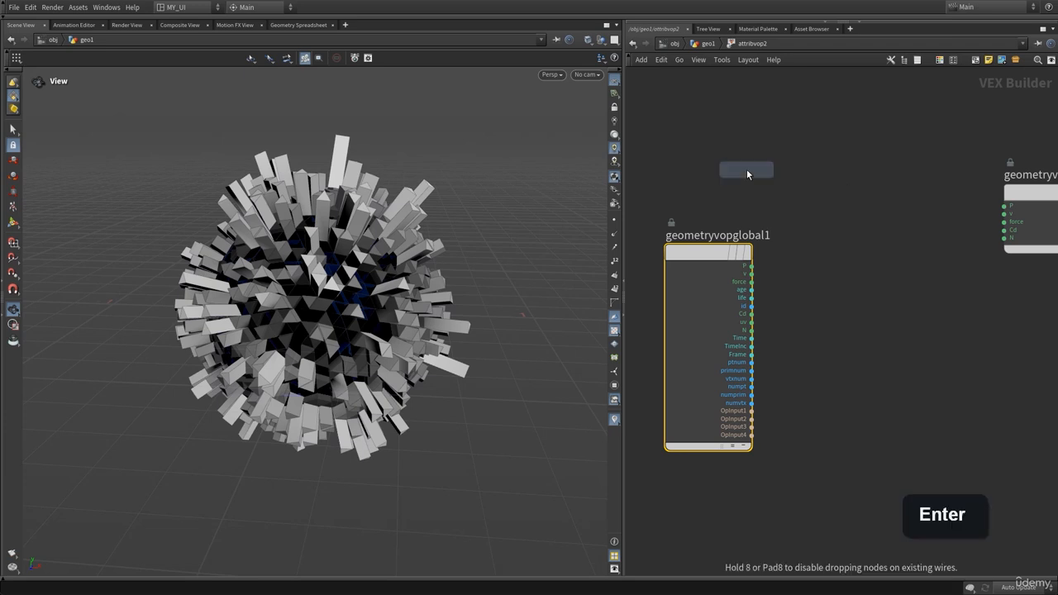
pyautogui.click(746, 169)
pyautogui.press('p')
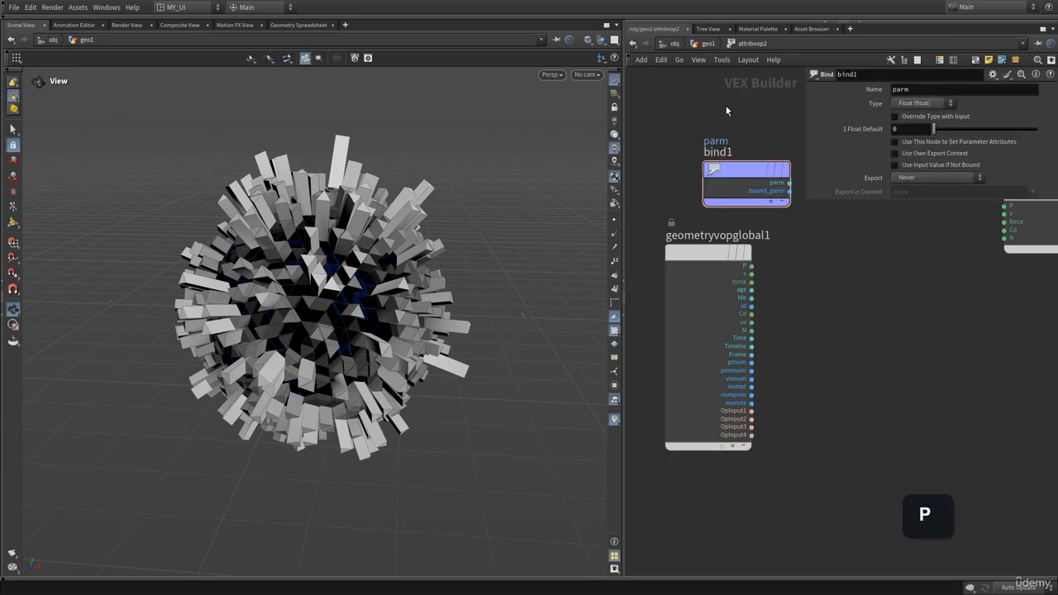
pyautogui.press('Delete')
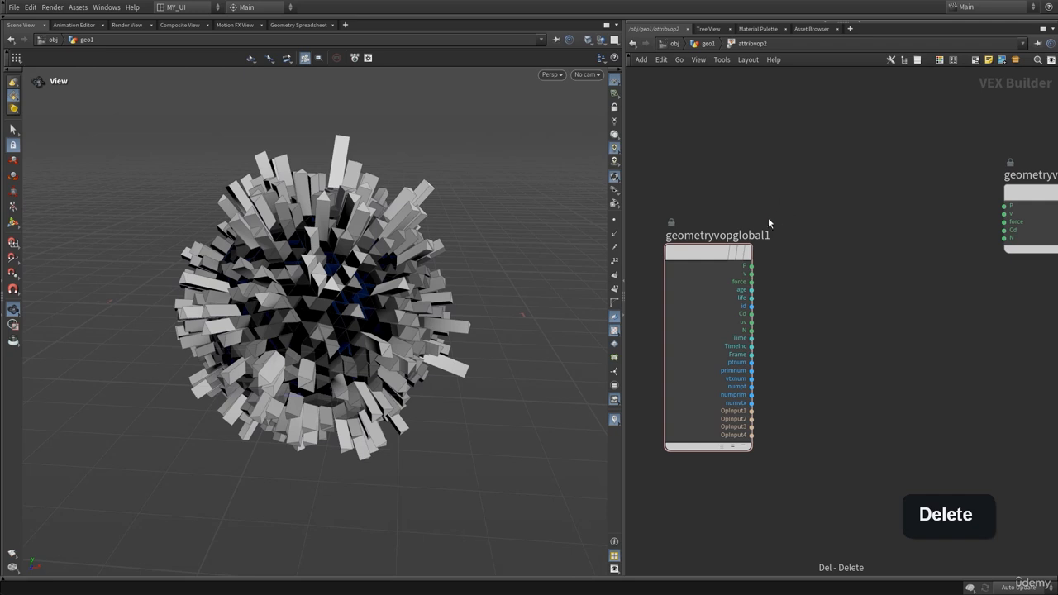
# - Shift geometryvopglobal1 slightly upward and reposition geometryvopoutput1 a little in attribvop2's network
pyautogui.moveTo(686, 258); pyautogui.dragTo(678, 234)
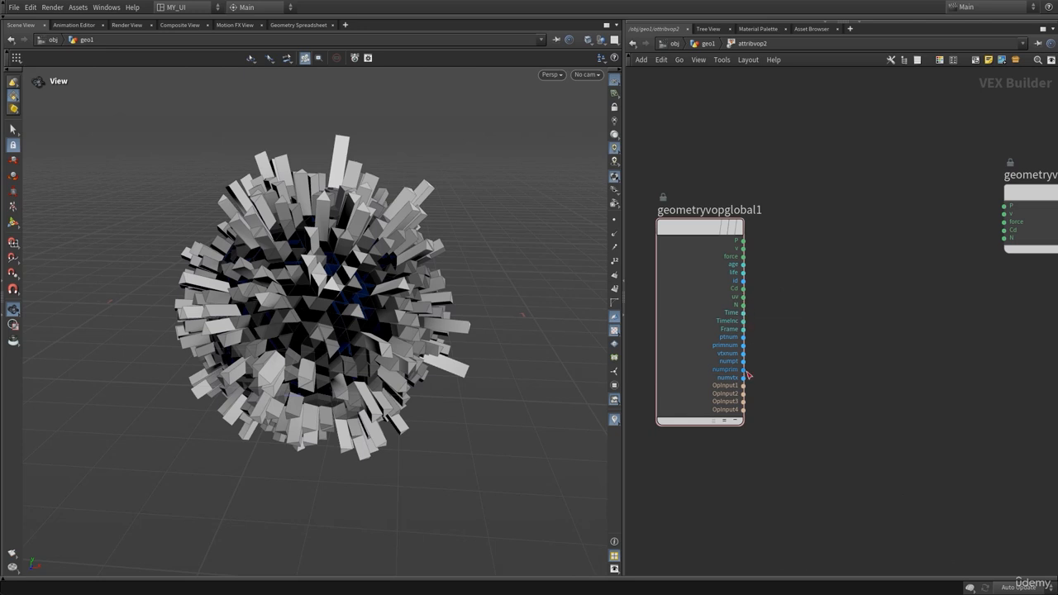
pyautogui.moveTo(841, 215); pyautogui.dragTo(671, 317, button='middle')
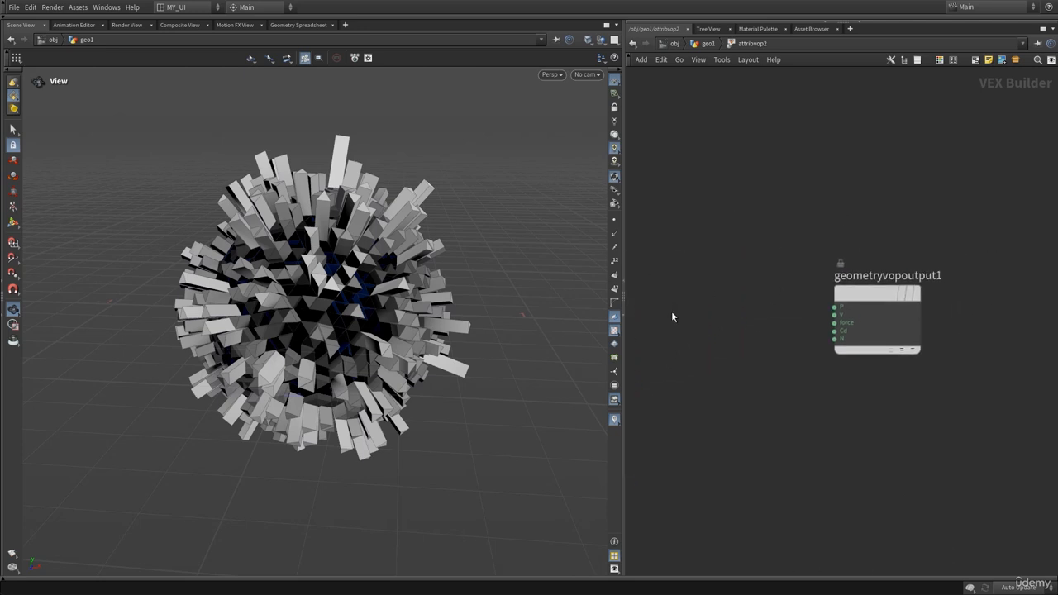
pyautogui.moveTo(834, 209); pyautogui.dragTo(890, 414)
pyautogui.moveTo(878, 293); pyautogui.dragTo(897, 274)
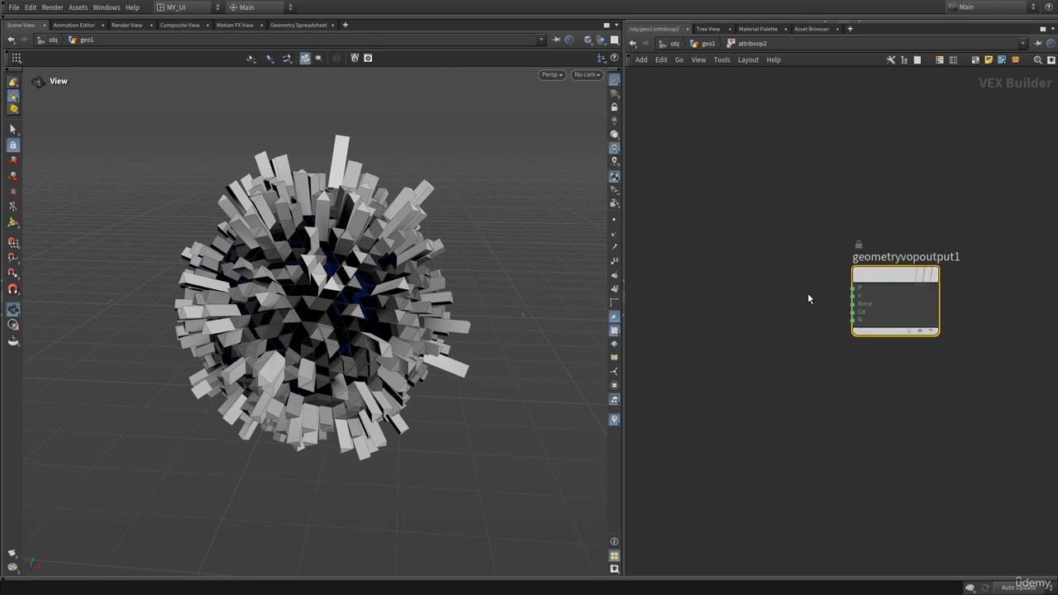
pyautogui.click(807, 295)
pyautogui.click(852, 287)
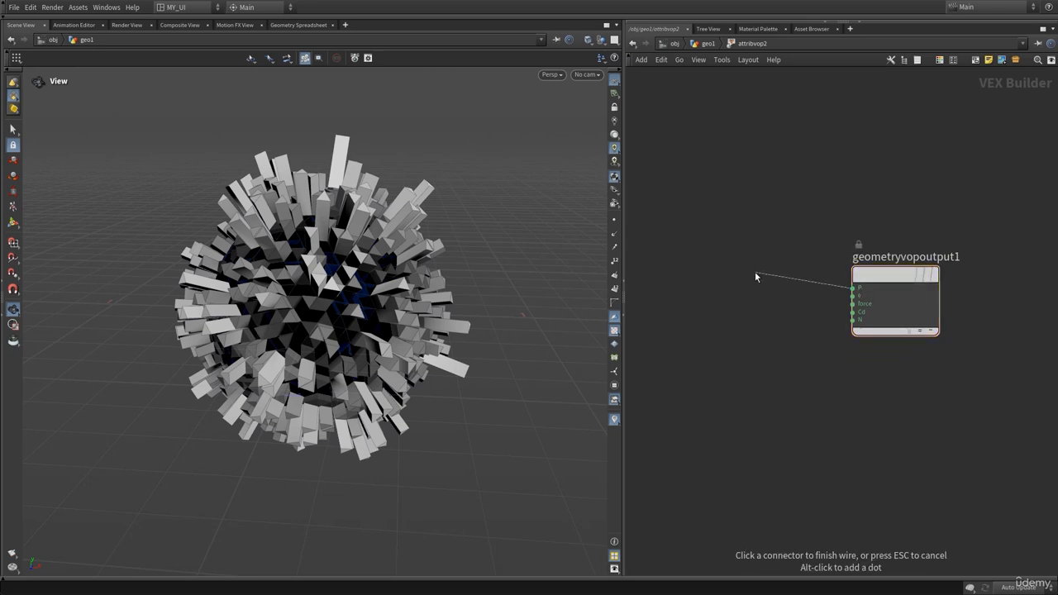
pyautogui.press('Escape')
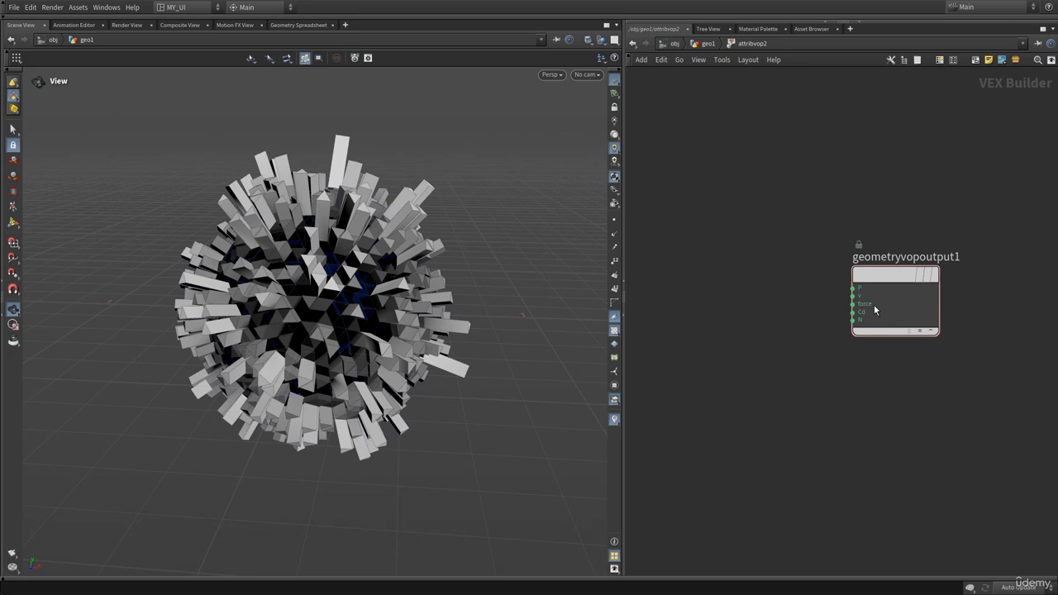
# - Nudge geometryvopoutput1 slightly and examine its P, v, force, Cd and N inputs
pyautogui.moveTo(775, 277); pyautogui.dragTo(936, 403)
pyautogui.moveTo(871, 274); pyautogui.dragTo(875, 278)
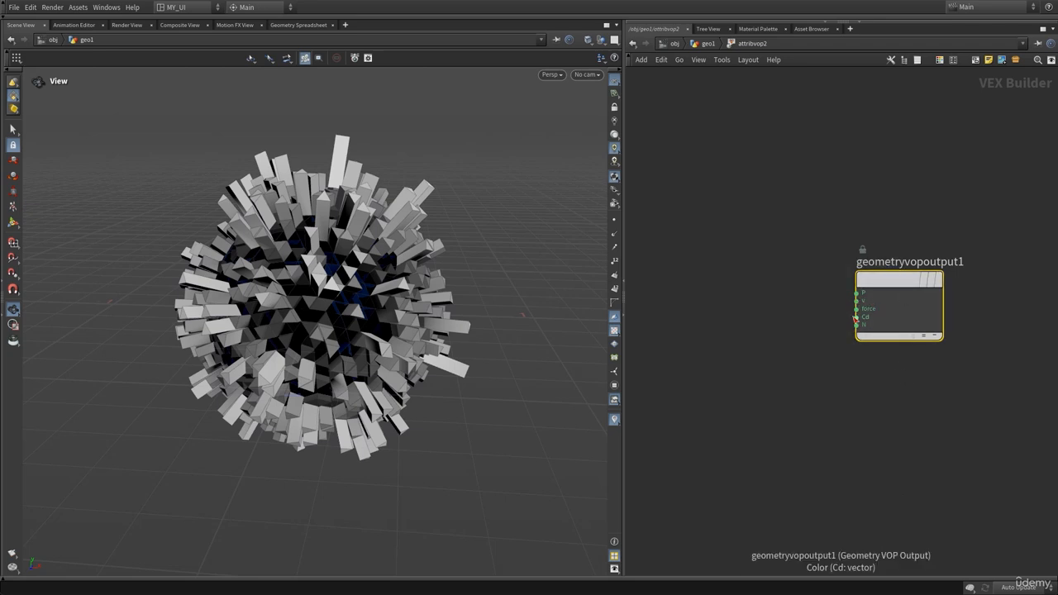
pyautogui.scroll(-2, 808, 260)
pyautogui.moveTo(866, 250); pyautogui.dragTo(904, 364)
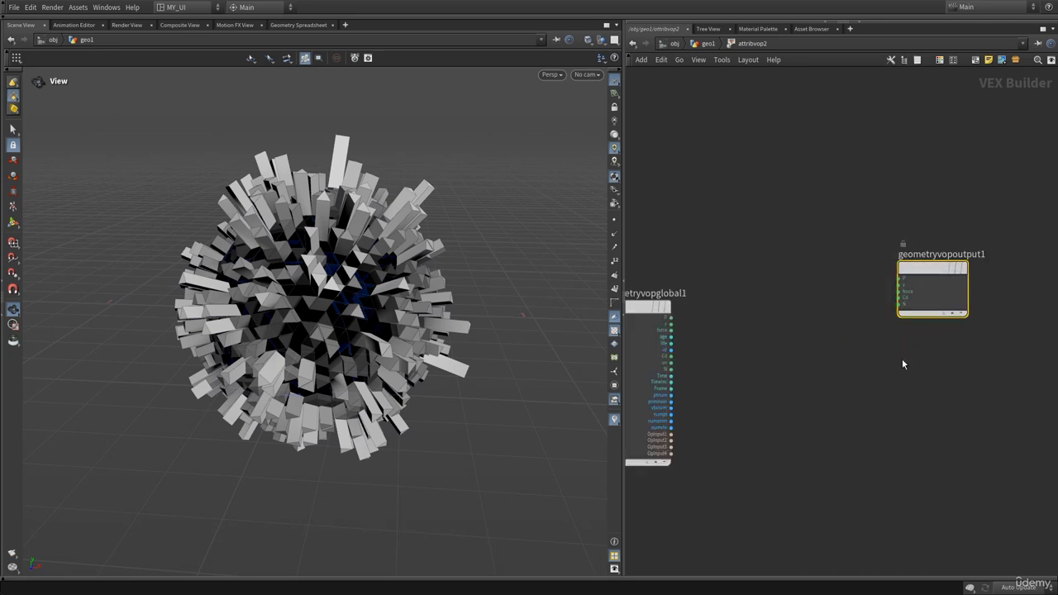
pyautogui.scroll(2, 875, 297)
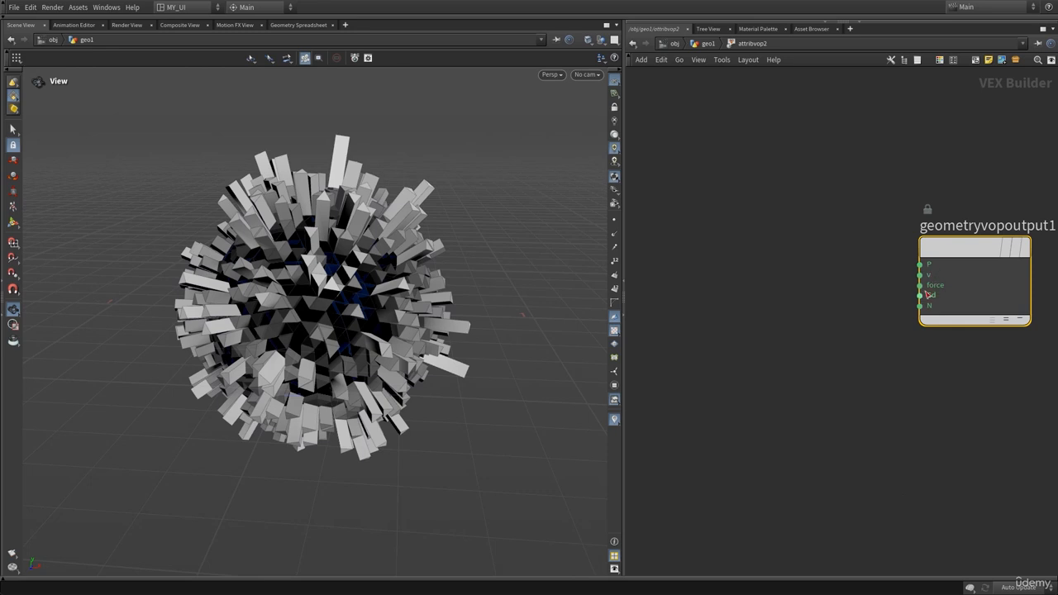
# - Move geometryvopglobal1 slightly upward and widen the network editor pane a little
pyautogui.scroll(-1, 878, 325)
pyautogui.moveTo(754, 363); pyautogui.dragTo(854, 320, button='middle')
pyautogui.moveTo(796, 245); pyautogui.dragTo(718, 469)
pyautogui.moveTo(686, 267); pyautogui.dragTo(683, 226)
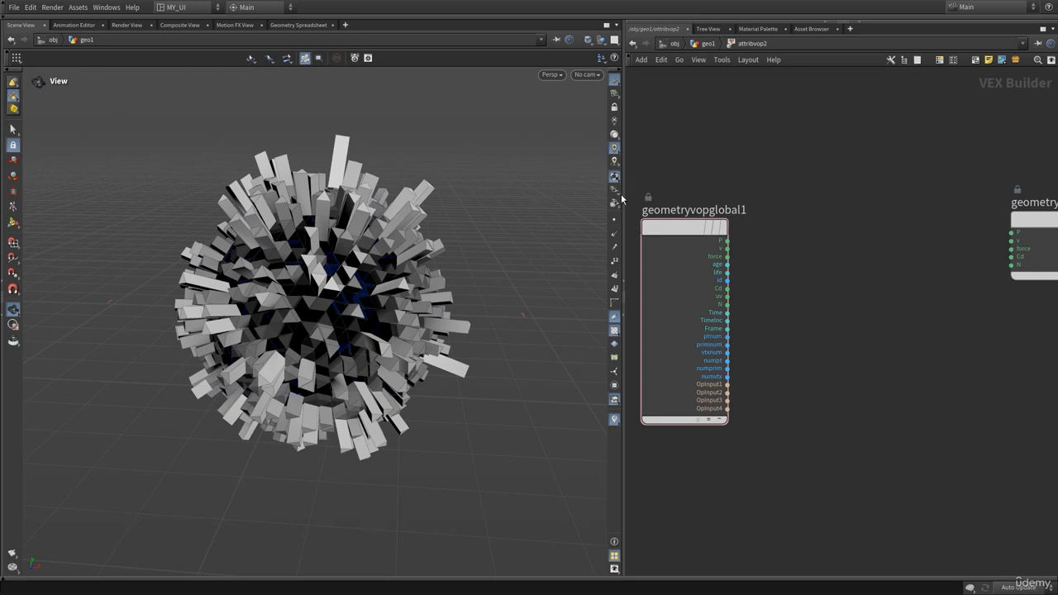
pyautogui.moveTo(621, 198); pyautogui.dragTo(612, 199)
# - Examine the ptnum output on geometryvopglobal1 up close without wiring it
pyautogui.scroll(3, 777, 326)
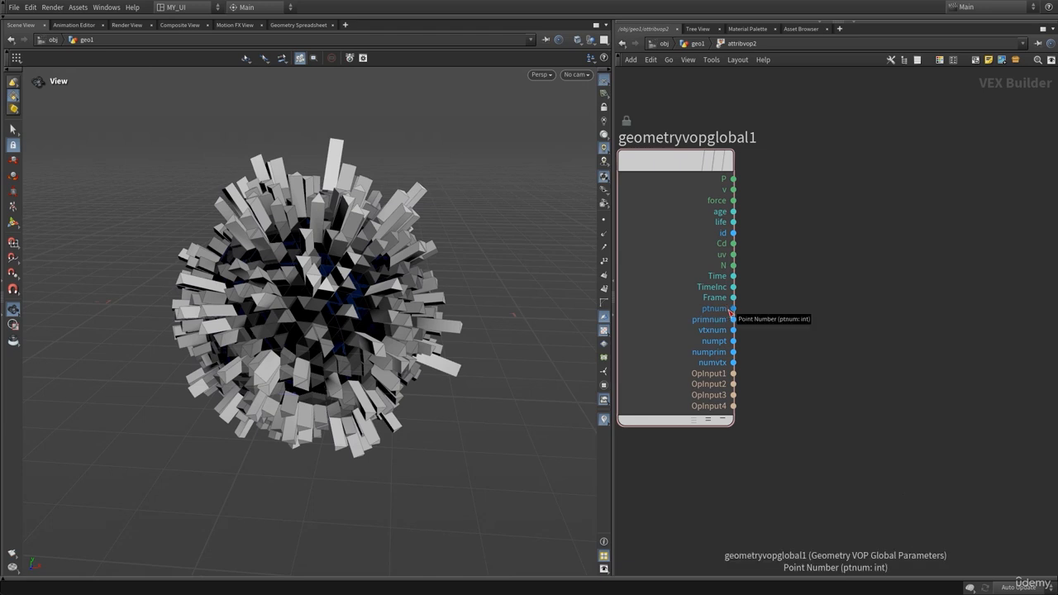
pyautogui.click(730, 309)
pyautogui.press('Escape')
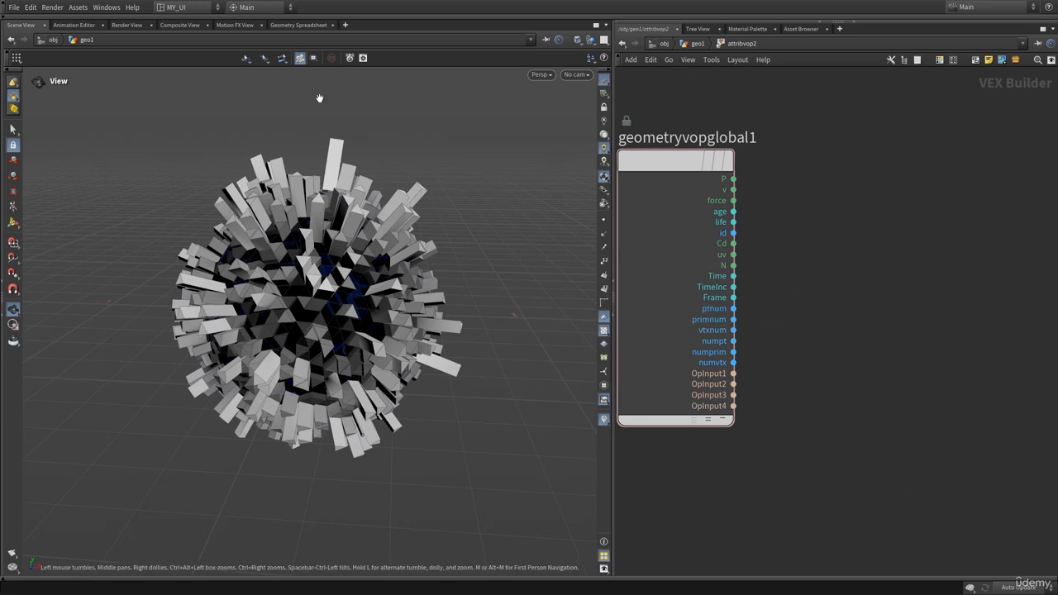
# - Examine sphere1's point numbers and P values from geo1 in the Geometry Spreadsheet
pyautogui.click(295, 25)
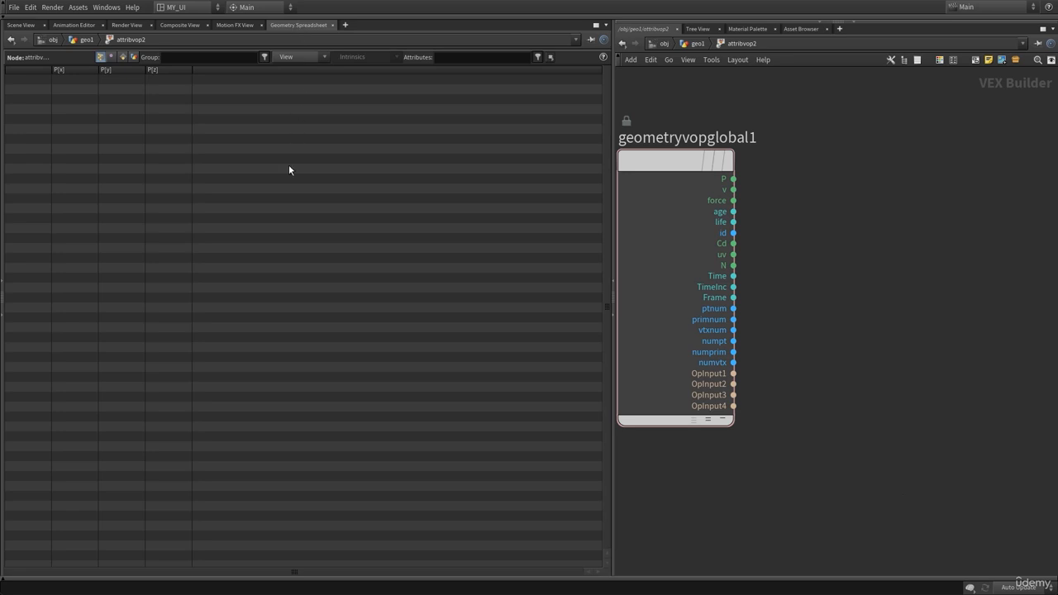
pyautogui.click(696, 43)
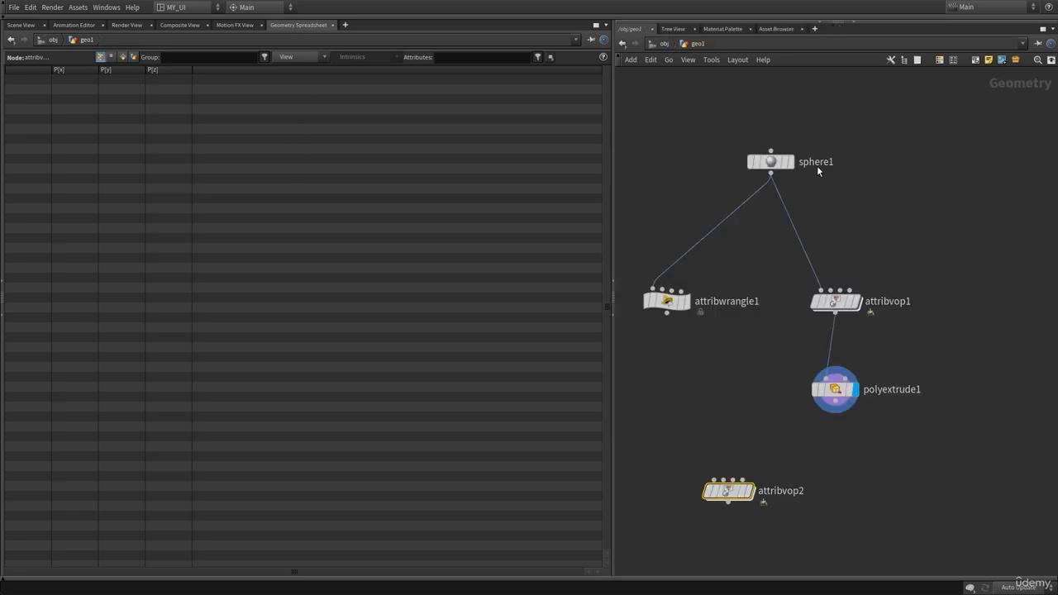
pyautogui.click(780, 170)
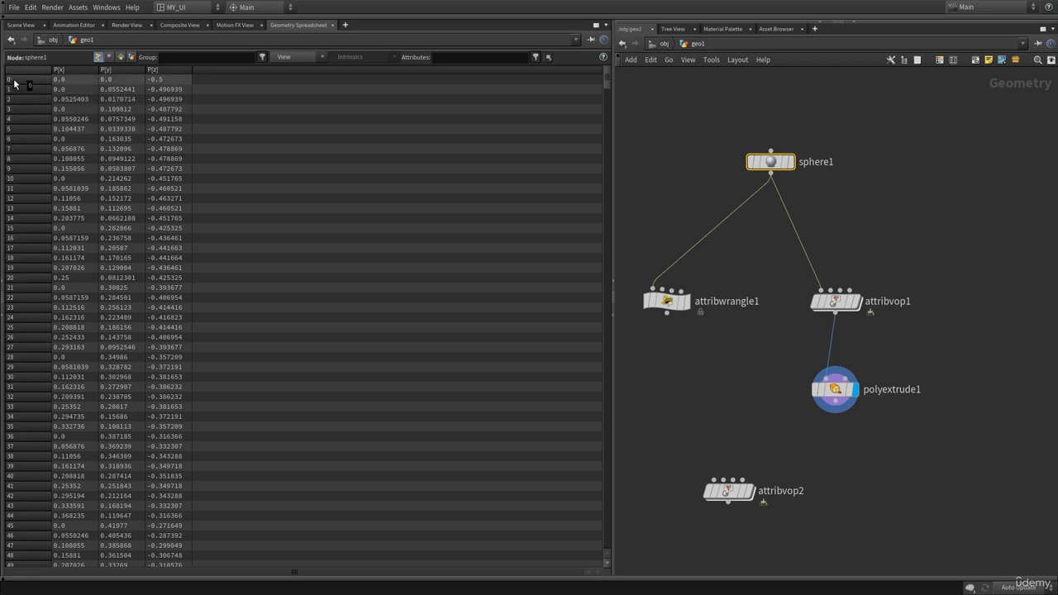
pyautogui.scroll(-2, 15, 331)
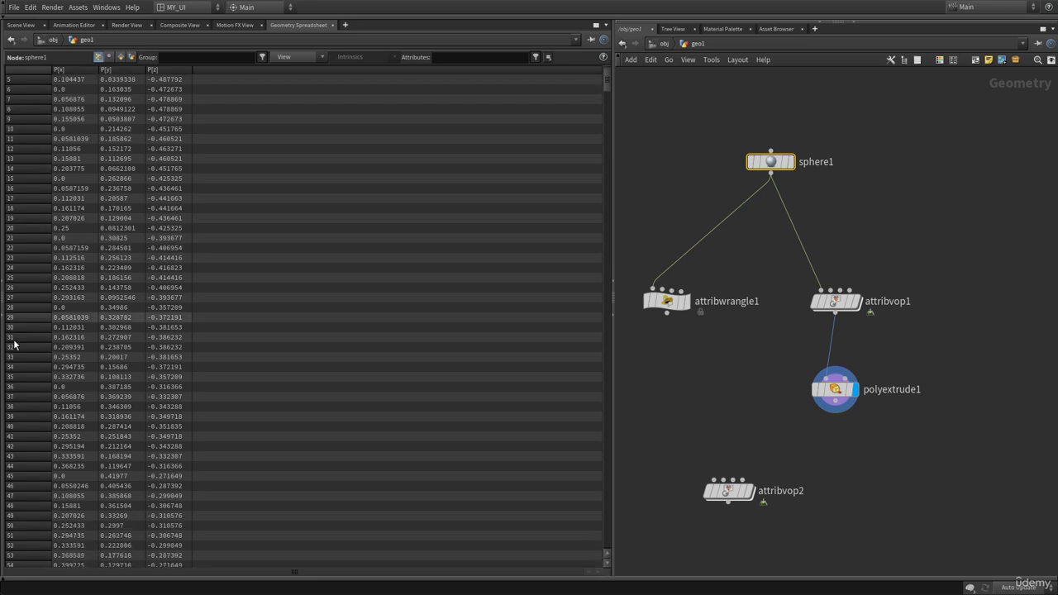
# - Display sphere1 in the scene view with its point numbers turned on
pyautogui.click(23, 25)
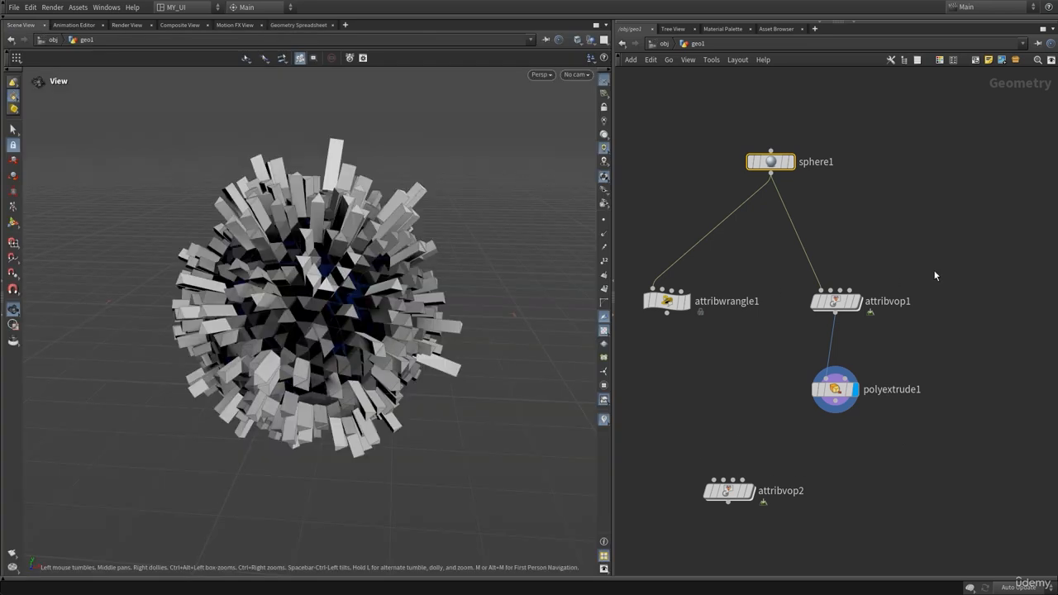
pyautogui.click(796, 137)
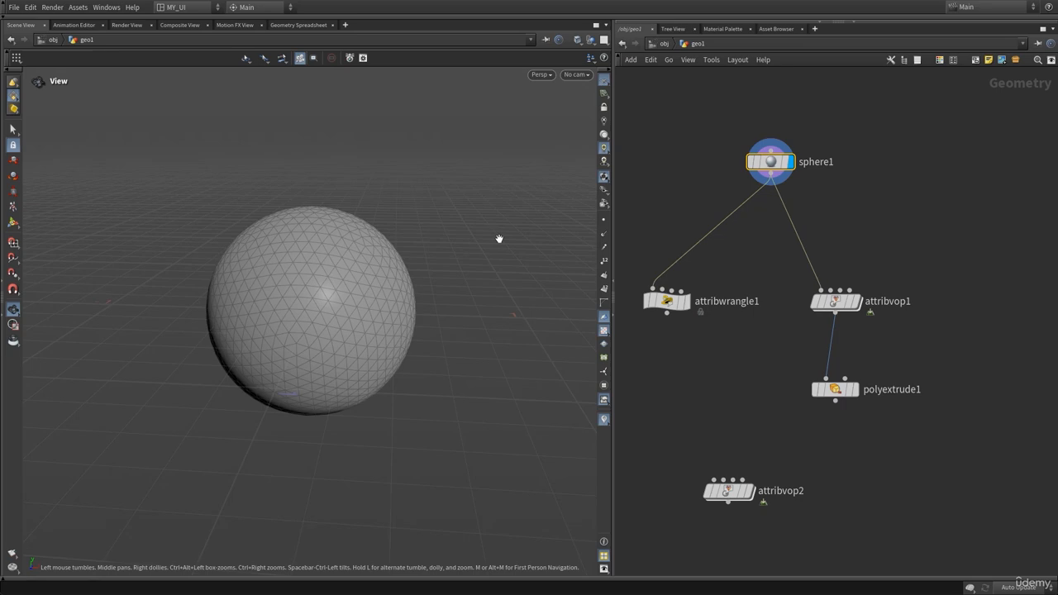
pyautogui.click(603, 261)
# - Inspect the point numbers on the sphere's surface up close and turn the point number display off
pyautogui.scroll(5, 430, 286)
pyautogui.scroll(8, 392, 305)
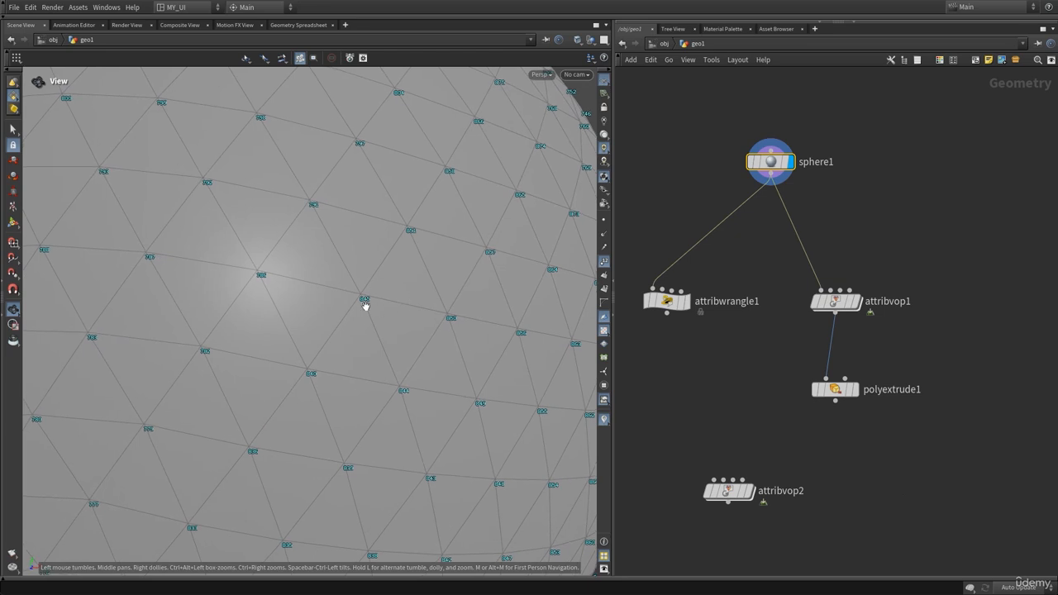
pyautogui.scroll(-3, 367, 303)
pyautogui.scroll(-2, 366, 296)
pyautogui.scroll(4, 402, 309)
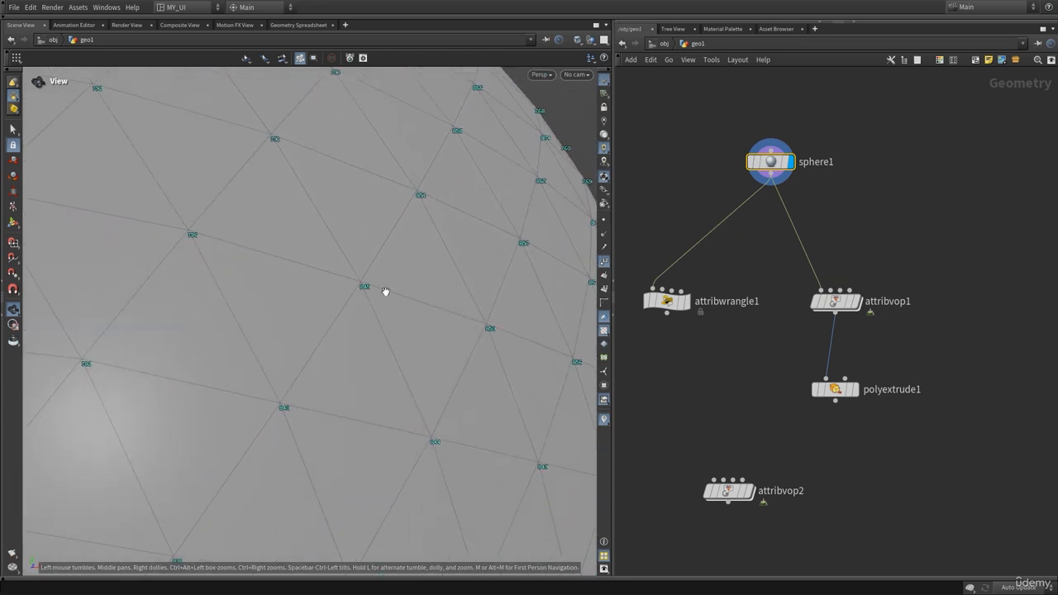
pyautogui.scroll(-2, 352, 317)
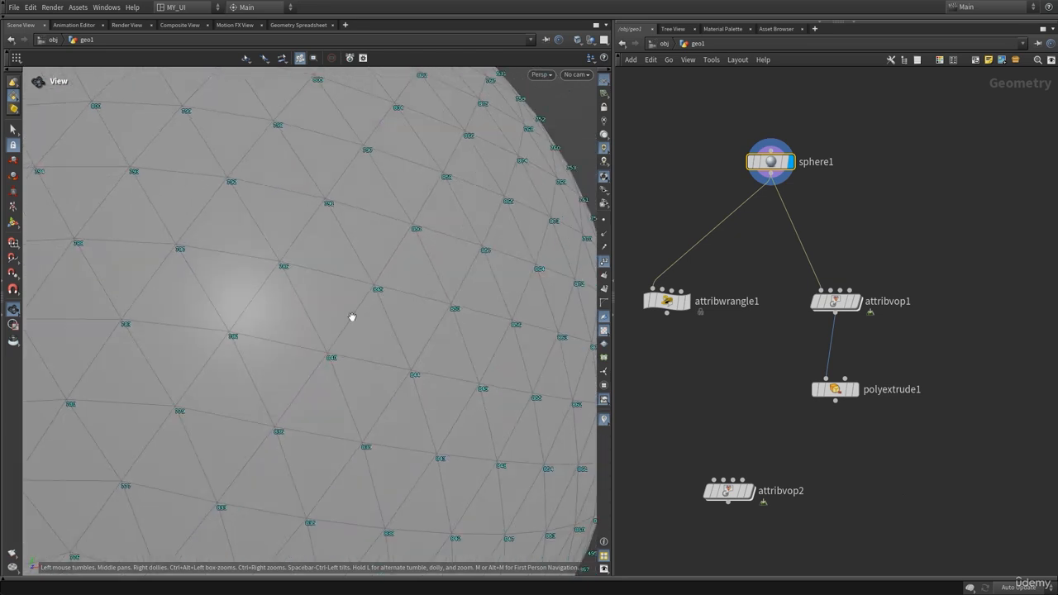
pyautogui.click(603, 262)
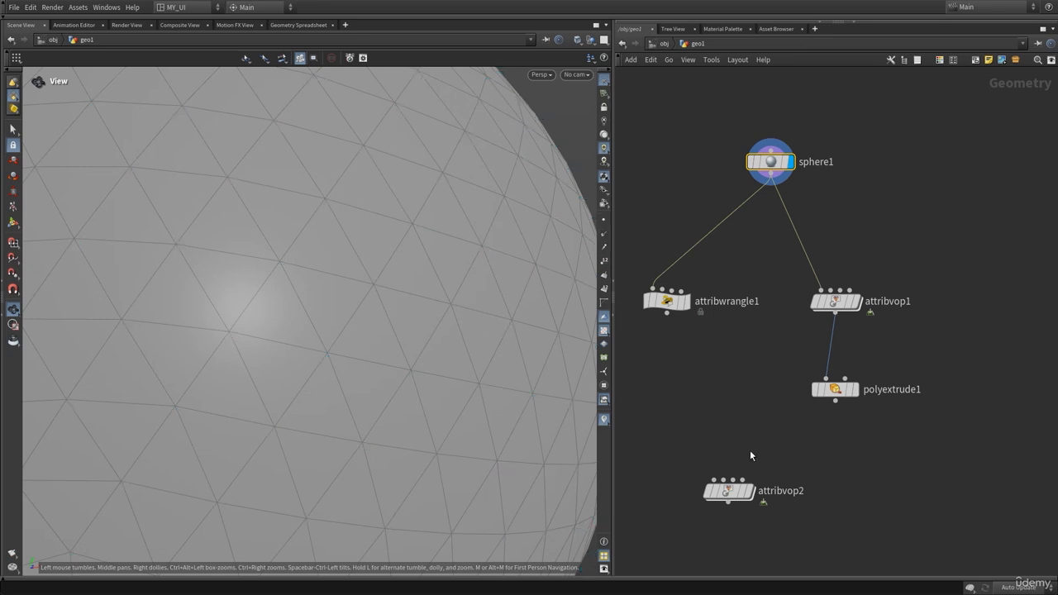
# - Open attribvop2 and compare the ptnum output of geometryvopglobal1 with the sphere's point numbers, showing and hiding them in the viewport
pyautogui.doubleClick(722, 489)
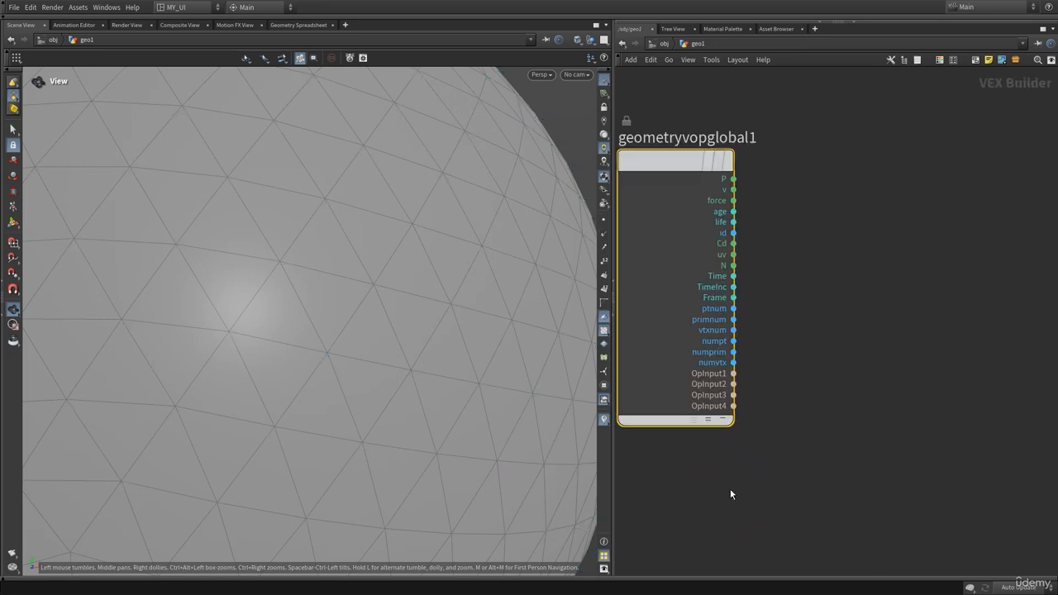
pyautogui.click(730, 307)
pyautogui.press('Escape')
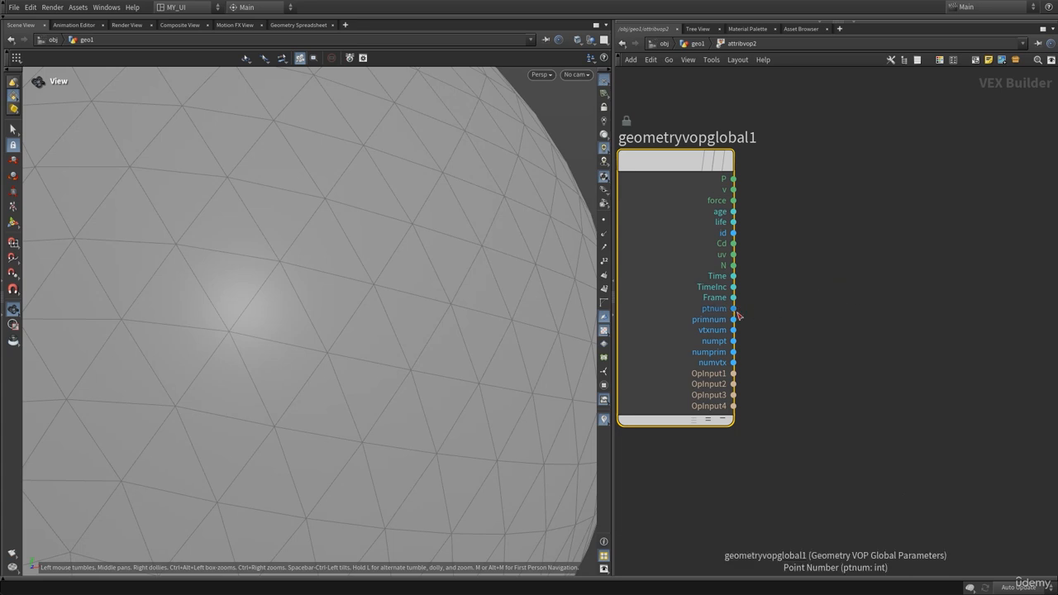
pyautogui.click(602, 262)
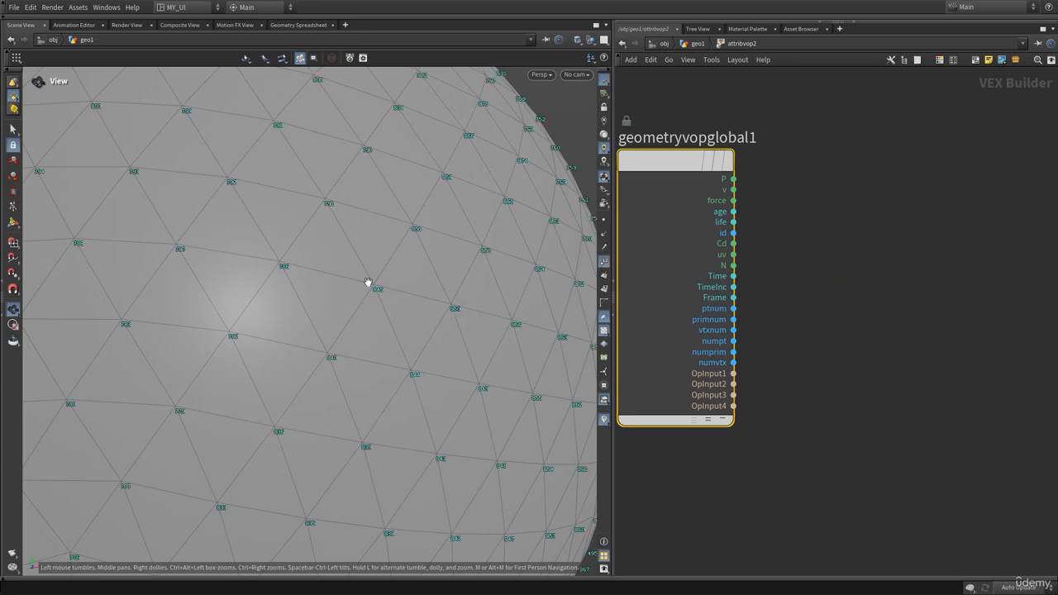
pyautogui.click(604, 262)
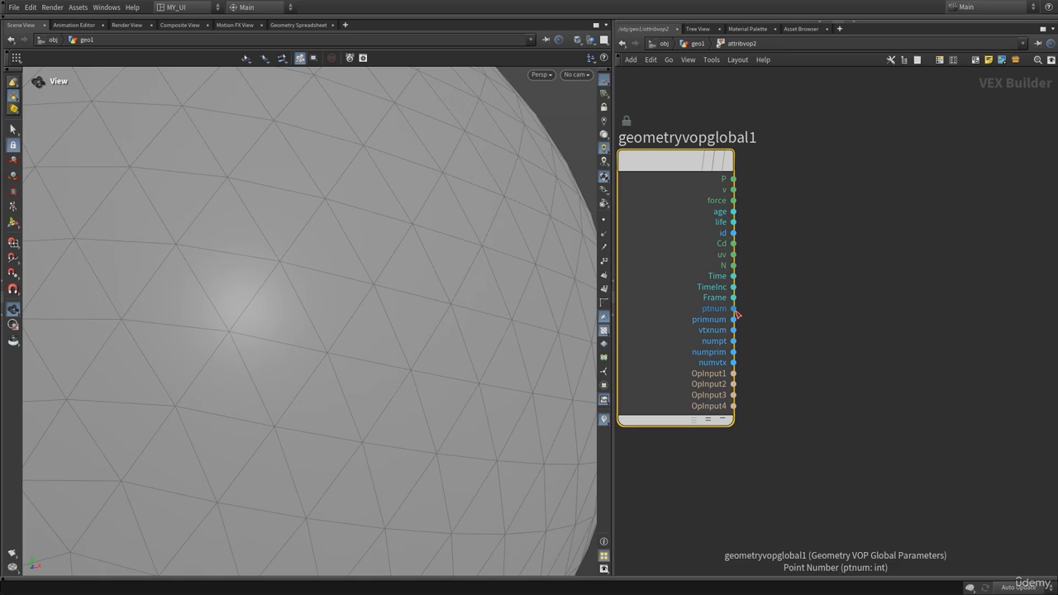
pyautogui.click(733, 309)
pyautogui.press('Escape')
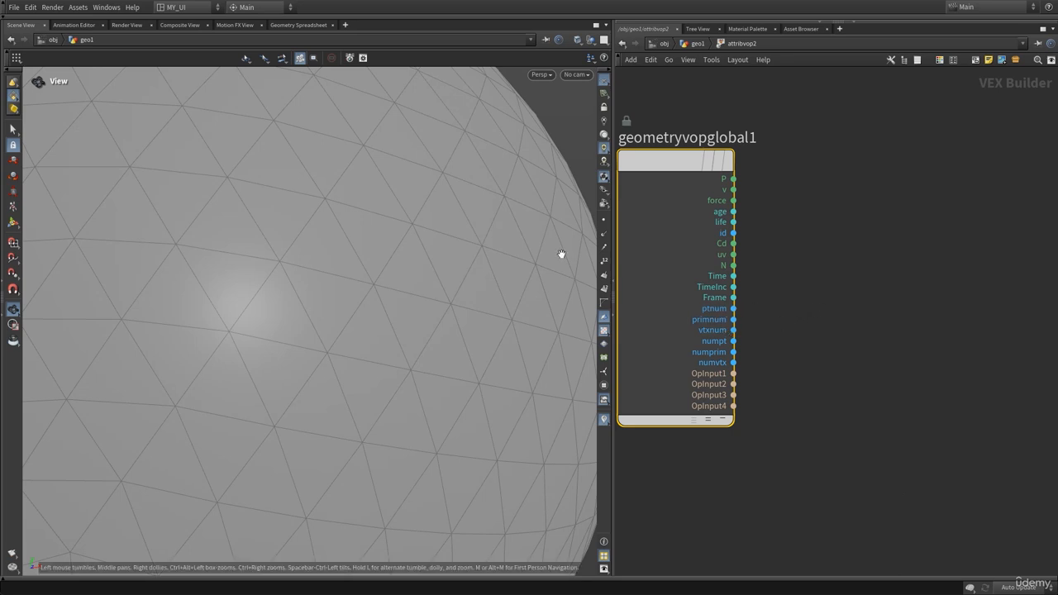
# - Show and hide the sphere's primitive numbers, and examine the numpt, numvtx and Frame outputs of geometryvopglobal1 without wiring them
pyautogui.click(603, 290)
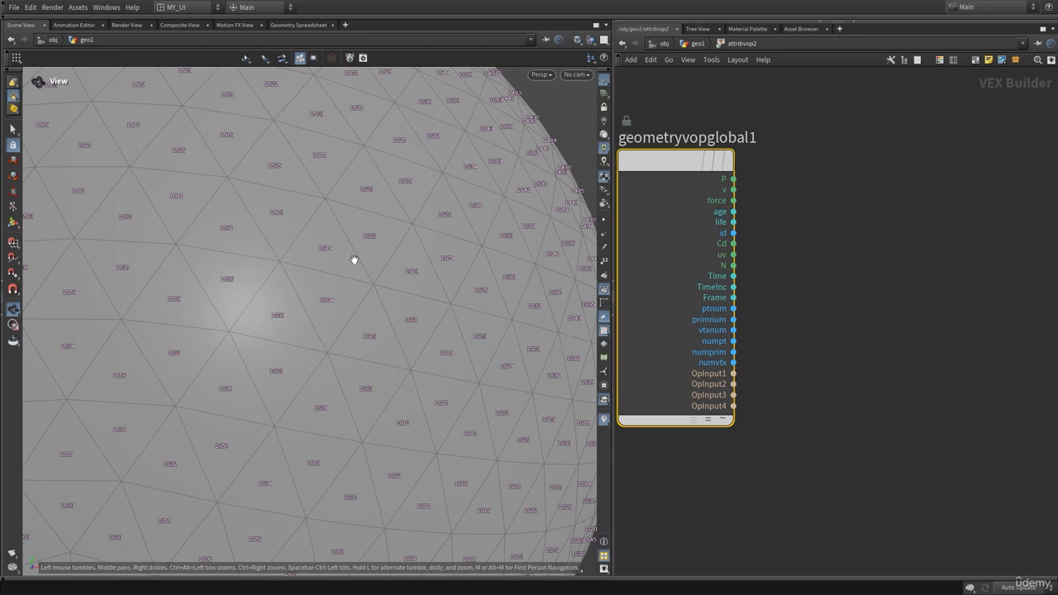
pyautogui.click(604, 290)
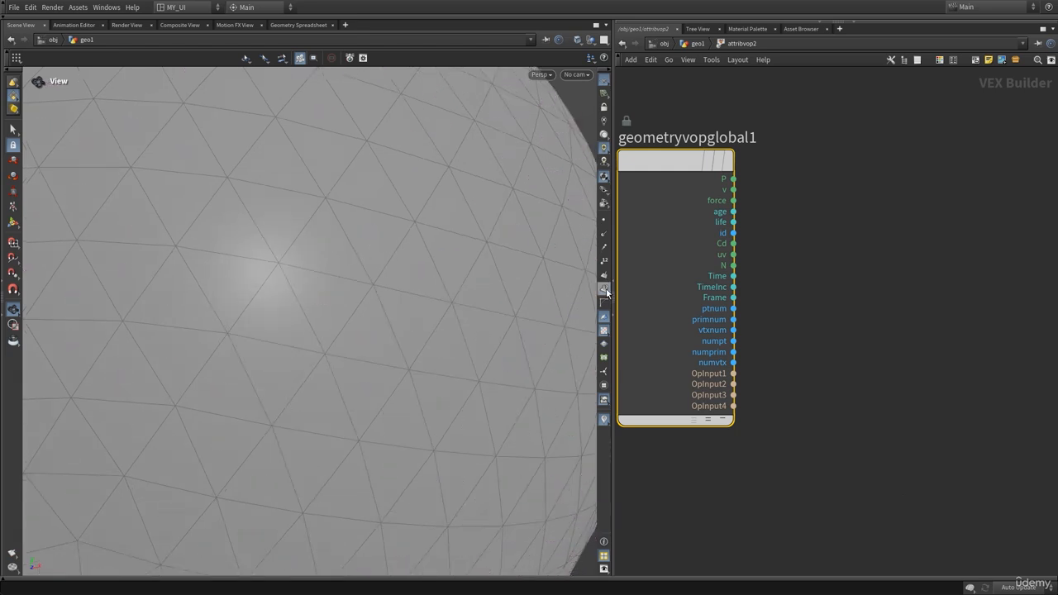
pyautogui.click(732, 341)
pyautogui.click(799, 351)
pyautogui.click(734, 361)
pyautogui.press('Escape')
pyautogui.moveTo(826, 323); pyautogui.dragTo(800, 352, button='middle')
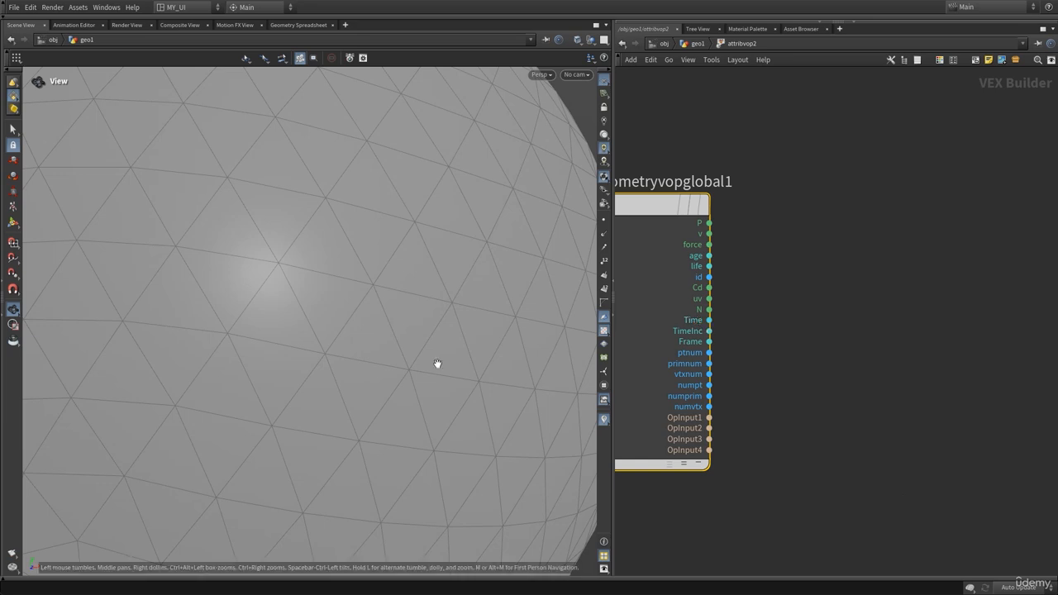
pyautogui.click(709, 342)
pyautogui.press('Escape')
pyautogui.scroll(-3, 849, 316)
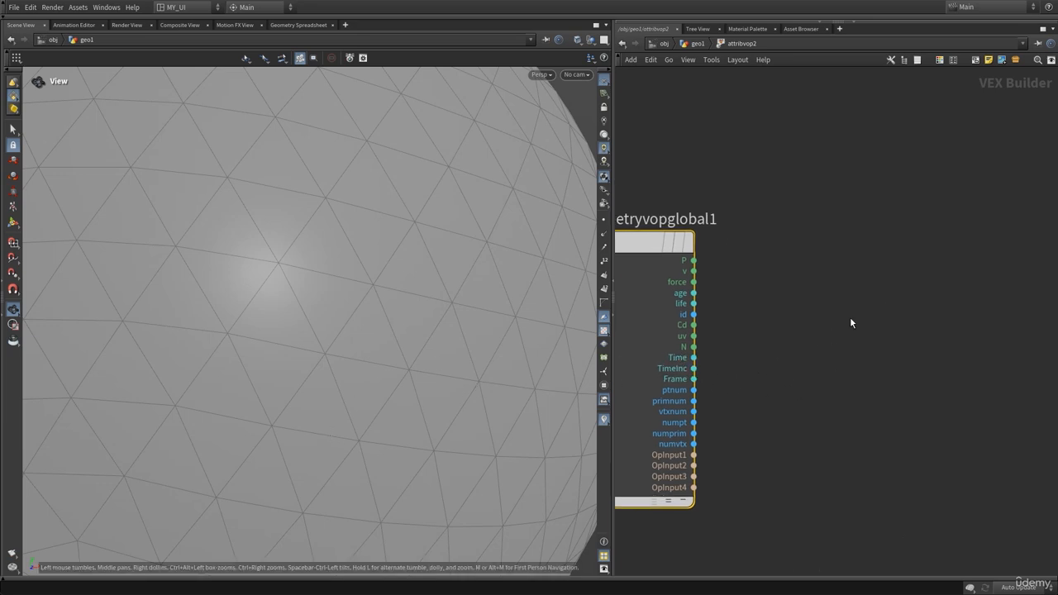
pyautogui.scroll(3, 852, 309)
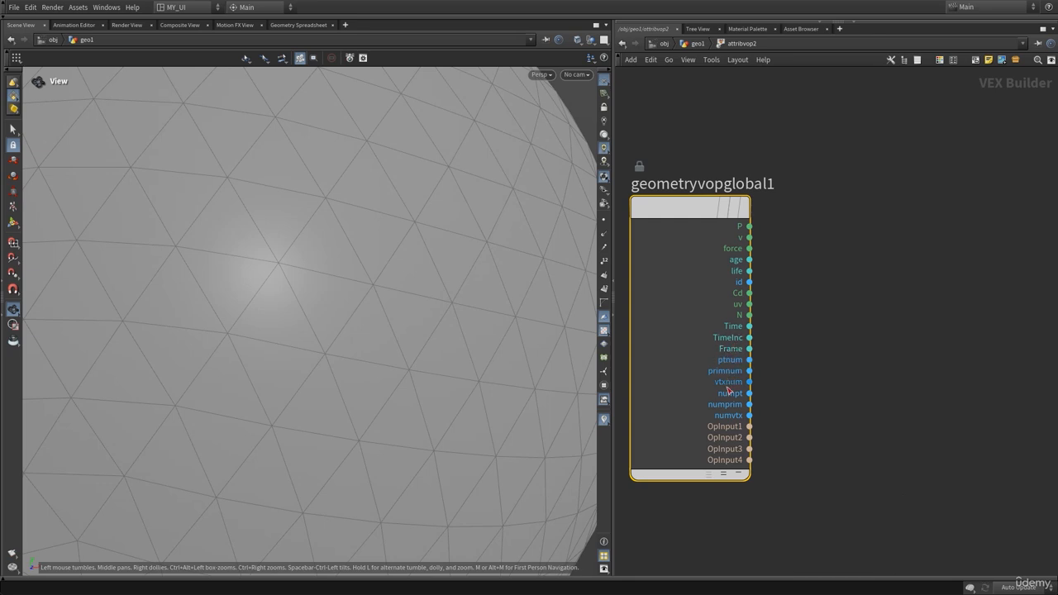
# - Examine the P, v, force, Cd and N inputs of geometryvopoutput1 in attribvop2
pyautogui.scroll(-3, 885, 335)
pyautogui.moveTo(885, 335); pyautogui.dragTo(682, 352, button='middle')
pyautogui.scroll(4, 683, 352)
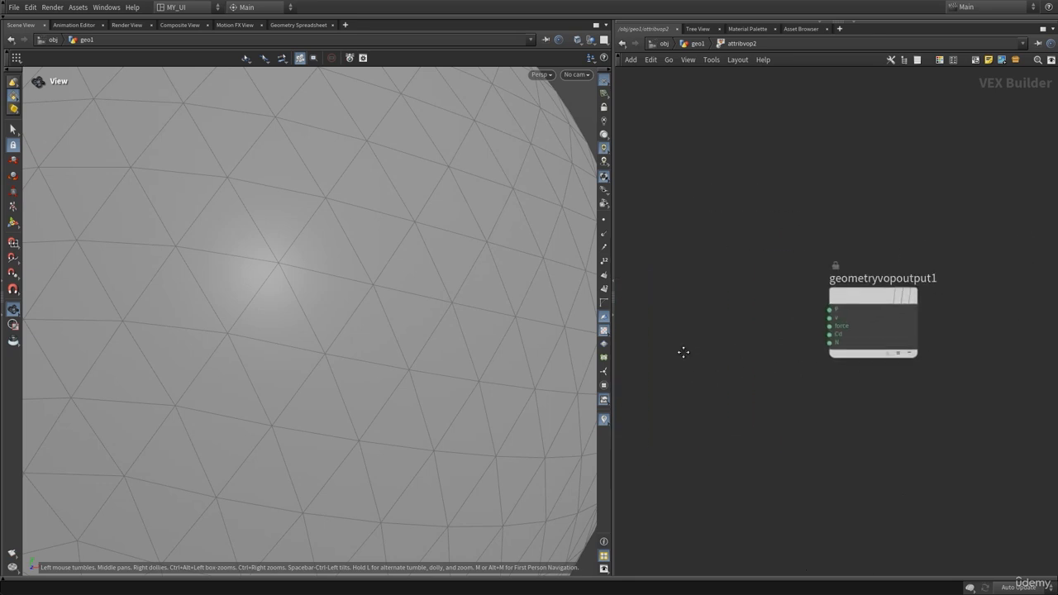
pyautogui.moveTo(765, 304); pyautogui.dragTo(739, 314, button='middle')
pyautogui.moveTo(846, 312); pyautogui.dragTo(869, 297, button='middle')
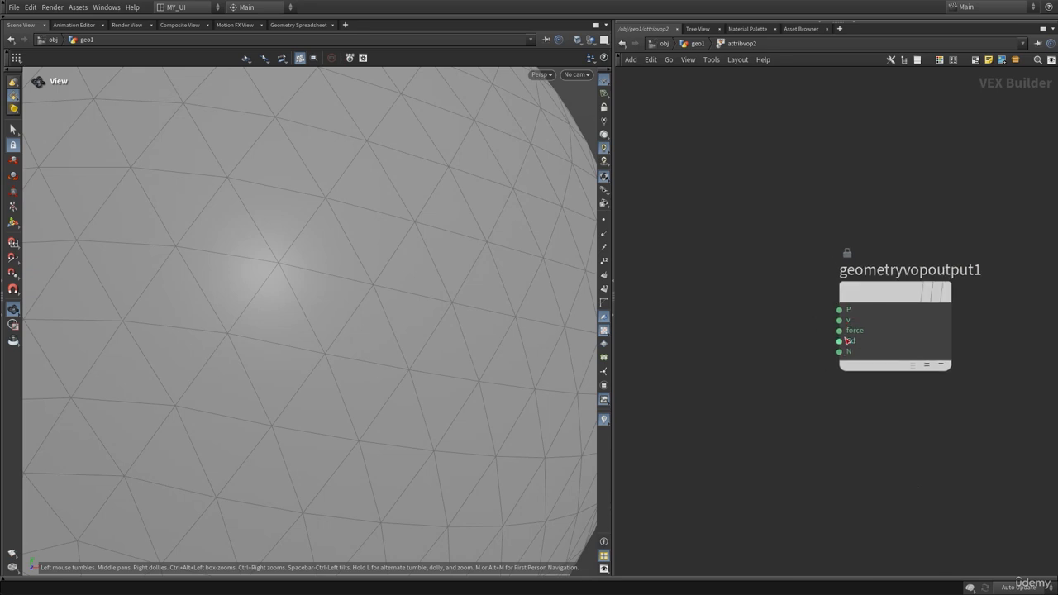
pyautogui.moveTo(880, 309); pyautogui.dragTo(855, 342, button='middle')
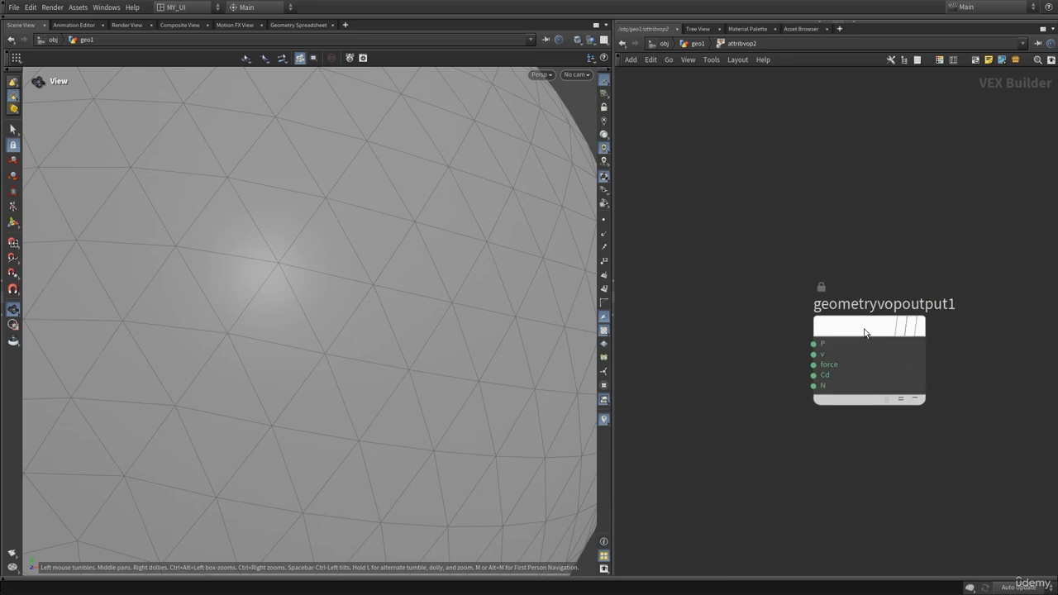
pyautogui.moveTo(802, 307); pyautogui.dragTo(895, 423)
pyautogui.click(752, 383)
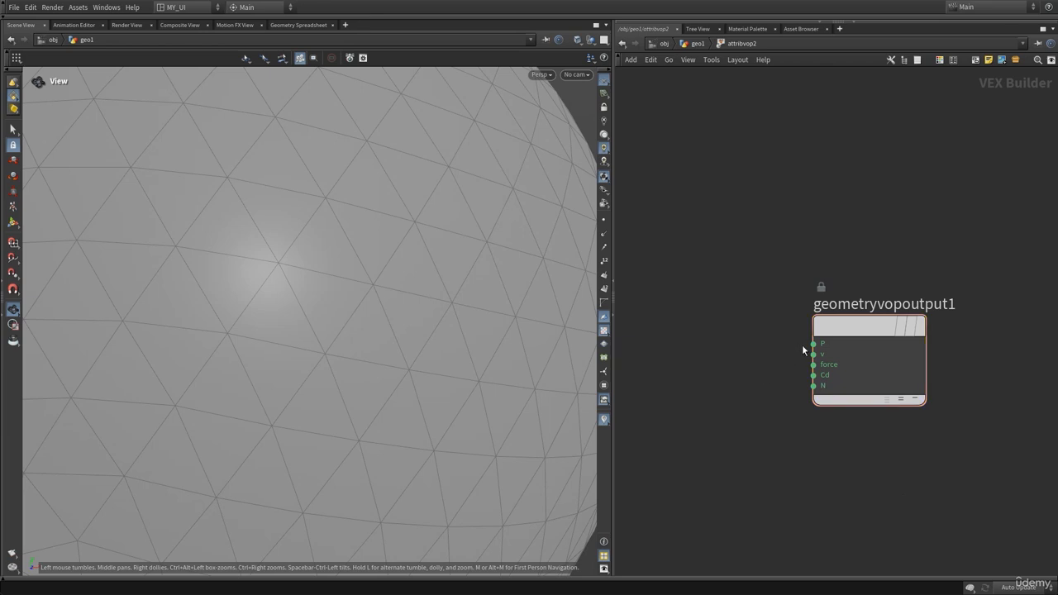
# - Return to geo1, open attribvop1 and review its network from the P and Cd bind nodes through aanoise1
pyautogui.click(695, 44)
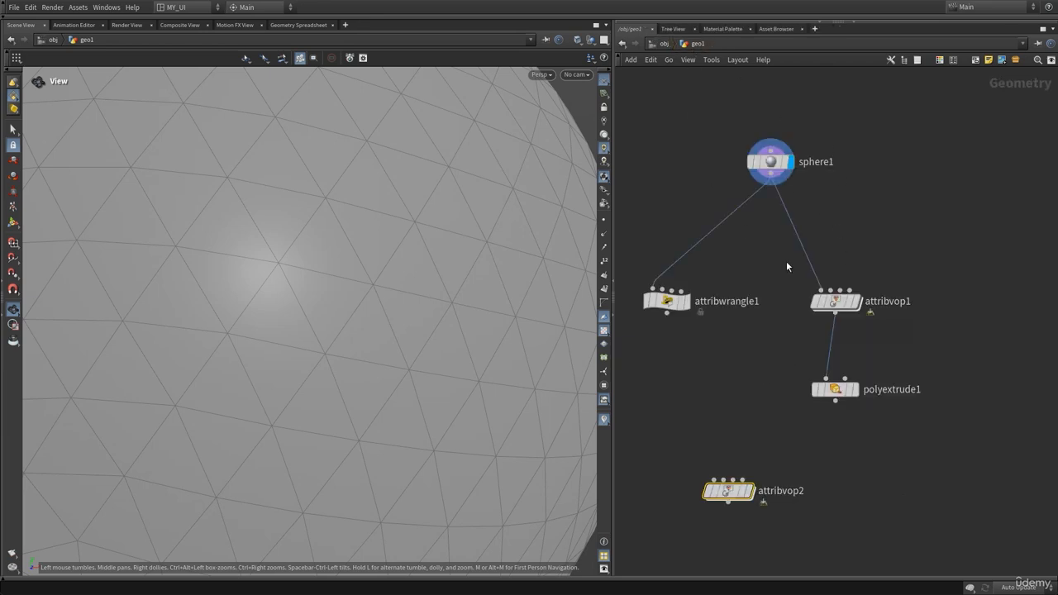
pyautogui.doubleClick(837, 302)
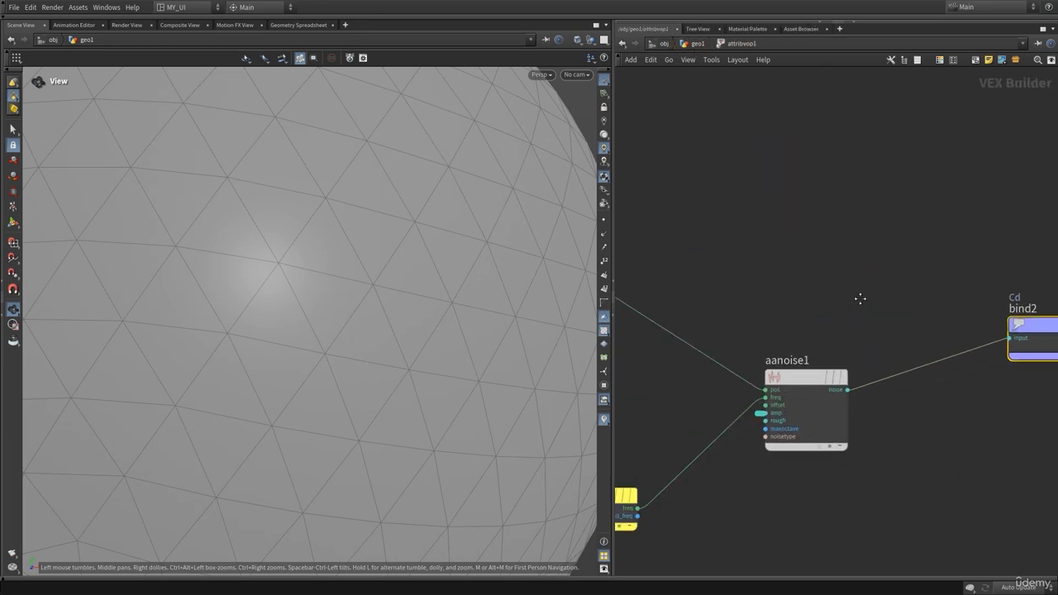
pyautogui.scroll(2, 704, 236)
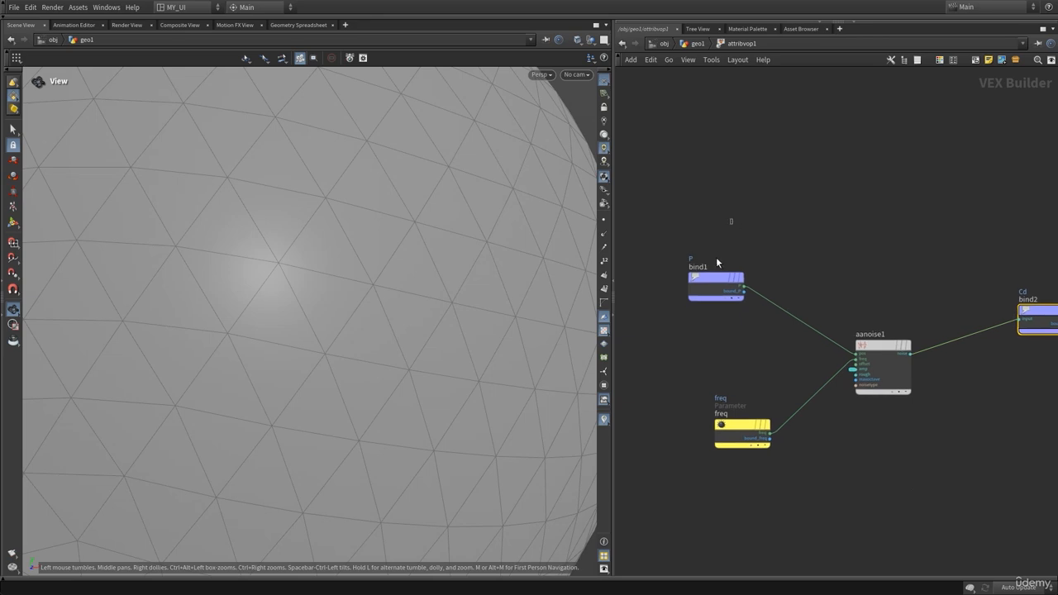
pyautogui.click(702, 286)
pyautogui.moveTo(937, 243); pyautogui.dragTo(806, 254, button='middle')
pyautogui.click(915, 331)
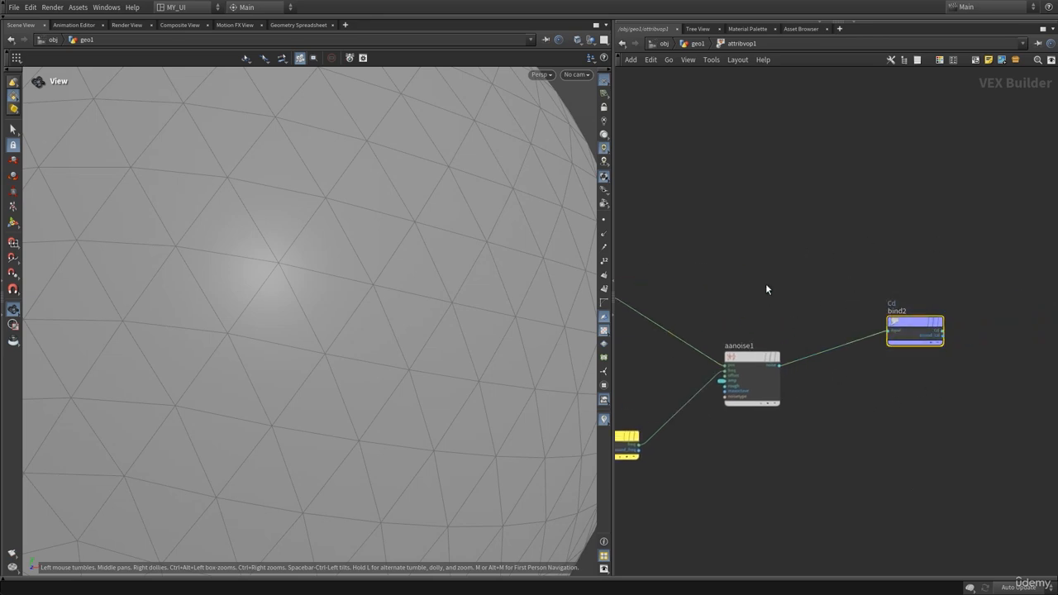
pyautogui.moveTo(766, 290); pyautogui.dragTo(819, 272, button='middle')
pyautogui.moveTo(730, 222); pyautogui.dragTo(755, 213, button='middle')
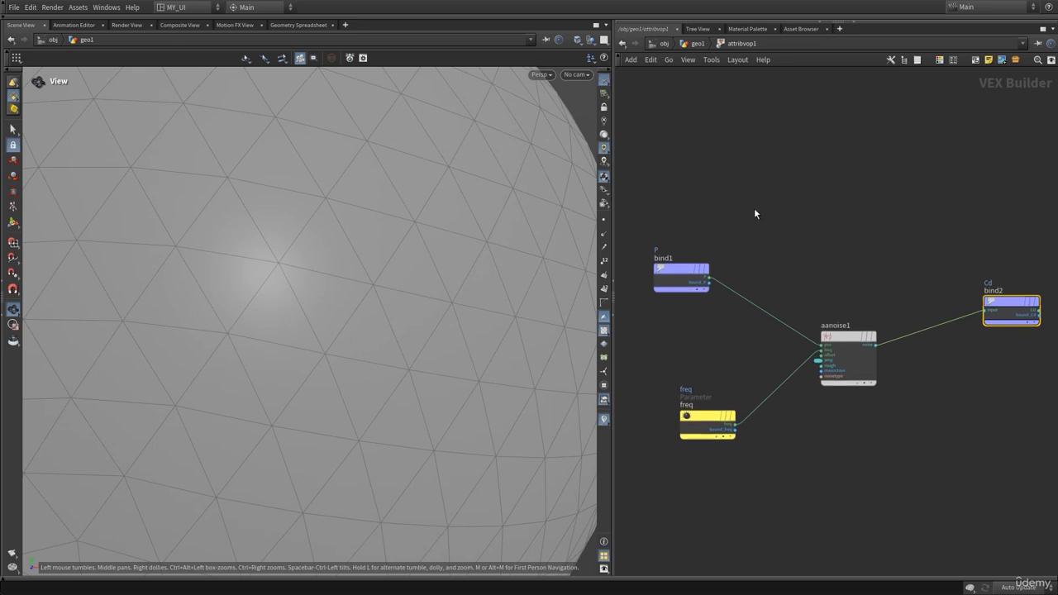
# - Delete the bind1 (P) and bind2 (Cd) nodes from the attribvop1 network
pyautogui.click(681, 279)
pyautogui.press('Delete')
pyautogui.click(1012, 304)
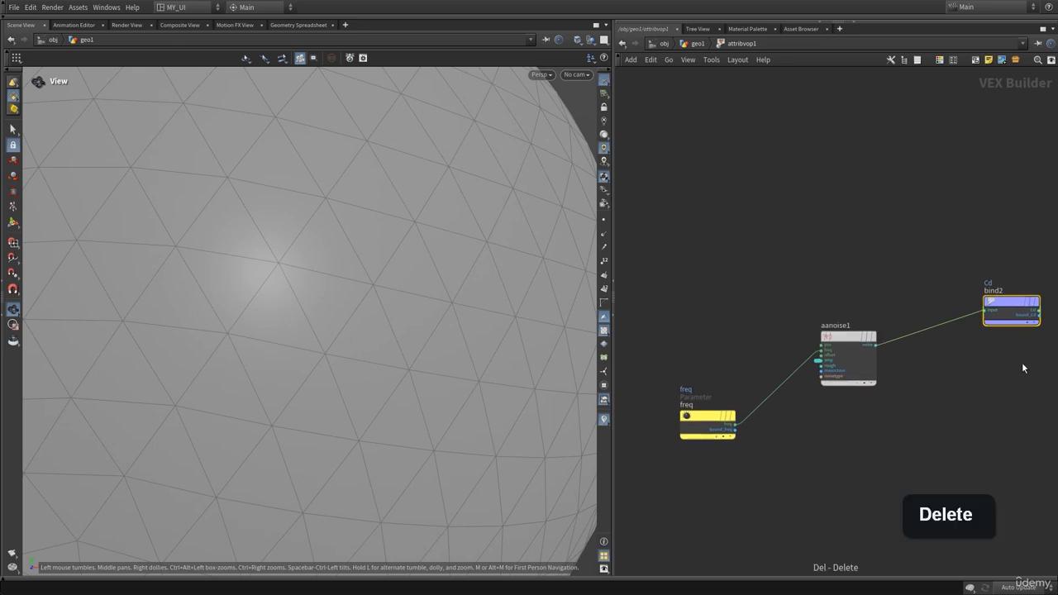
pyautogui.press('Delete')
# - Add a Geometry VOP Global Parameters node to the attribvop1 network, upstream of aanoise1 beside the freq parameter
pyautogui.moveTo(761, 290); pyautogui.dragTo(848, 281, button='middle')
pyautogui.press('Tab')
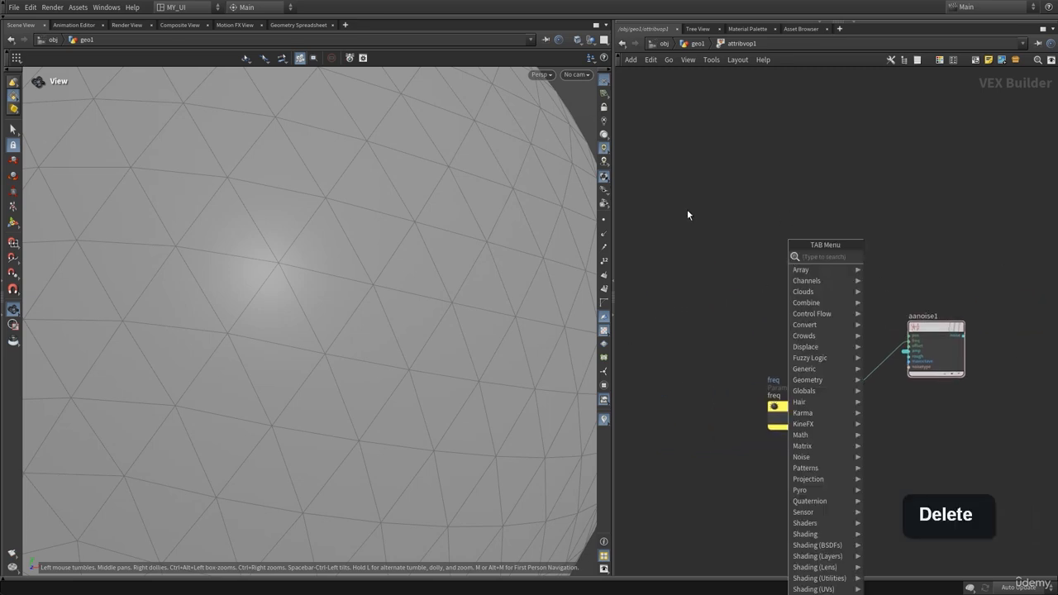
pyautogui.click(686, 208)
pyautogui.press('Tab')
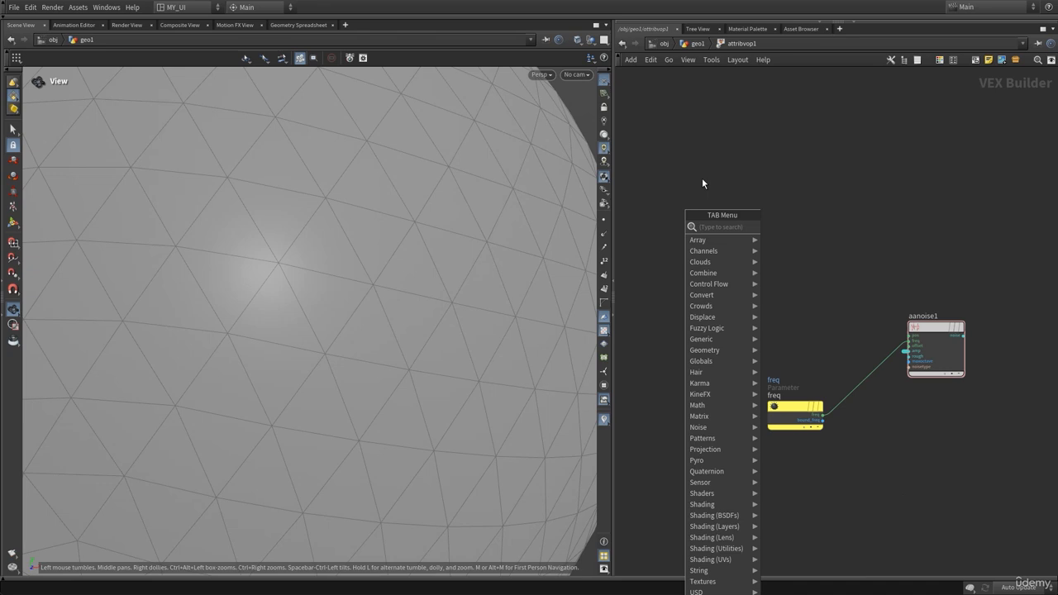
pyautogui.write('geov')
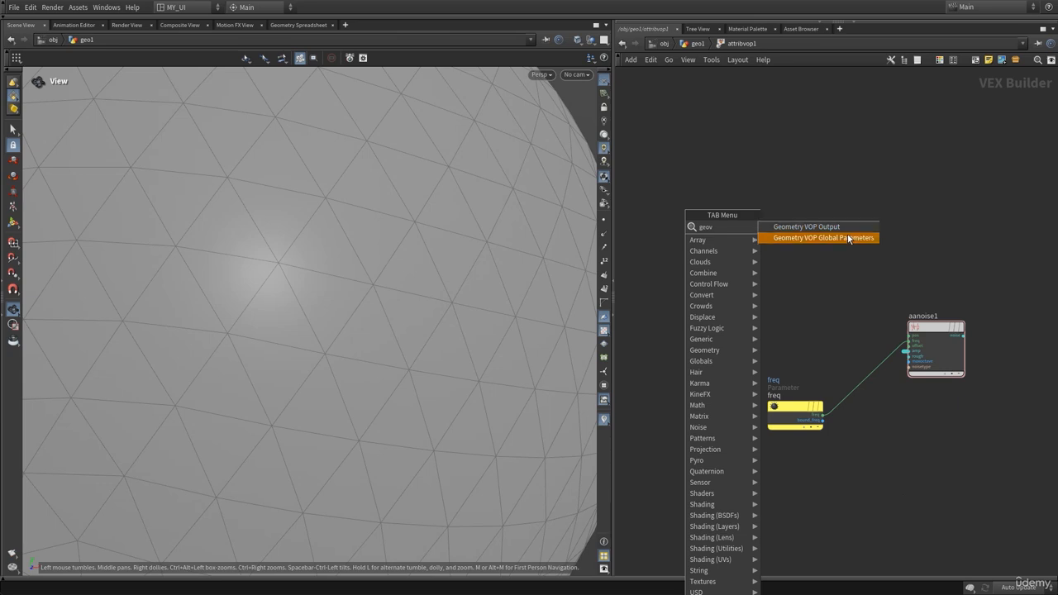
pyautogui.click(807, 238)
pyautogui.click(686, 227)
pyautogui.scroll(2, 758, 246)
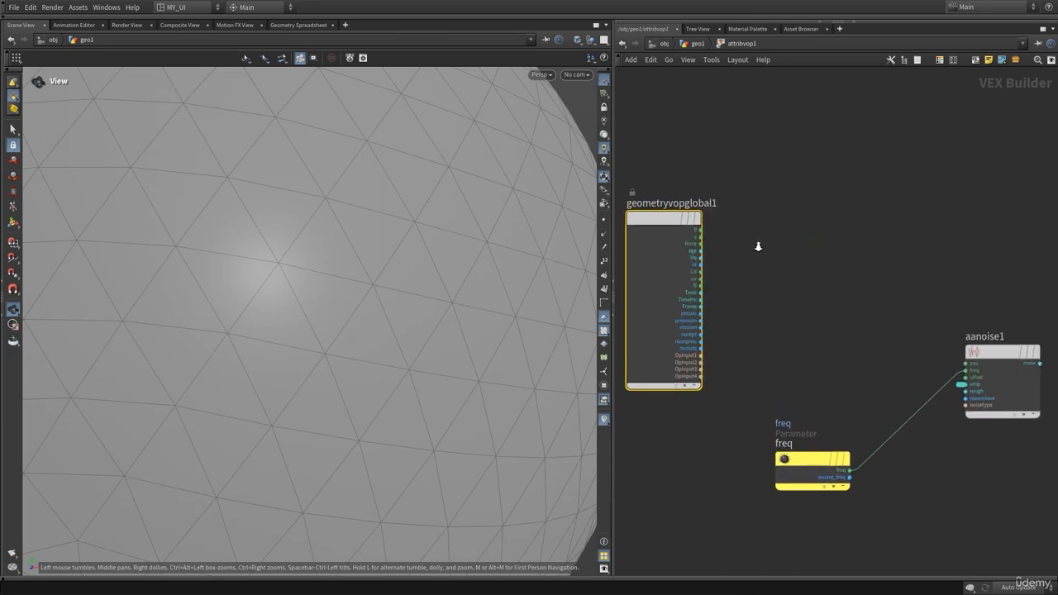
pyautogui.scroll(2, 753, 256)
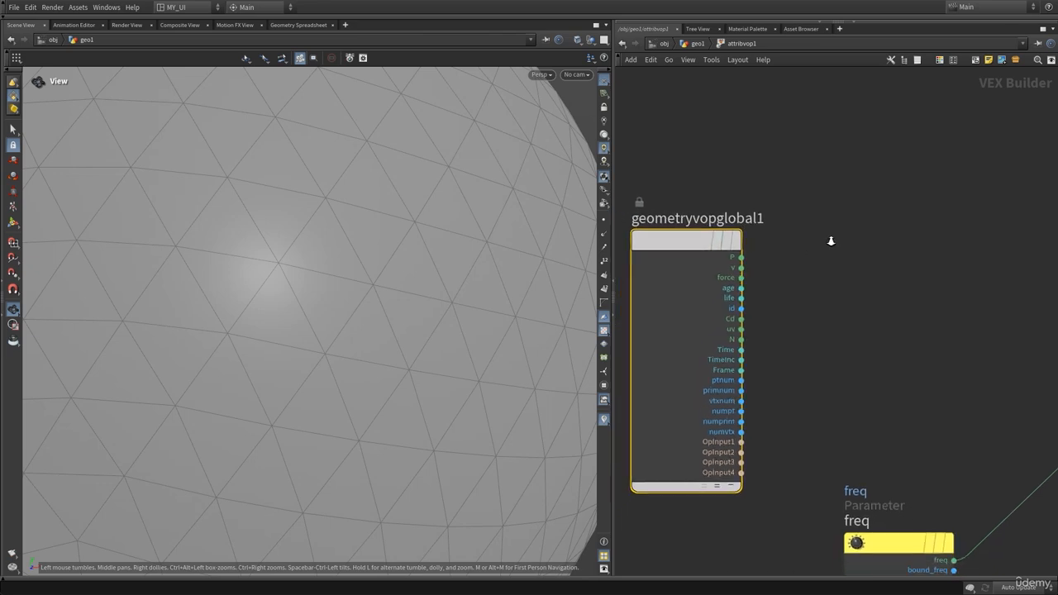
pyautogui.scroll(-3, 754, 310)
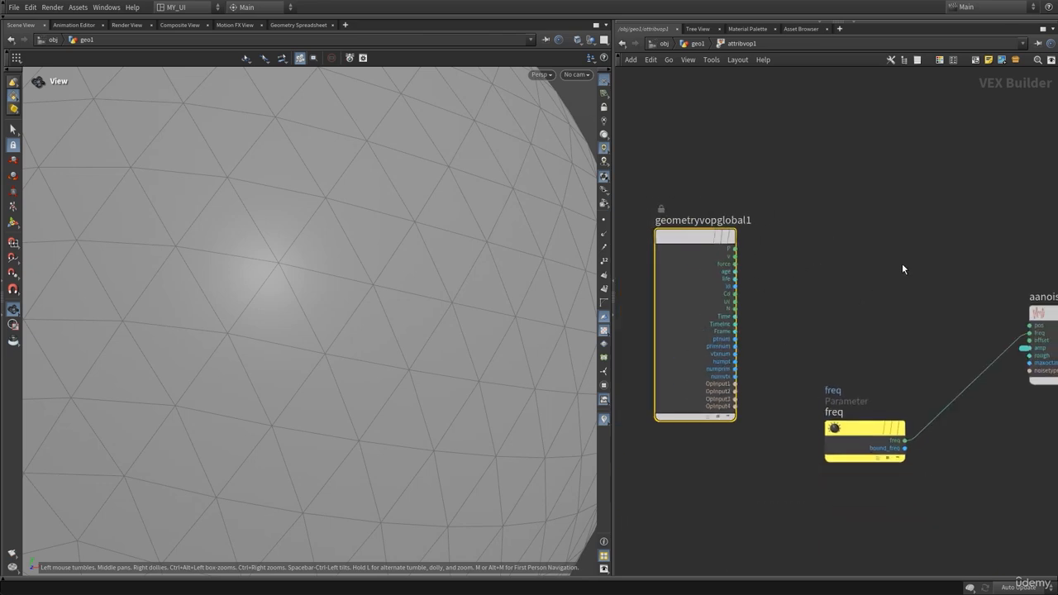
# - Add a Geometry VOP Output node downstream of aanoise1 in the attribvop1 network
pyautogui.scroll(-3, 903, 264)
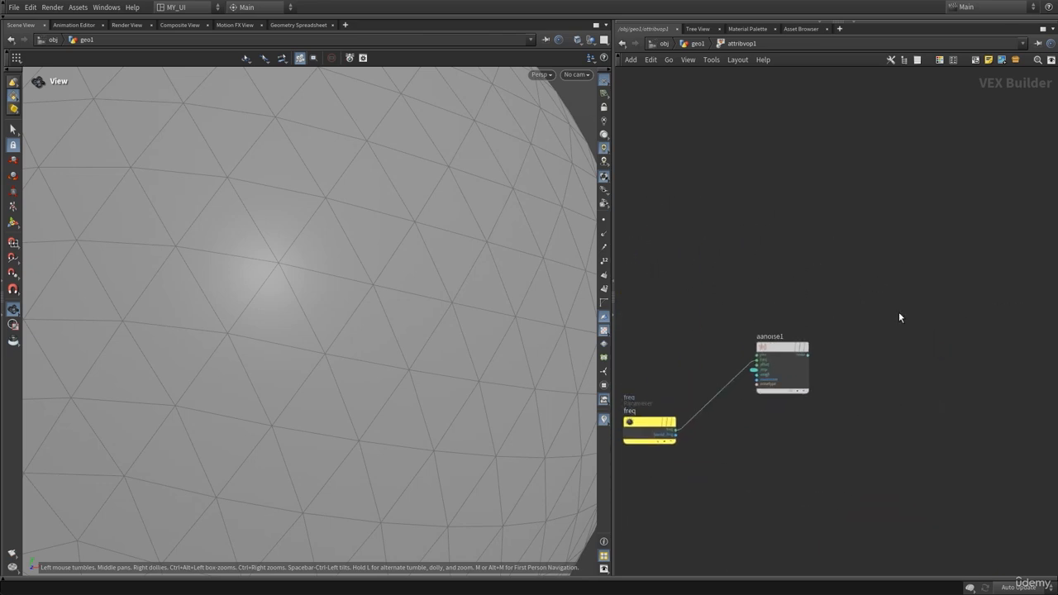
pyautogui.press('Tab')
pyautogui.write('geo')
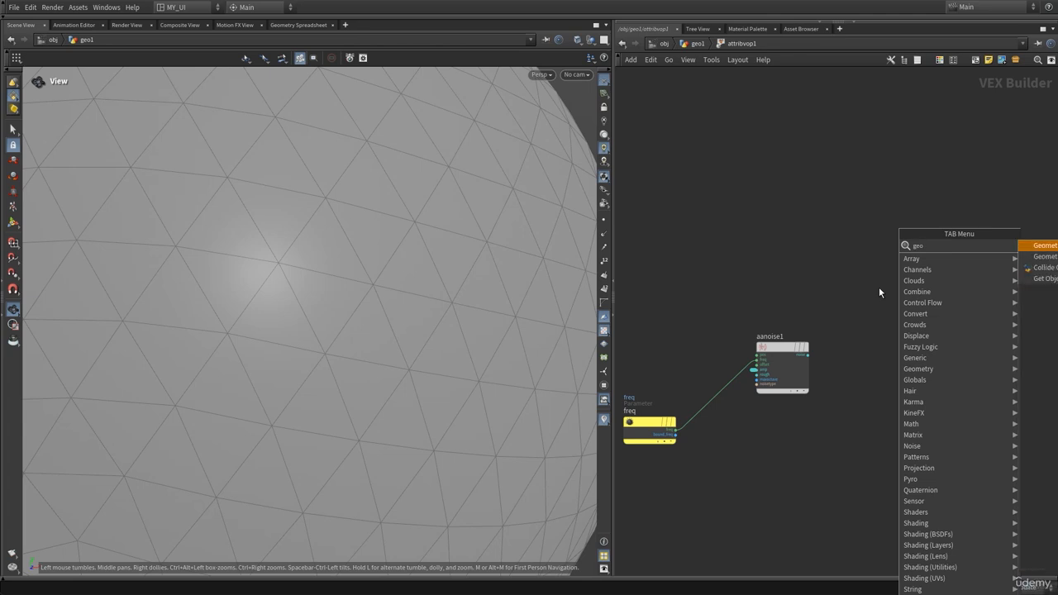
pyautogui.press('Return')
pyautogui.click(878, 286)
pyautogui.scroll(3, 889, 302)
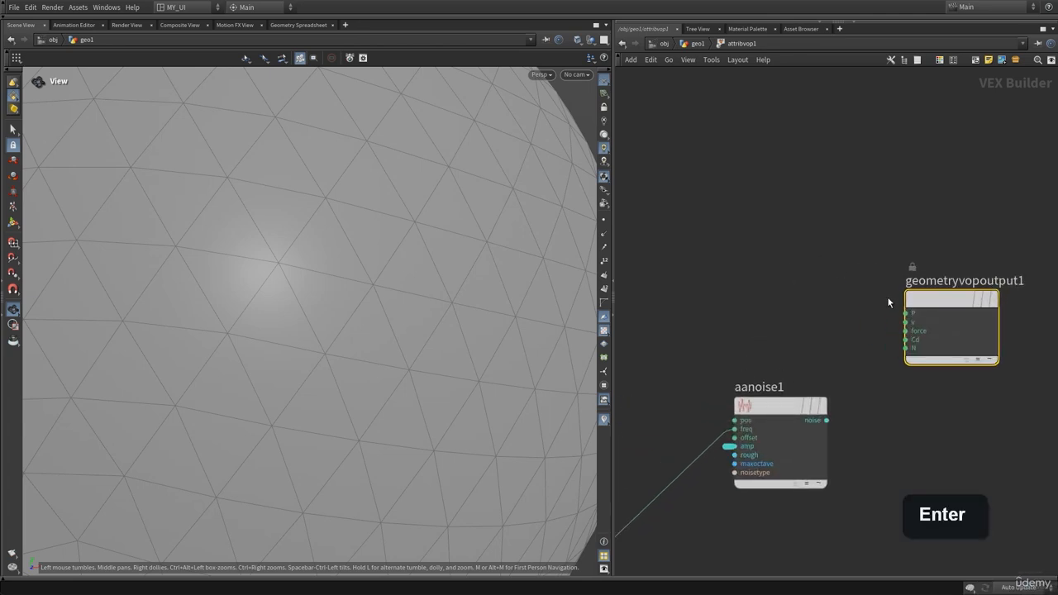
# - Wire the P output of geometryvopglobal1 into the pos input of aanoise1
pyautogui.scroll(-3, 873, 326)
pyautogui.moveTo(756, 331); pyautogui.dragTo(857, 298, button='middle')
pyautogui.scroll(3, 857, 299)
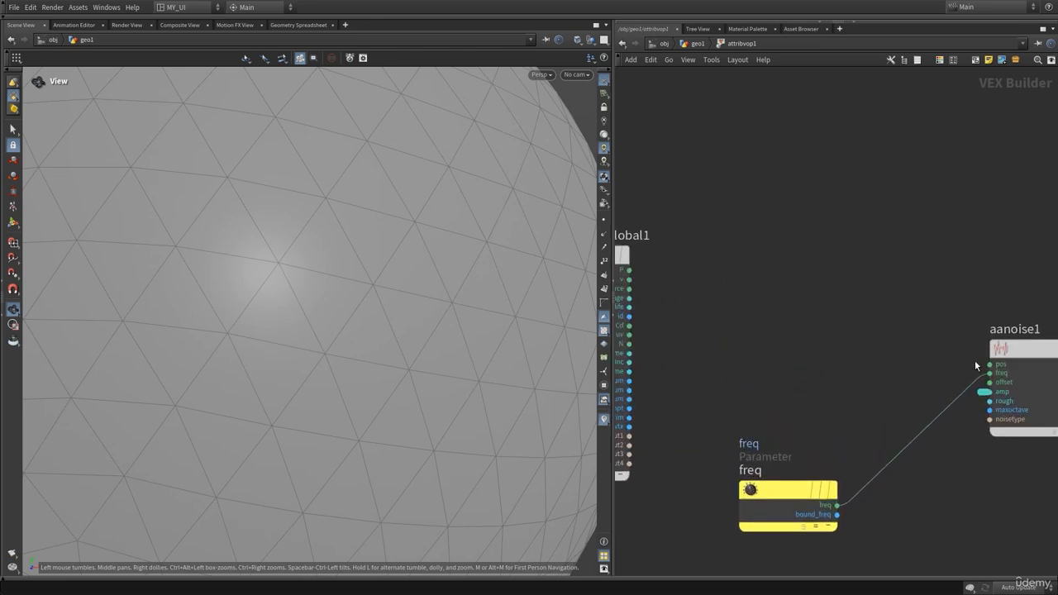
pyautogui.moveTo(636, 270); pyautogui.dragTo(774, 294, button='middle')
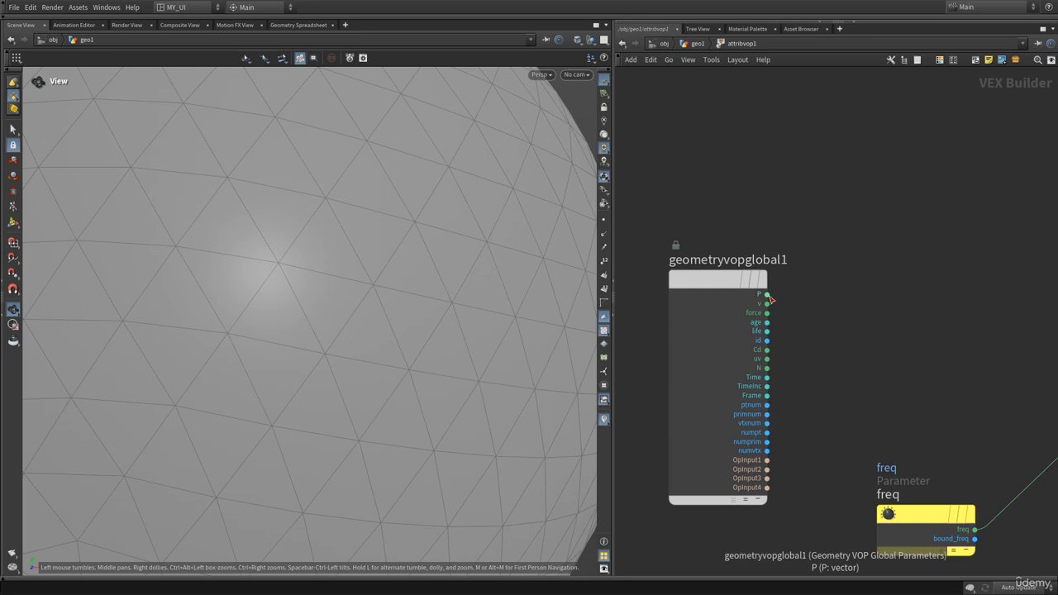
pyautogui.click(767, 294)
pyautogui.moveTo(868, 372); pyautogui.dragTo(785, 361, button='middle')
pyautogui.moveTo(916, 379); pyautogui.dragTo(780, 361, button='middle')
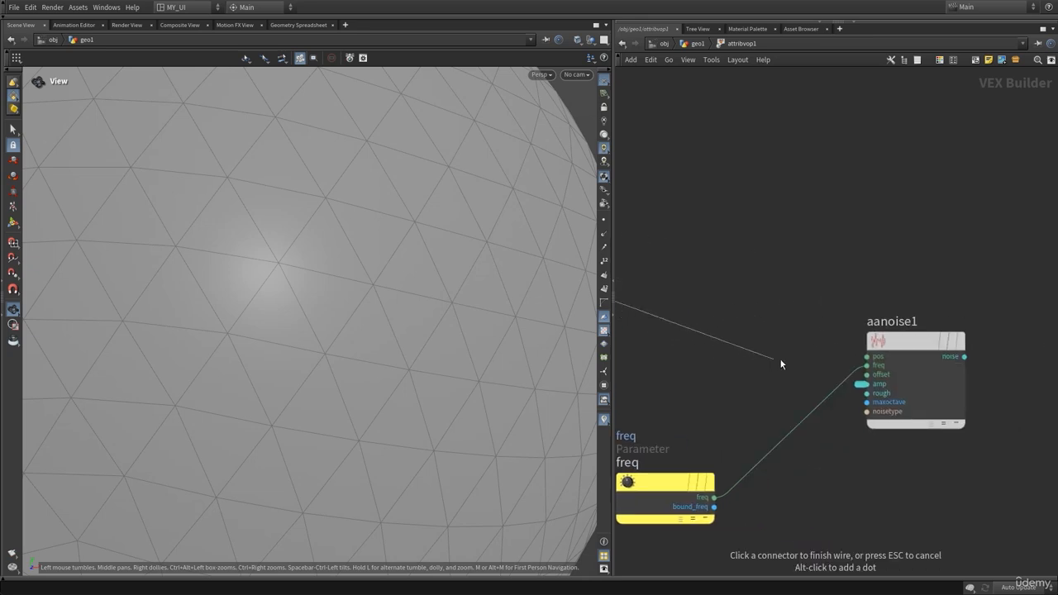
pyautogui.click(867, 349)
# - Wire the noise output of aanoise1 into the Cd input of geometryvopoutput1
pyautogui.moveTo(978, 268); pyautogui.dragTo(811, 297, button='middle')
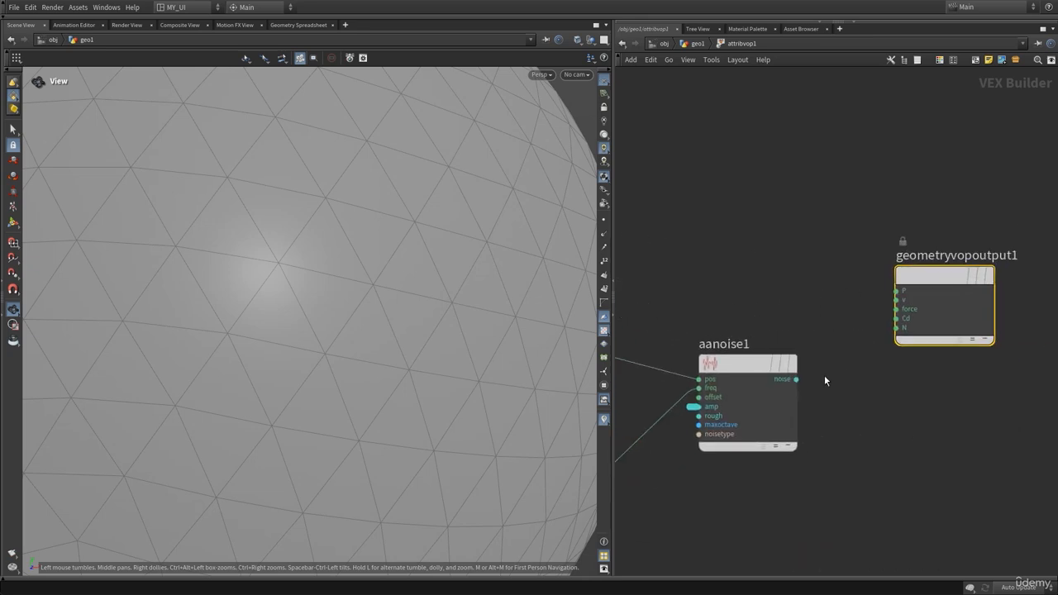
pyautogui.click(798, 377)
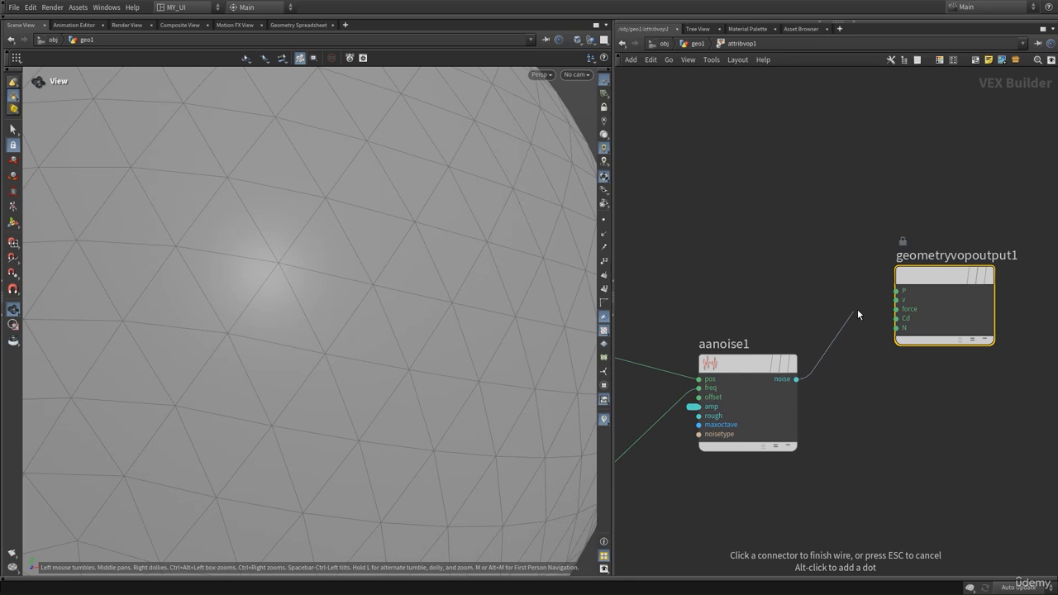
pyautogui.click(905, 326)
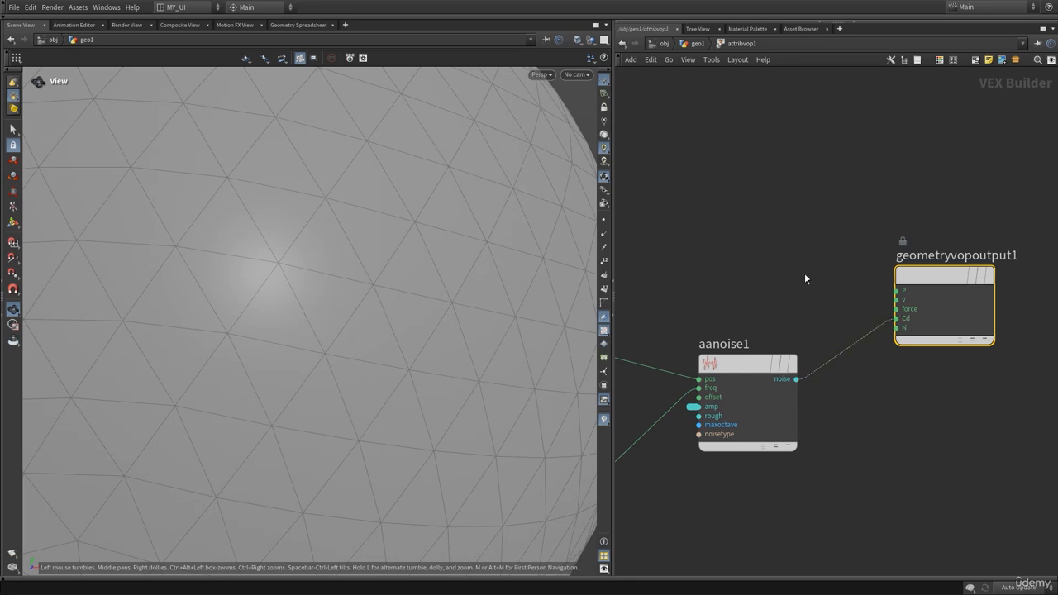
# - Return to the geo1 network and display the result of attribvop1 and then of polyextrude1 in the viewport
pyautogui.press('h')
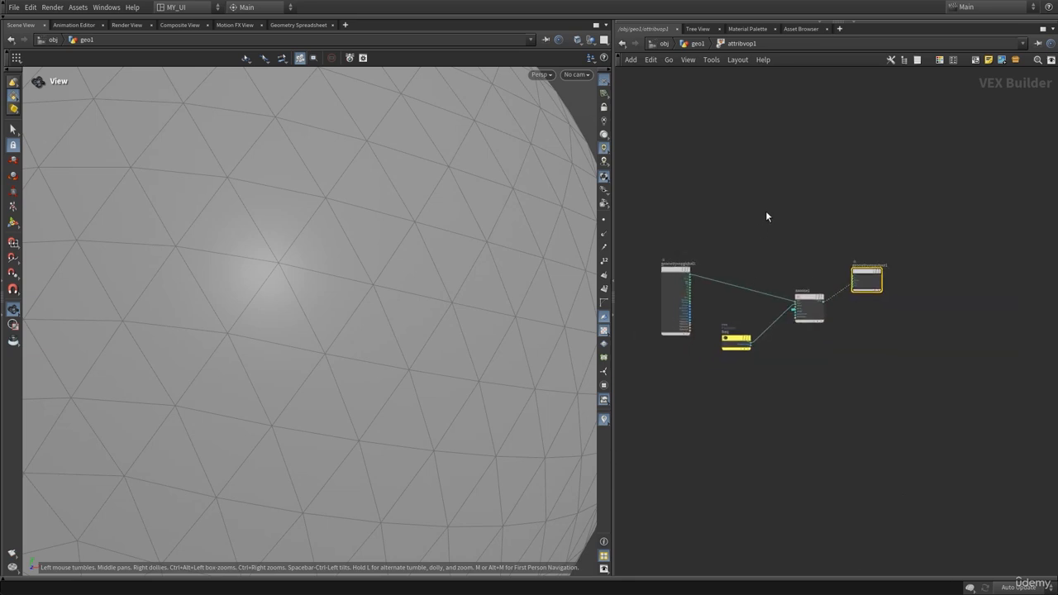
pyautogui.click(696, 45)
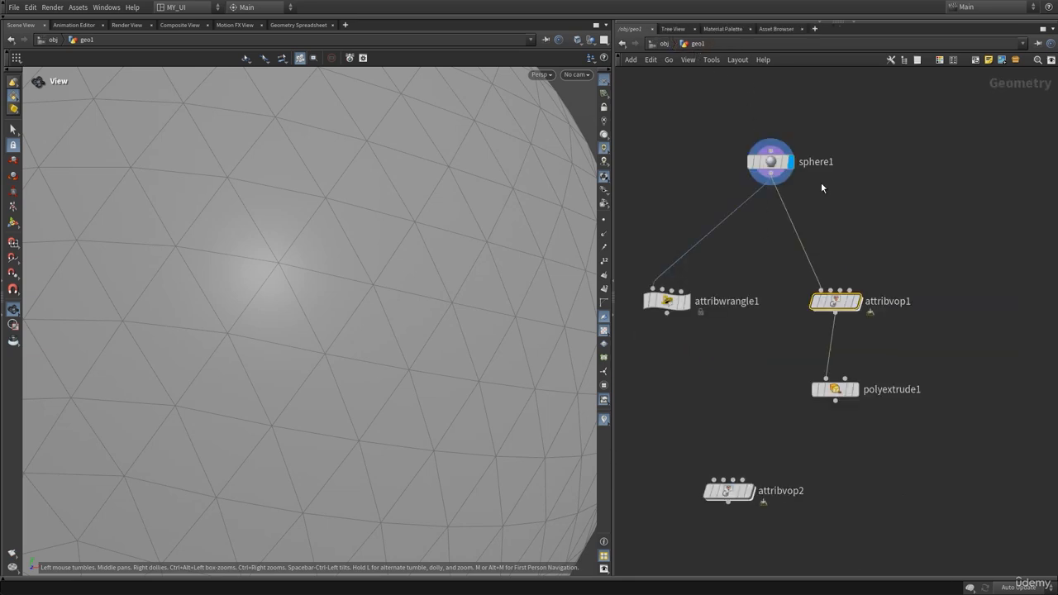
pyautogui.click(865, 271)
pyautogui.scroll(-10, 405, 268)
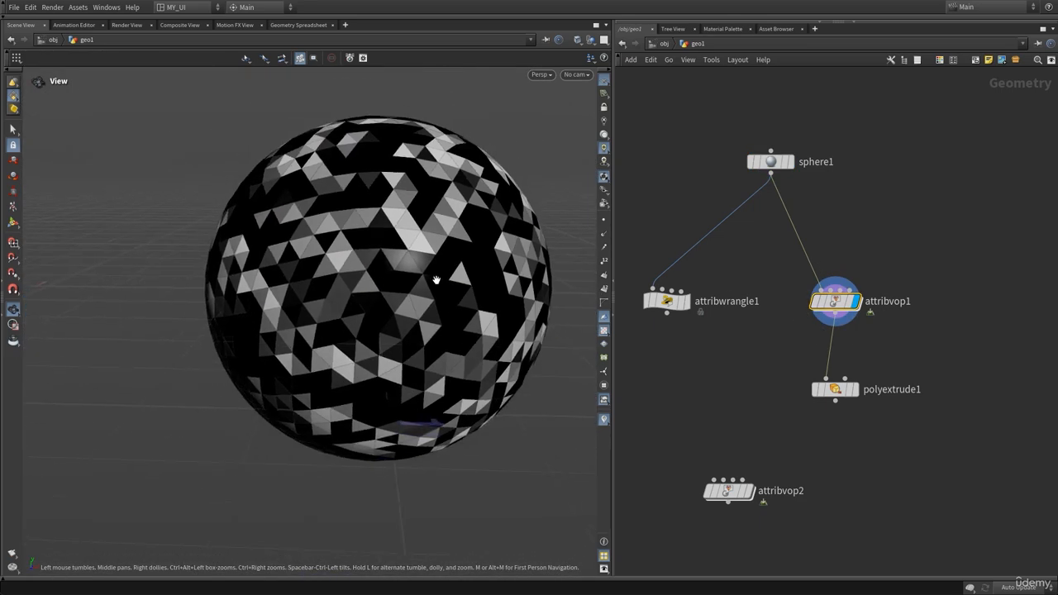
pyautogui.moveTo(426, 284); pyautogui.dragTo(571, 361)
pyautogui.click(862, 362)
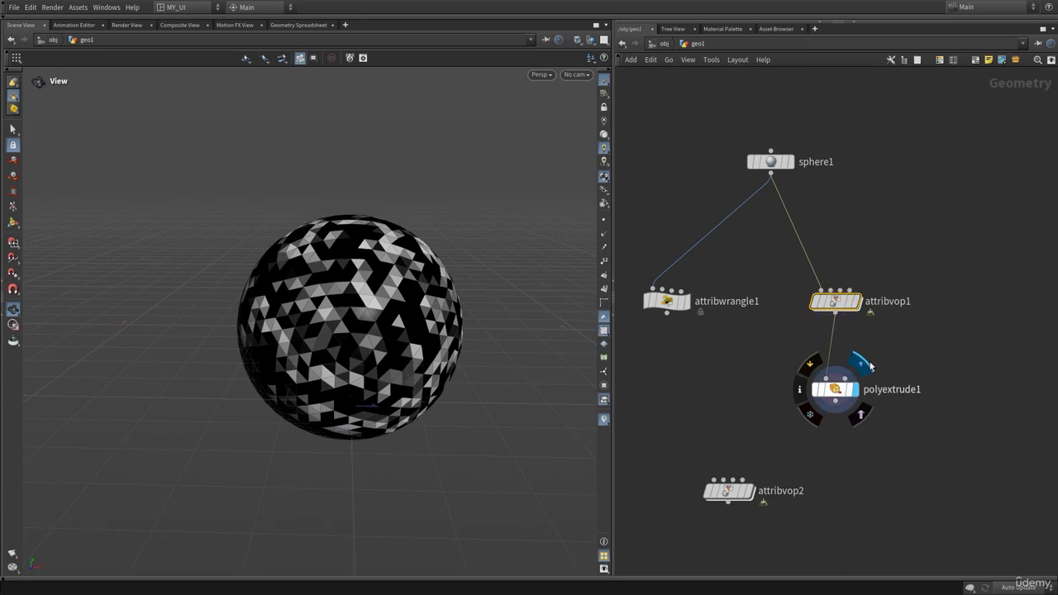
pyautogui.moveTo(379, 328)
pyautogui.mouseDown()
pyautogui.moveTo(403, 321)
pyautogui.moveTo(382, 317)
pyautogui.mouseUp()
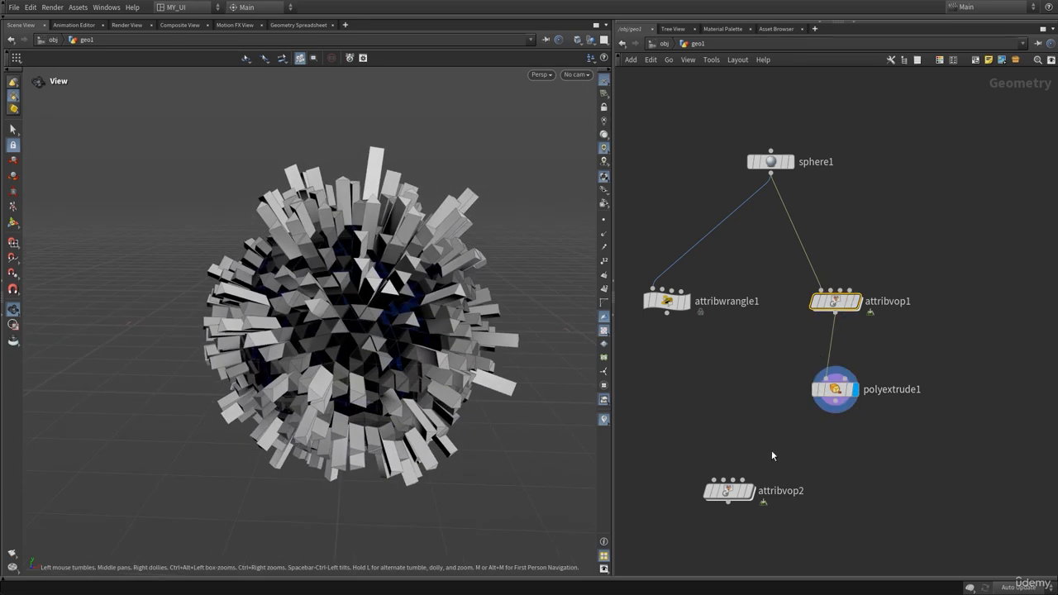
# - Delete the unconnected attribvop2 node from geo1 and go back inside attribvop1
pyautogui.moveTo(771, 438); pyautogui.dragTo(689, 533)
pyautogui.press('Delete')
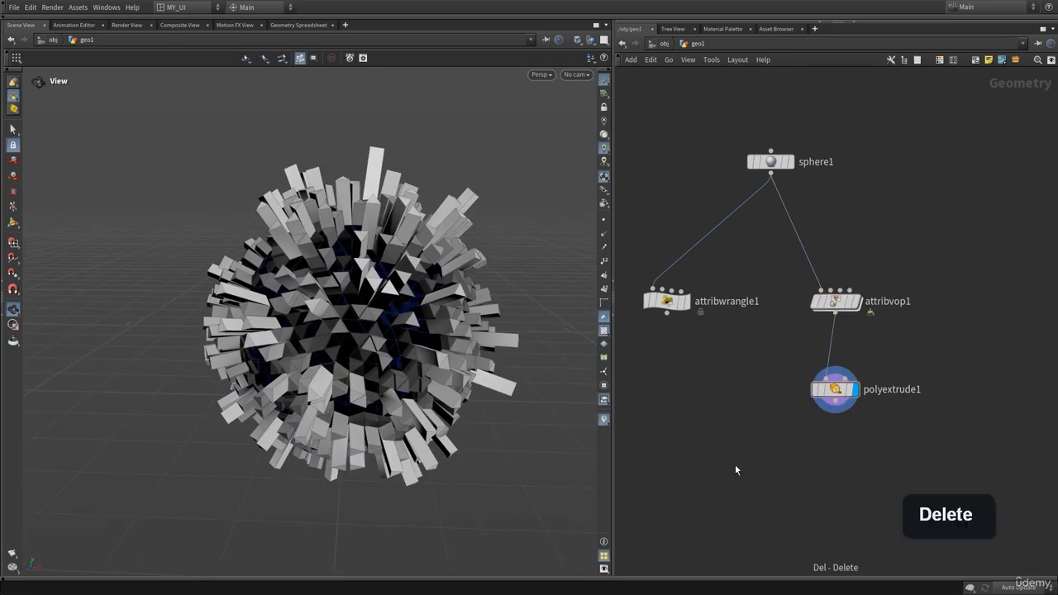
pyautogui.click(817, 322)
pyautogui.doubleClick(817, 321)
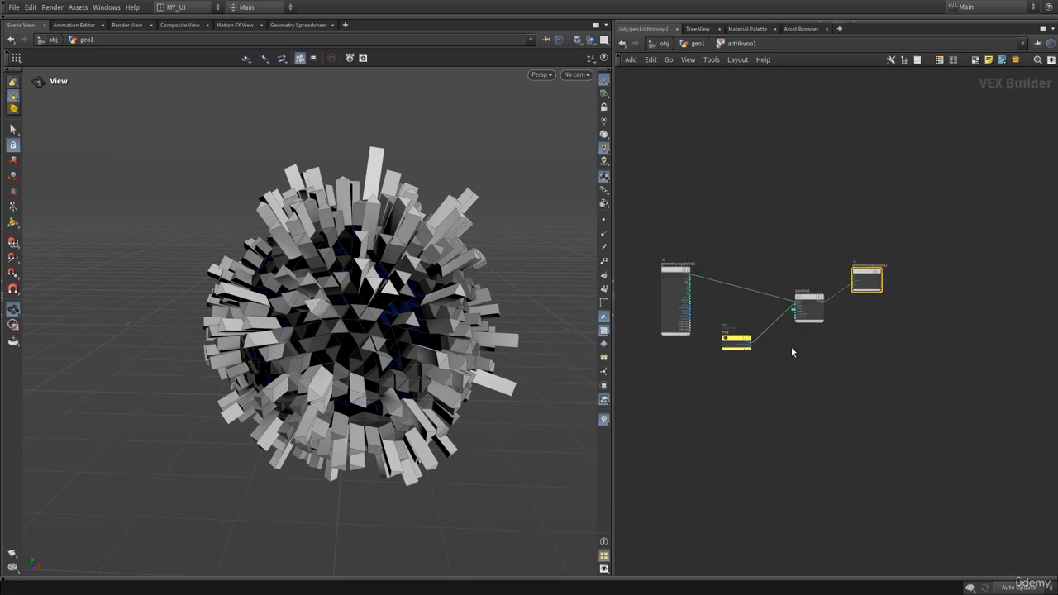
# - Move geometryvopglobal1 slightly higher above the freq parameter and examine its Time output
pyautogui.scroll(5, 826, 215)
pyautogui.moveTo(773, 257); pyautogui.dragTo(716, 347, button='middle')
pyautogui.moveTo(390, 329); pyautogui.dragTo(385, 335)
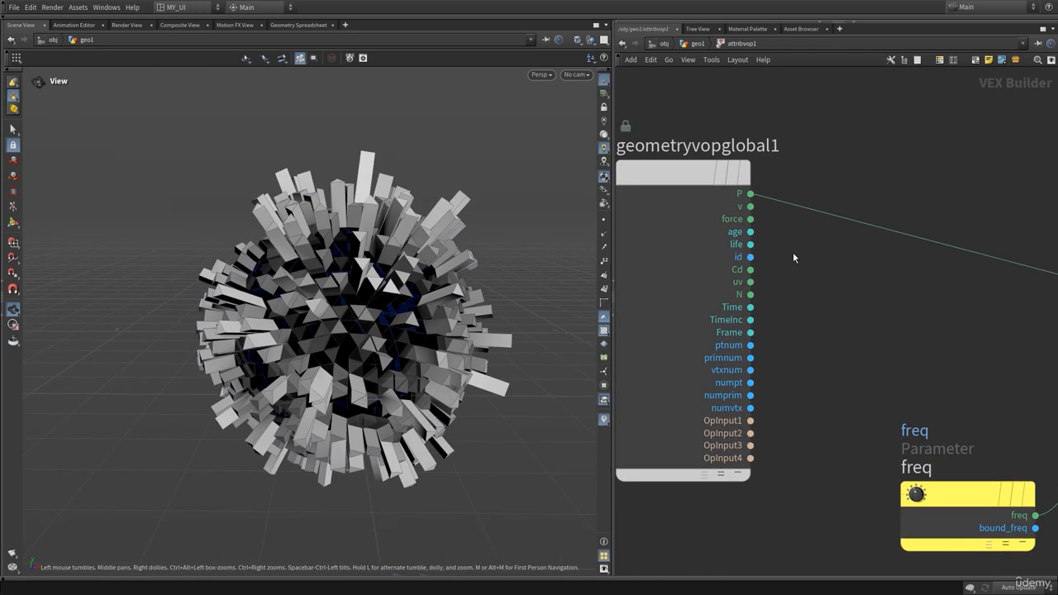
pyautogui.moveTo(663, 170); pyautogui.dragTo(659, 106)
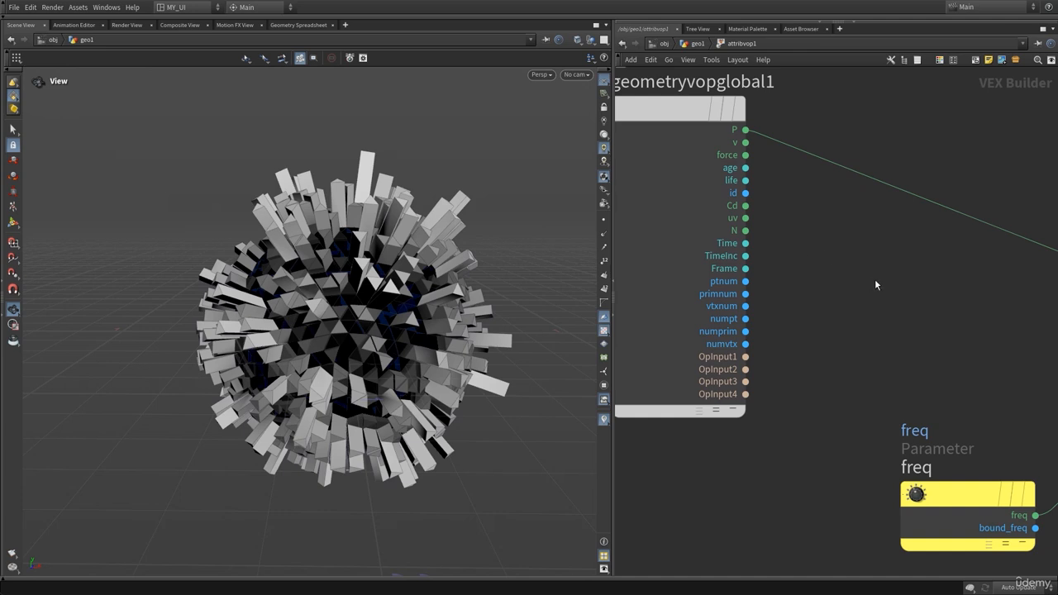
pyautogui.moveTo(761, 270); pyautogui.dragTo(719, 294, button='middle')
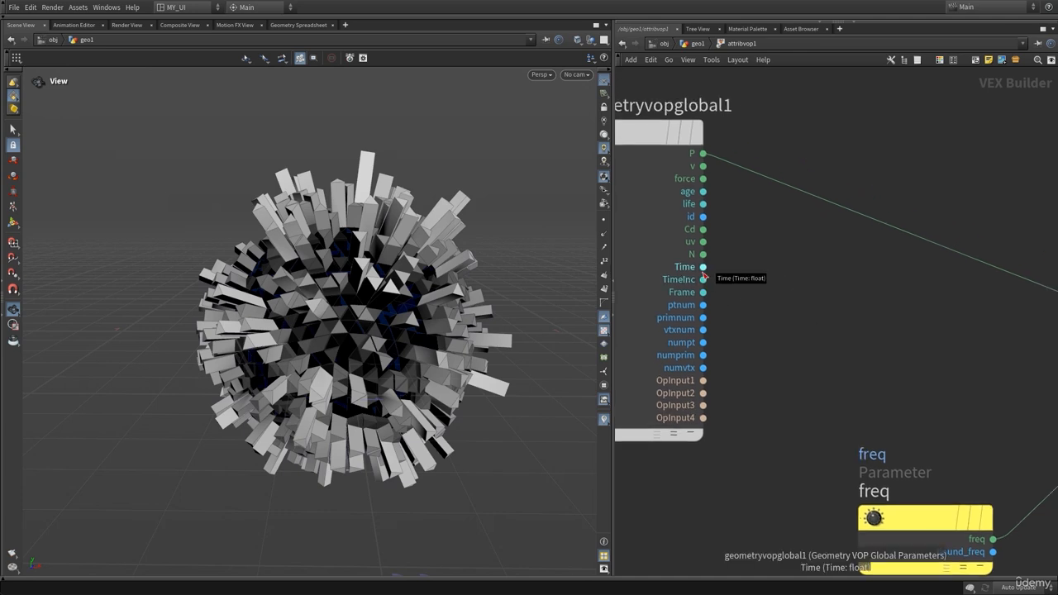
pyautogui.click(703, 267)
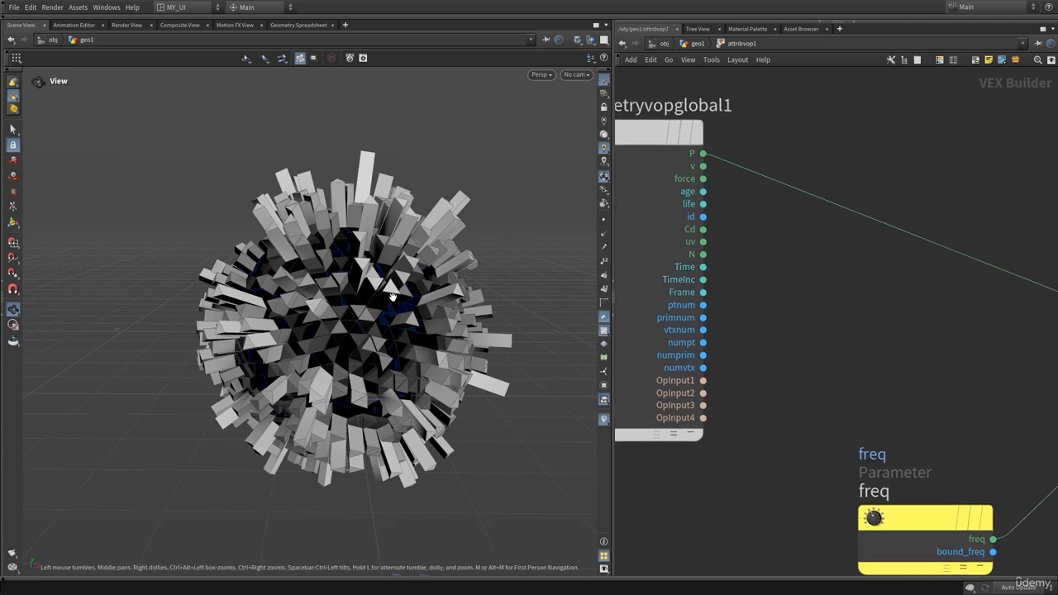
# - Show the playbar, play and scrub the timeline to check the extruded sphere for motion, and return to frame 1
pyautogui.click(69, 584)
pyautogui.moveTo(137, 550); pyautogui.dragTo(163, 562)
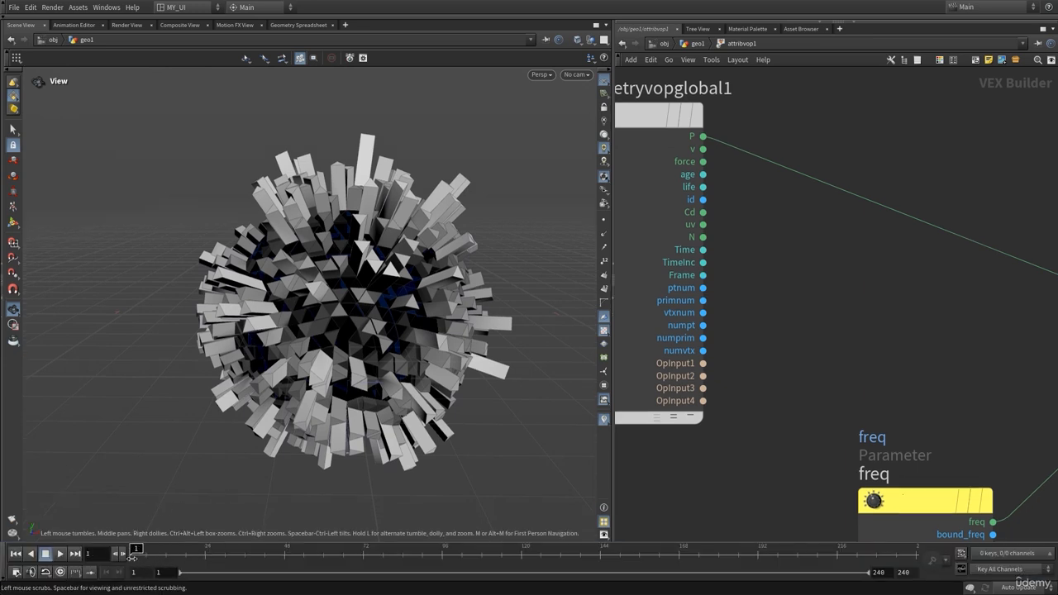
pyautogui.click(59, 553)
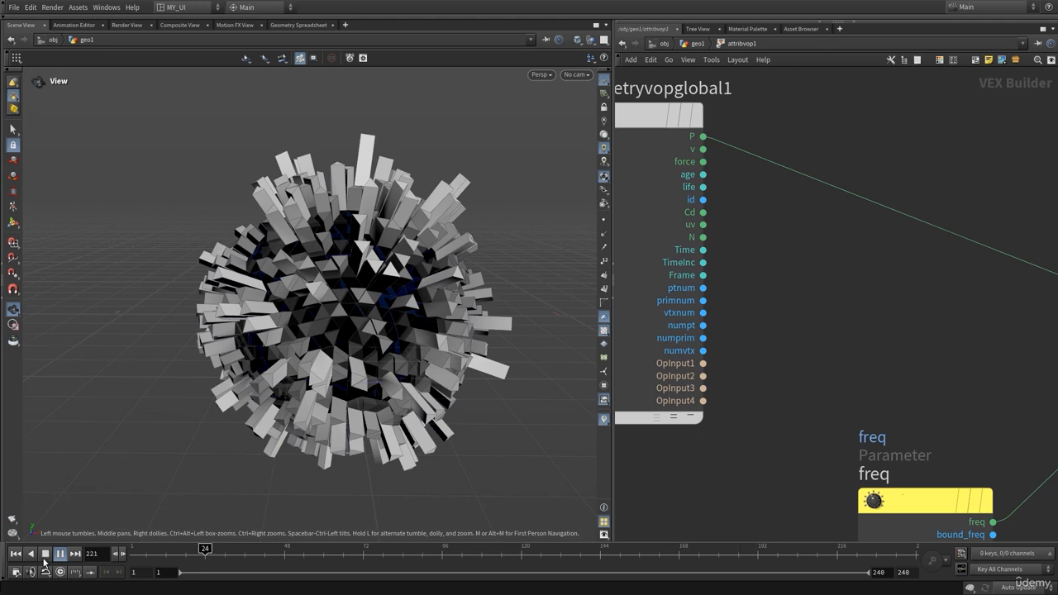
pyautogui.click(45, 557)
pyautogui.moveTo(236, 554); pyautogui.dragTo(305, 561)
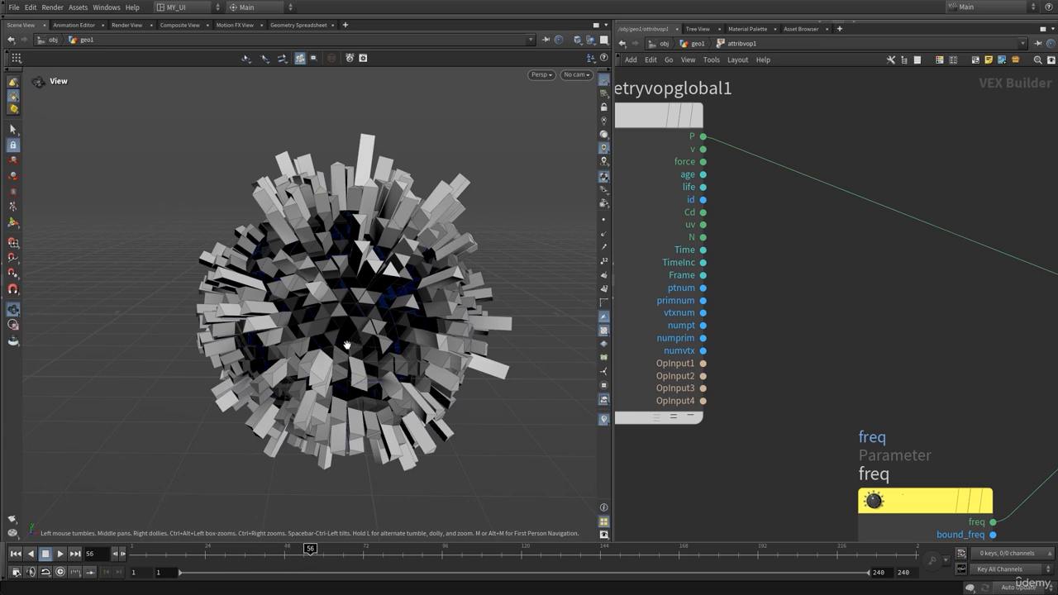
pyautogui.moveTo(345, 343); pyautogui.dragTo(339, 342)
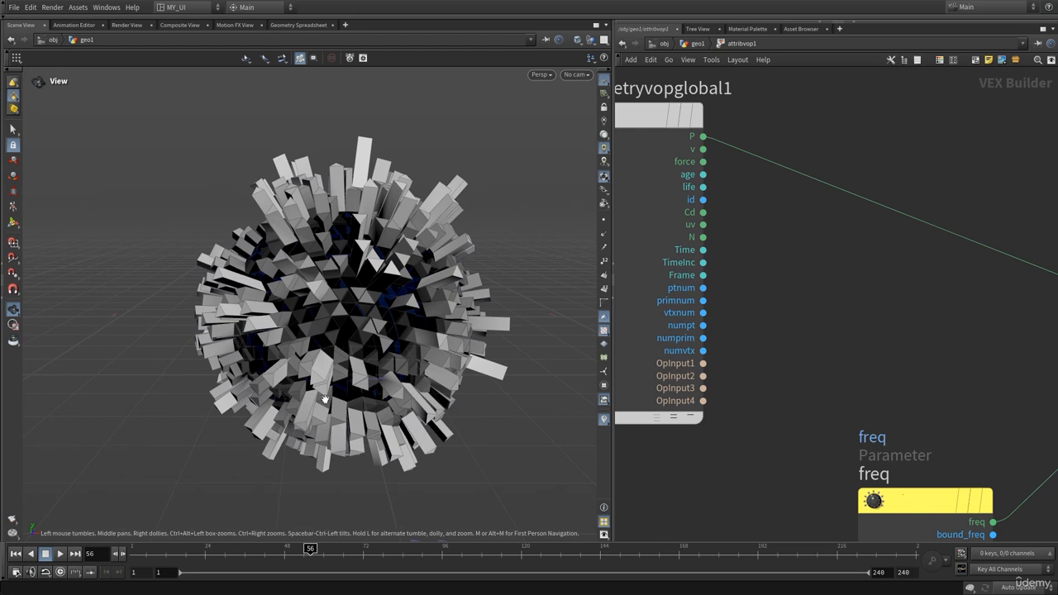
pyautogui.hotkey('ctrl', 'Up')
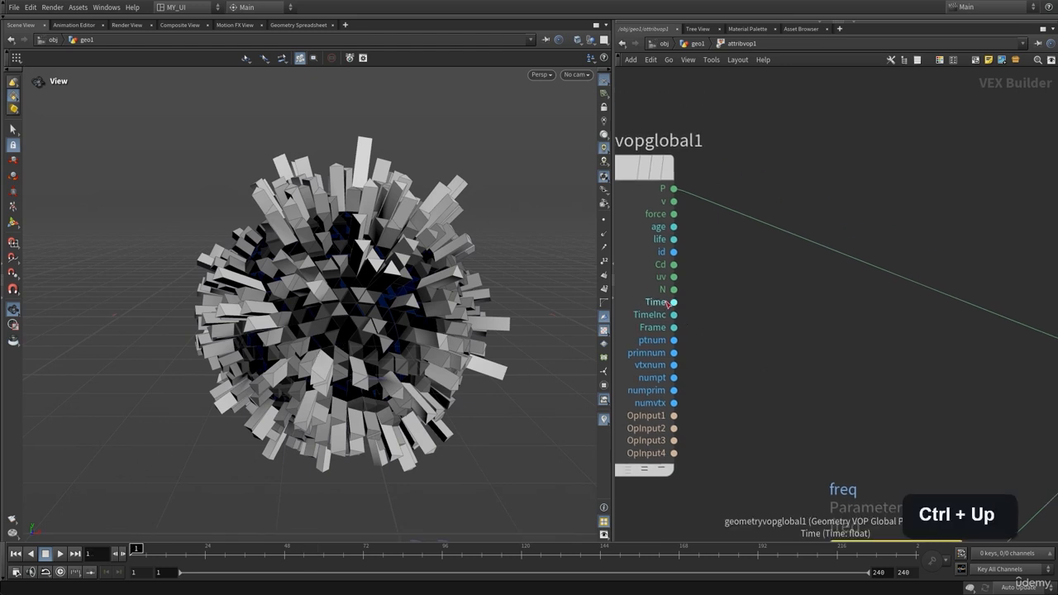
# - Try out different 3D Offset values in the parameters of aanoise1 to see how the extrusions change
pyautogui.click(668, 303)
pyautogui.moveTo(791, 432); pyautogui.dragTo(670, 383, button='middle')
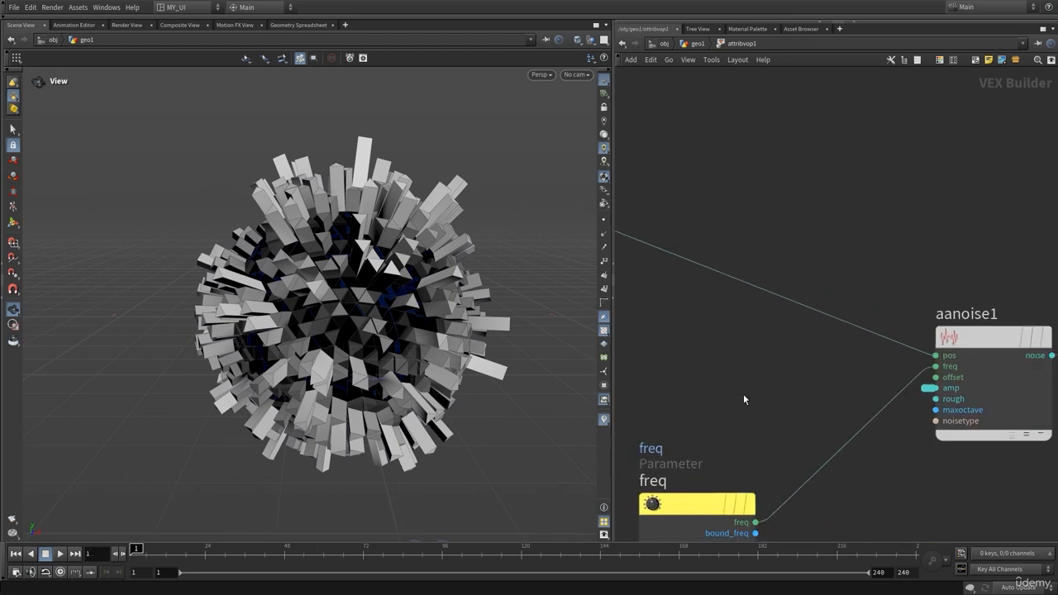
pyautogui.click(992, 337)
pyautogui.press('p')
pyautogui.moveTo(745, 184); pyautogui.dragTo(674, 278, button='middle')
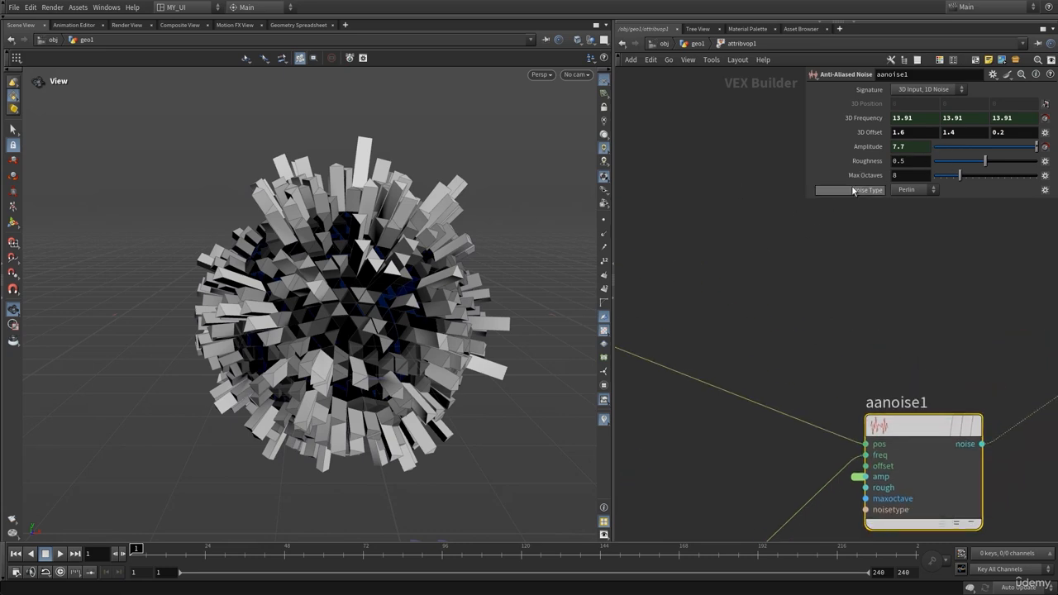
pyautogui.moveTo(857, 131); pyautogui.dragTo(767, 259)
pyautogui.press('p')
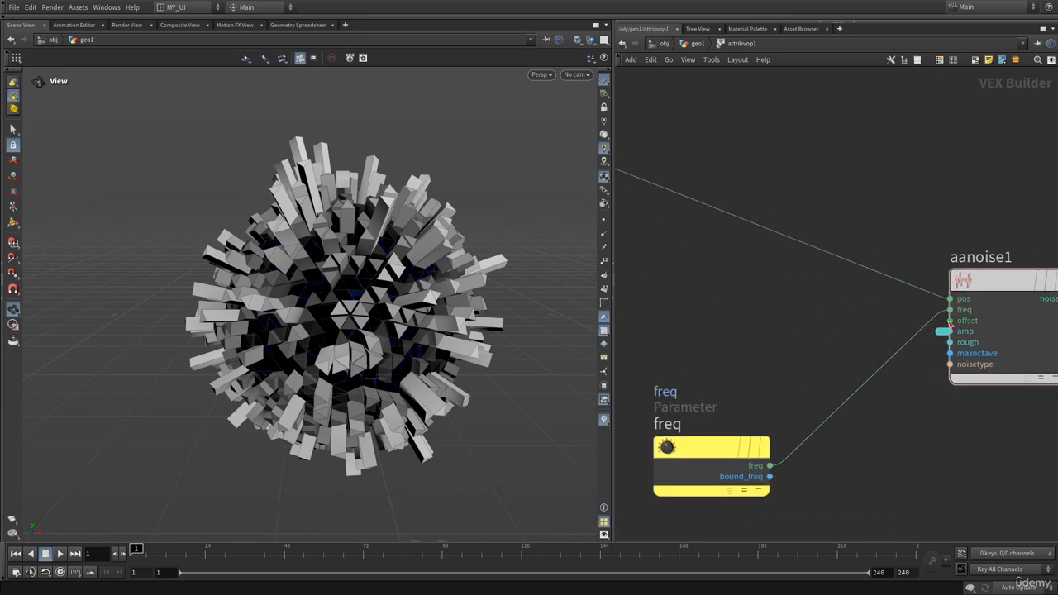
# - Wire the Time output of geometryvopglobal1 into the offset input of aanoise1
pyautogui.click(950, 320)
pyautogui.click(801, 316)
pyautogui.click(952, 330)
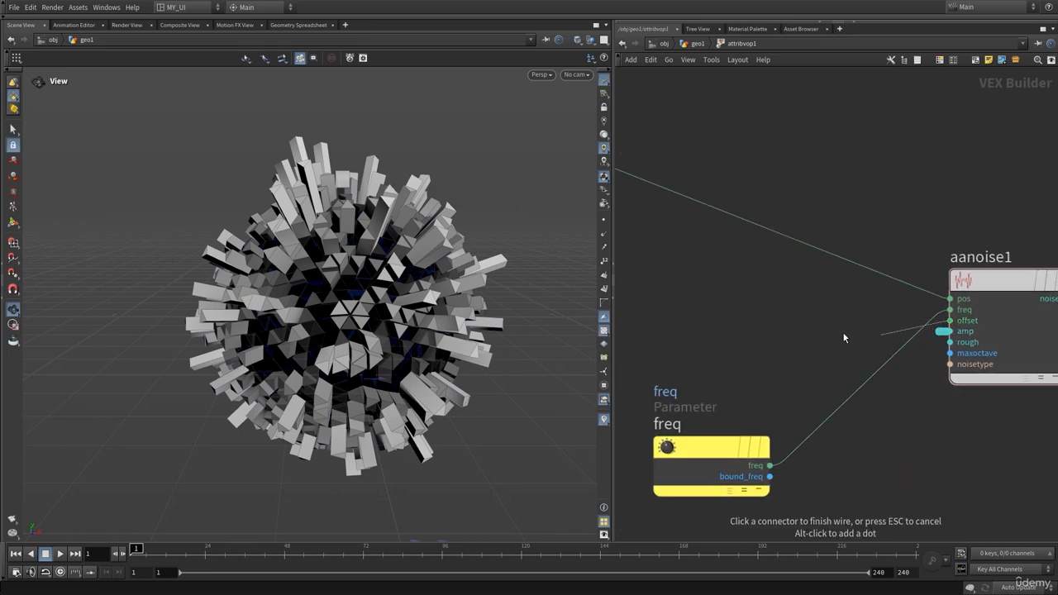
pyautogui.moveTo(762, 330); pyautogui.dragTo(852, 353, button='middle')
pyautogui.scroll(-2, 852, 353)
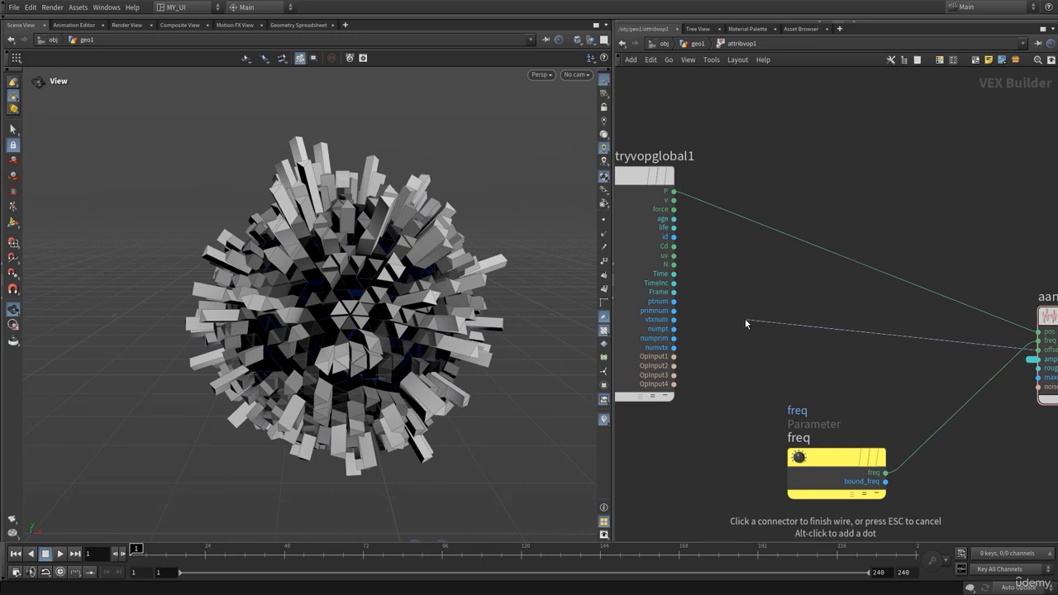
pyautogui.click(674, 275)
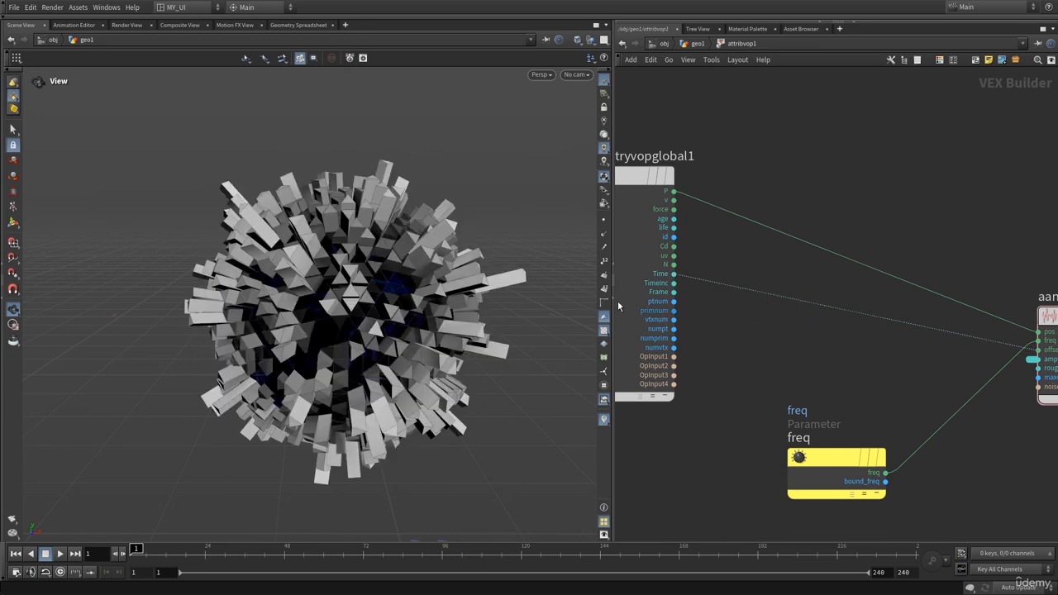
# - Play the animated noise on the sphere, stop it, and scrub back to frame 21
pyautogui.click(63, 557)
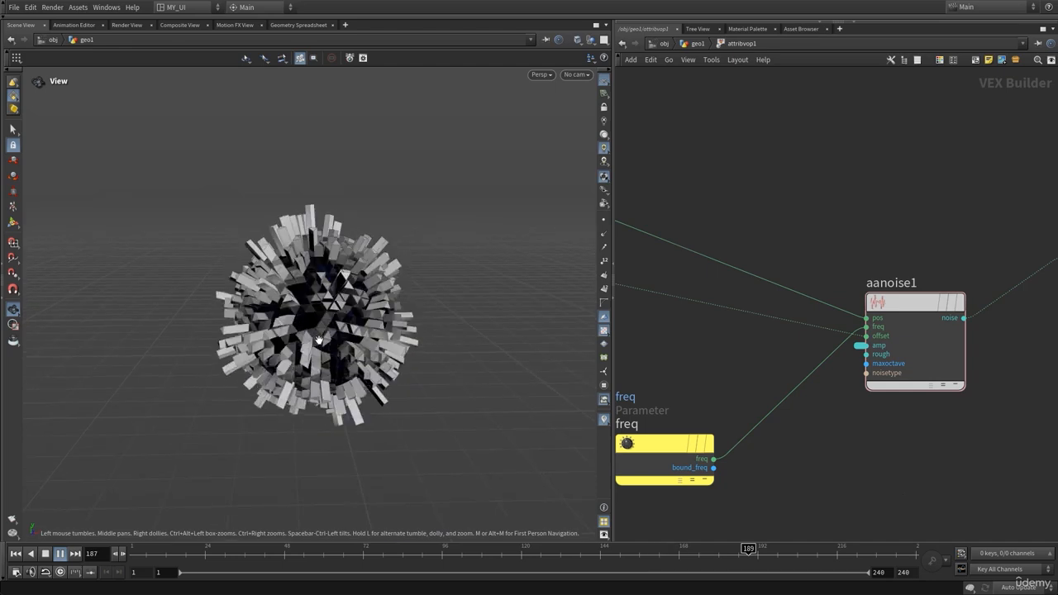
pyautogui.click(46, 557)
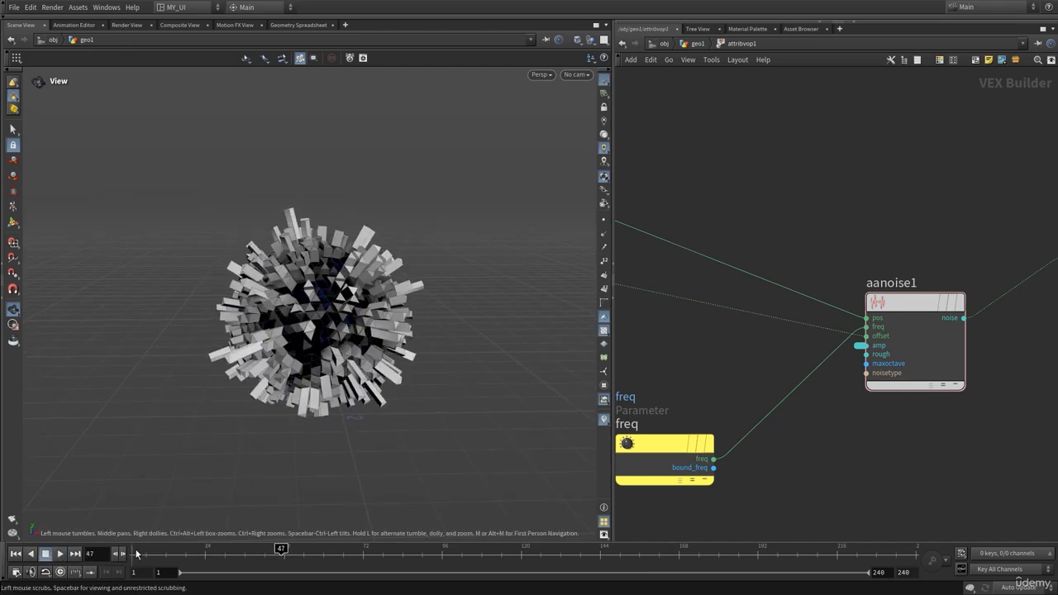
pyautogui.moveTo(278, 553); pyautogui.dragTo(198, 554)
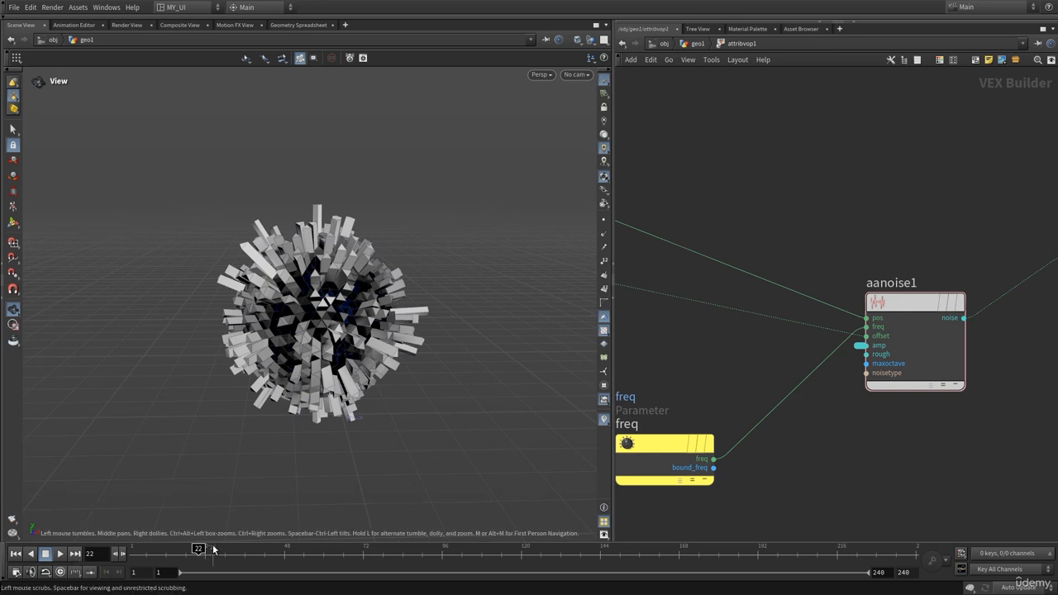
pyautogui.moveTo(199, 554); pyautogui.dragTo(195, 554)
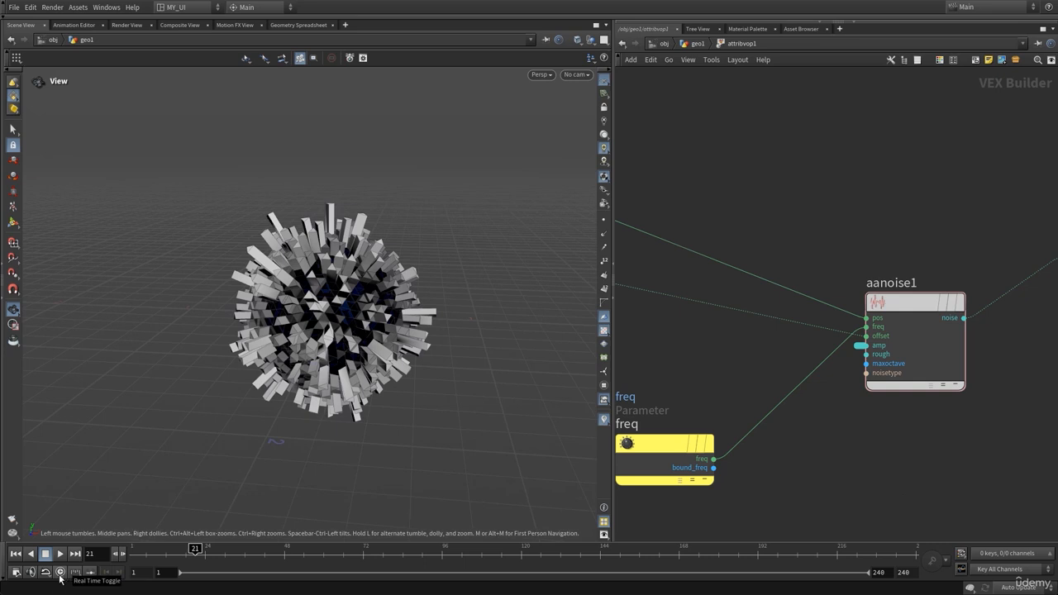
# - Turn on real-time playback, play the noise animation from the first frame, and rewind to frame 1
pyautogui.click(59, 576)
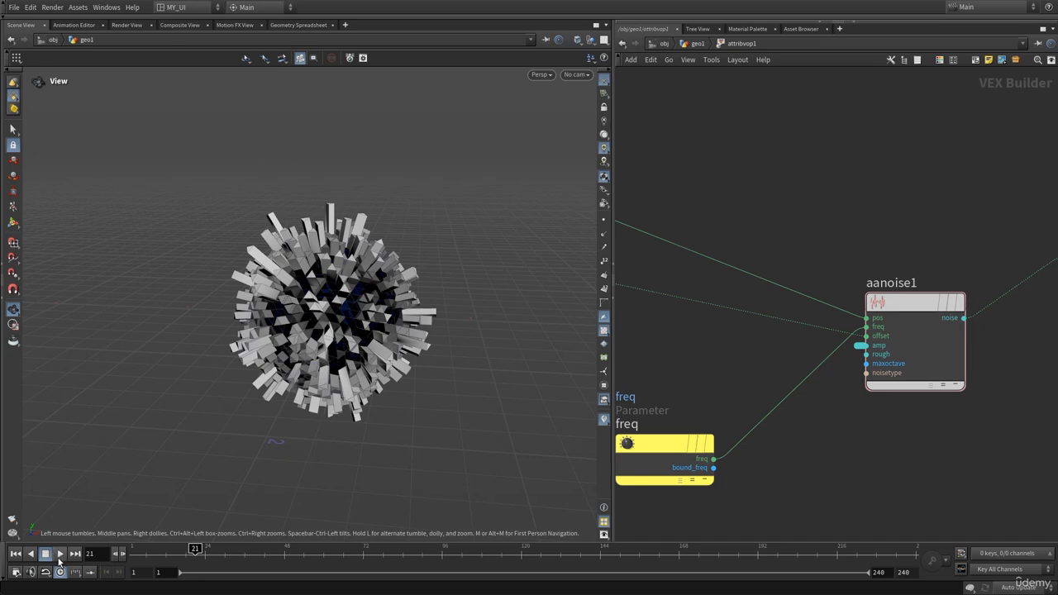
pyautogui.click(15, 554)
pyautogui.click(58, 554)
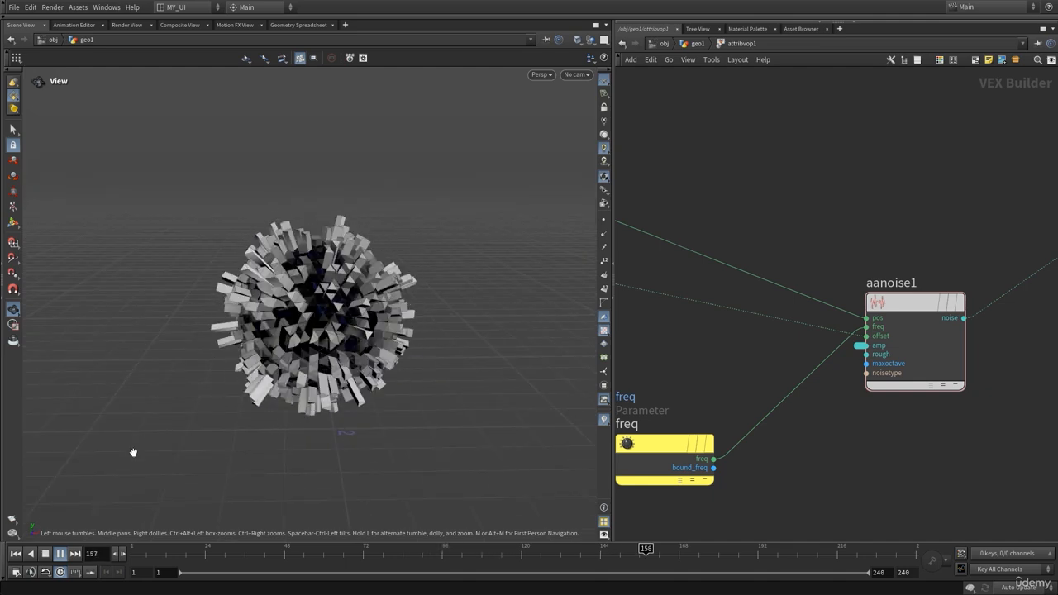
pyautogui.click(44, 556)
pyautogui.click(14, 556)
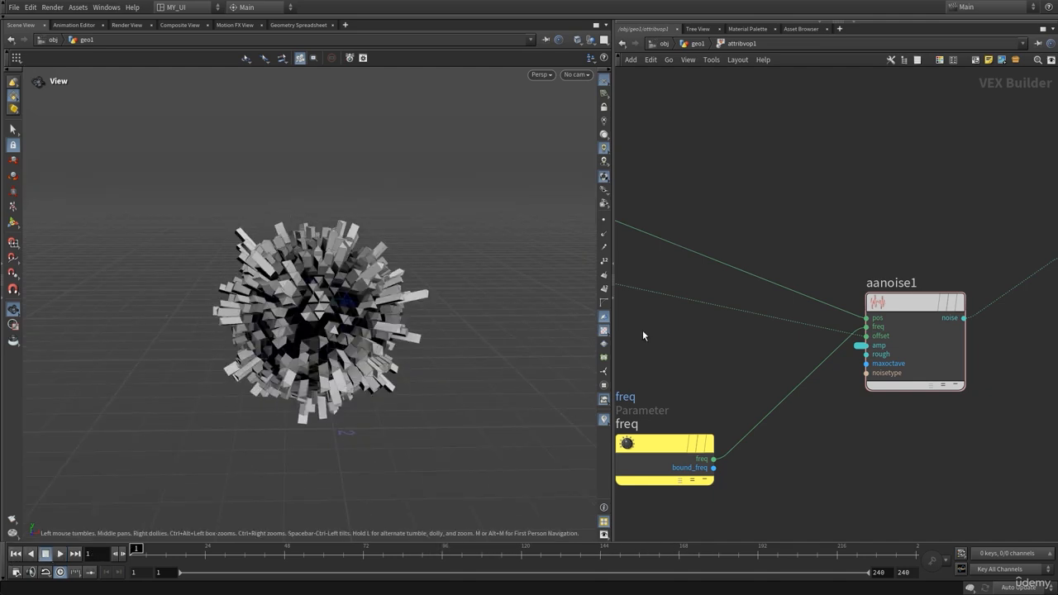
# - Examine the Frame output of geometryvopglobal1 and scrub the timeline to frame 21
pyautogui.moveTo(746, 376); pyautogui.dragTo(937, 407, button='middle')
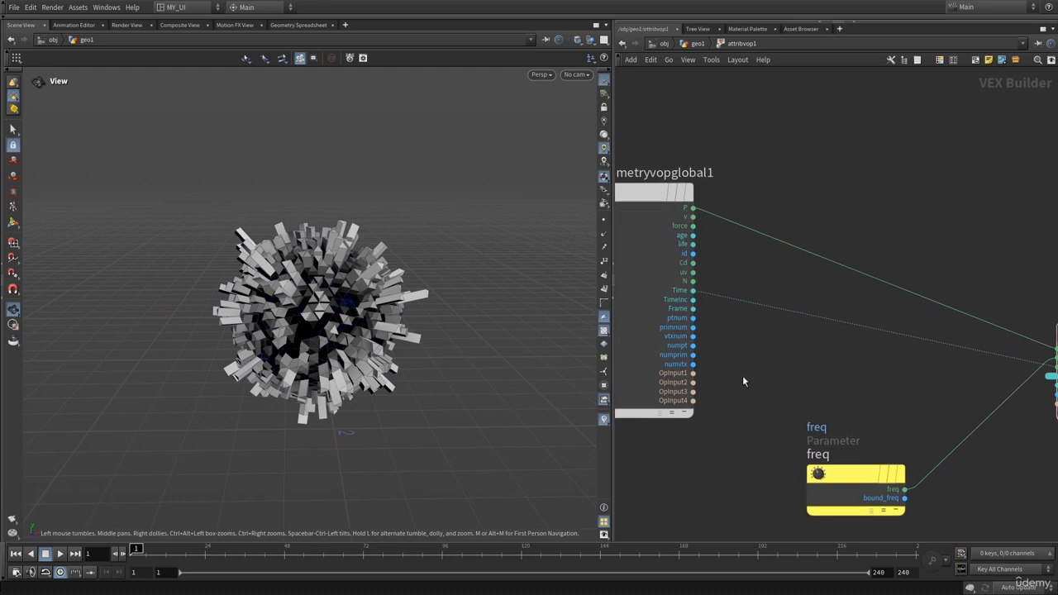
pyautogui.scroll(3, 746, 370)
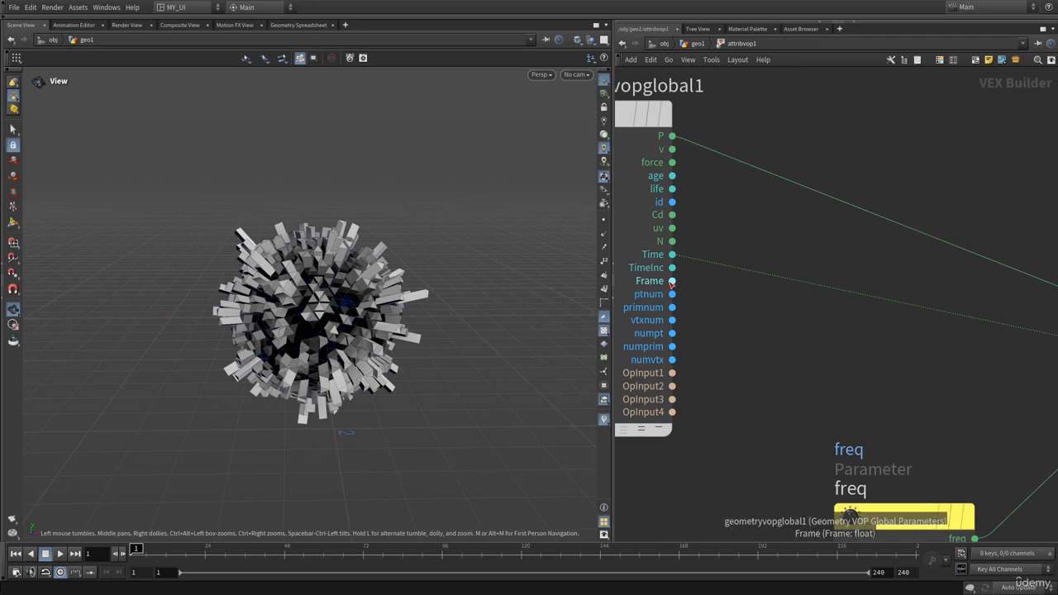
pyautogui.moveTo(165, 551); pyautogui.dragTo(202, 551)
# - Add a Bind node above the freq parameter and wire the Frame output of geometryvopglobal1 into its input
pyautogui.press('Tab')
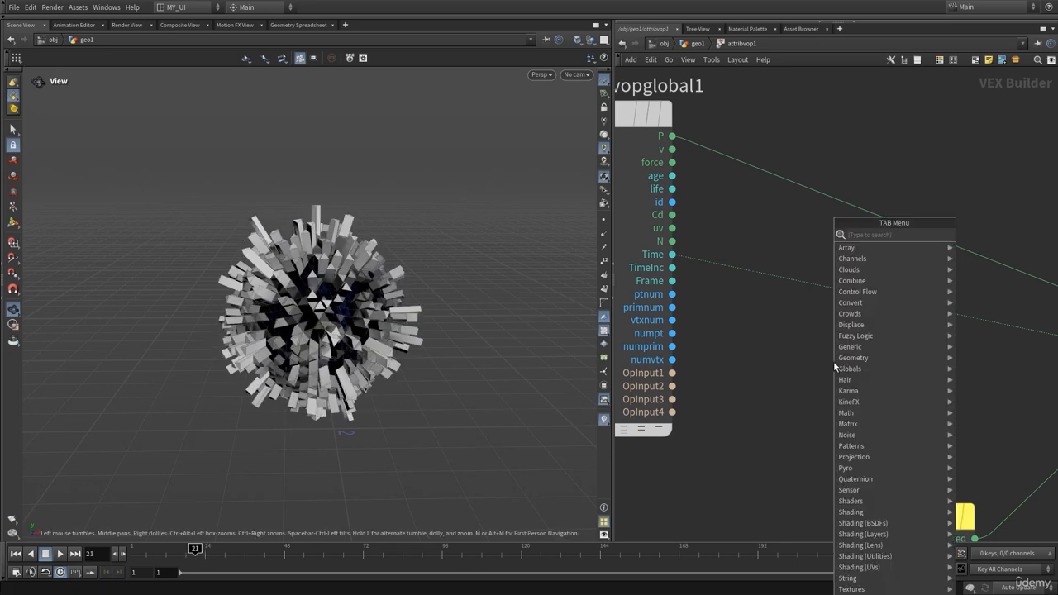
pyautogui.write('freq')
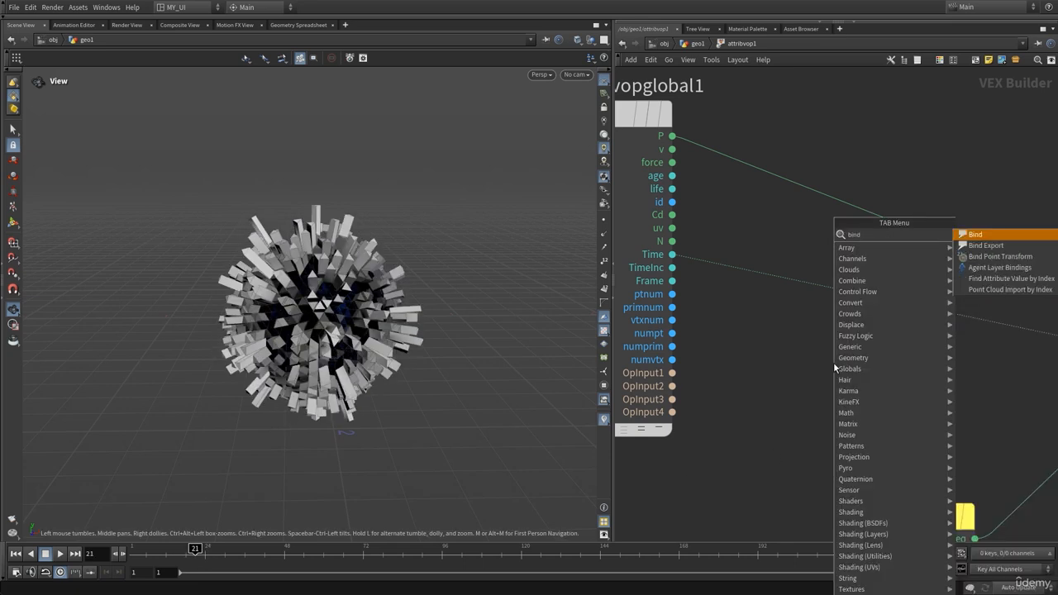
pyautogui.press('Return')
pyautogui.click(833, 362)
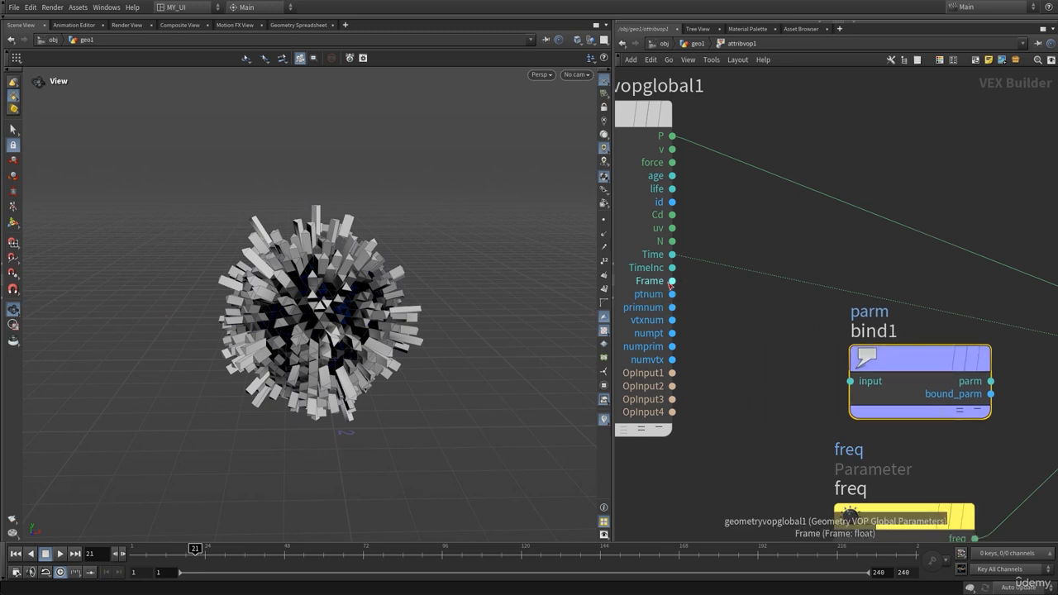
pyautogui.moveTo(672, 281); pyautogui.dragTo(827, 400)
pyautogui.moveTo(830, 395); pyautogui.dragTo(716, 396, button='middle')
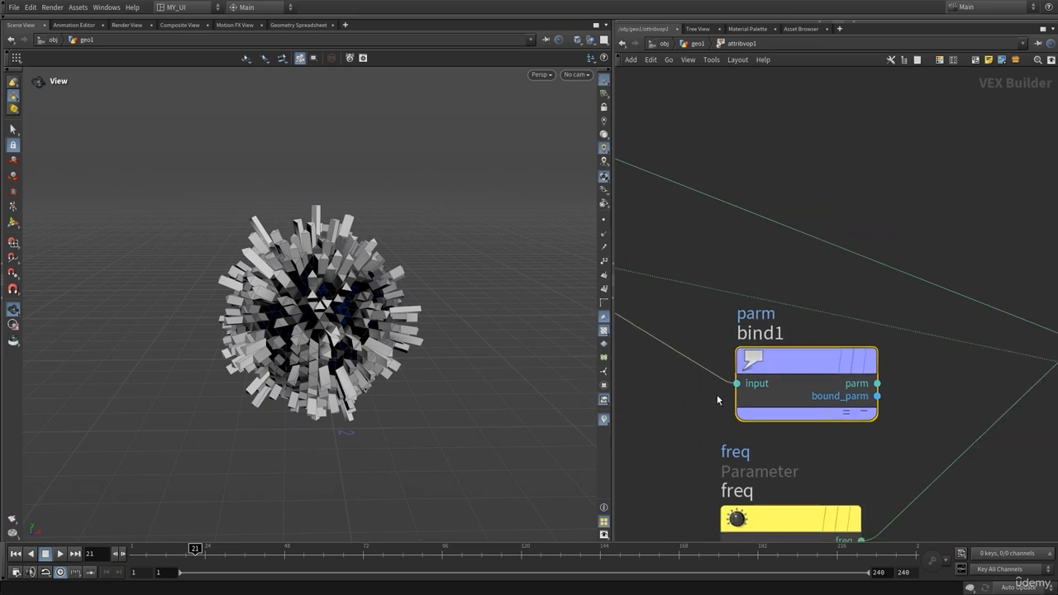
# - Move bind1 to the empty space above the noise network and inspect its parameters
pyautogui.moveTo(768, 397); pyautogui.dragTo(764, 409)
pyautogui.moveTo(907, 416); pyautogui.dragTo(863, 423, button='right')
pyautogui.scroll(-3, 863, 422)
pyautogui.scroll(4, 824, 449)
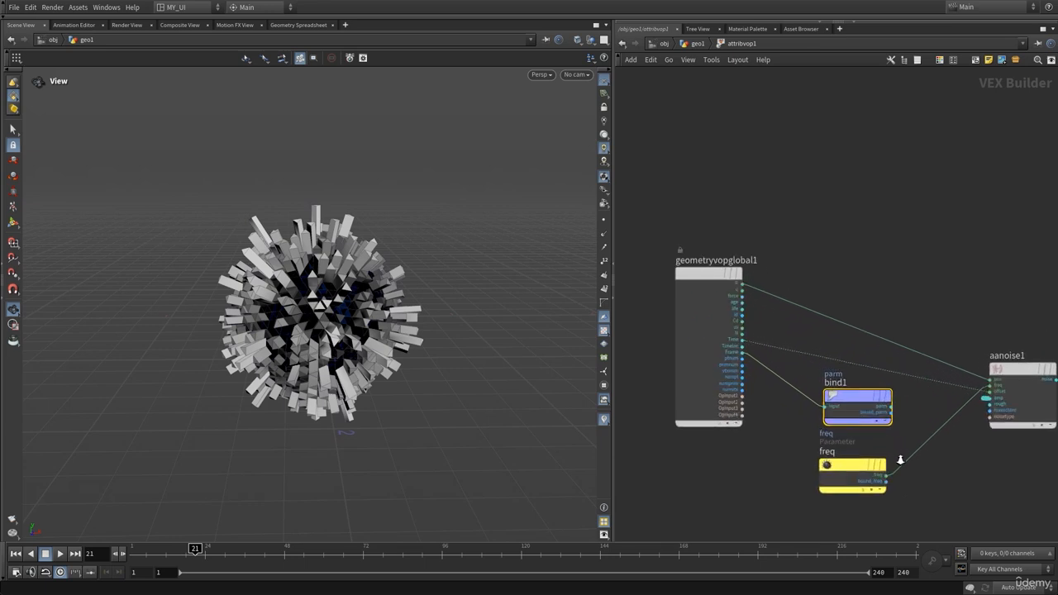
pyautogui.moveTo(829, 395); pyautogui.dragTo(958, 165)
pyautogui.press('p')
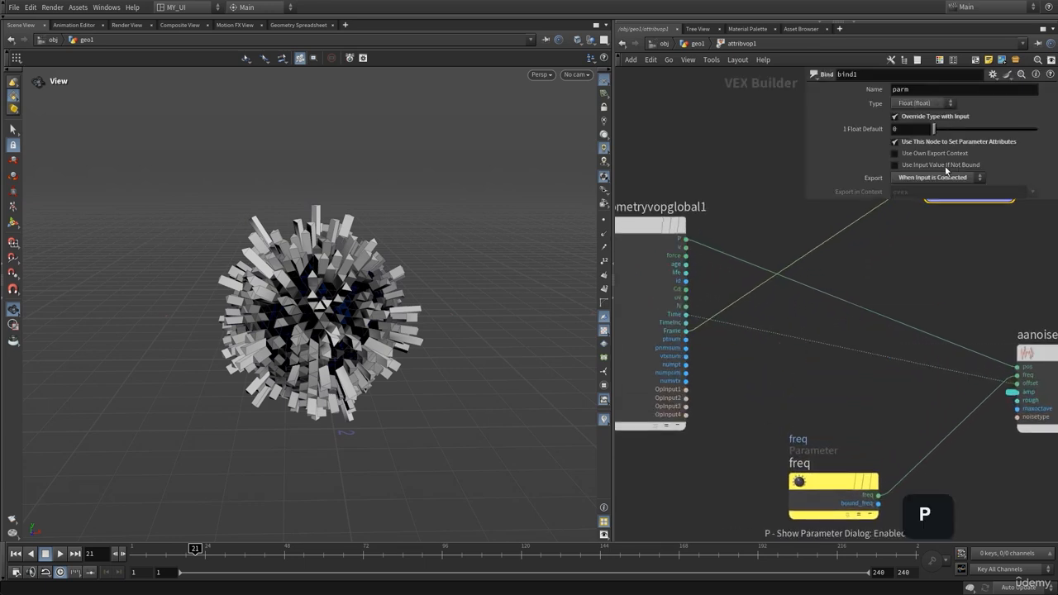
pyautogui.moveTo(776, 157); pyautogui.dragTo(644, 186, button='middle')
pyautogui.press('p')
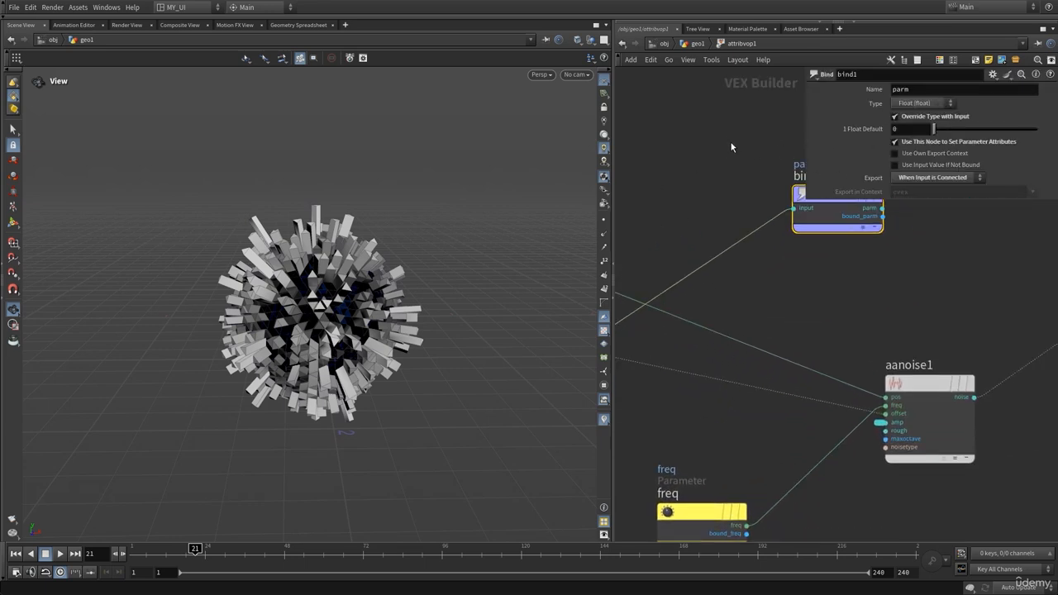
# - Return to the geo1 network and show attribvop1's primitive attributes in the Geometry Spreadsheet
pyautogui.click(698, 44)
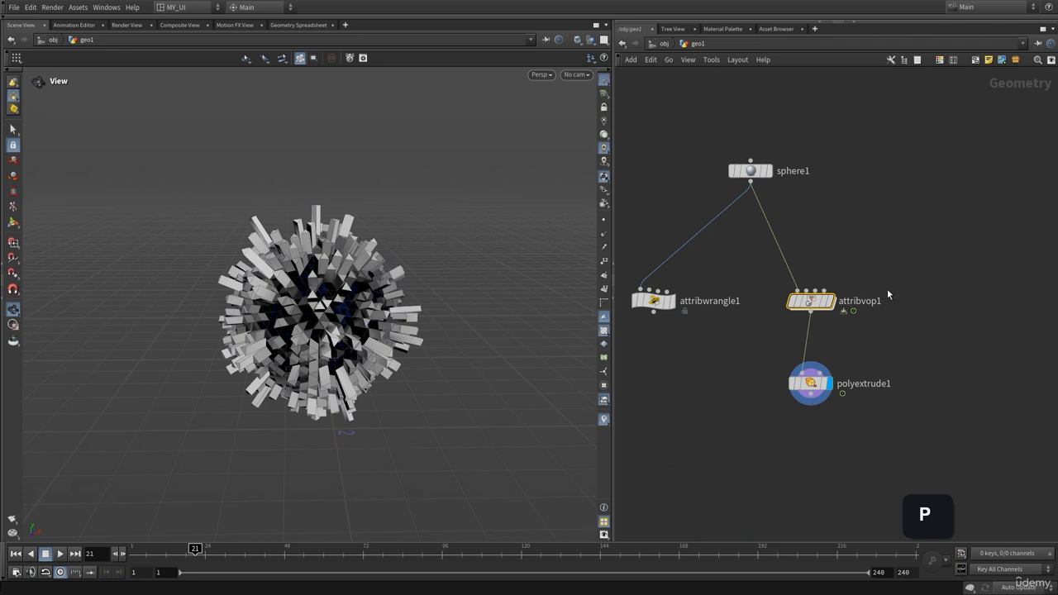
pyautogui.click(304, 26)
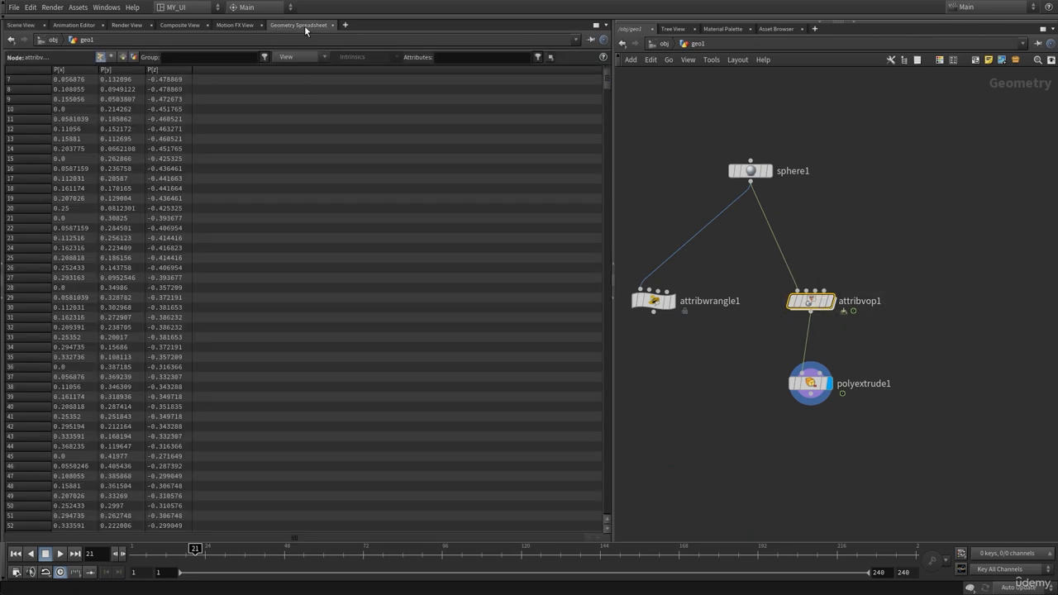
pyautogui.click(122, 58)
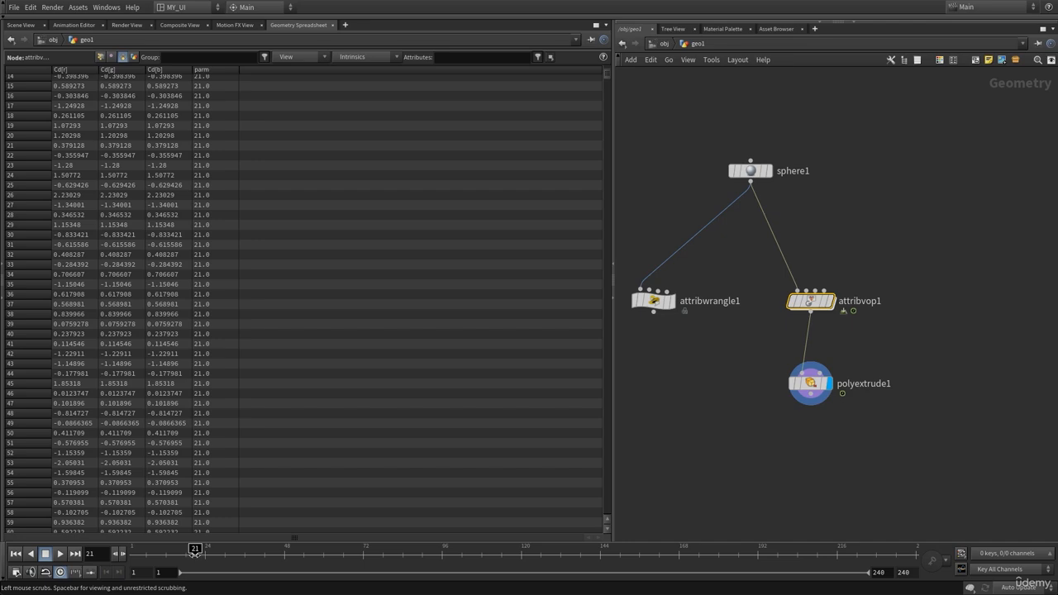
# - Check the parm attribute while scrubbing to frame 47 and playing the timeline, then return to frame 1
pyautogui.moveTo(194, 553); pyautogui.dragTo(282, 565)
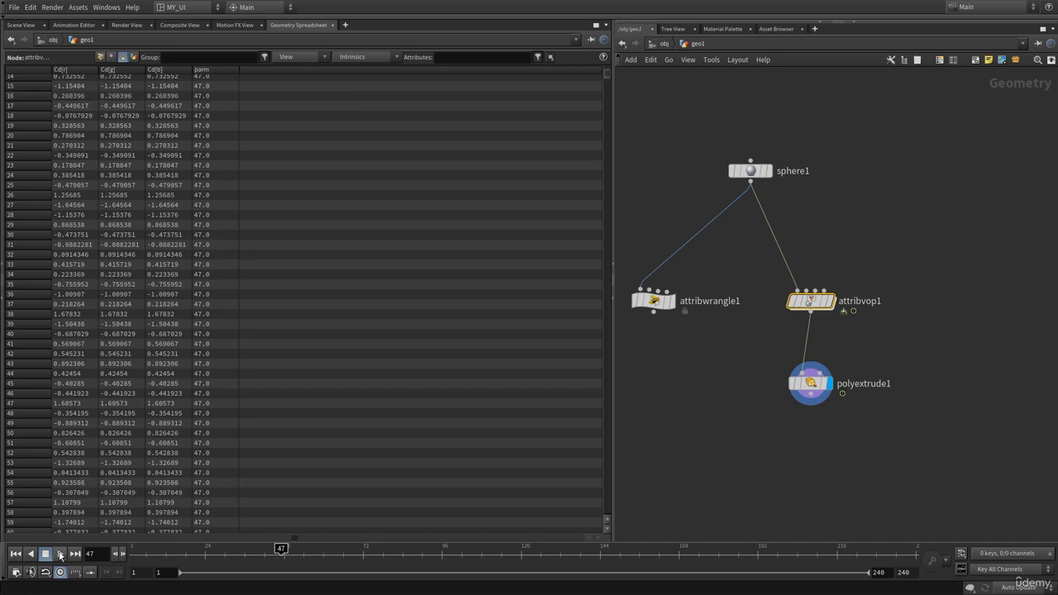
pyautogui.click(59, 552)
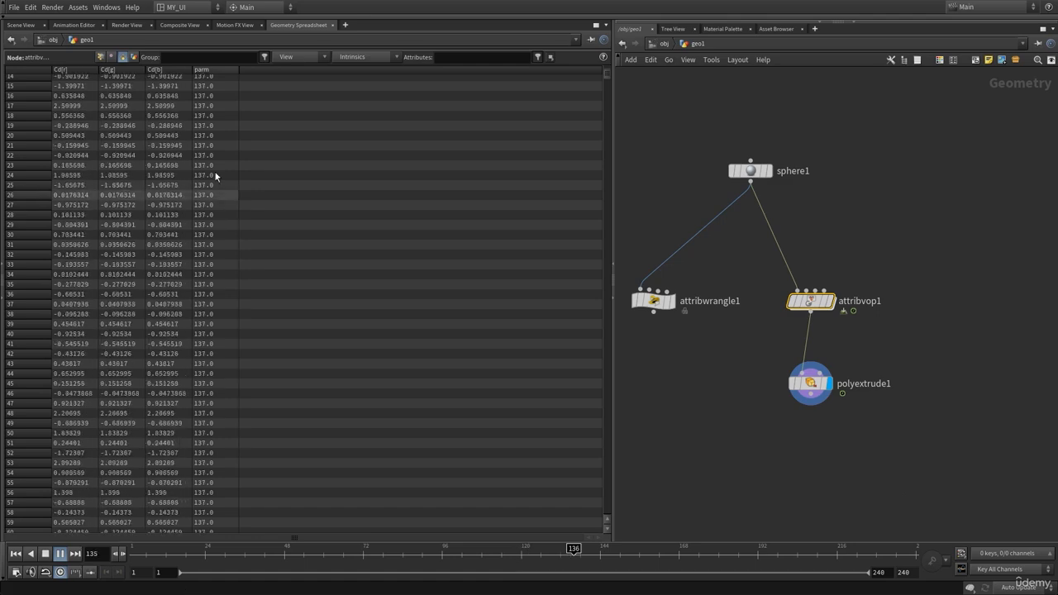
pyautogui.click(47, 553)
pyautogui.click(30, 554)
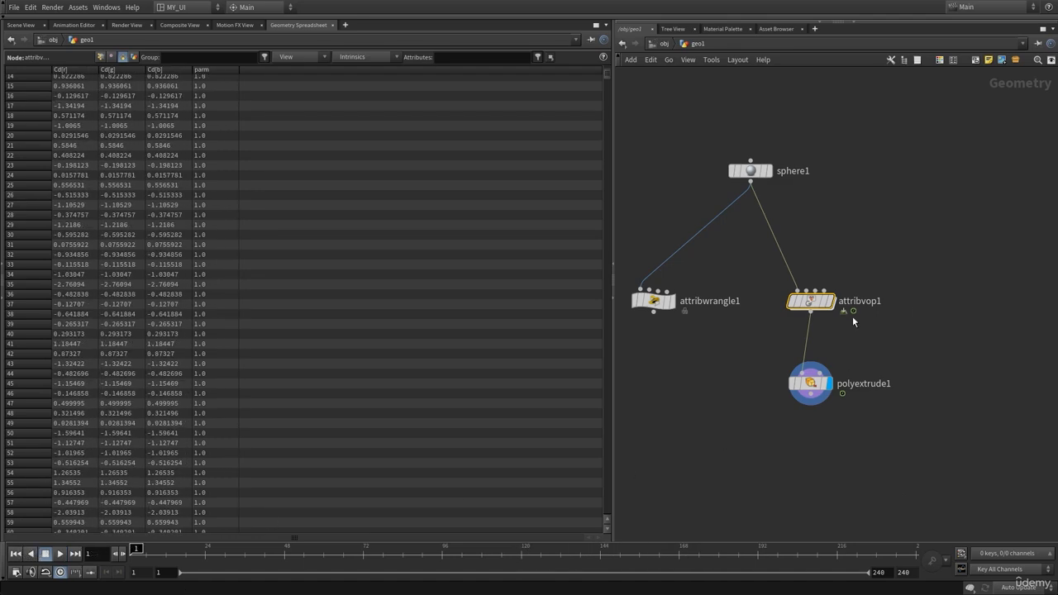
# - Inside attribvop1, delete the wire from Frame to bind1 and remove the bind1 node
pyautogui.doubleClick(814, 302)
pyautogui.moveTo(686, 447); pyautogui.dragTo(865, 435, button='middle')
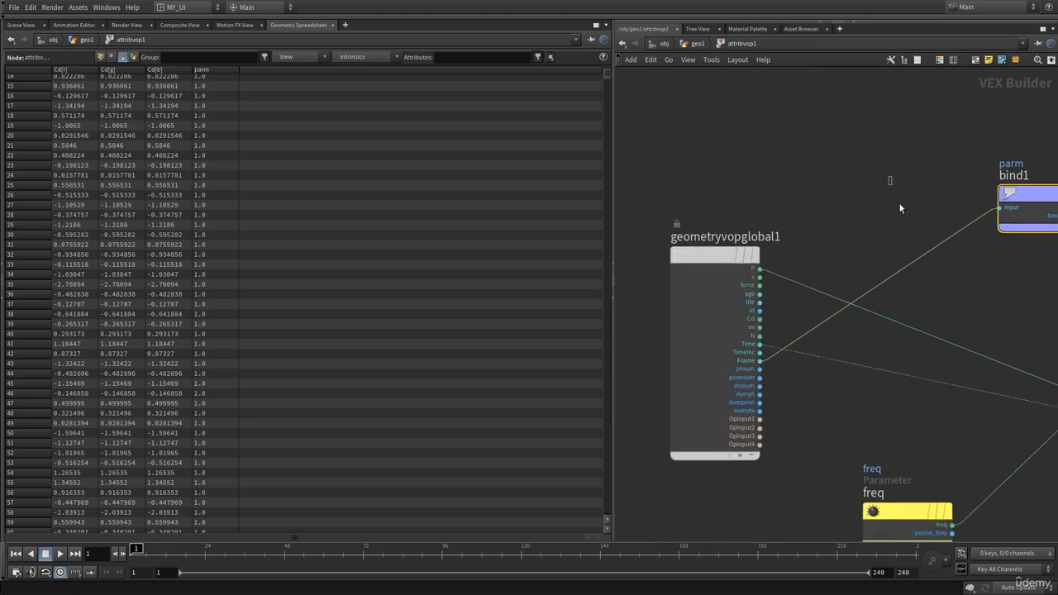
pyautogui.click(921, 257)
pyautogui.press('Delete')
pyautogui.moveTo(935, 287); pyautogui.dragTo(796, 294, button='middle')
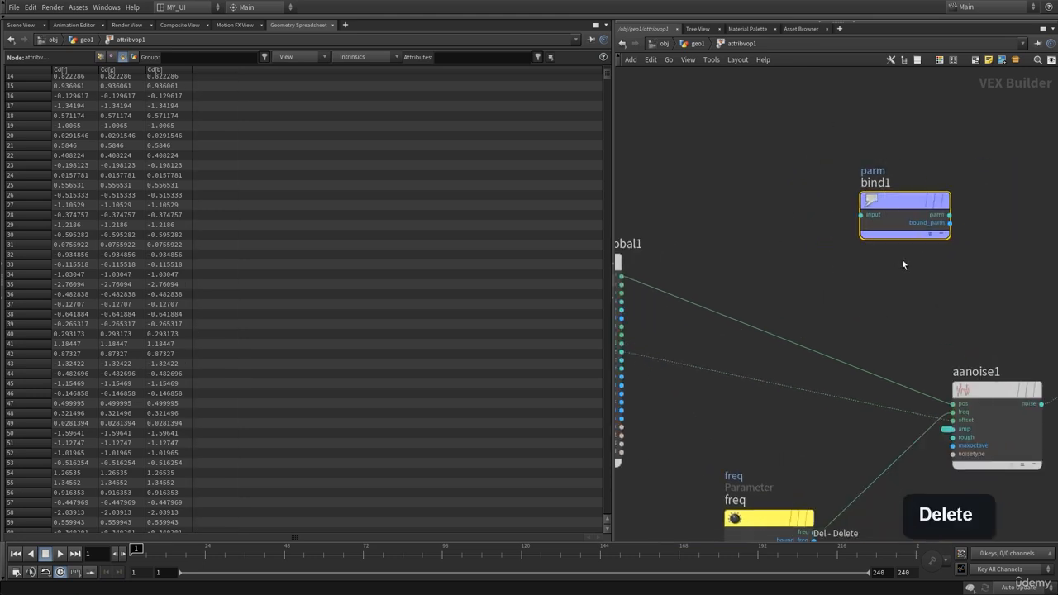
pyautogui.press('Delete')
pyautogui.moveTo(819, 416); pyautogui.dragTo(867, 385, button='middle')
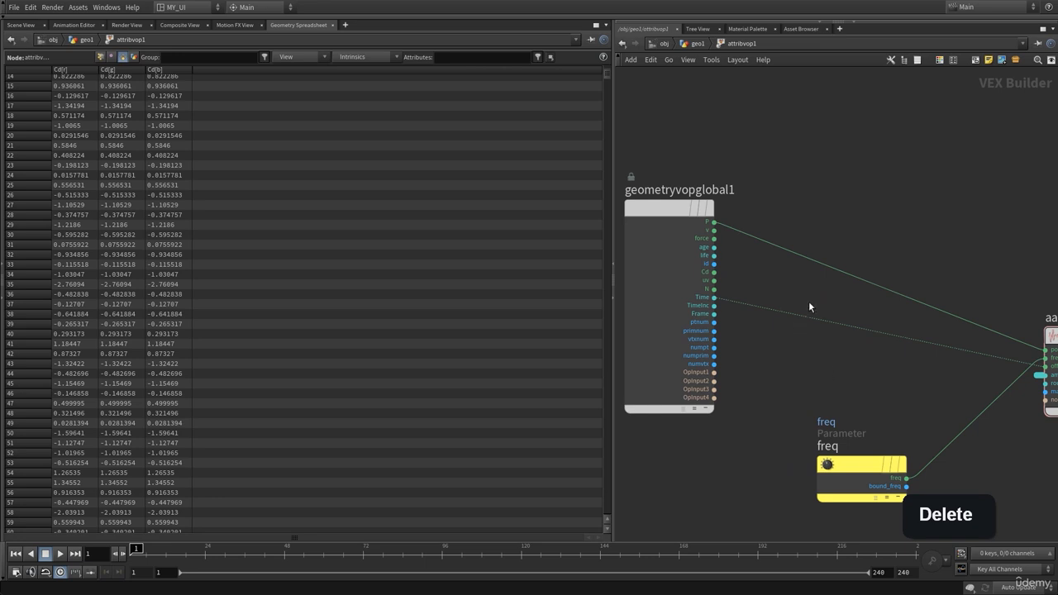
# - Replace the Time connection by wiring geometryvopglobal1's Frame output into the offset input of aanoise1
pyautogui.press('Delete')
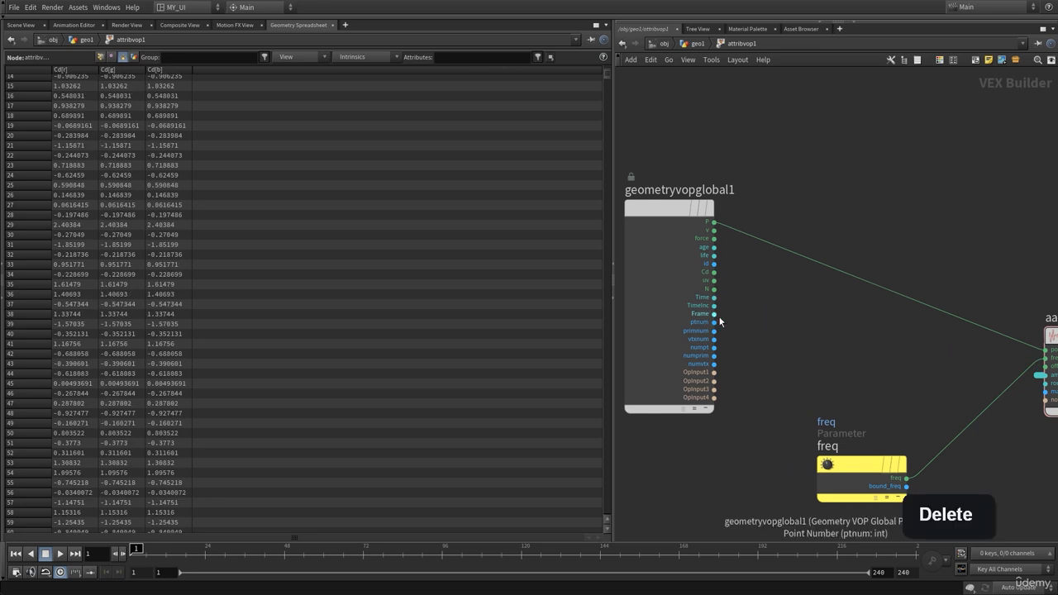
pyautogui.click(713, 331)
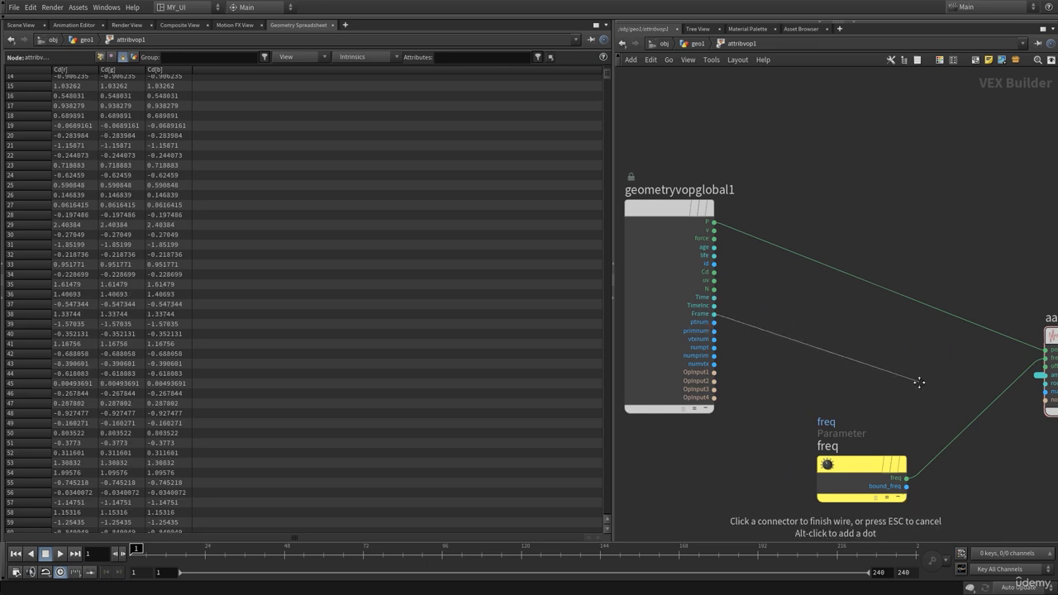
pyautogui.moveTo(925, 385); pyautogui.dragTo(720, 367, button='middle')
pyautogui.click(840, 368)
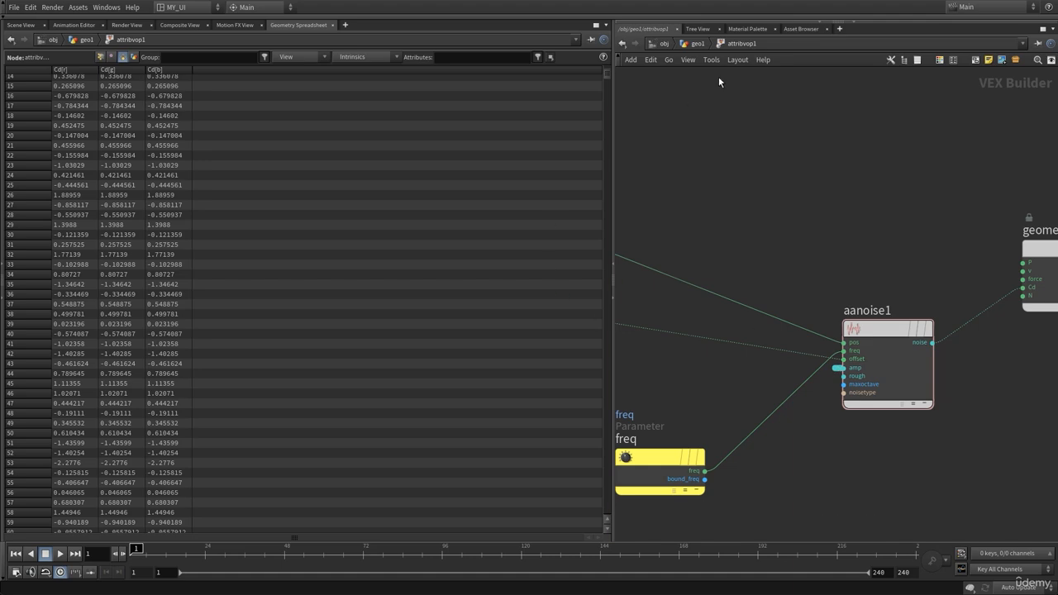
# - Play the frame-driven noise in the Scene View, stop it, scrub back to frame 18, and rewind to frame 1
pyautogui.click(22, 24)
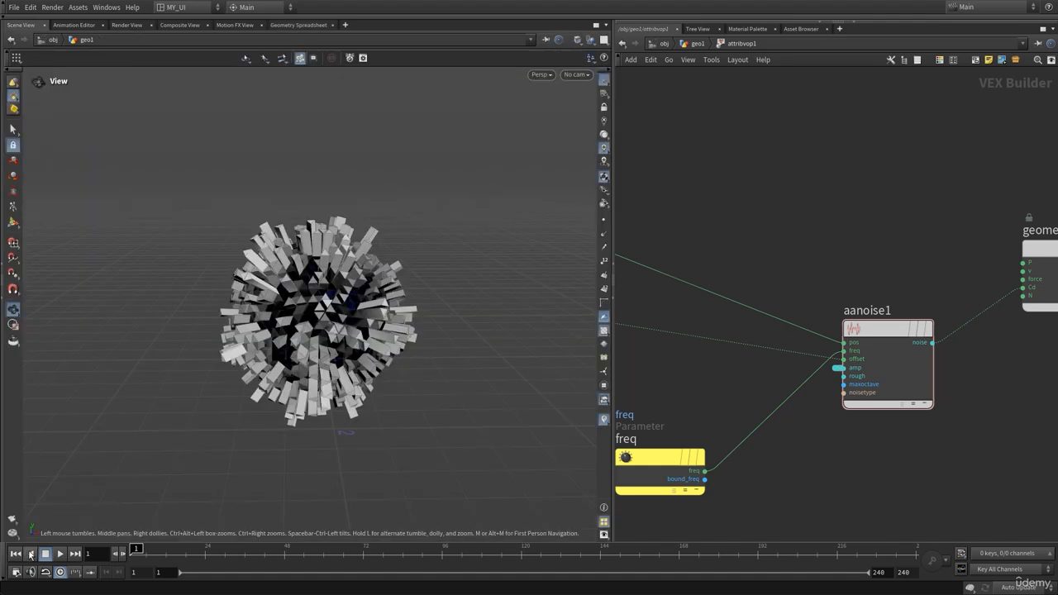
pyautogui.click(59, 554)
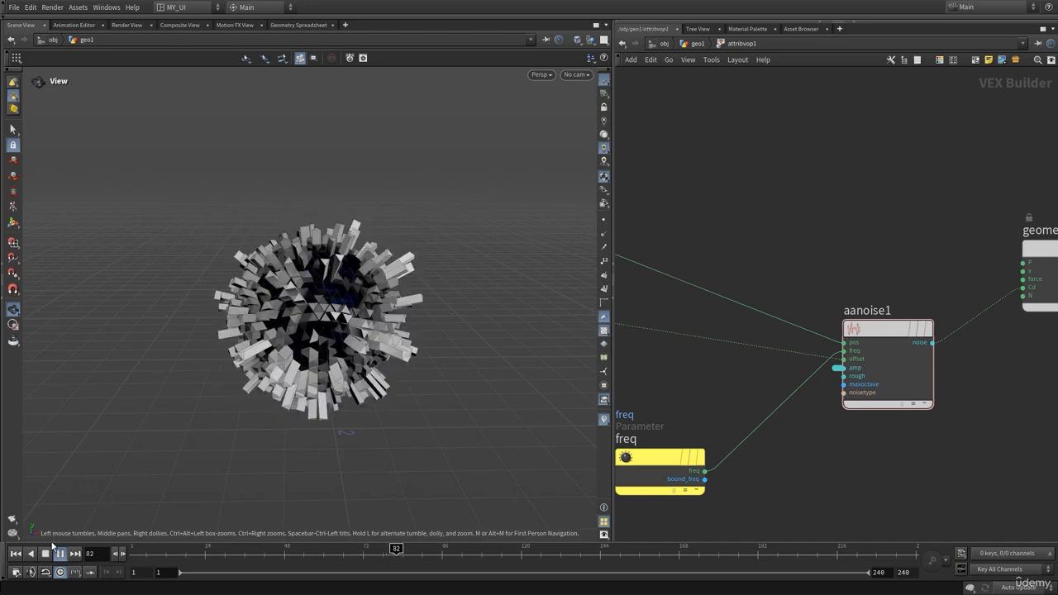
pyautogui.click(59, 553)
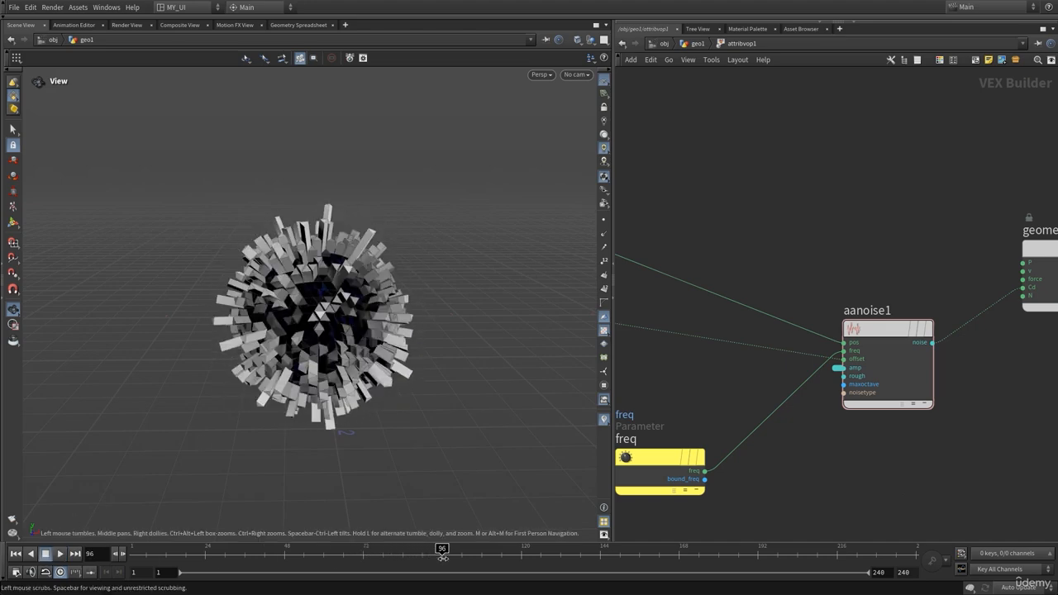
pyautogui.moveTo(442, 556); pyautogui.dragTo(186, 555)
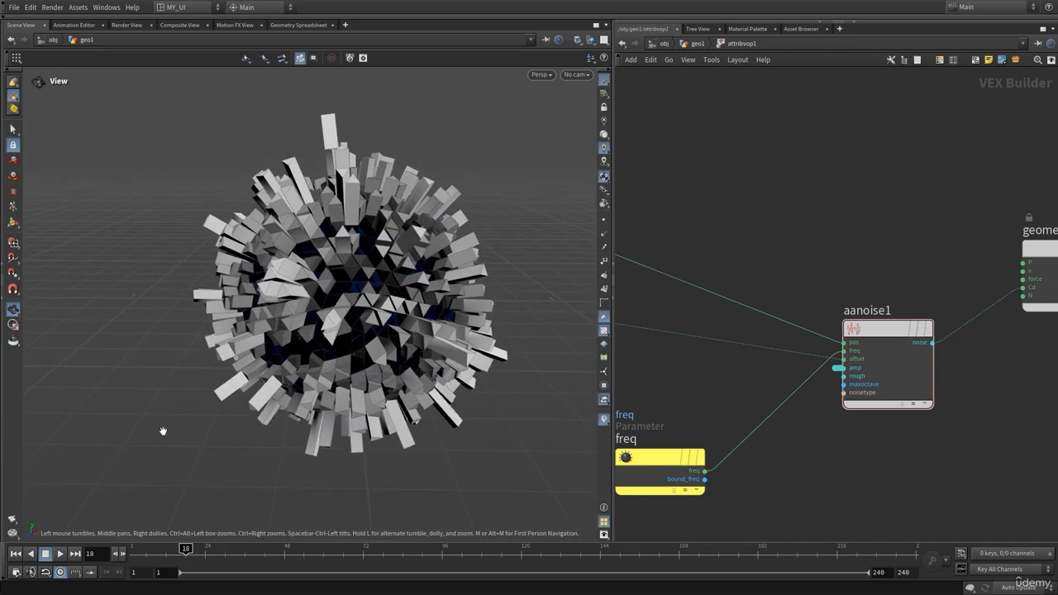
pyautogui.click(18, 554)
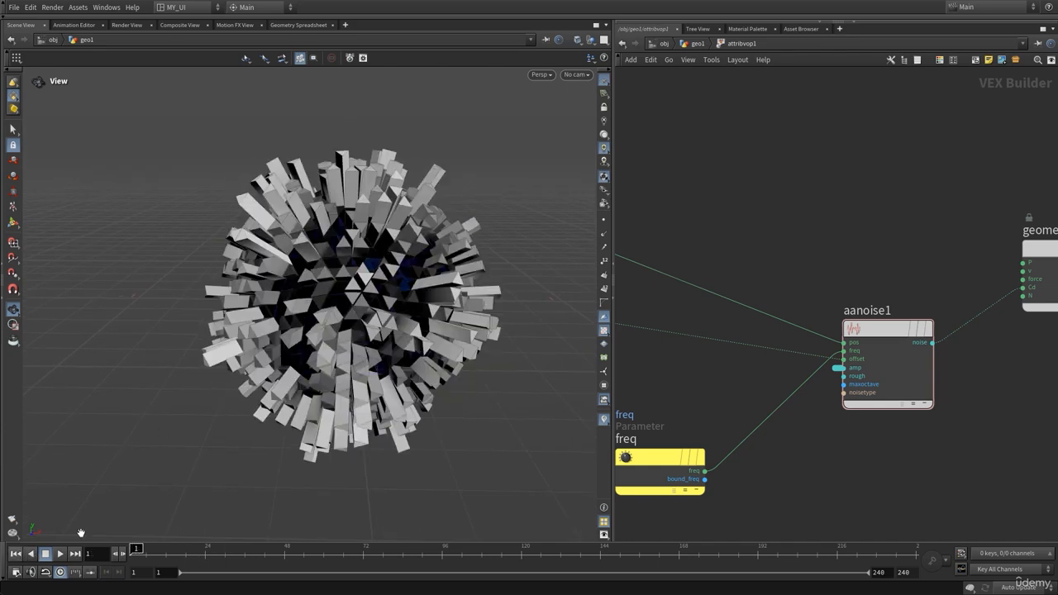
# - Return to the geo1 network and compare the parameters of attribwrangle1 and attribvop1, including the wrangle's VEXpression field
pyautogui.scroll(-4, 855, 151)
pyautogui.moveTo(855, 153); pyautogui.dragTo(826, 278, button='middle')
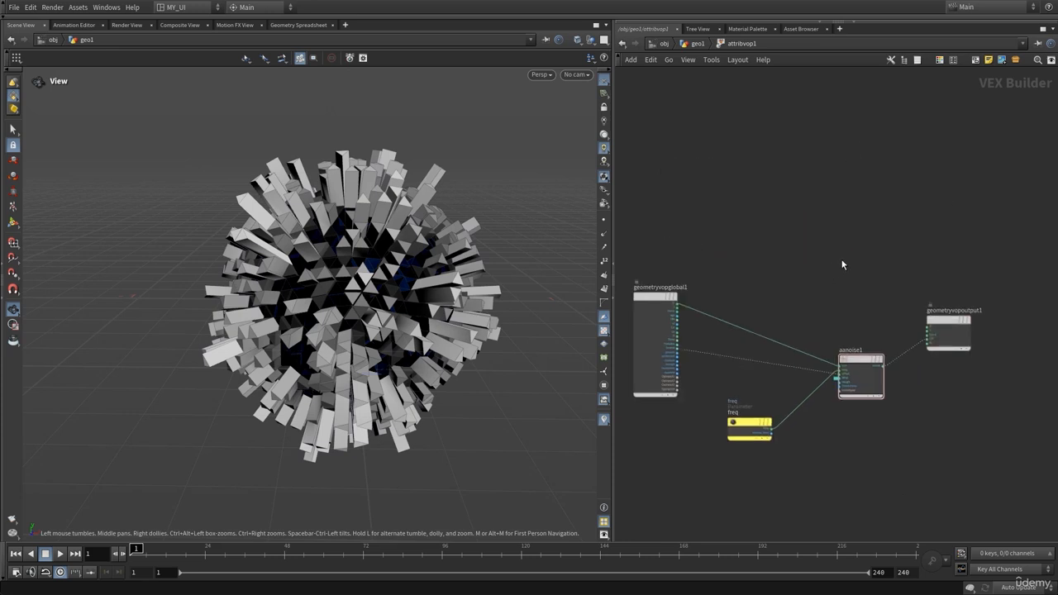
pyautogui.click(696, 44)
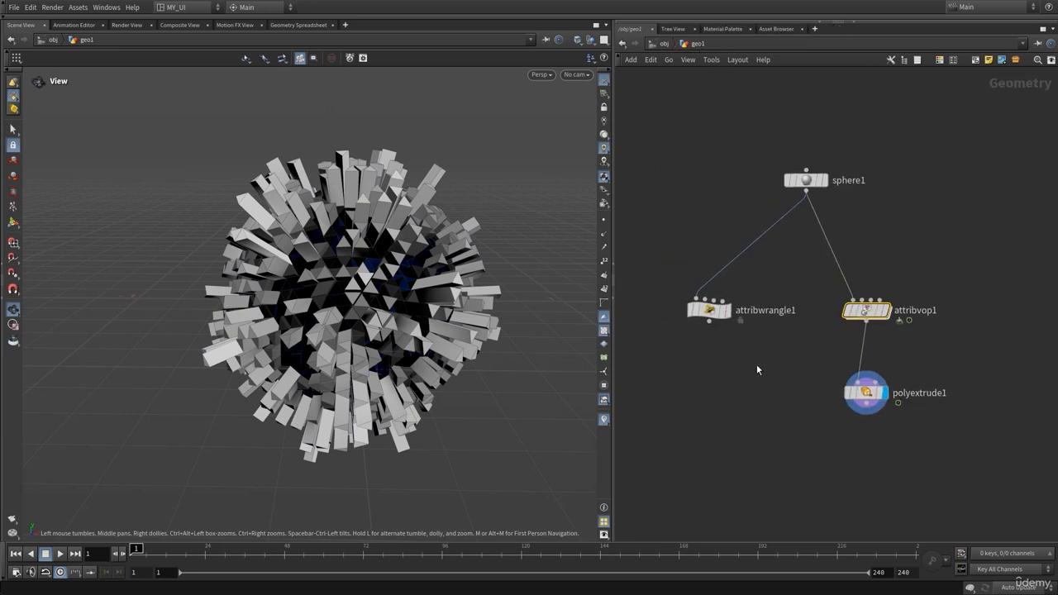
pyautogui.click(709, 310)
pyautogui.press('p')
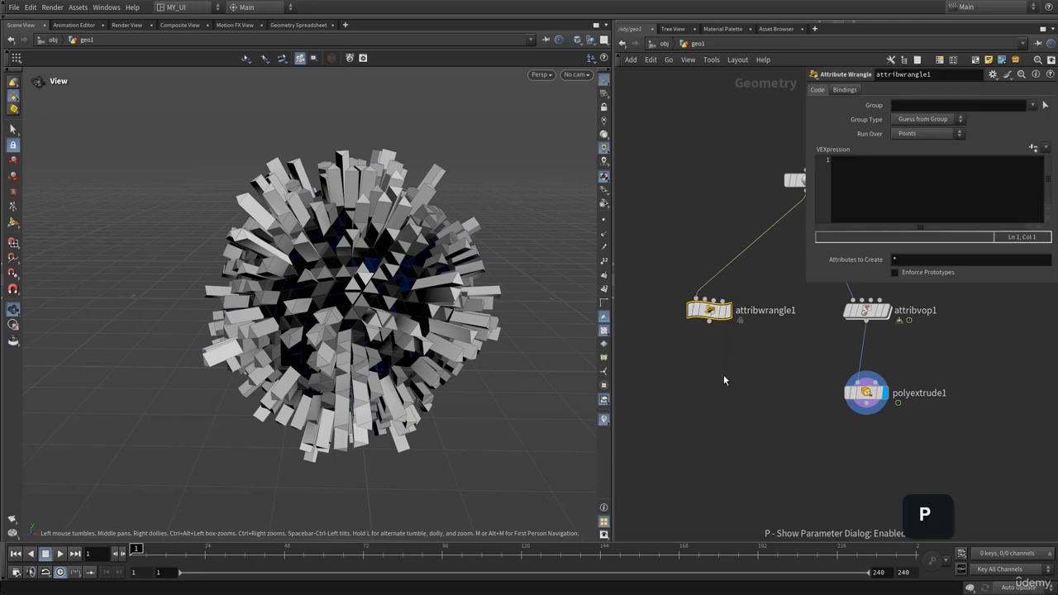
pyautogui.click(714, 306)
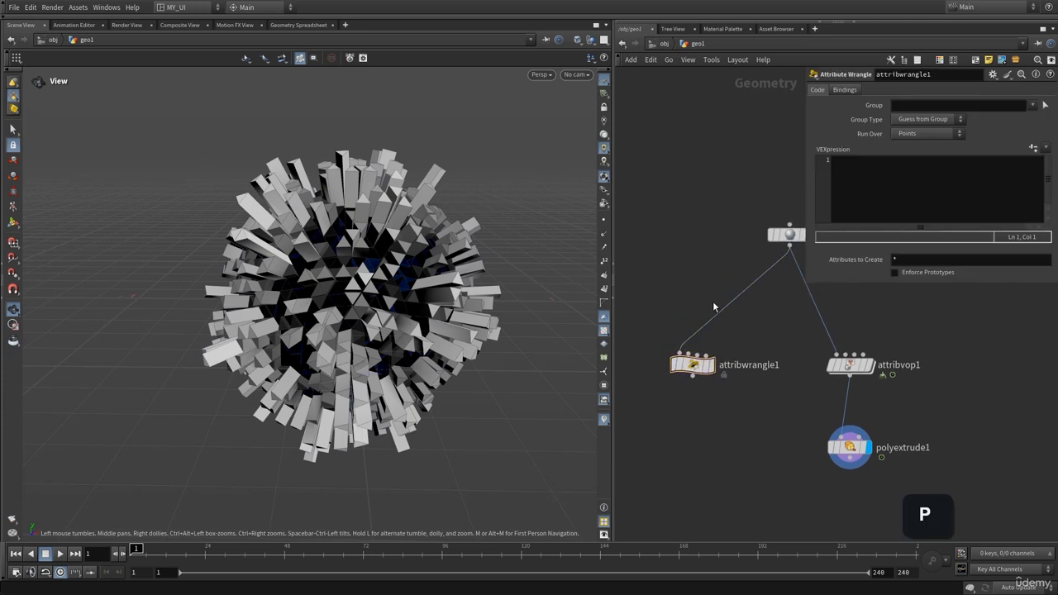
pyautogui.click(849, 364)
pyautogui.click(693, 364)
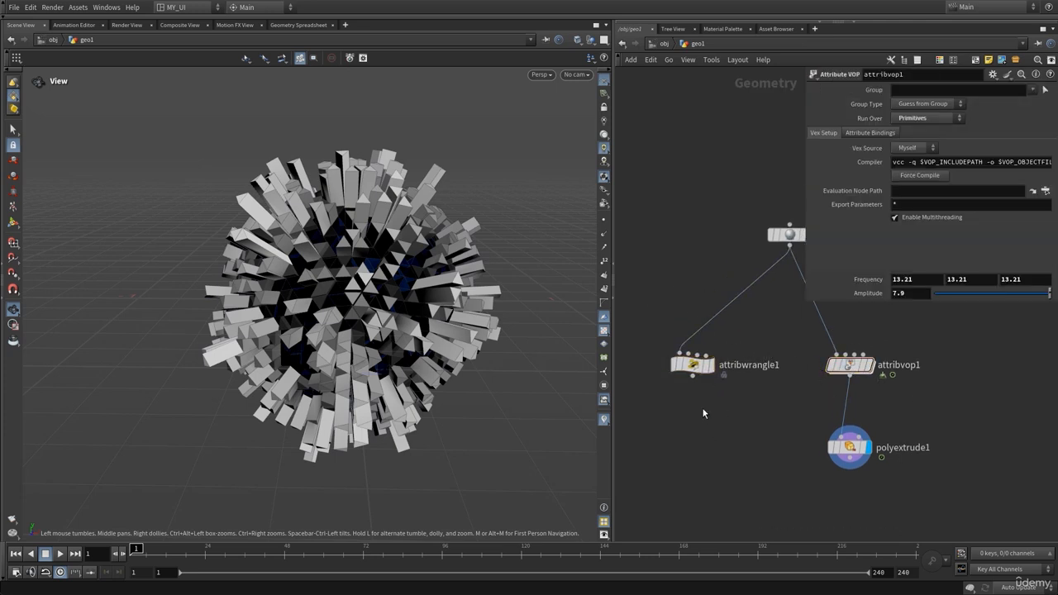
pyautogui.click(884, 182)
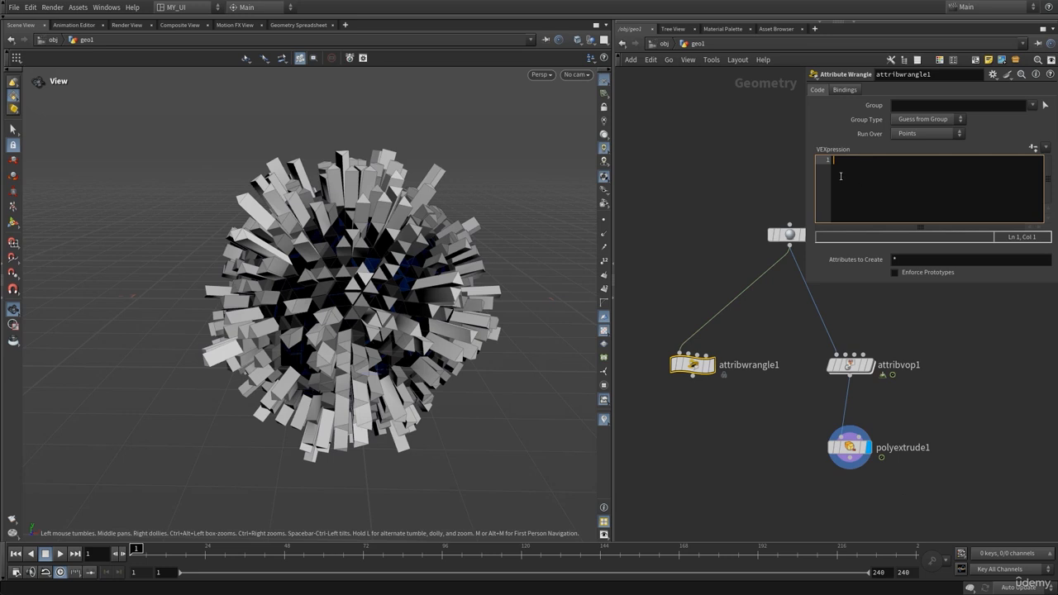
pyautogui.press('p')
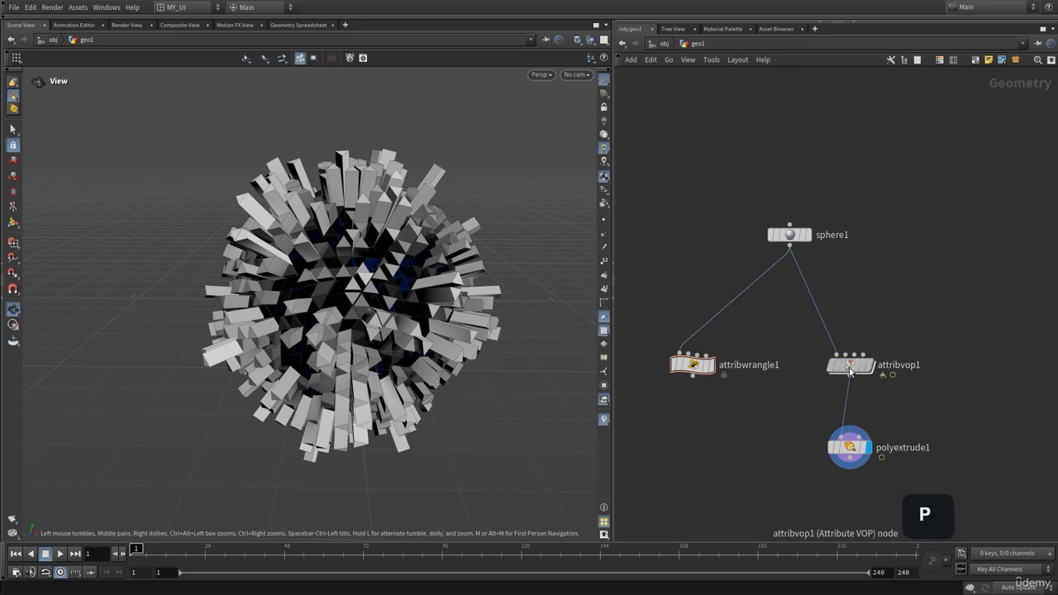
# - Review the node network inside attribvop1, selecting geometryvopoutput1 and checking the parameters of aanoise1
pyautogui.doubleClick(849, 371)
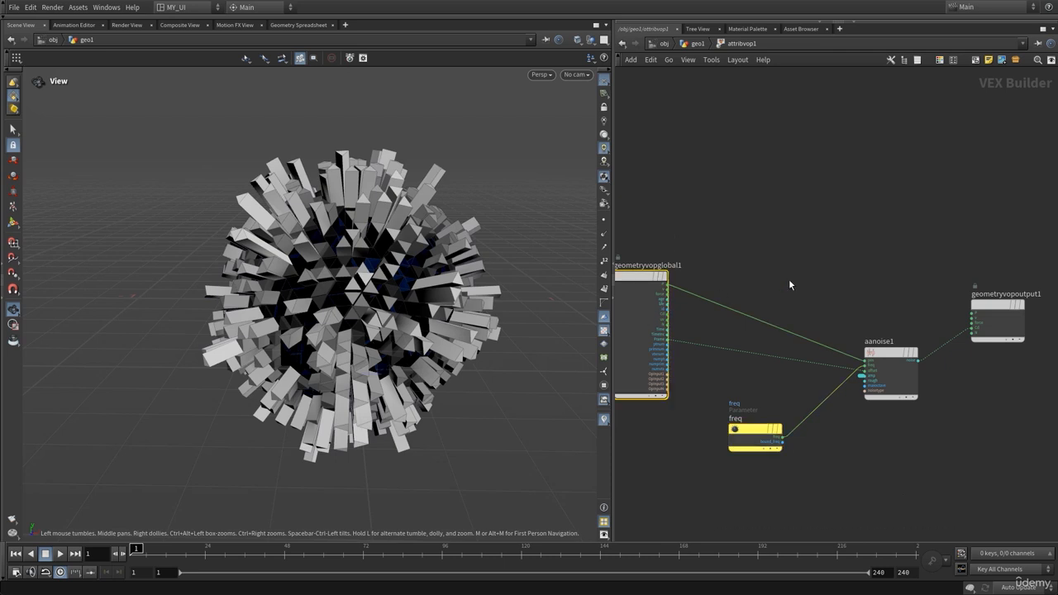
pyautogui.moveTo(957, 248); pyautogui.dragTo(1036, 372)
pyautogui.moveTo(879, 280); pyautogui.dragTo(824, 243, button='middle')
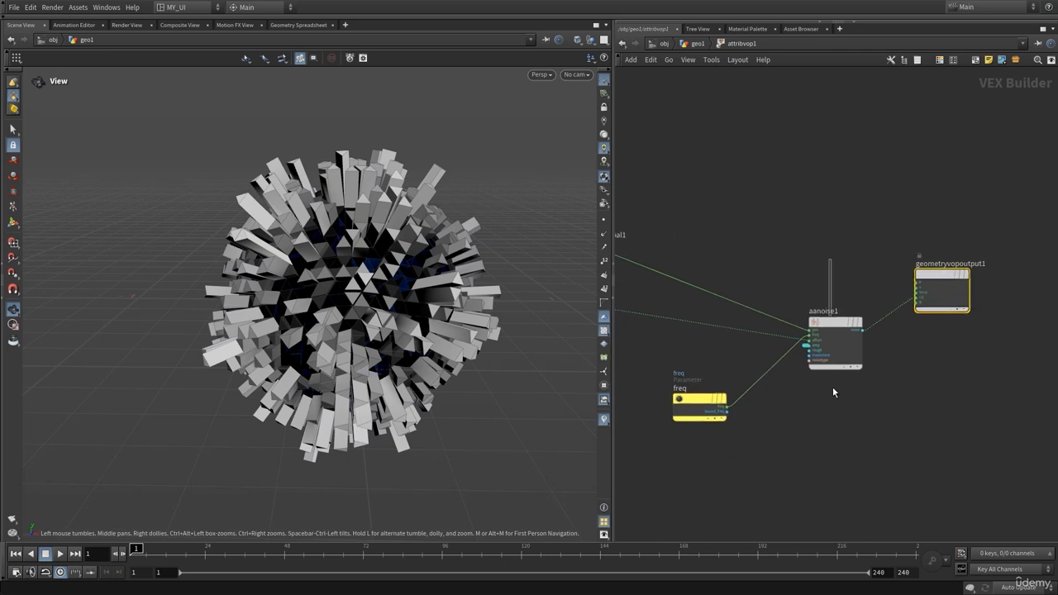
pyautogui.click(833, 342)
pyautogui.press('p')
pyautogui.press('p')
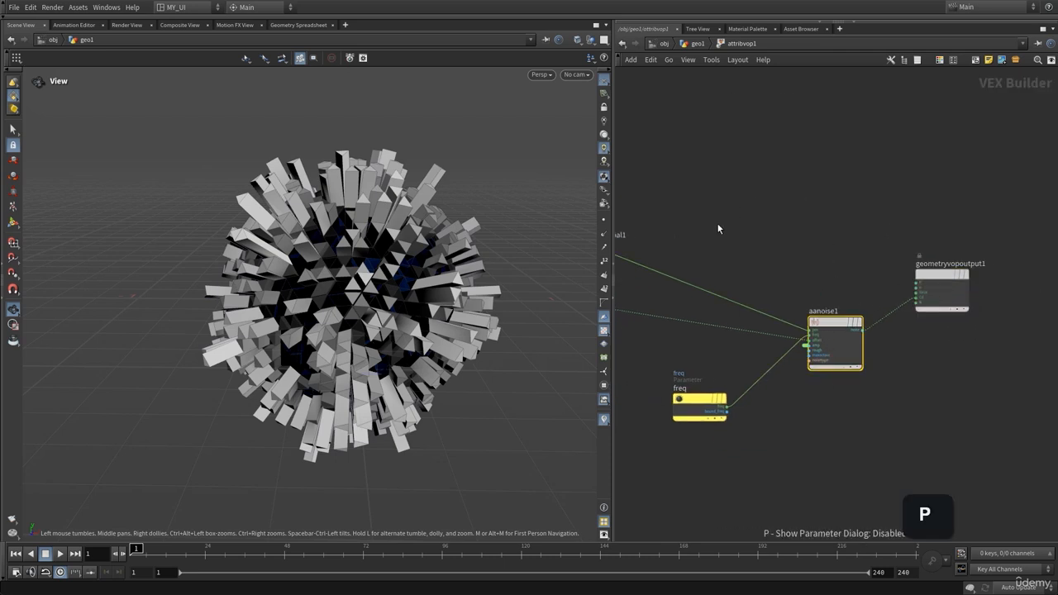
# - Go back up to geo1 and examine attribwrangle1's empty VEXpression code field
pyautogui.click(698, 44)
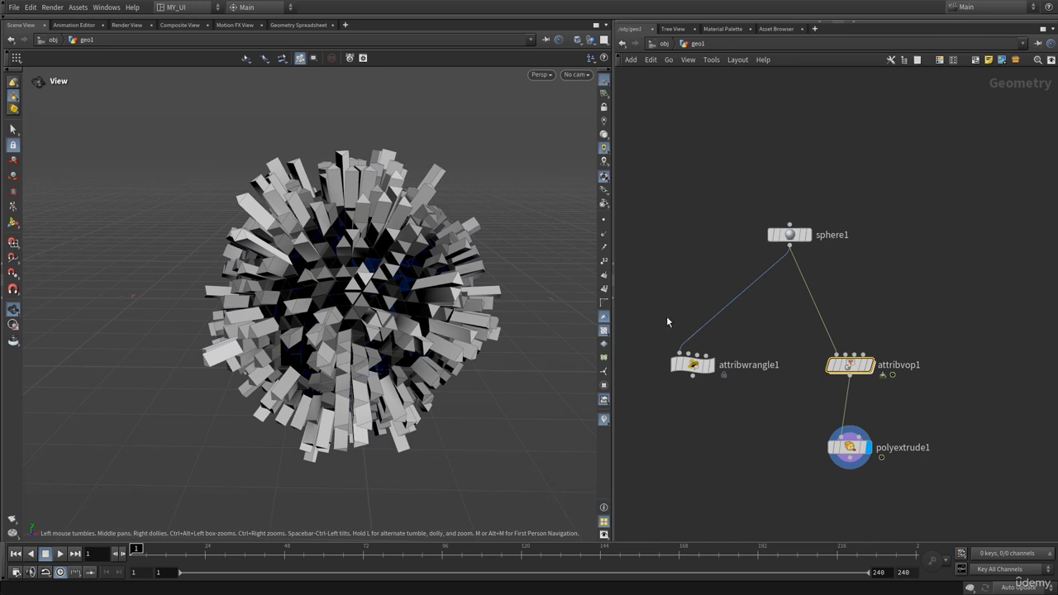
pyautogui.click(695, 366)
pyautogui.press('p')
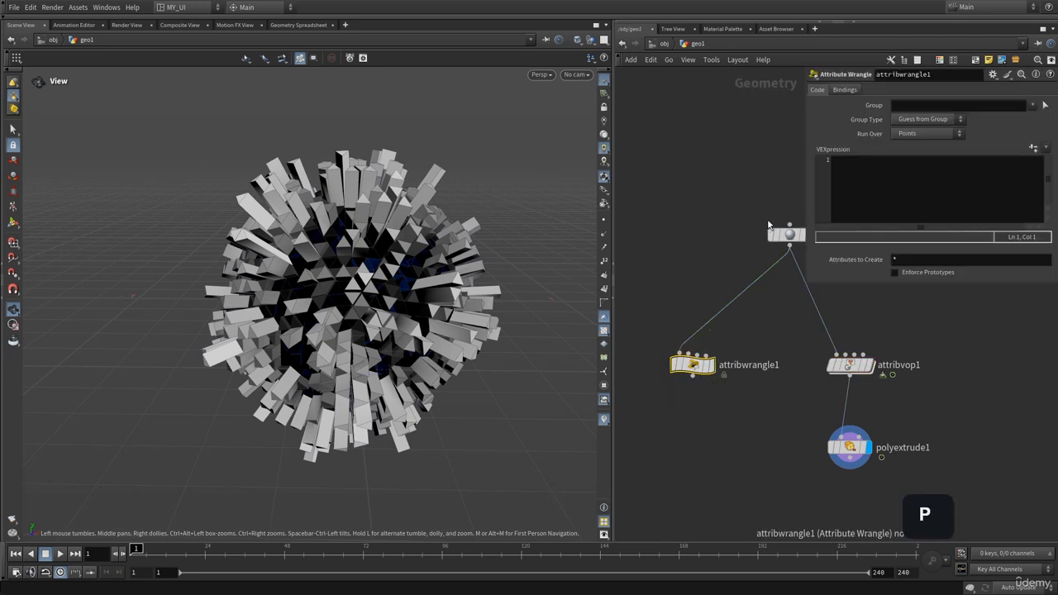
pyautogui.click(905, 198)
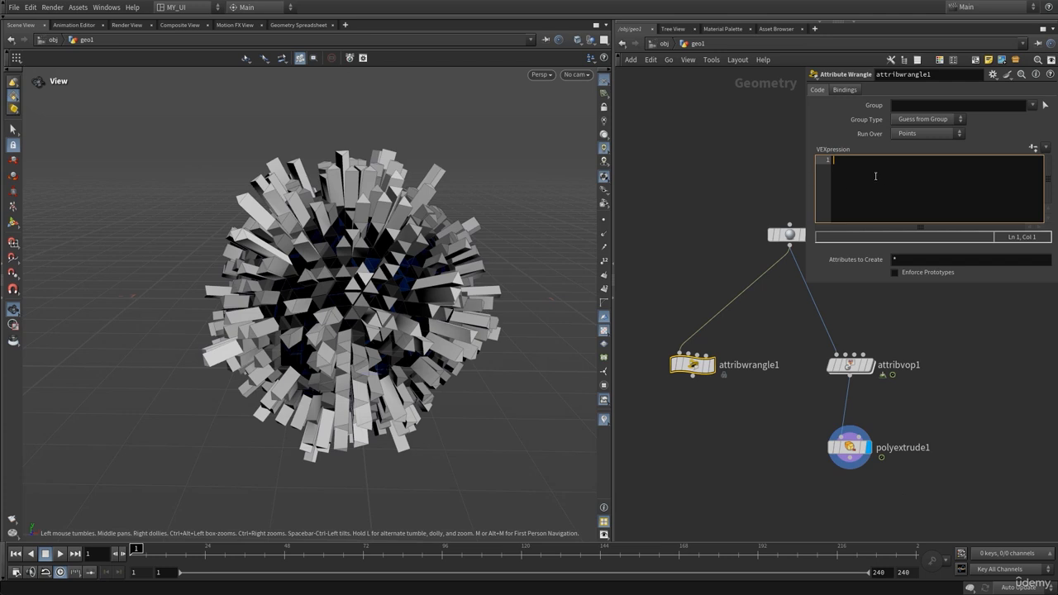
pyautogui.click(707, 153)
pyautogui.press('p')
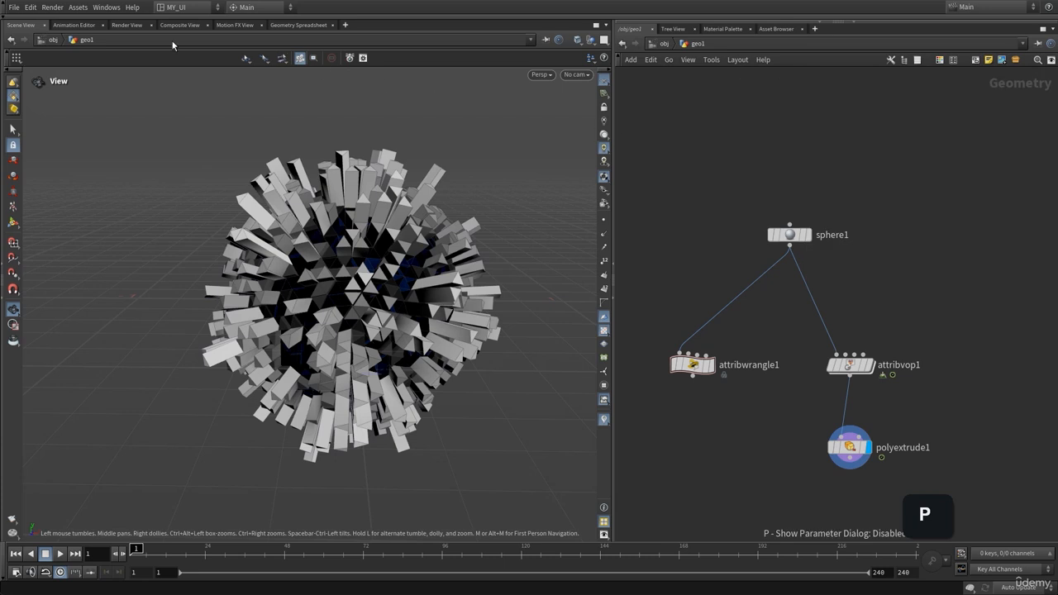
# - Open the Houdini help contents and go to the VEX page in its Reference section
pyautogui.click(134, 8)
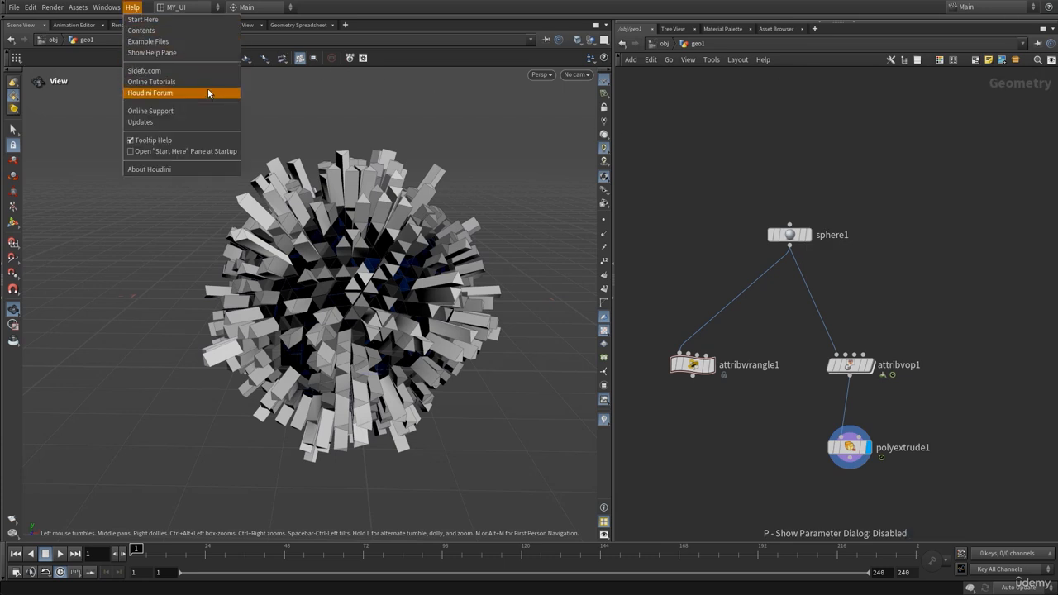
pyautogui.click(147, 31)
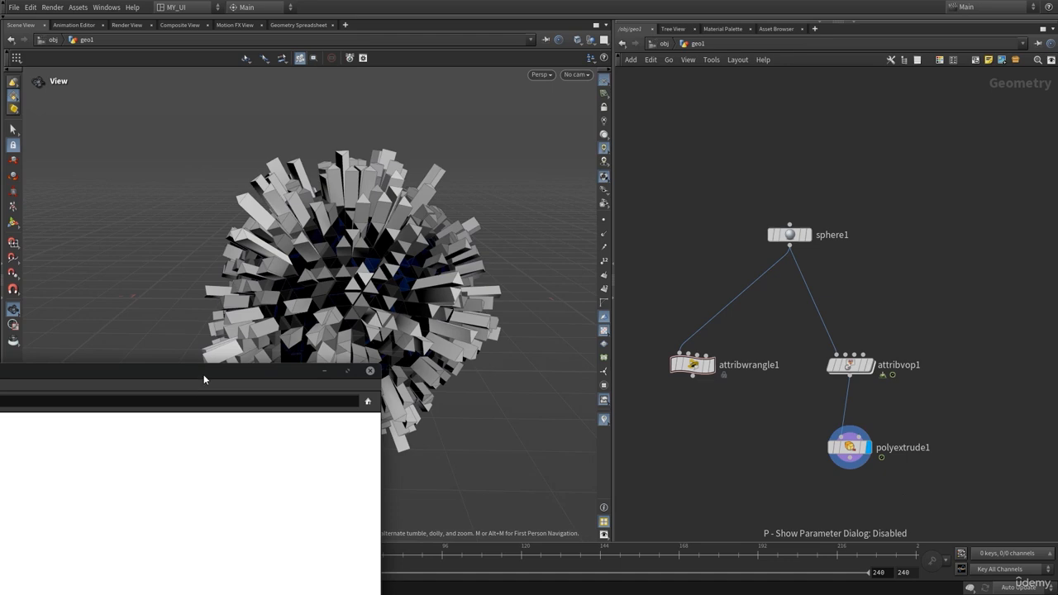
pyautogui.moveTo(203, 375); pyautogui.dragTo(620, 87)
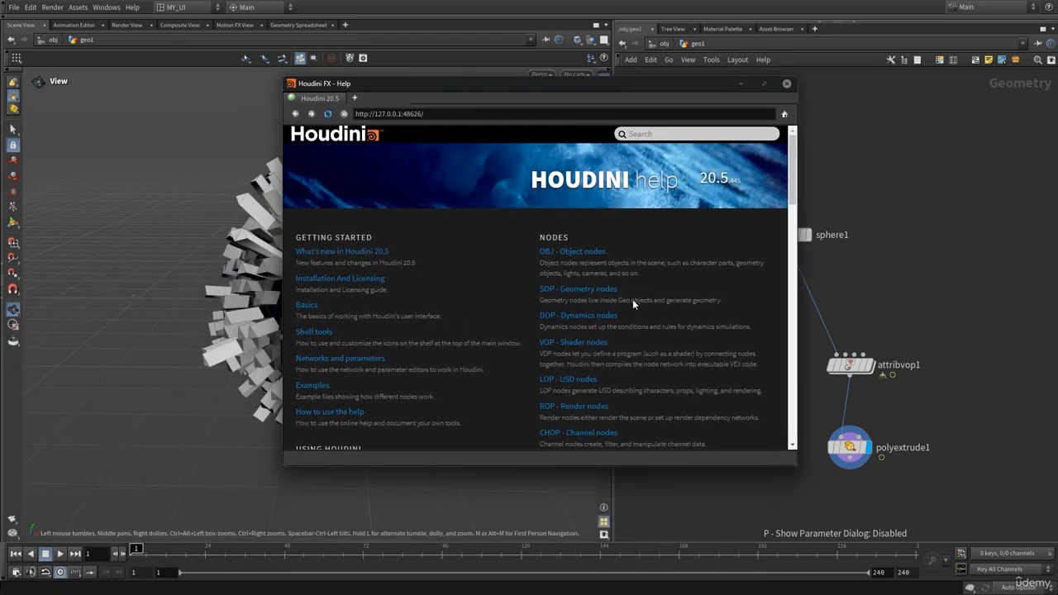
pyautogui.scroll(-6, 629, 291)
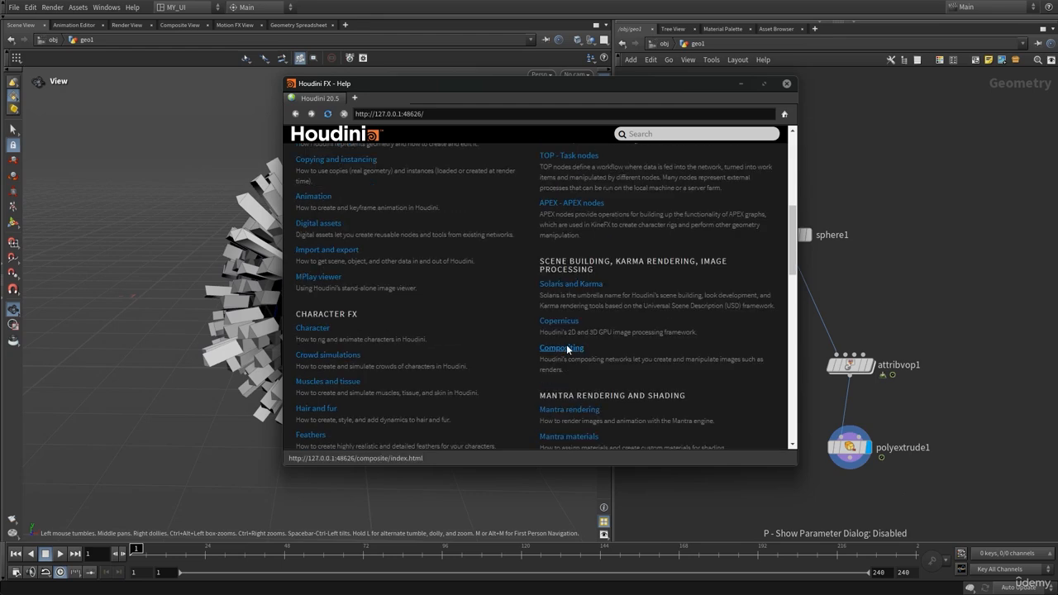
pyautogui.scroll(-3, 567, 349)
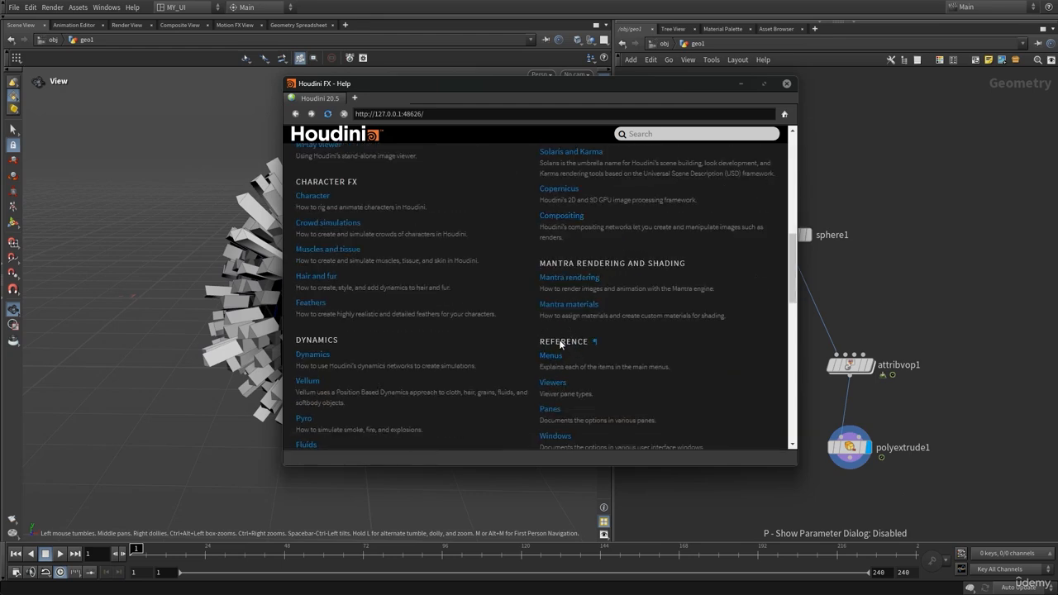
pyautogui.scroll(-3, 560, 340)
pyautogui.scroll(-2, 576, 364)
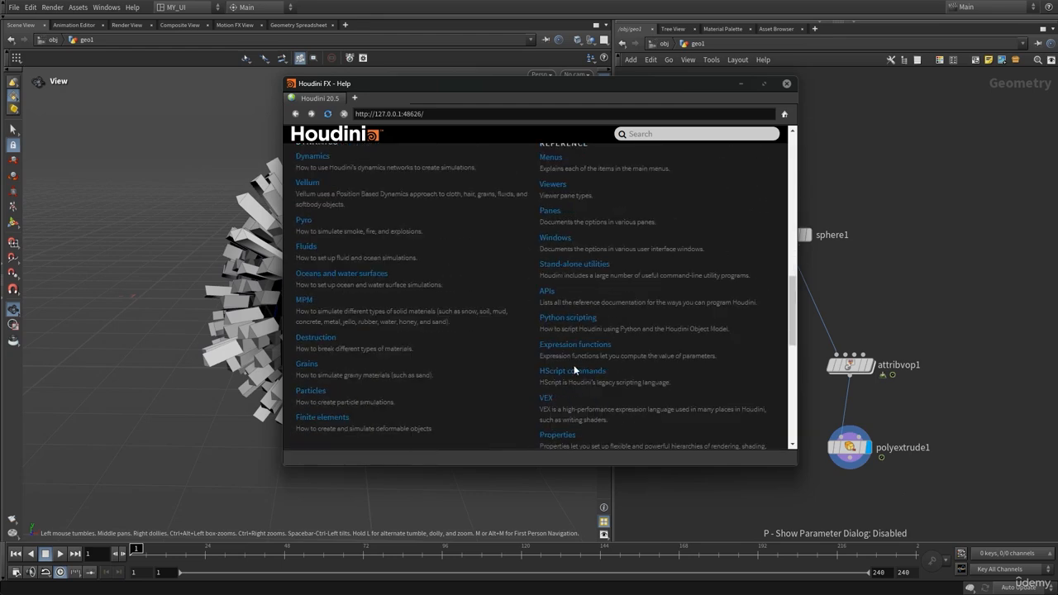
pyautogui.click(546, 400)
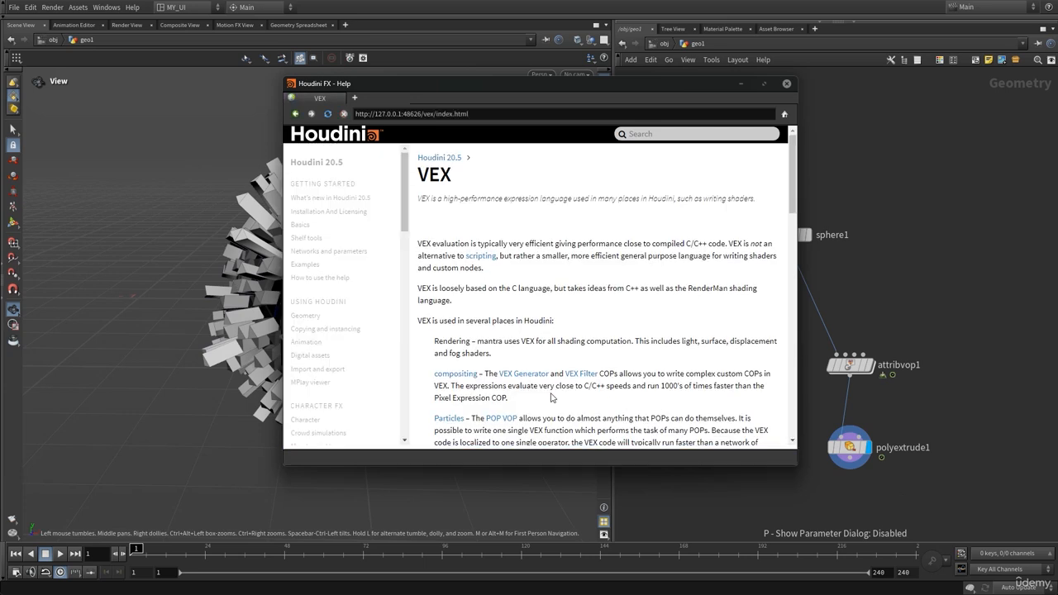
# - Enlarge and reposition the help window, and open the VEX Functions reference from the VEX page
pyautogui.moveTo(502, 87); pyautogui.dragTo(429, 78)
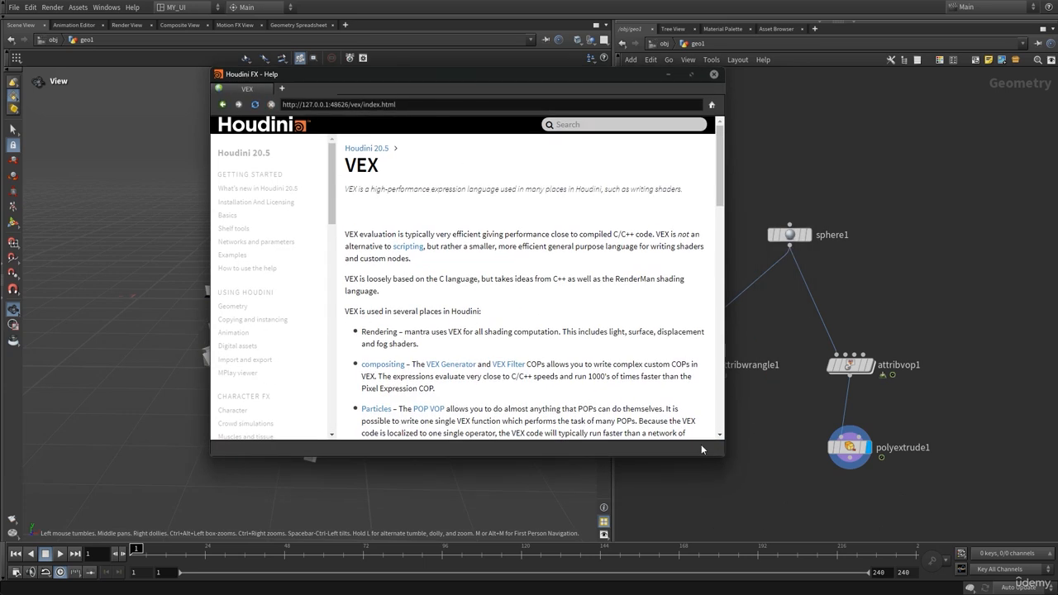
pyautogui.moveTo(721, 453); pyautogui.dragTo(952, 525)
pyautogui.moveTo(571, 92); pyautogui.dragTo(528, 93)
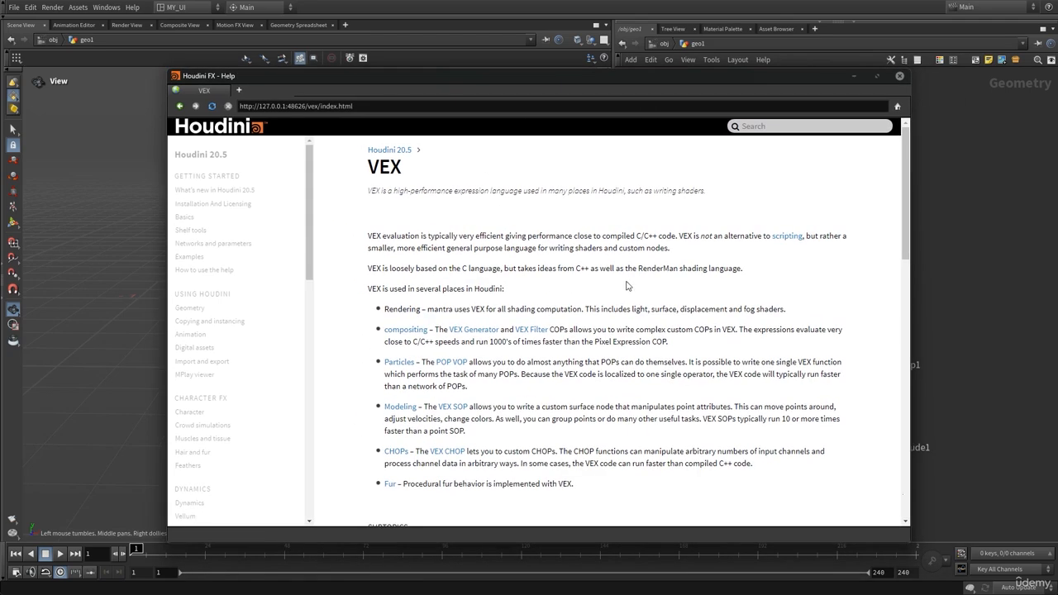
pyautogui.scroll(-10, 592, 323)
pyautogui.scroll(-5, 592, 324)
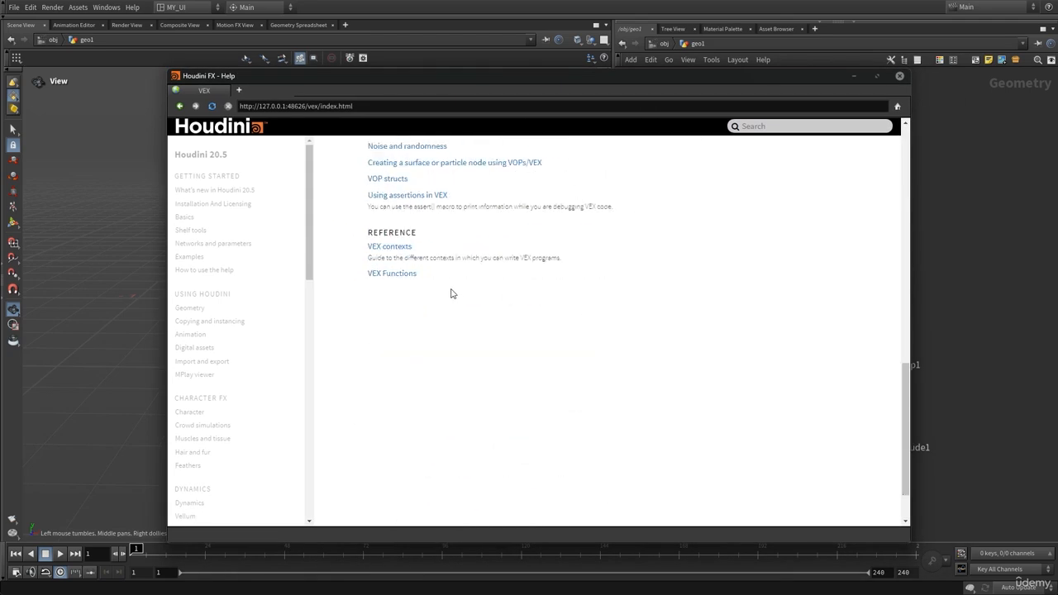
pyautogui.click(385, 275)
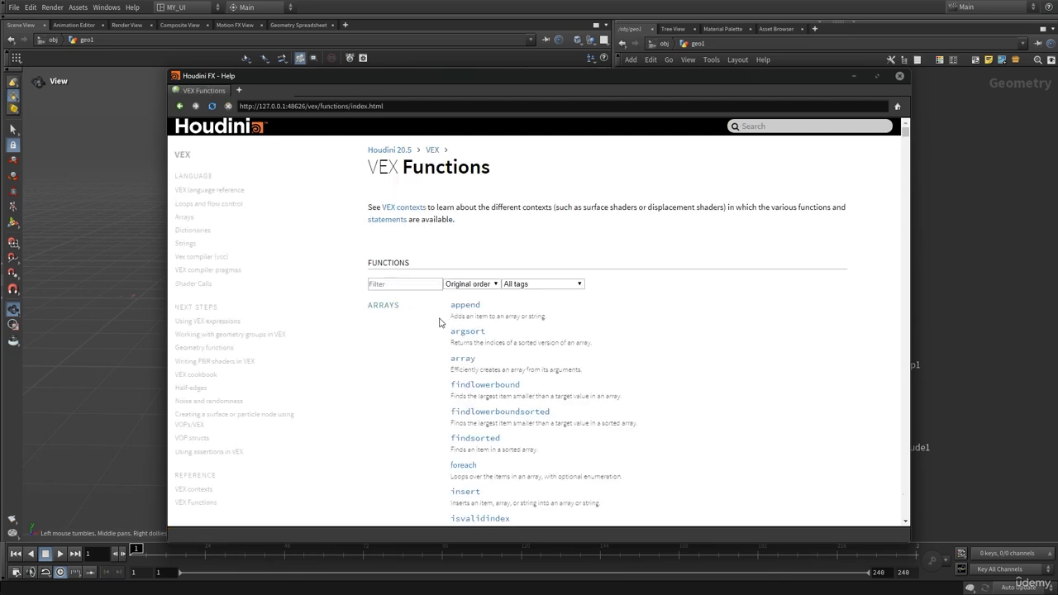
# - Browse the full VEX Functions list and filter it by the noise tag
pyautogui.scroll(-20, 439, 322)
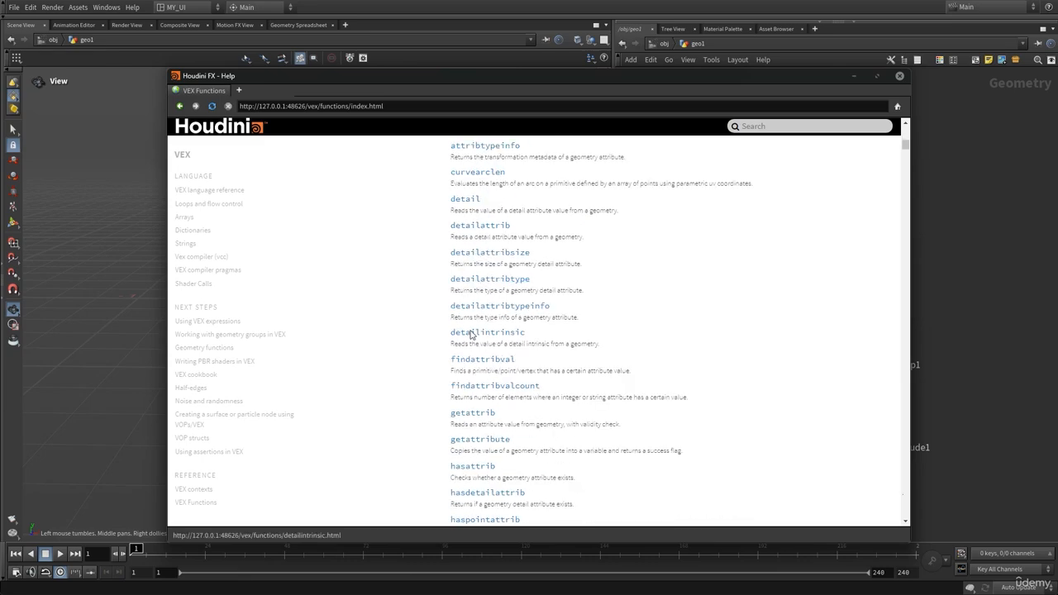
pyautogui.scroll(-10, 471, 335)
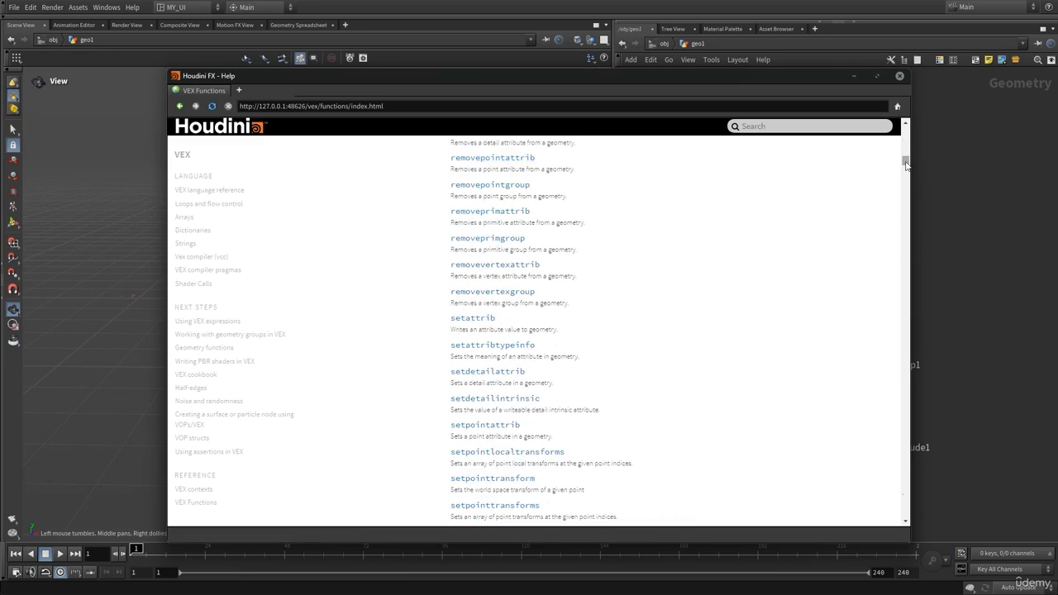
pyautogui.moveTo(905, 162); pyautogui.dragTo(888, 135)
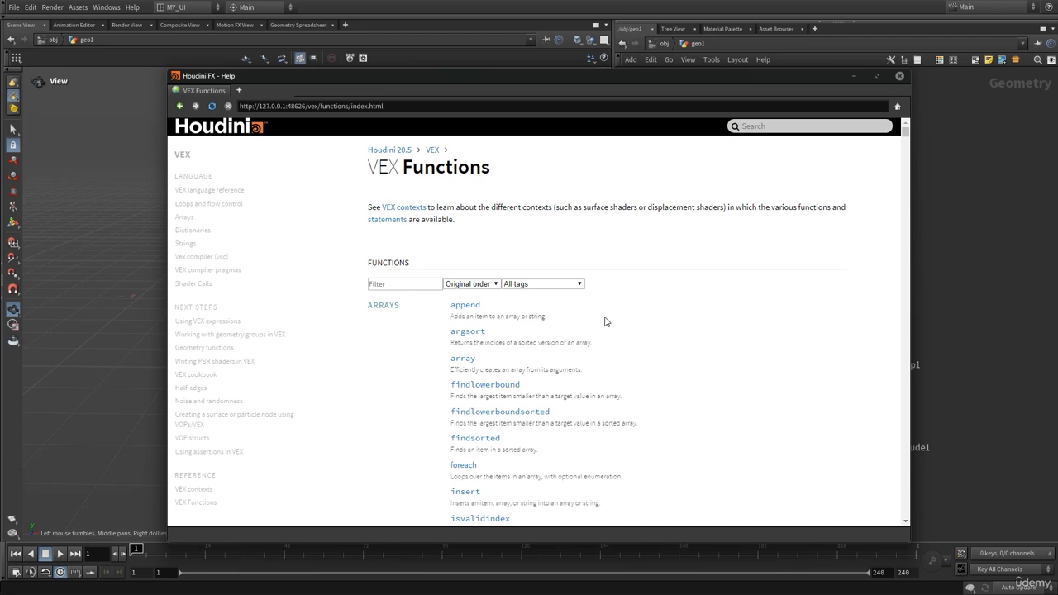
pyautogui.click(545, 285)
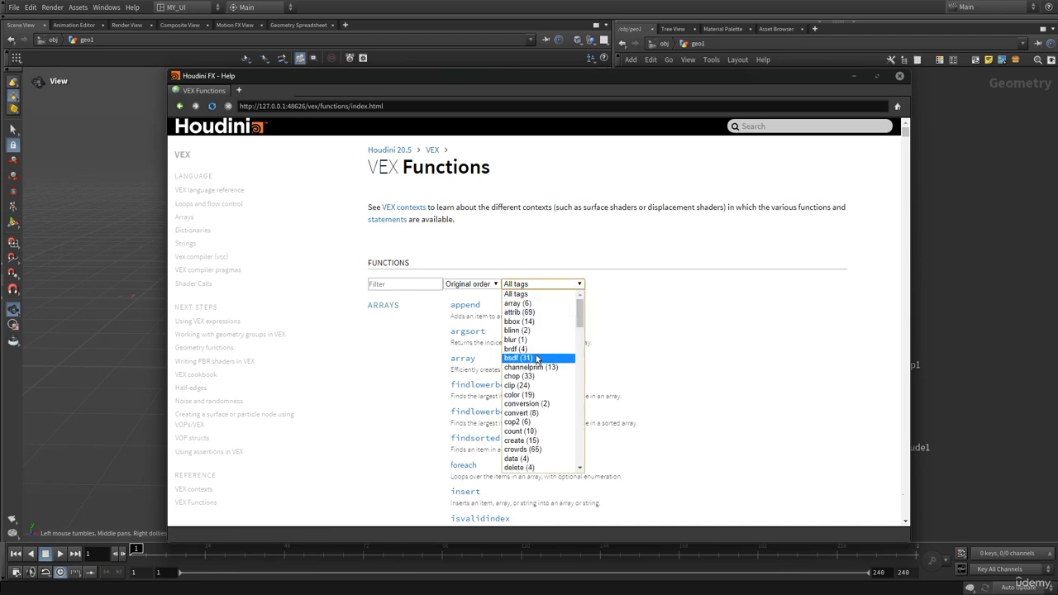
pyautogui.scroll(-5, 545, 413)
pyautogui.scroll(-5, 541, 380)
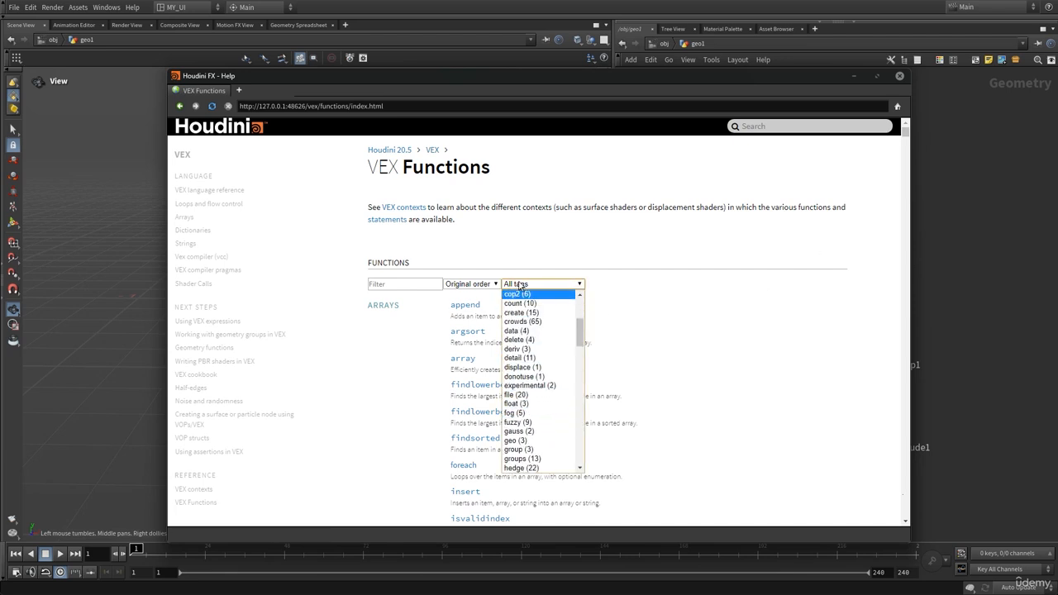
pyautogui.scroll(-3, 527, 356)
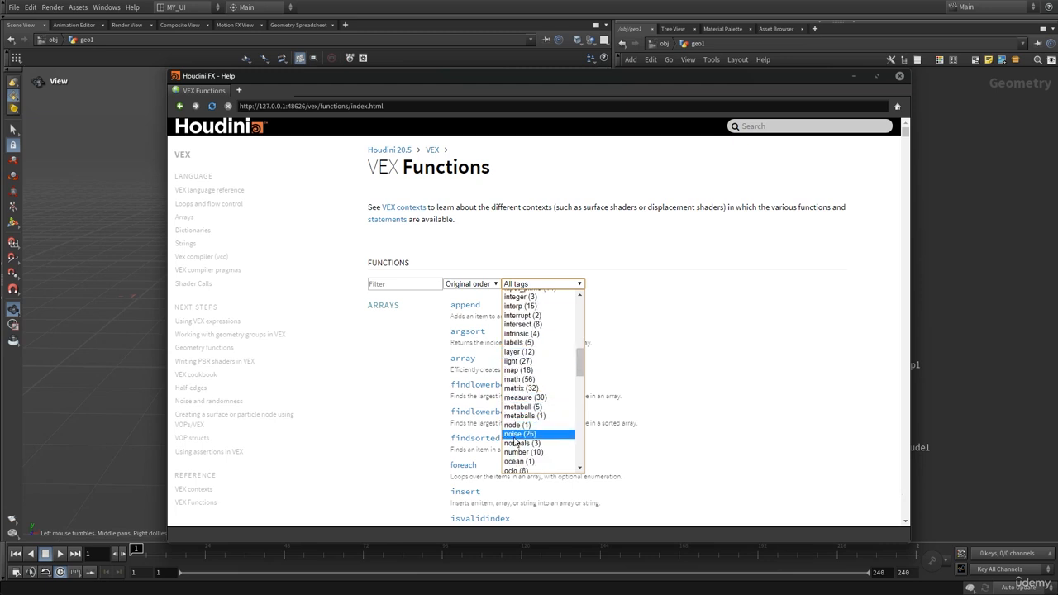
pyautogui.click(519, 436)
# - Look through the noise functions and open the help page of the anoise function
pyautogui.scroll(-3, 533, 366)
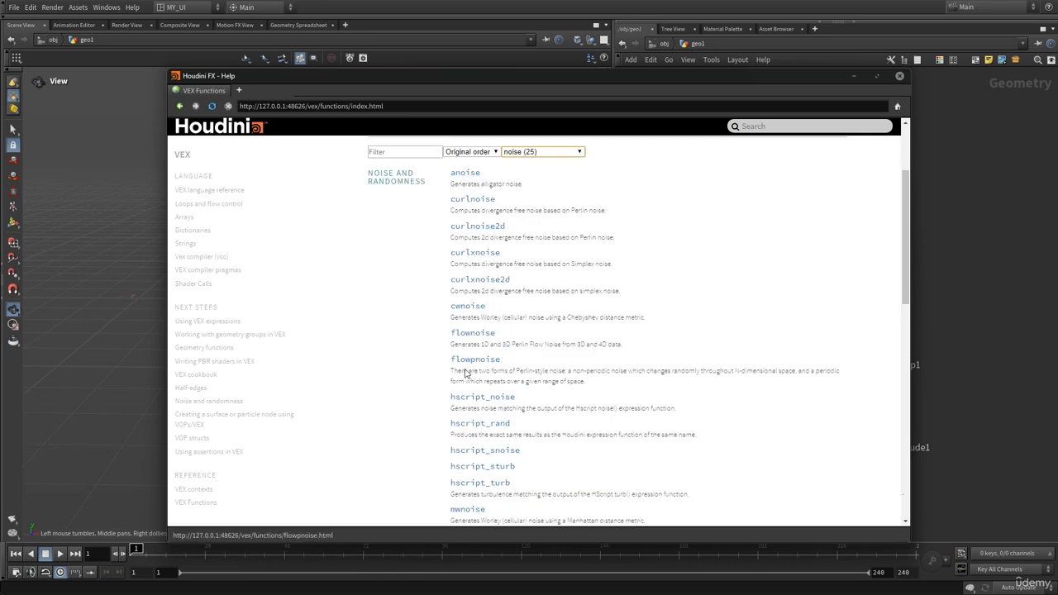
pyautogui.scroll(-5, 477, 418)
pyautogui.scroll(-2, 483, 425)
pyautogui.scroll(-2, 483, 425)
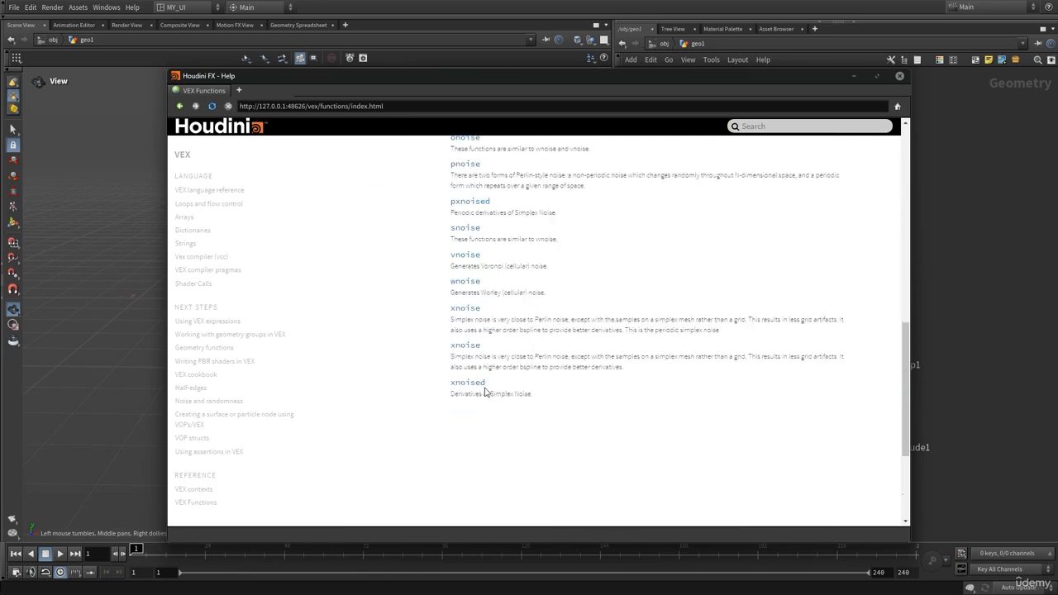
pyautogui.scroll(12, 485, 397)
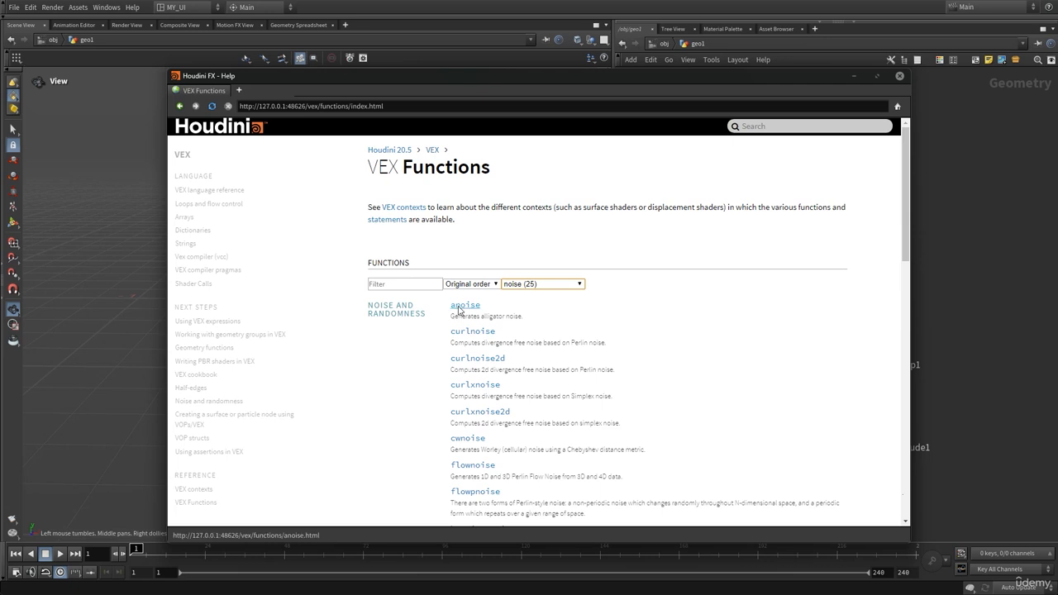
pyautogui.click(459, 308)
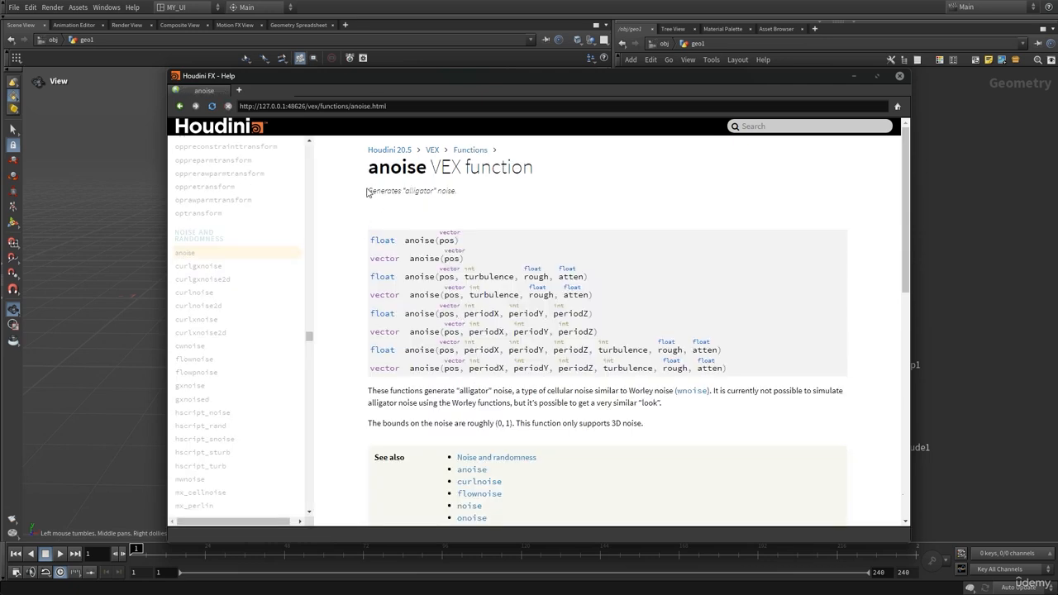
# - Examine anoise's description and its float signature with pos, turbulence, rough and atten, and close the help window
pyautogui.moveTo(368, 191); pyautogui.dragTo(490, 200)
pyautogui.click(490, 199)
pyautogui.moveTo(369, 283); pyautogui.dragTo(396, 285)
pyautogui.moveTo(407, 281); pyautogui.dragTo(583, 283)
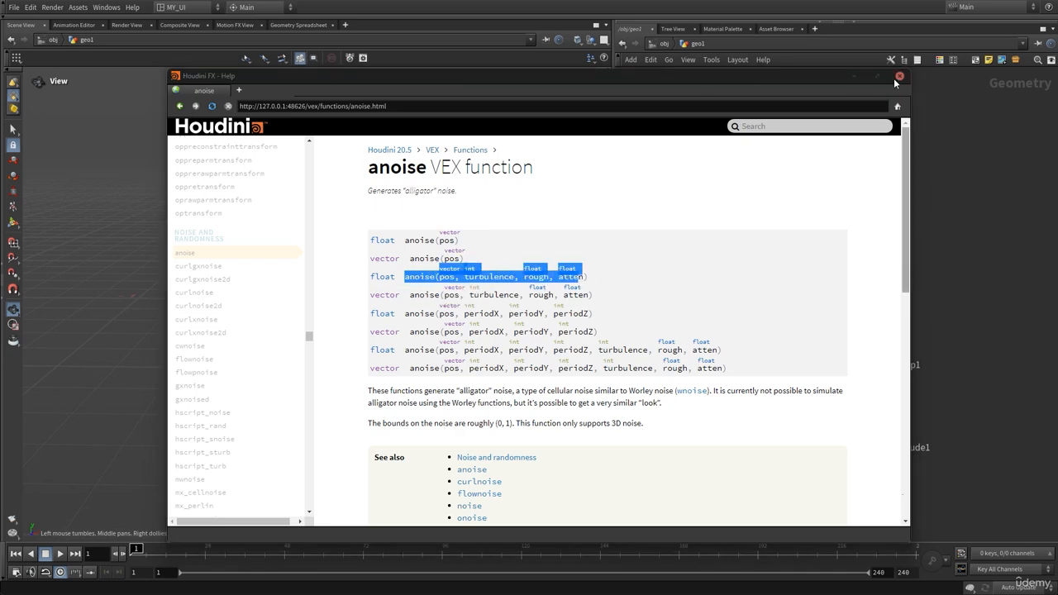
pyautogui.click(899, 75)
# - Start an anoise( function call in attribwrangle1's VEXpression code using autocompletion, and hide the node's parameters
pyautogui.click(692, 366)
pyautogui.press('p')
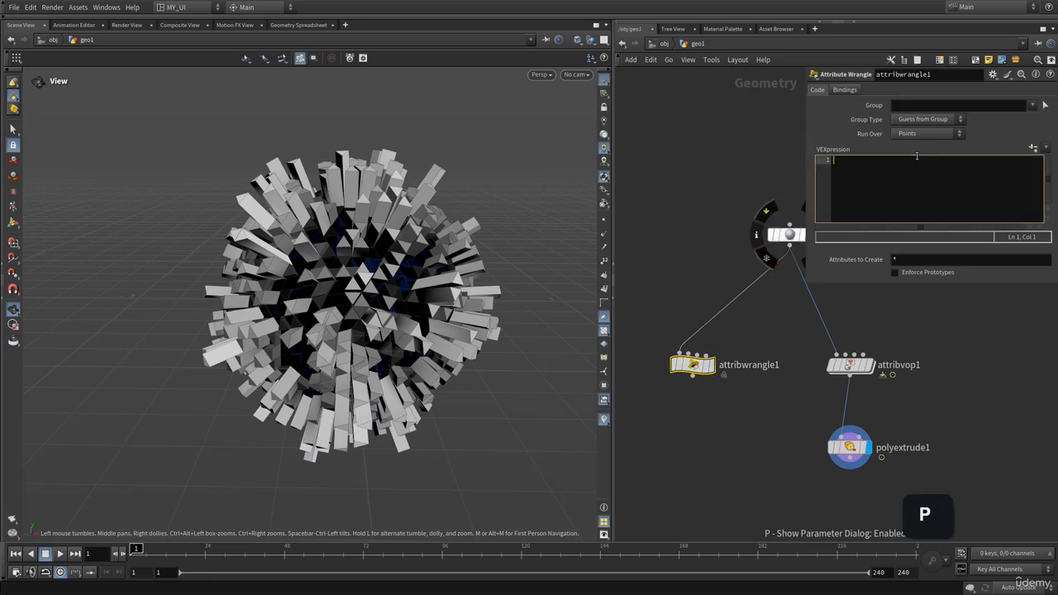
pyautogui.write('ano')
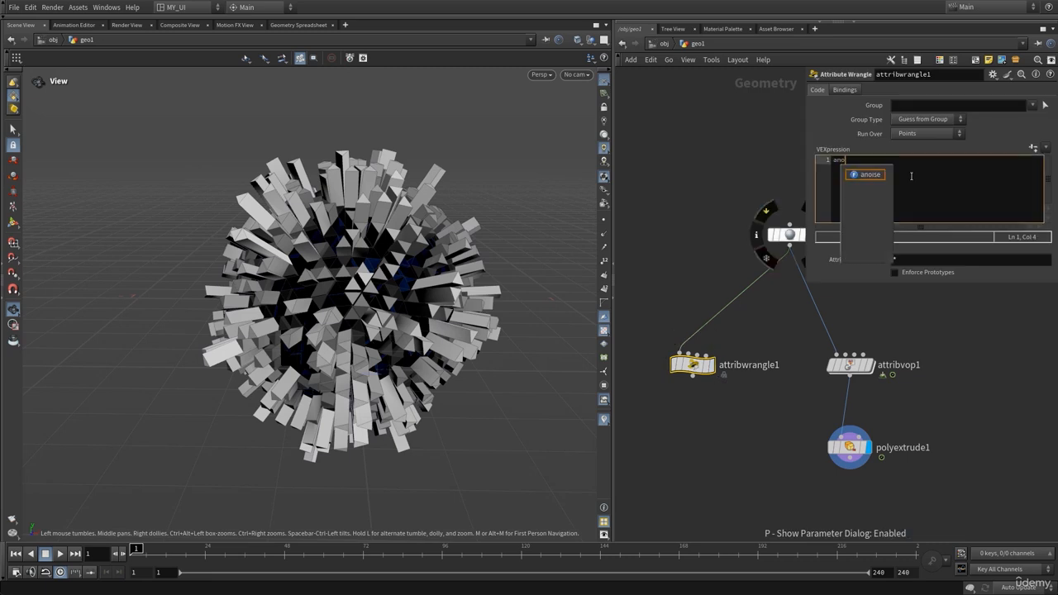
pyautogui.press('Down')
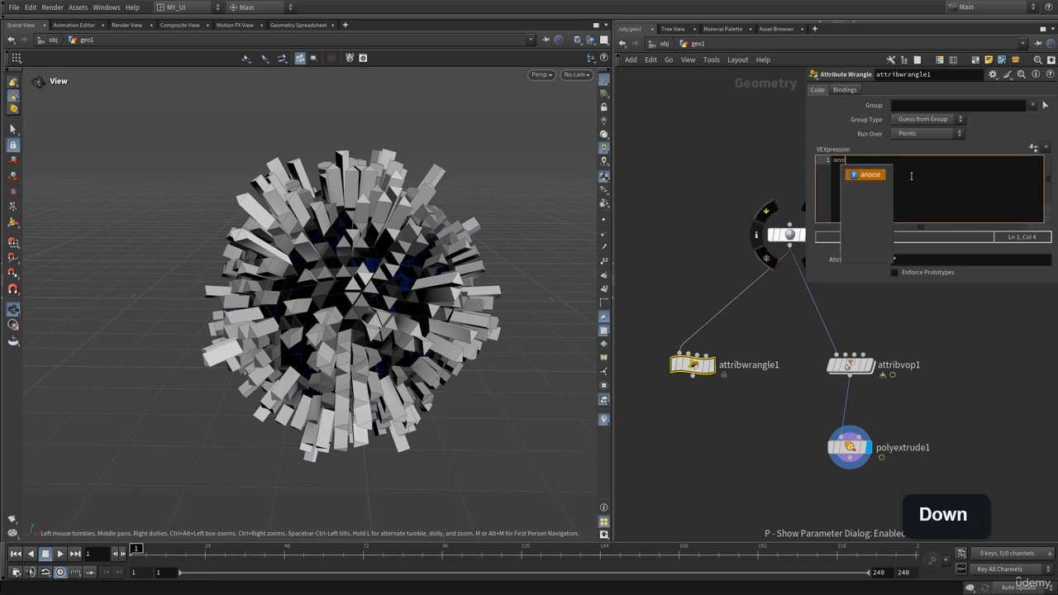
pyautogui.press('Return')
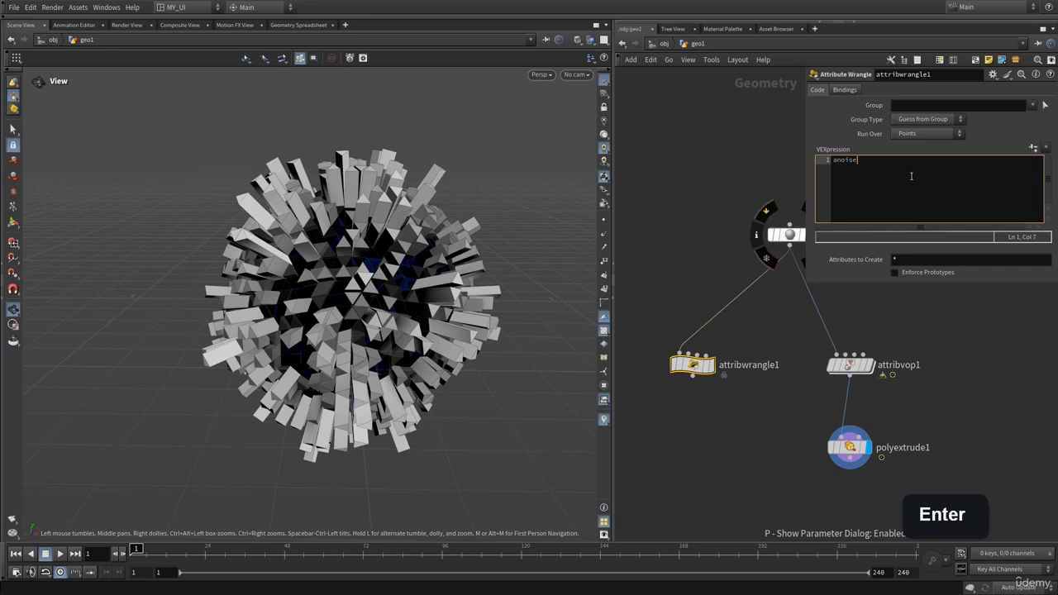
pyautogui.write('(')
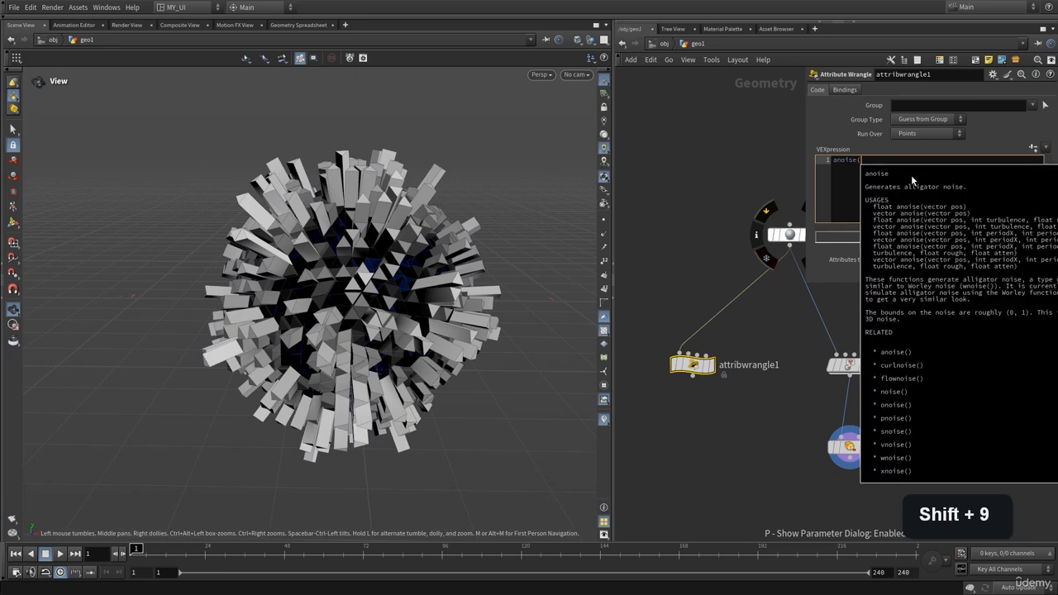
pyautogui.click(725, 157)
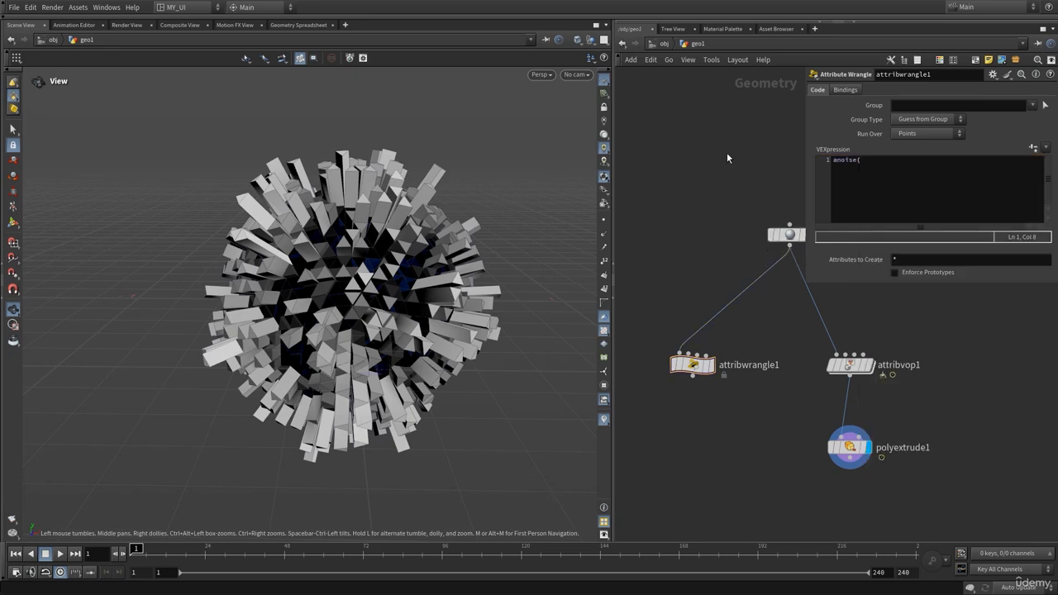
pyautogui.press('p')
# - Enter attribvop1 and check the parameters of the aanoise1 node
pyautogui.click(851, 365)
pyautogui.doubleClick(851, 365)
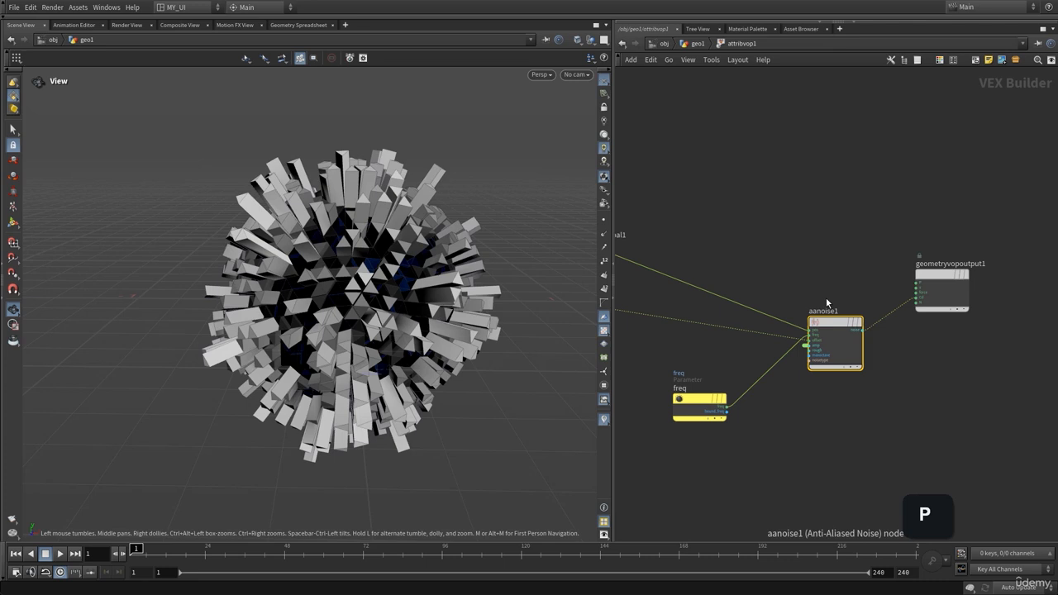
pyautogui.click(836, 348)
pyautogui.press('p')
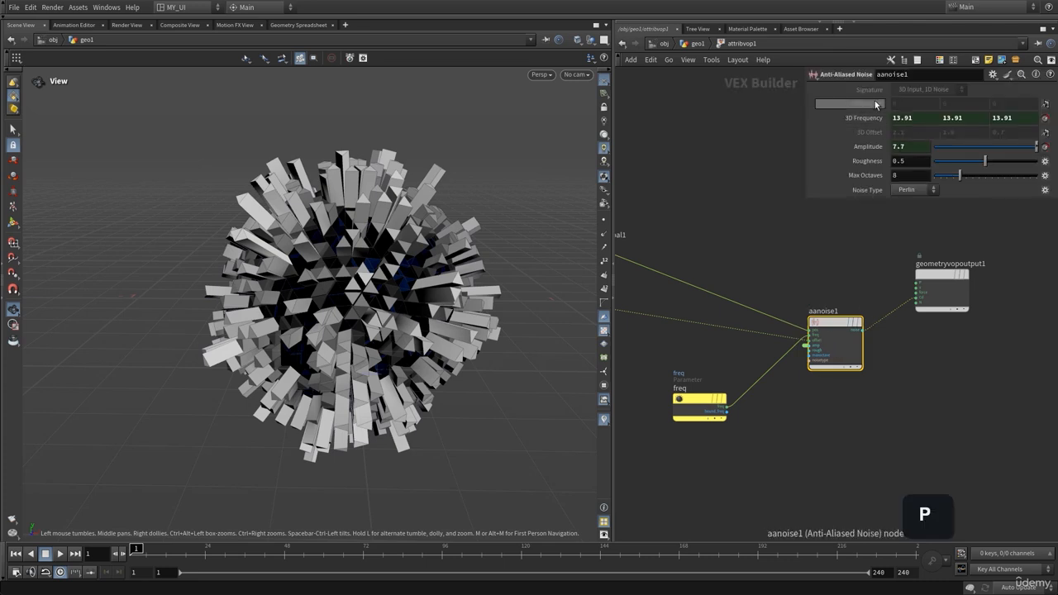
pyautogui.moveTo(699, 160); pyautogui.dragTo(739, 201)
pyautogui.press('p')
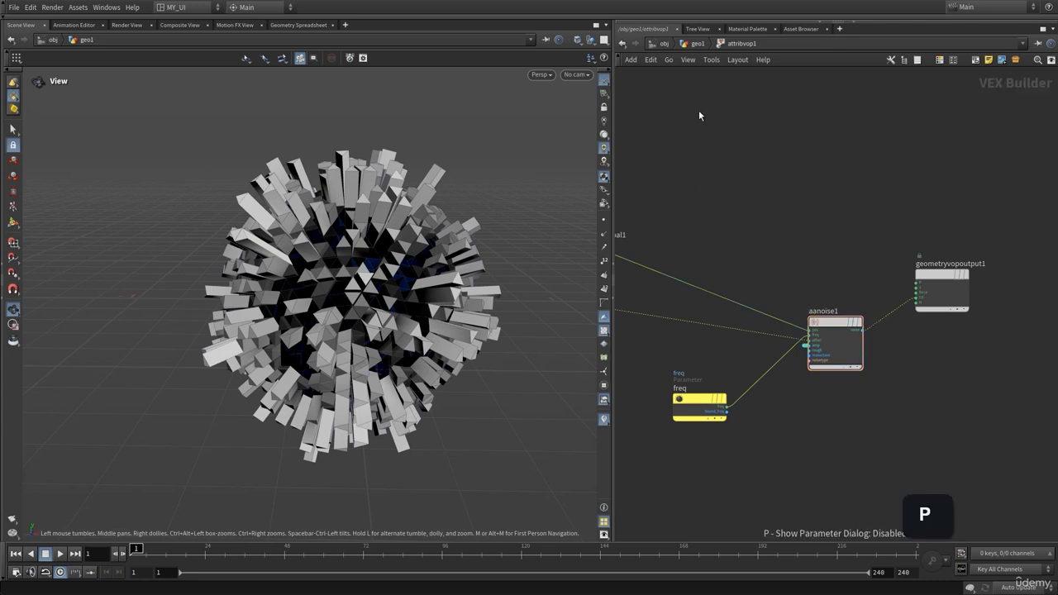
# - Return to geo1 and compare attribwrangle1's VEX code with attribvop1's parameters and its internal noise network
pyautogui.click(697, 43)
pyautogui.click(693, 364)
pyautogui.press('p')
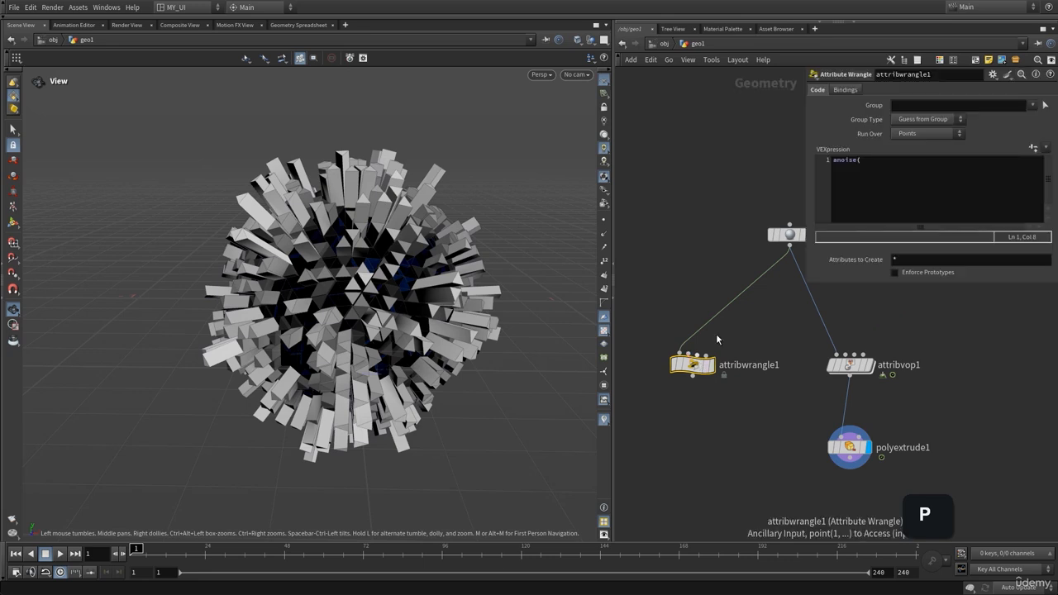
pyautogui.click(849, 364)
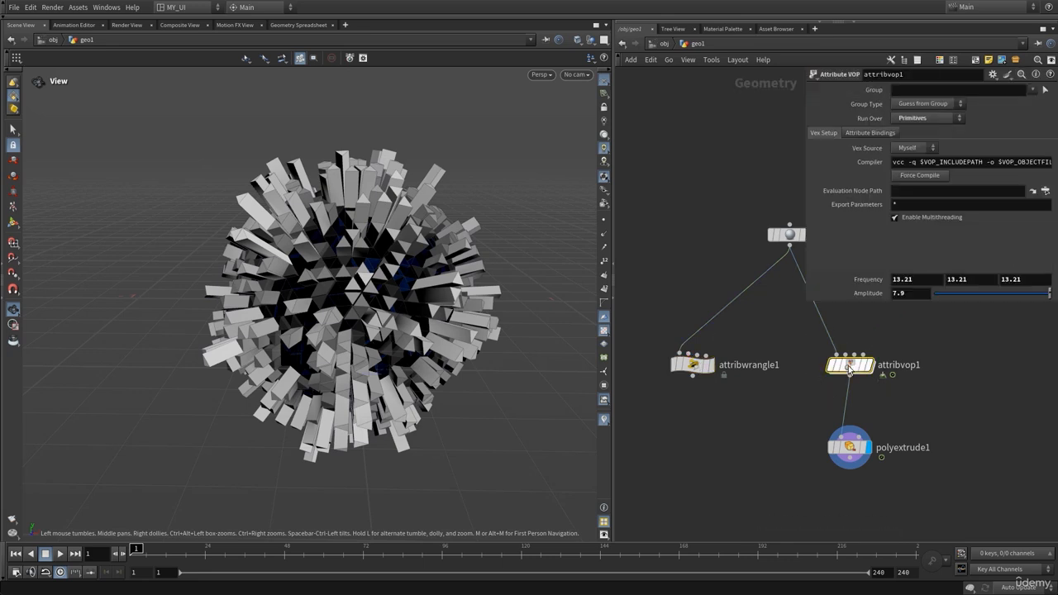
pyautogui.press('i')
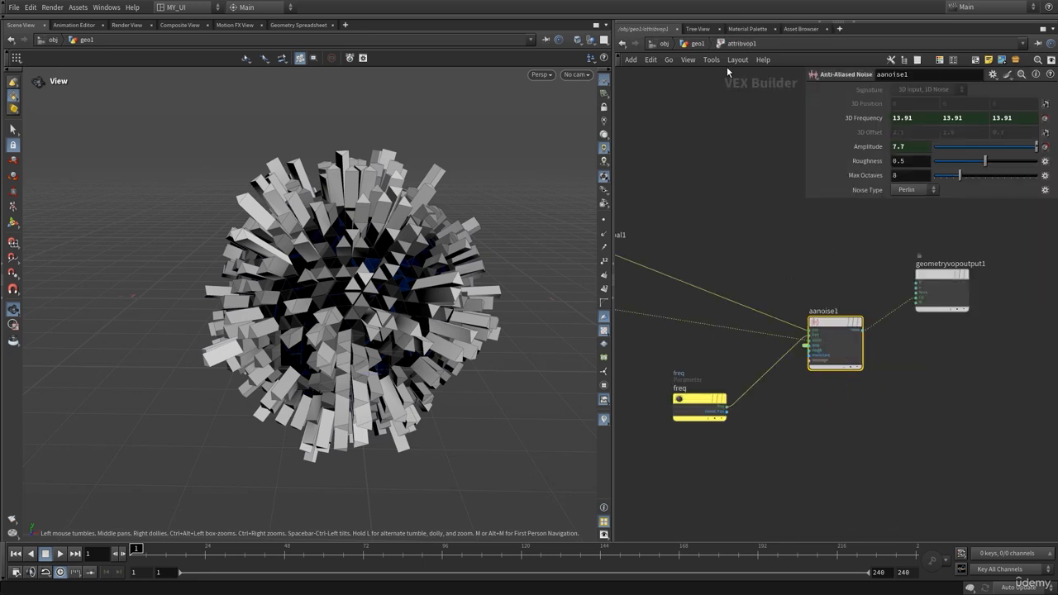
pyautogui.click(696, 47)
pyautogui.moveTo(662, 308); pyautogui.dragTo(694, 388)
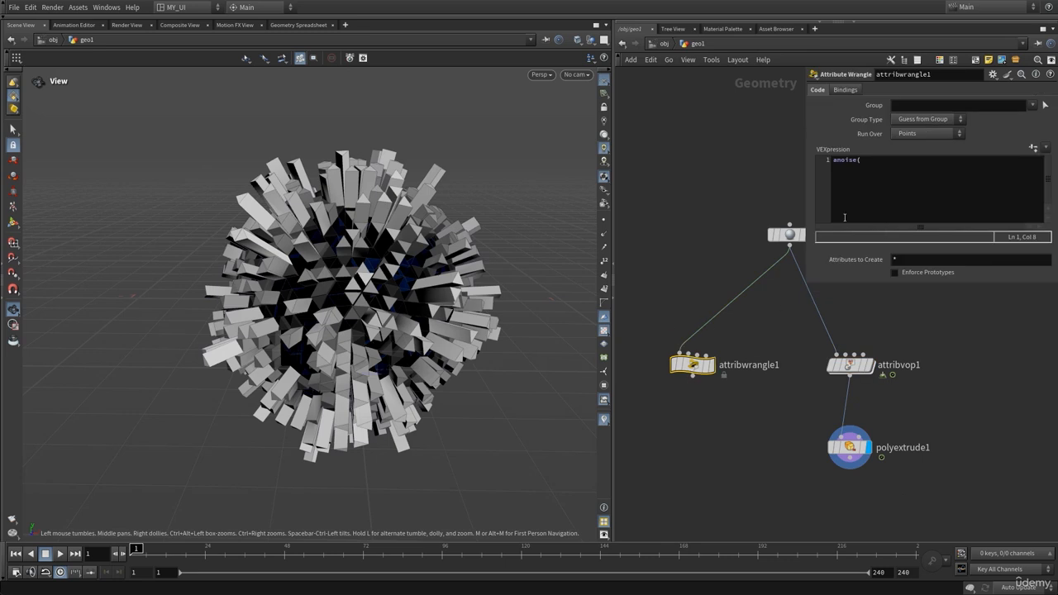
# - Compare attribwrangle1's anoise( code with the aanoise1 node's parameters inside attribvop1
pyautogui.click(897, 161)
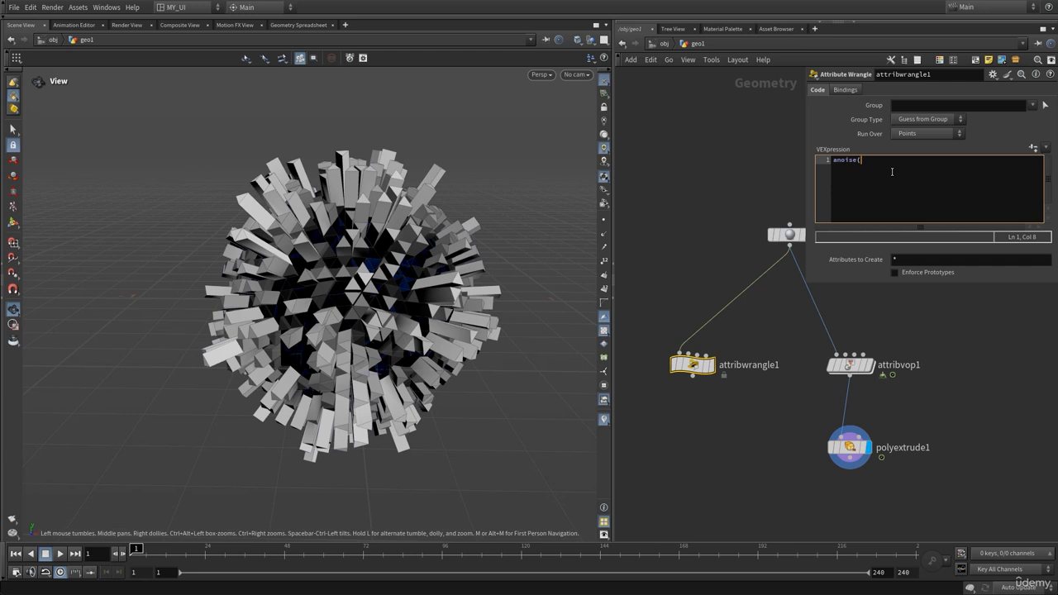
pyautogui.doubleClick(850, 364)
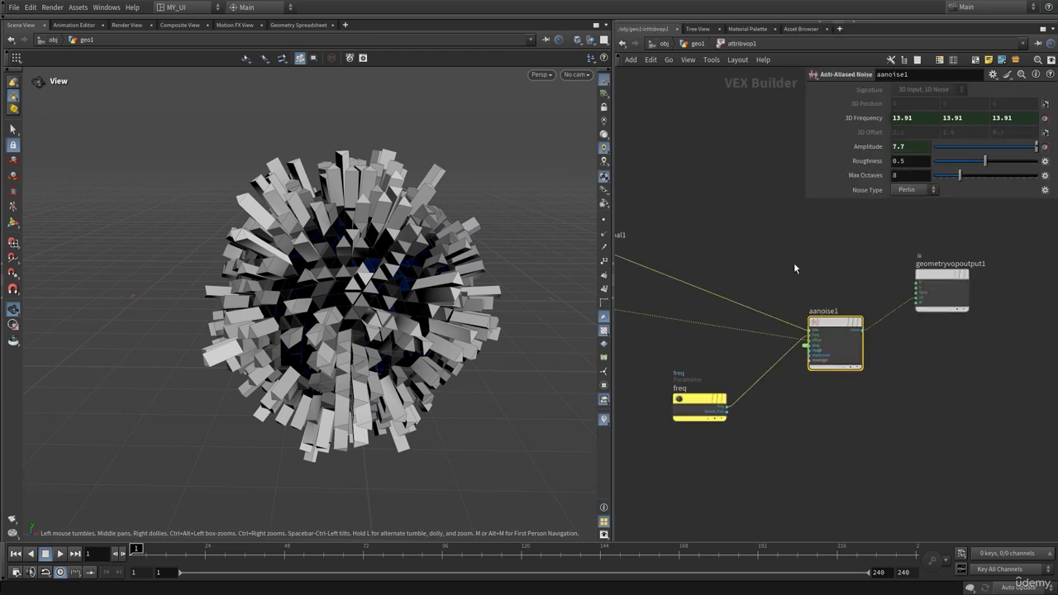
pyautogui.click(693, 43)
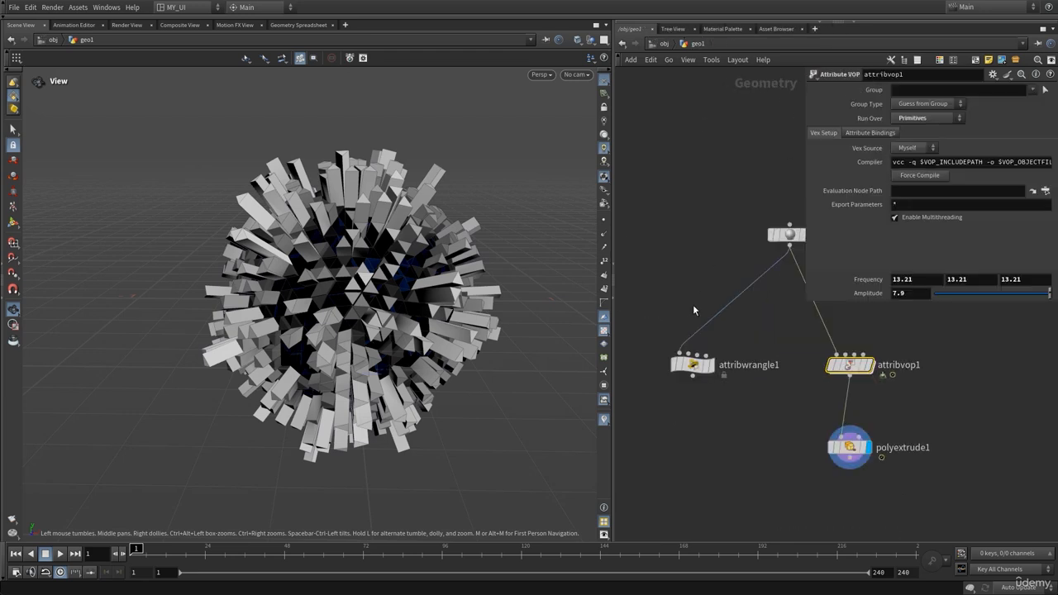
pyautogui.click(693, 364)
pyautogui.click(898, 156)
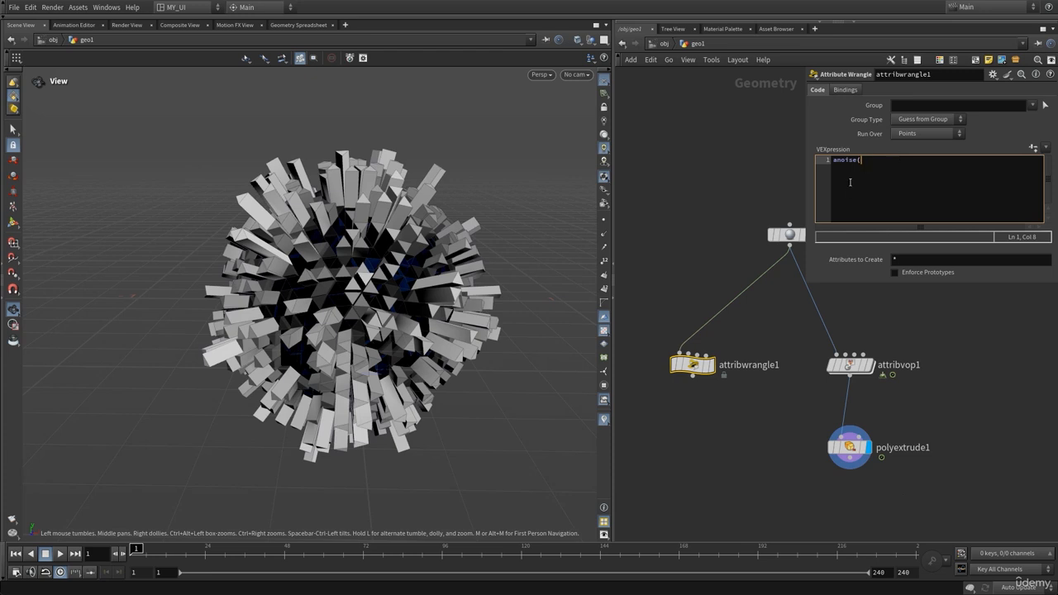
pyautogui.click(768, 341)
pyautogui.moveTo(767, 341); pyautogui.dragTo(733, 351, button='middle')
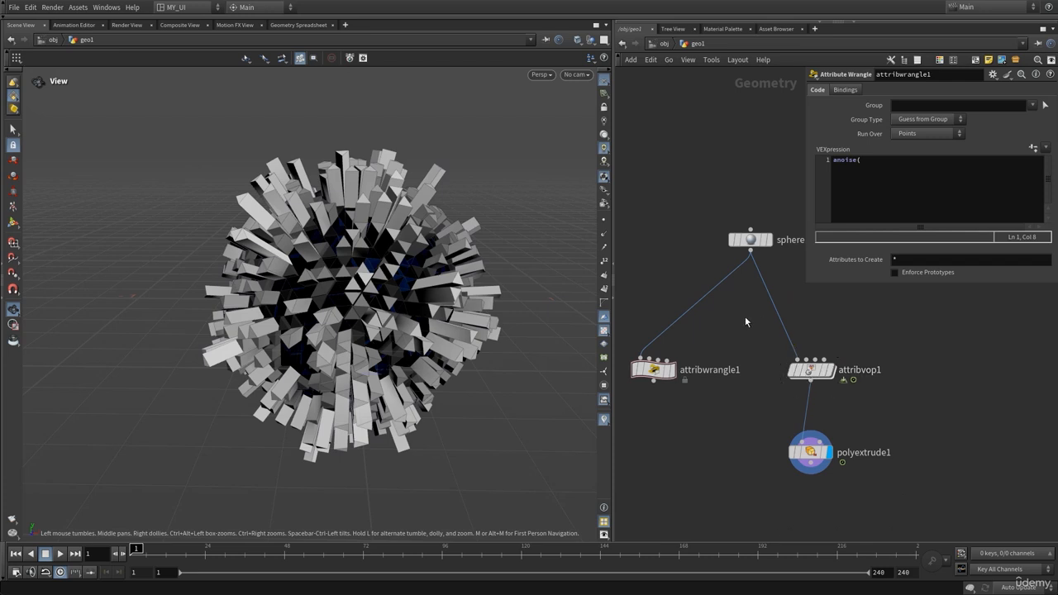
# - Examine how geometryvopglobal1 and freq are wired into aanoise1 inside attribvop1, and return to attribwrangle1's code
pyautogui.doubleClick(811, 370)
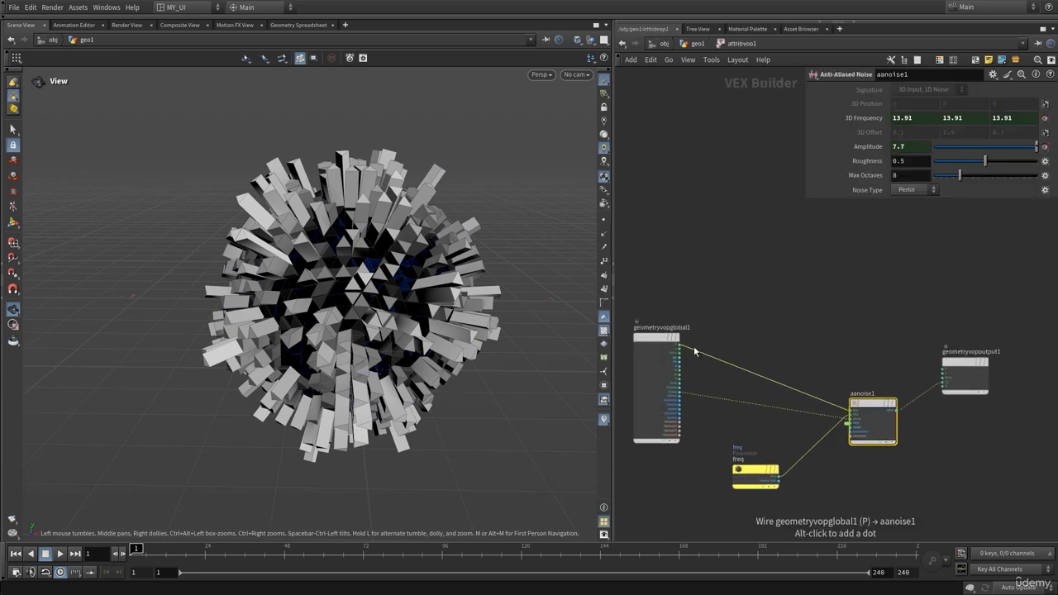
pyautogui.click(786, 255)
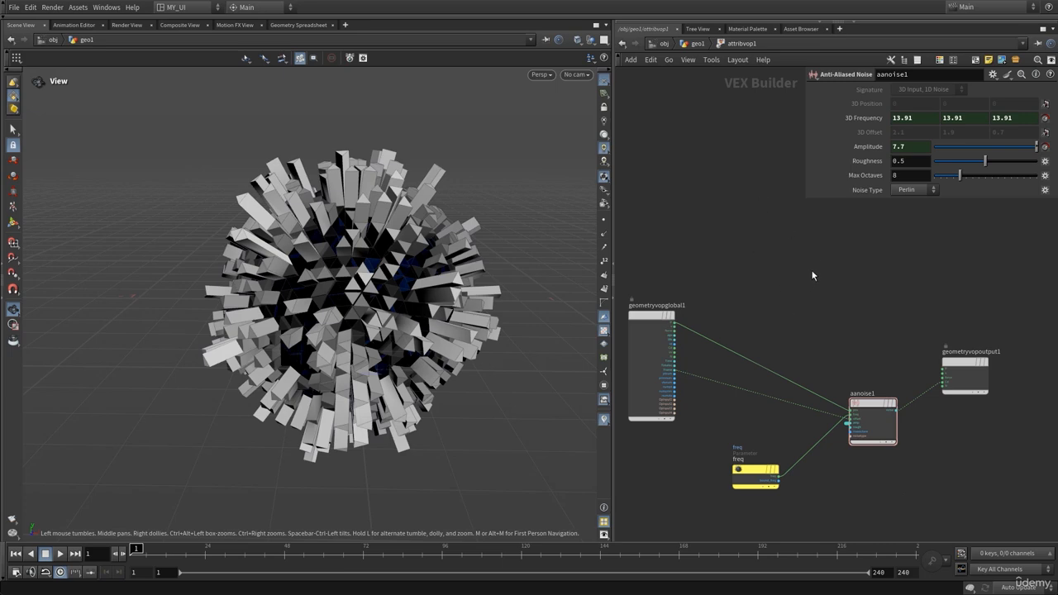
pyautogui.moveTo(822, 268); pyautogui.dragTo(804, 288)
pyautogui.click(697, 43)
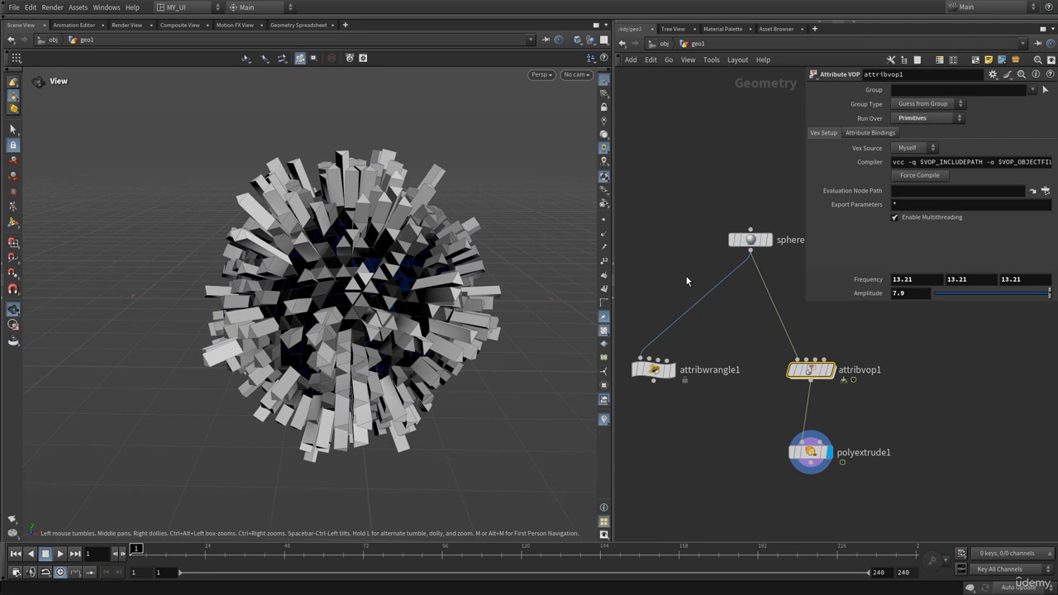
pyautogui.click(681, 352)
pyautogui.click(923, 170)
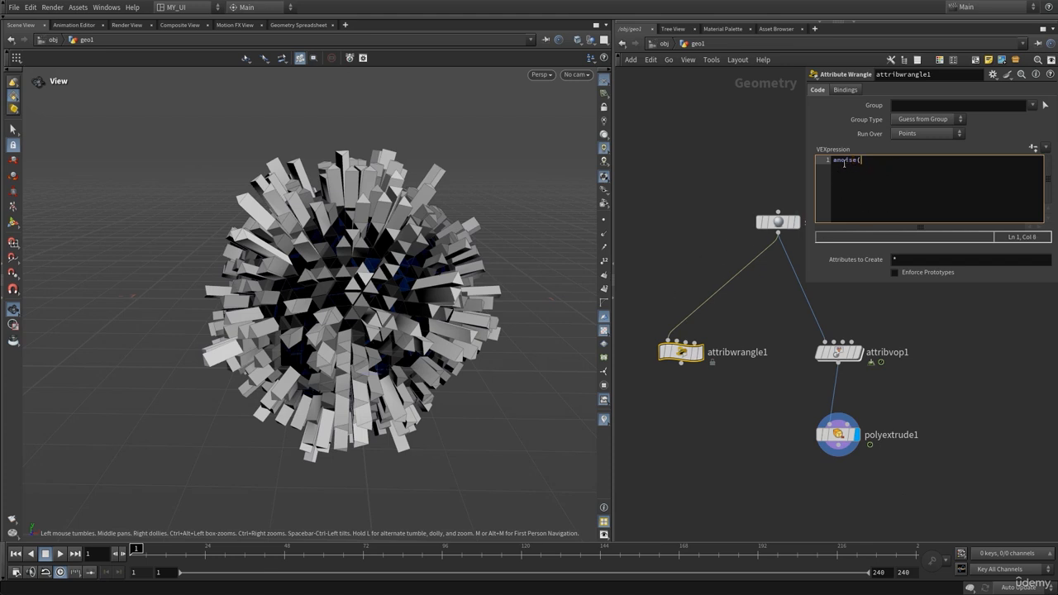
pyautogui.click(897, 170)
pyautogui.click(700, 192)
pyautogui.click(889, 169)
pyautogui.moveTo(668, 279); pyautogui.dragTo(702, 413)
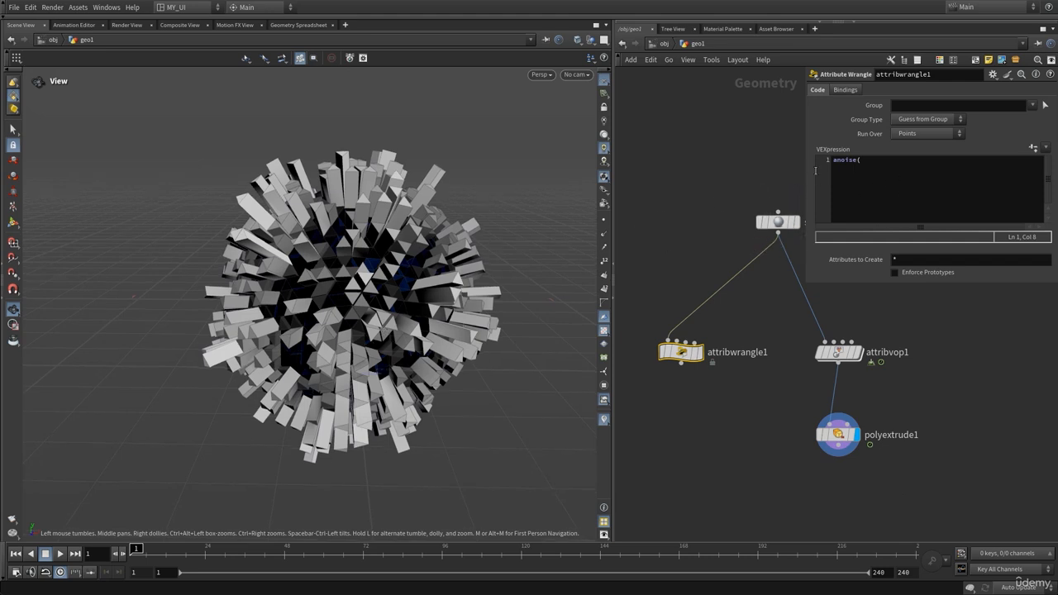
pyautogui.click(864, 167)
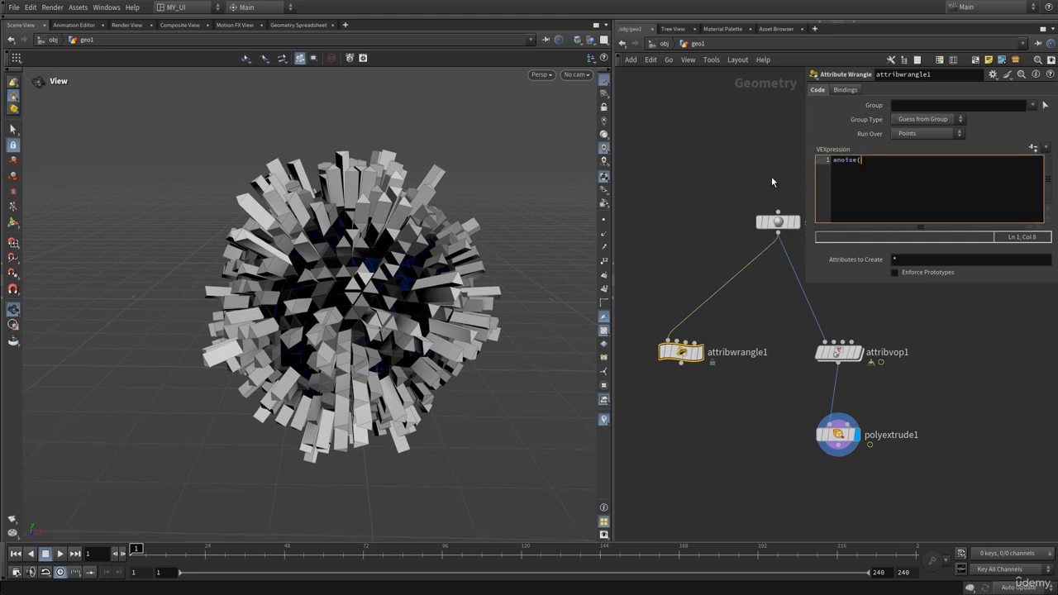
# - Hide the node parameters, enter attribvop1 and move aanoise1 up level with the top of geometryvopglobal1
pyautogui.press('p')
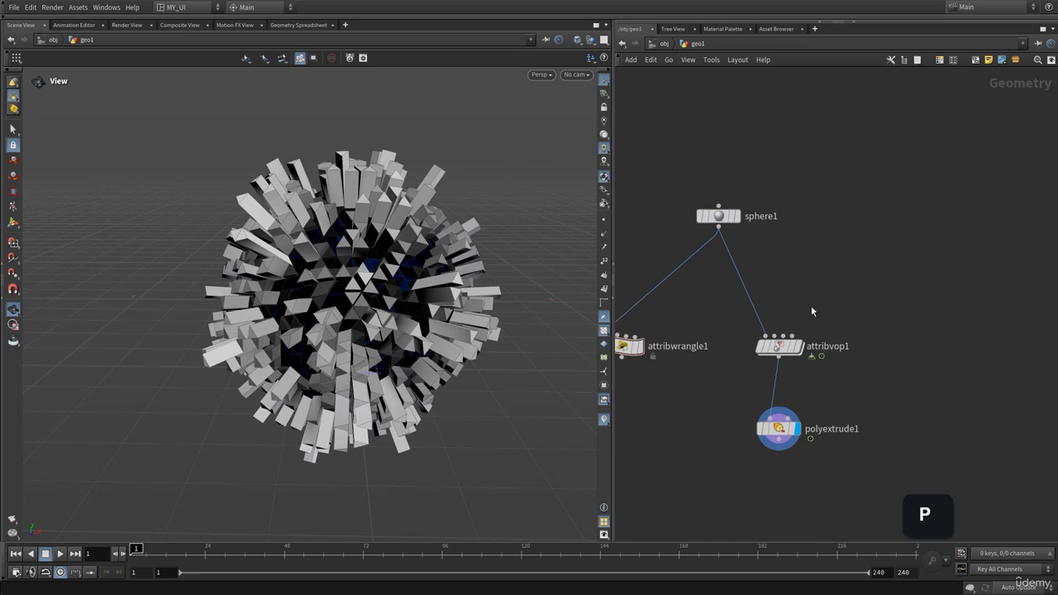
pyautogui.moveTo(837, 399); pyautogui.dragTo(849, 370, button='middle')
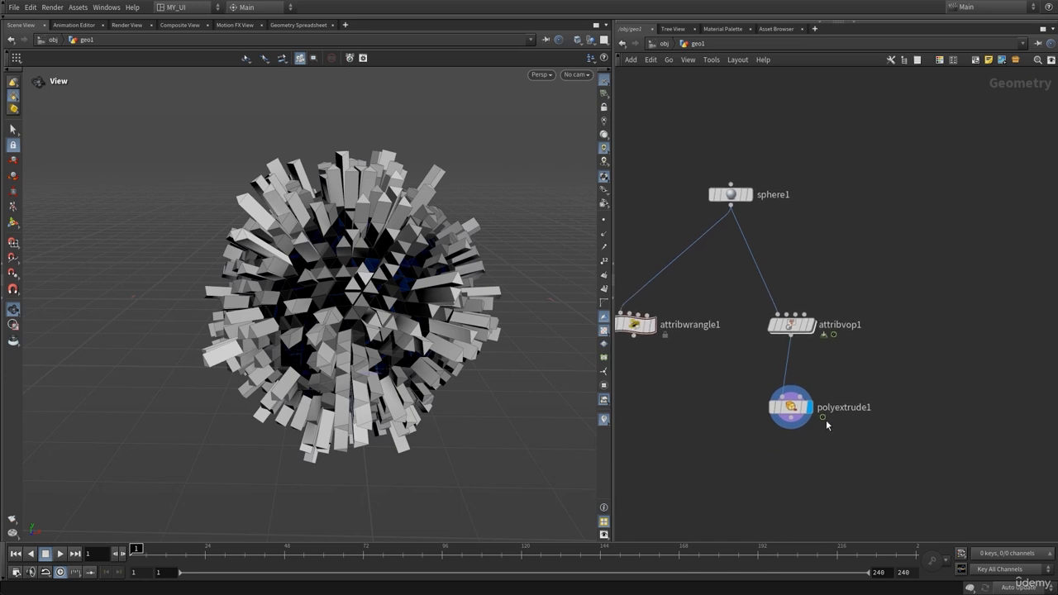
pyautogui.doubleClick(791, 325)
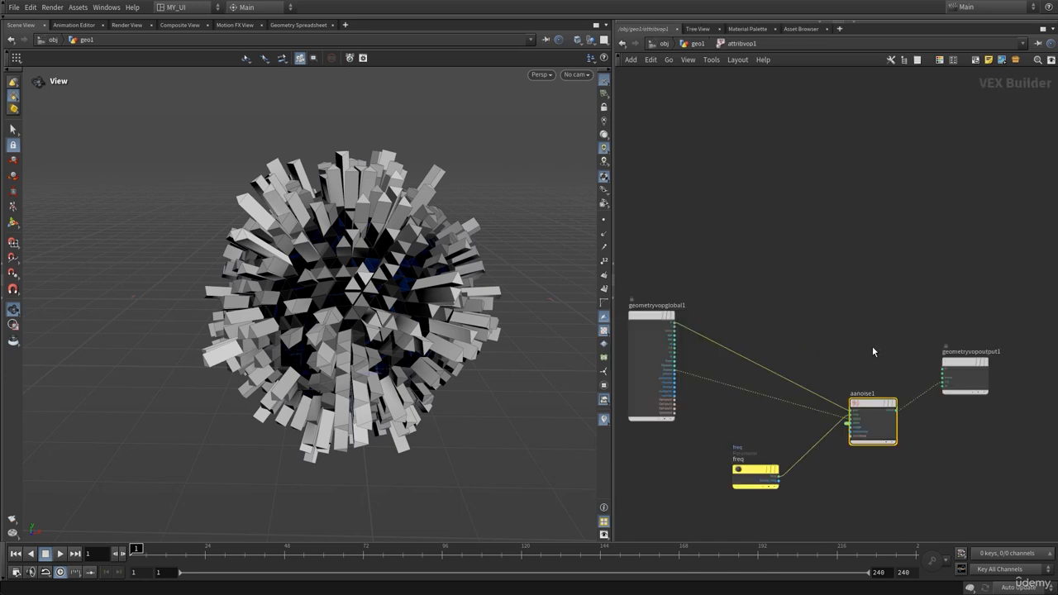
pyautogui.moveTo(871, 345); pyautogui.dragTo(832, 275, button='middle')
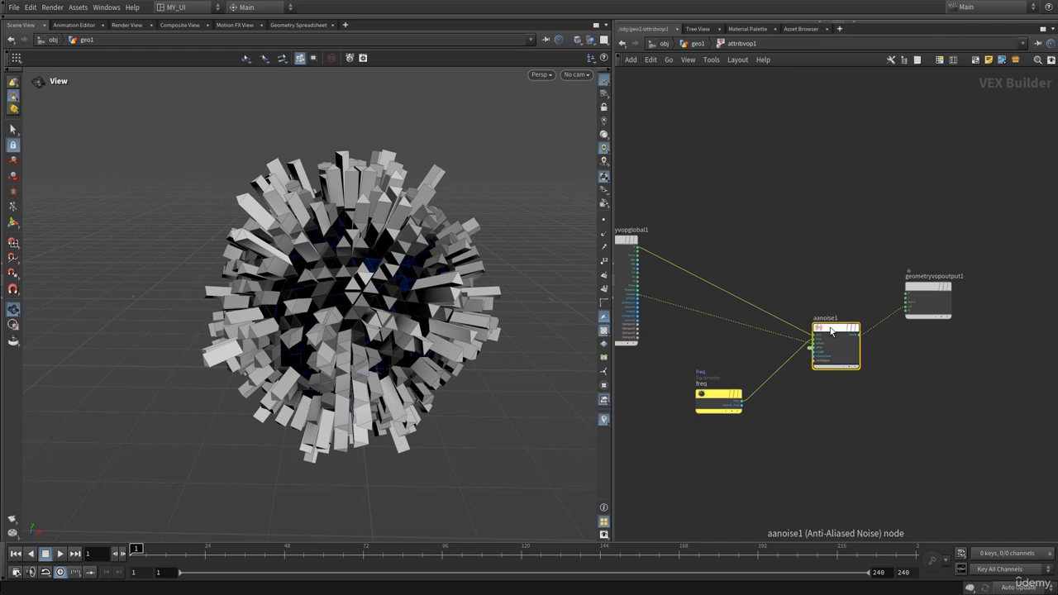
pyautogui.moveTo(831, 335); pyautogui.dragTo(824, 248)
pyautogui.click(792, 214)
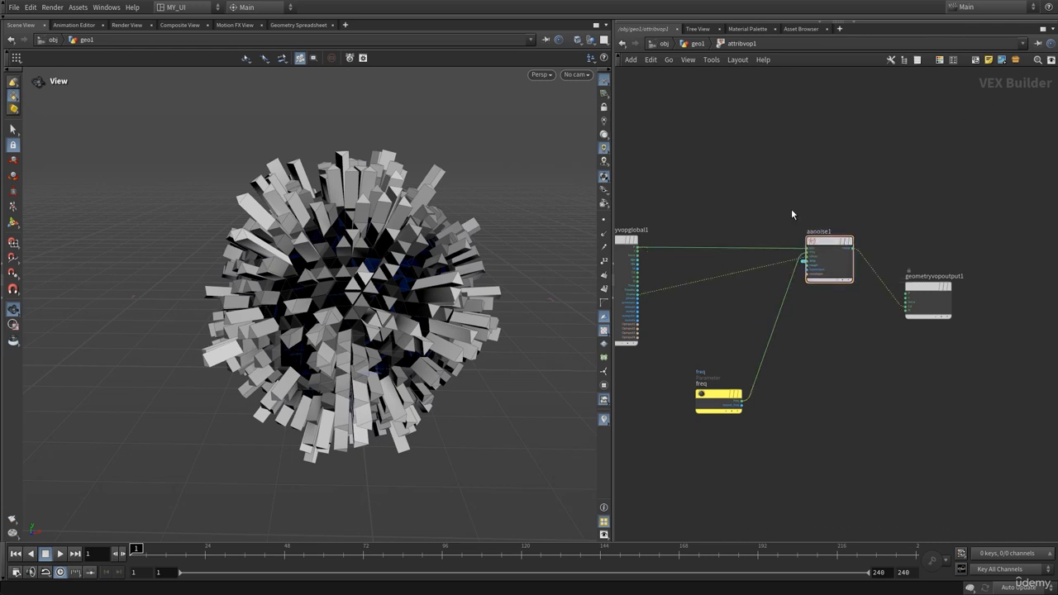
# - Show aanoise1's parameters again and review them alongside the whole noise network
pyautogui.click(818, 258)
pyautogui.press('p')
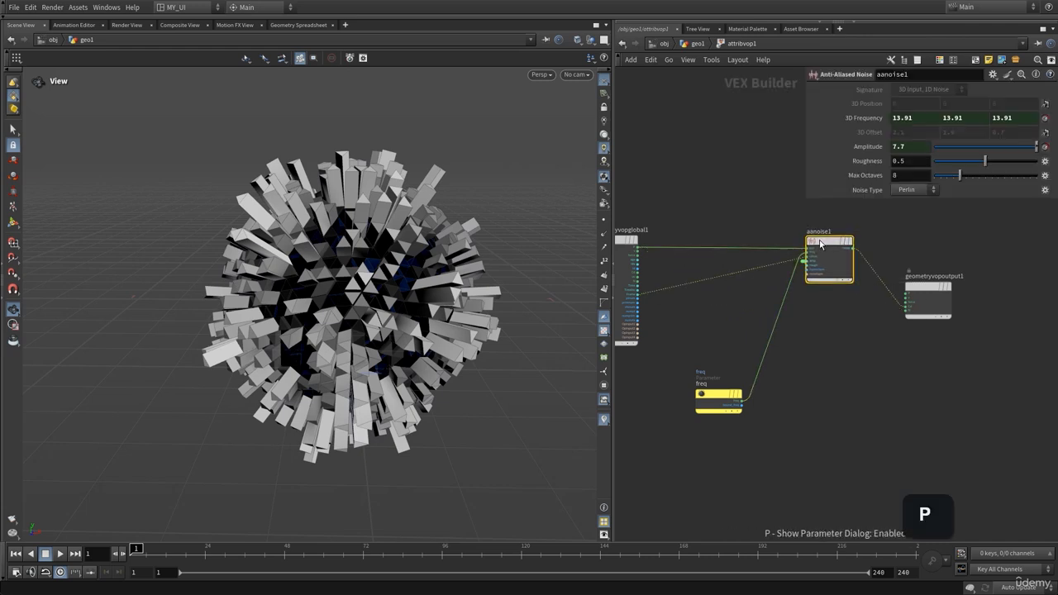
pyautogui.moveTo(709, 218); pyautogui.dragTo(670, 297, button='middle')
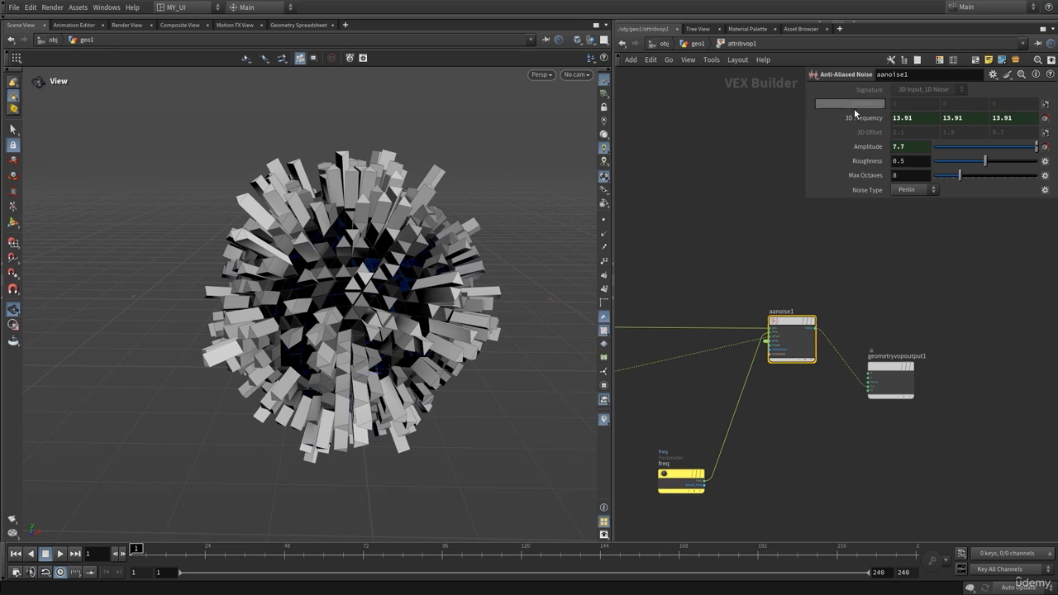
pyautogui.moveTo(877, 372); pyautogui.dragTo(897, 350)
pyautogui.press('h')
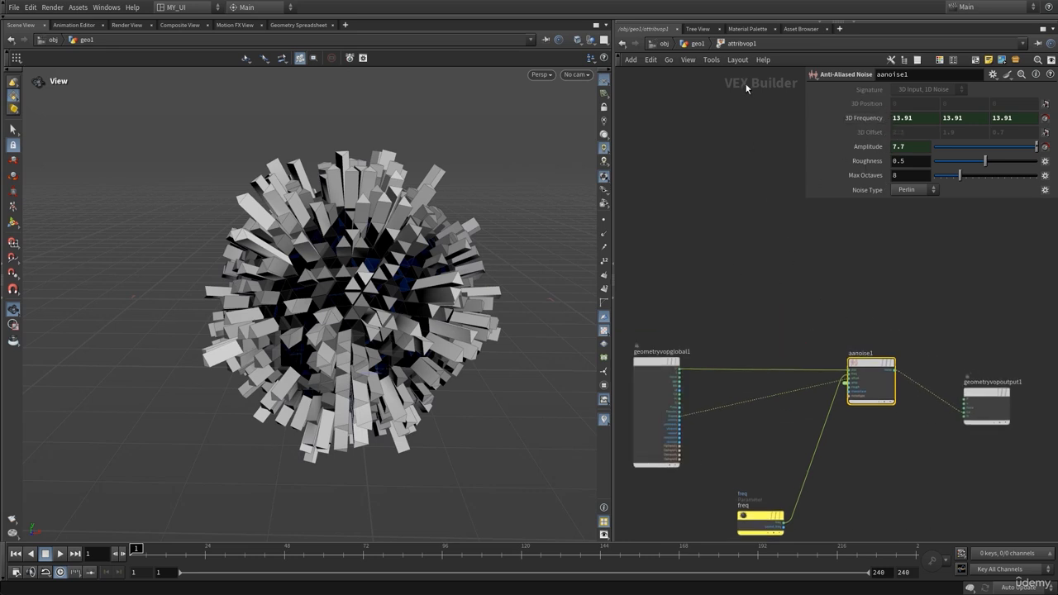
# - Go back up to geo1 and review attribwrangle1's VEXpression code beside the node network
pyautogui.click(698, 46)
pyautogui.moveTo(724, 402); pyautogui.dragTo(742, 404, button='middle')
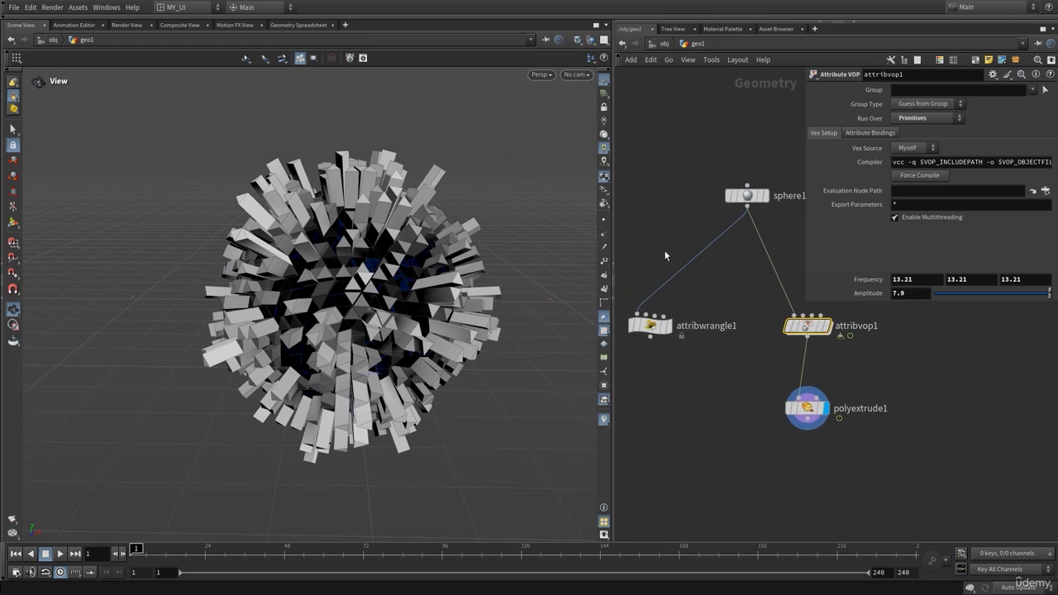
pyautogui.click(651, 324)
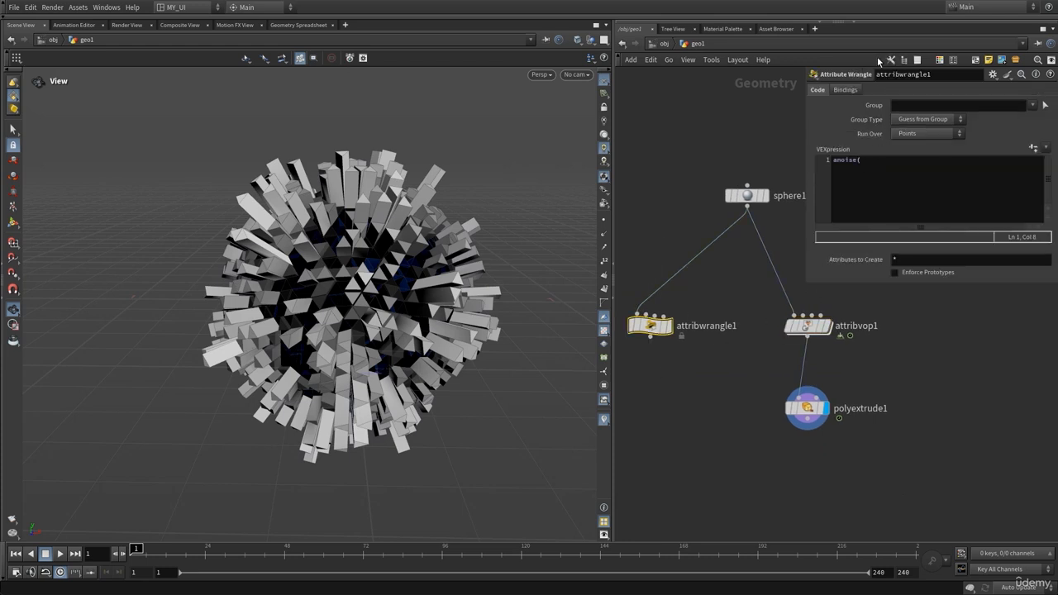
pyautogui.click(887, 168)
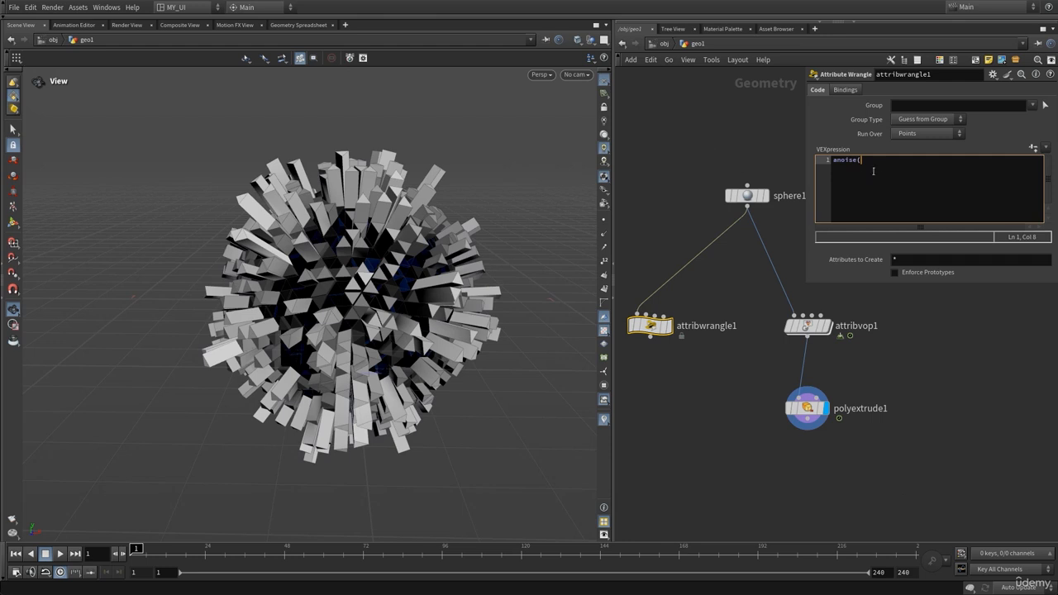
pyautogui.click(663, 146)
pyautogui.moveTo(719, 267); pyautogui.dragTo(707, 285, button='middle')
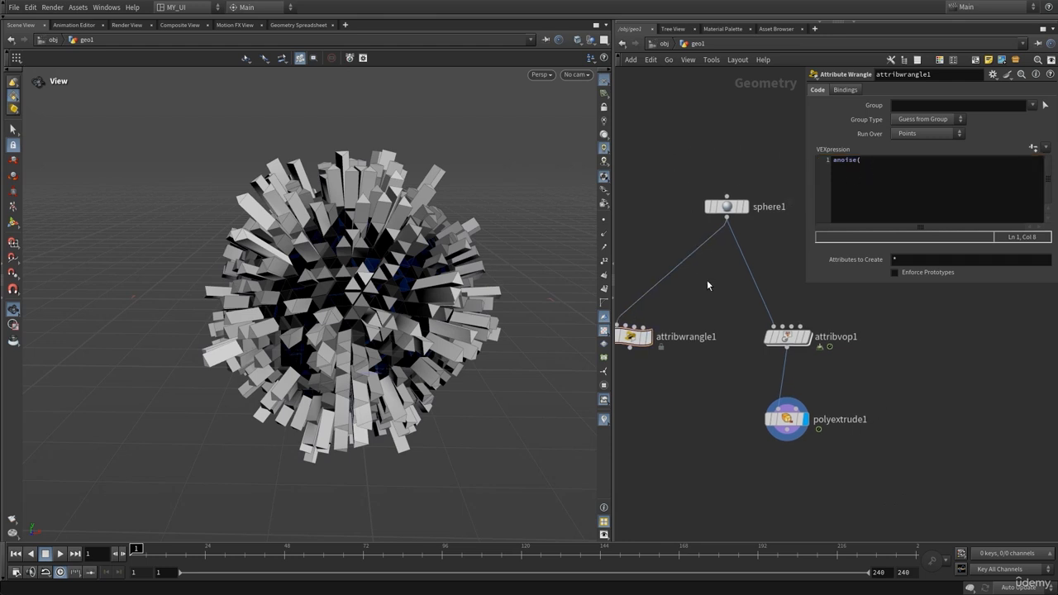